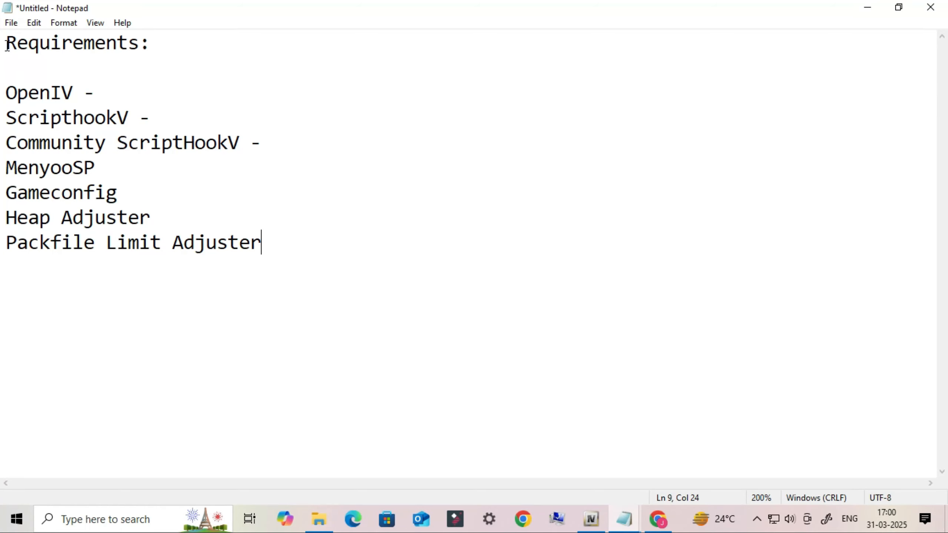
Step: Review the requirements list in the note, from OpenIV and ScripthookV down to Heap Adjuster and Packfile Limit Adjuster
left_click_drag(8, 44, 152, 38)
left_click_drag(5, 93, 95, 94)
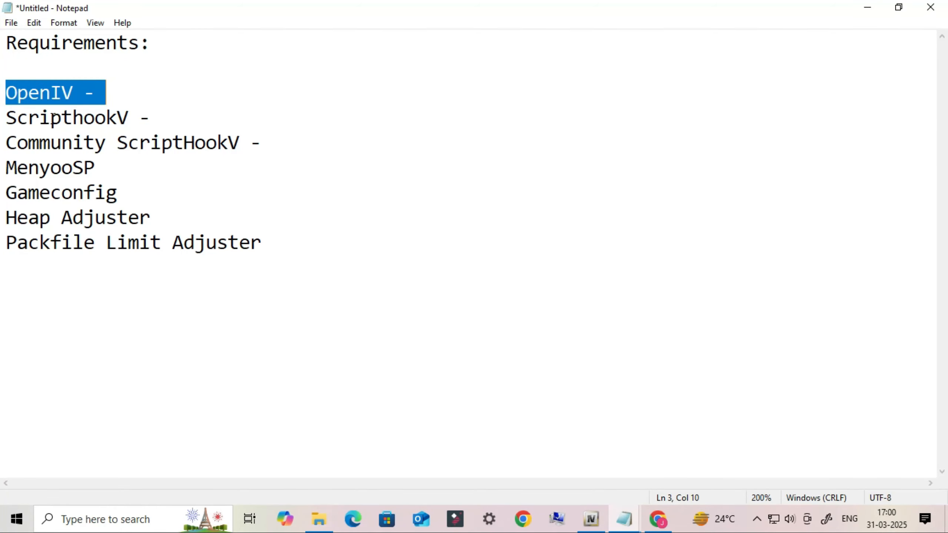
left_click_drag(5, 118, 150, 119)
left_click_drag(5, 143, 262, 143)
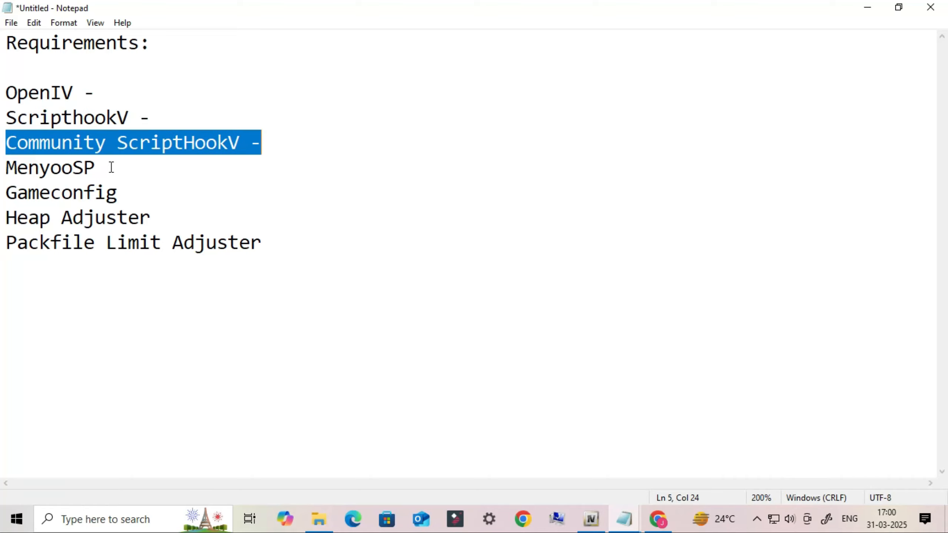
left_click_drag(7, 171, 143, 170)
left_click_drag(7, 193, 196, 199)
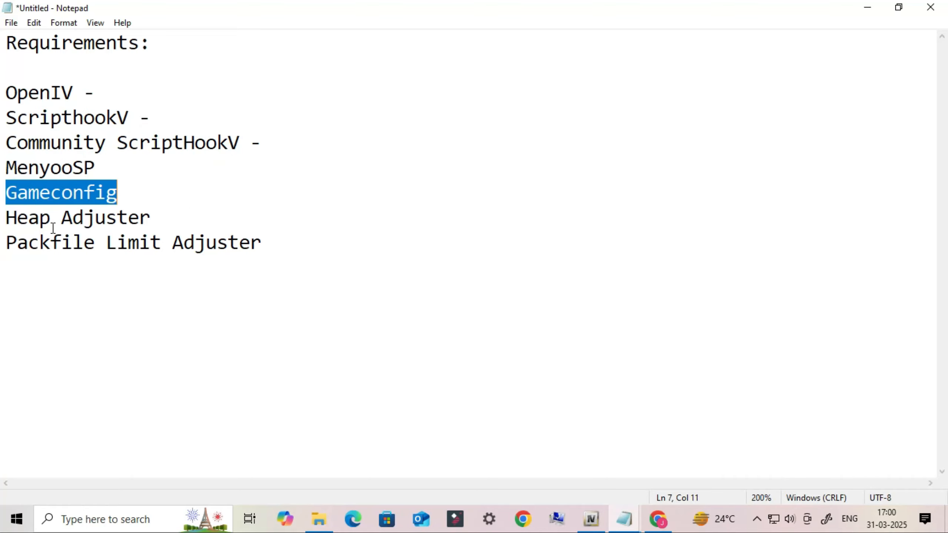
left_click_drag(6, 217, 163, 220)
left_click_drag(6, 244, 7, 48)
left_click(280, 265)
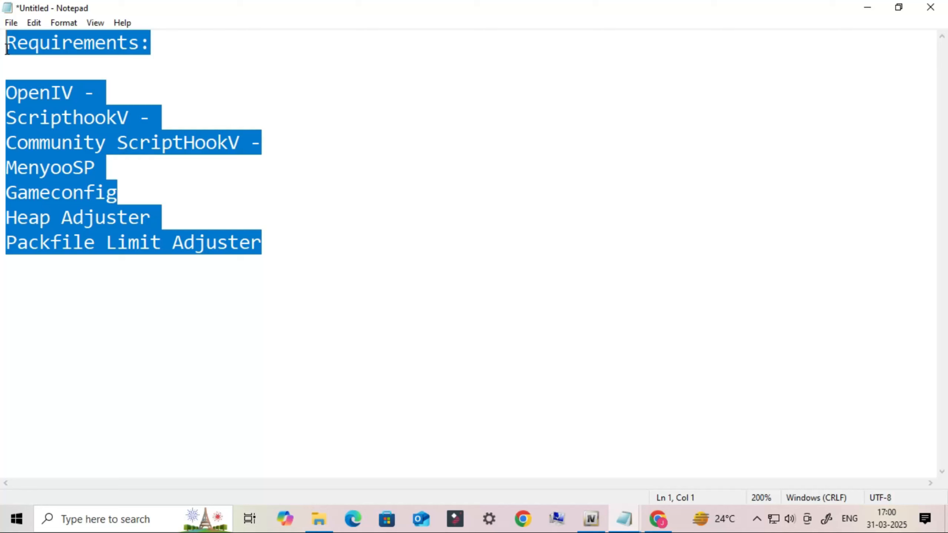
Step: Switch to the browser and review the Razed Mods GTA V page, the mod download links and the Quant Mods Patreon page
left_click(840, 246)
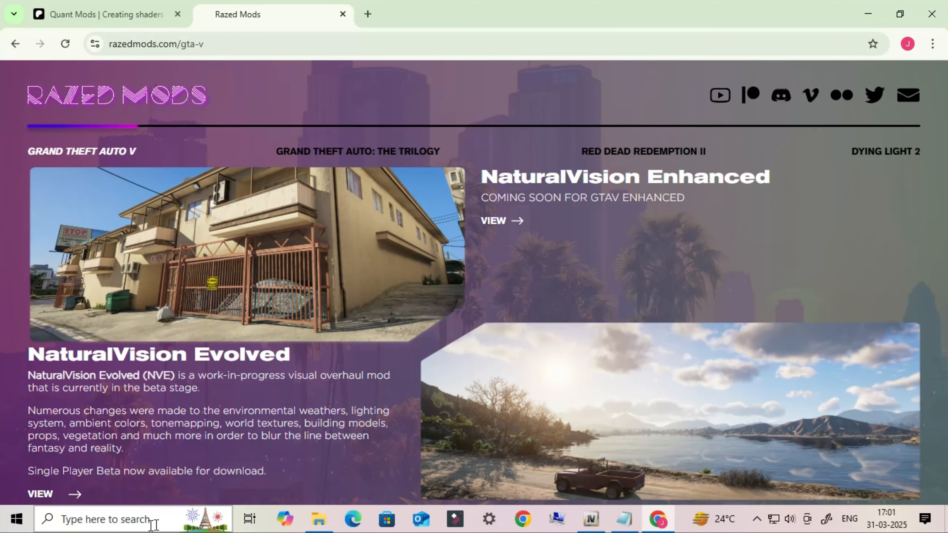
left_click(41, 495)
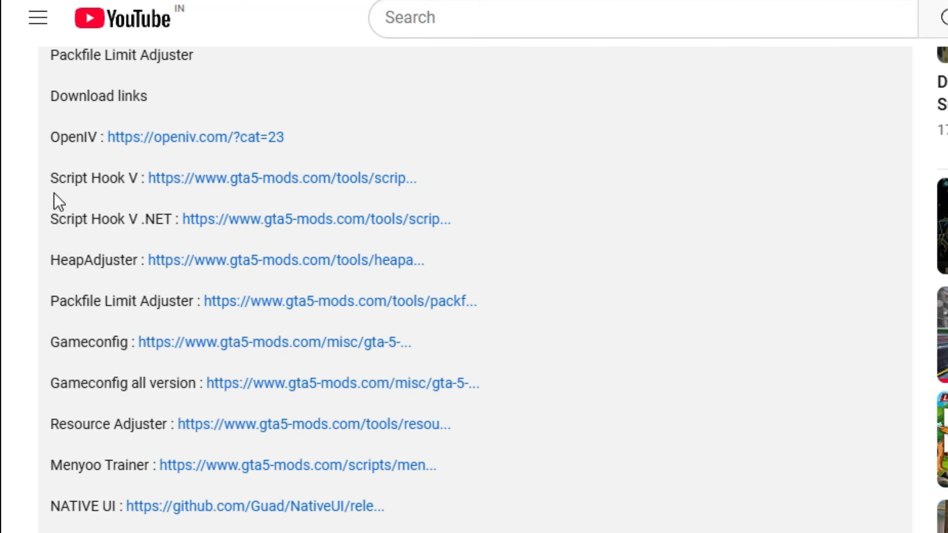
left_click_drag(25, 92, 377, 530)
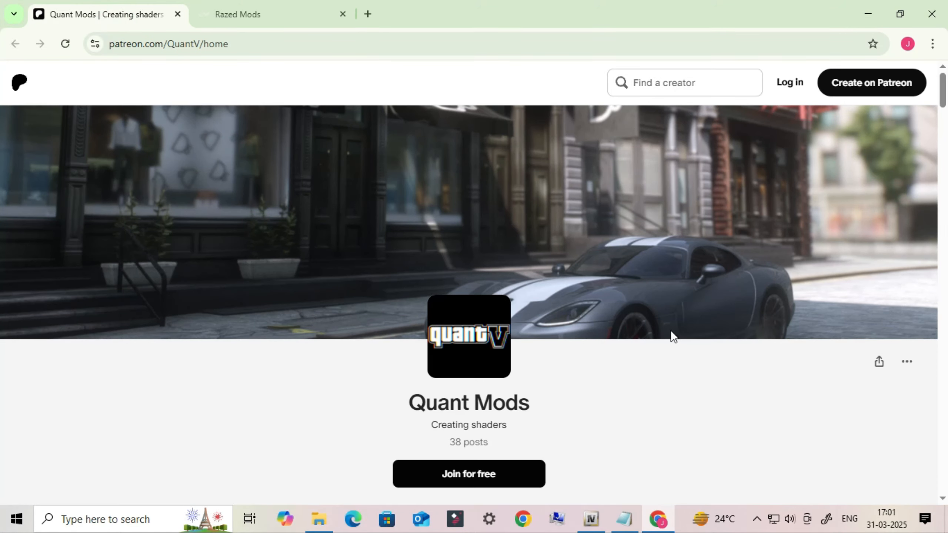
scroll(671, 330, "down", 2)
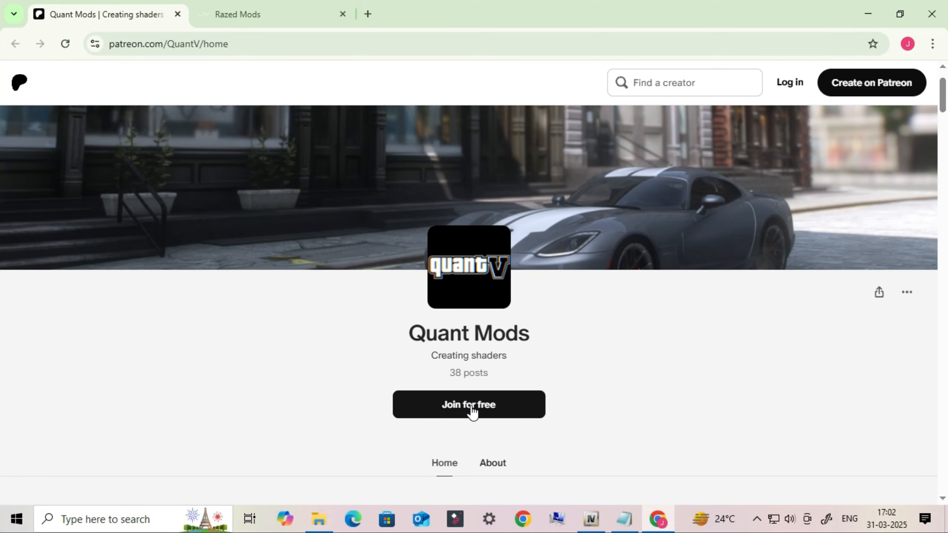
scroll(636, 416, "down", 6)
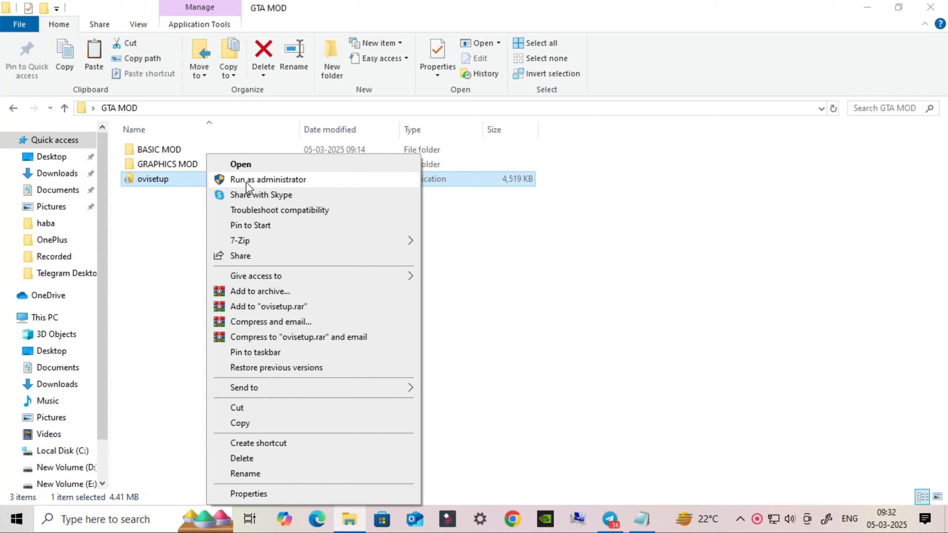
Step: Run ovisetup as administrator and install OpenIV in English with a desktop icon, accepting the license agreement
left_click(245, 180)
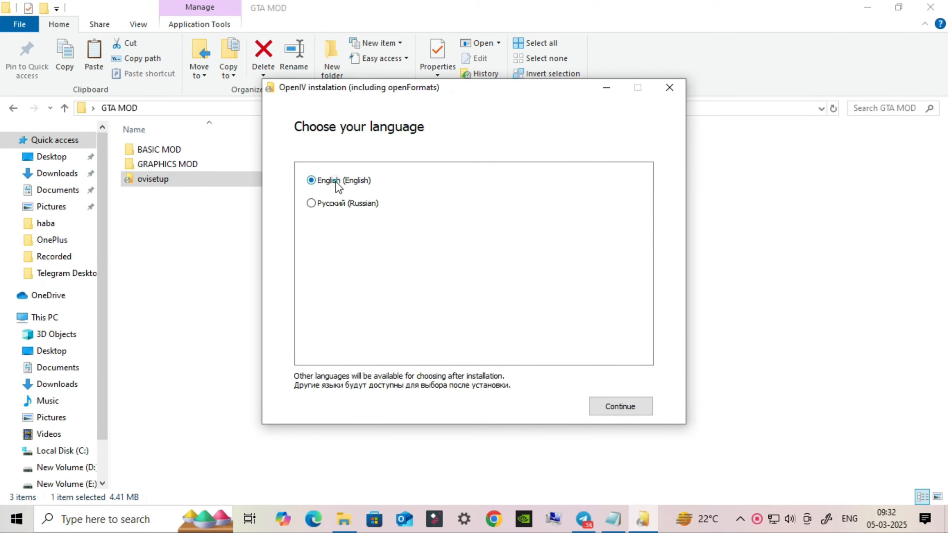
left_click(629, 411)
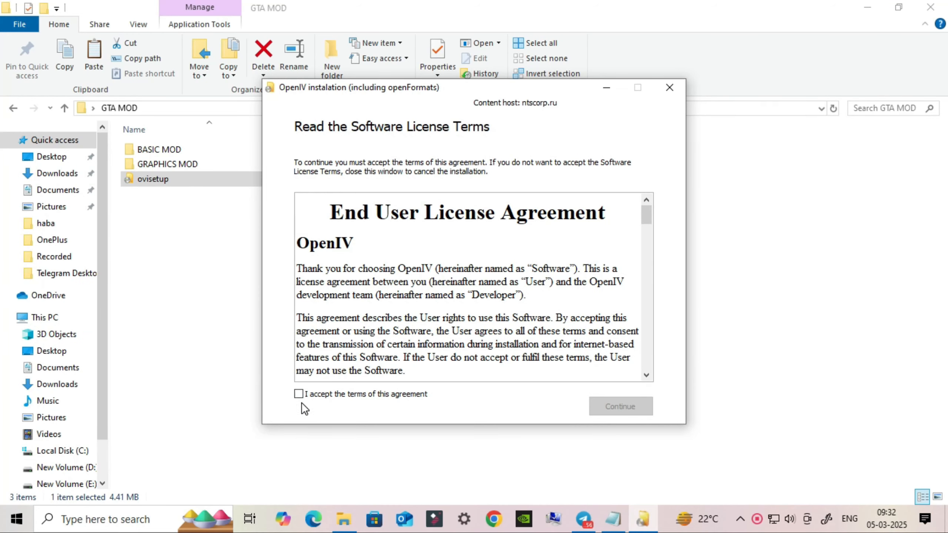
left_click(299, 395)
left_click(627, 407)
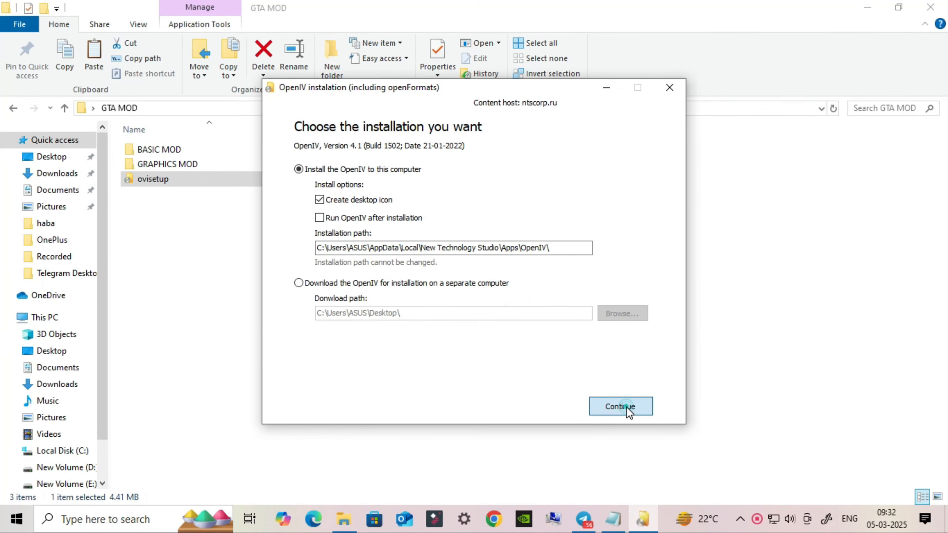
left_click(627, 407)
left_click(463, 306)
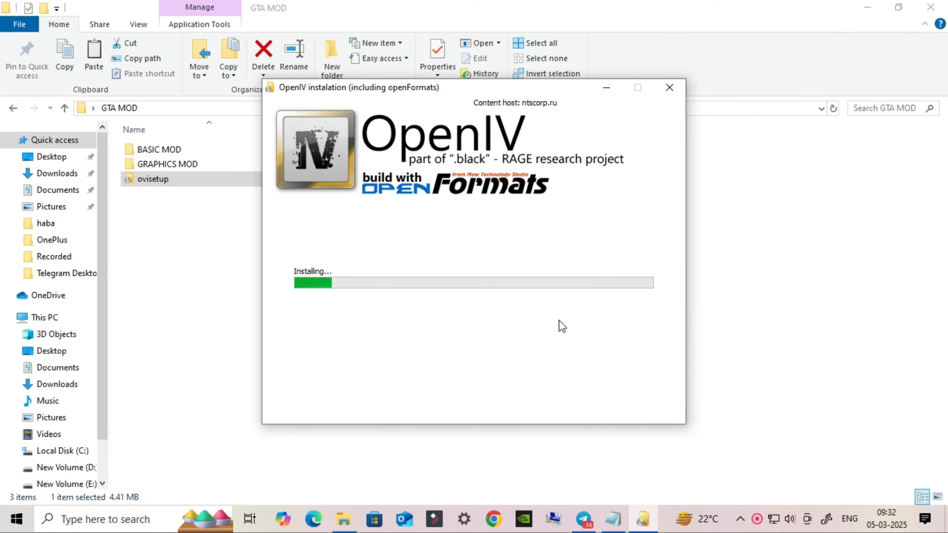
left_click(869, 8)
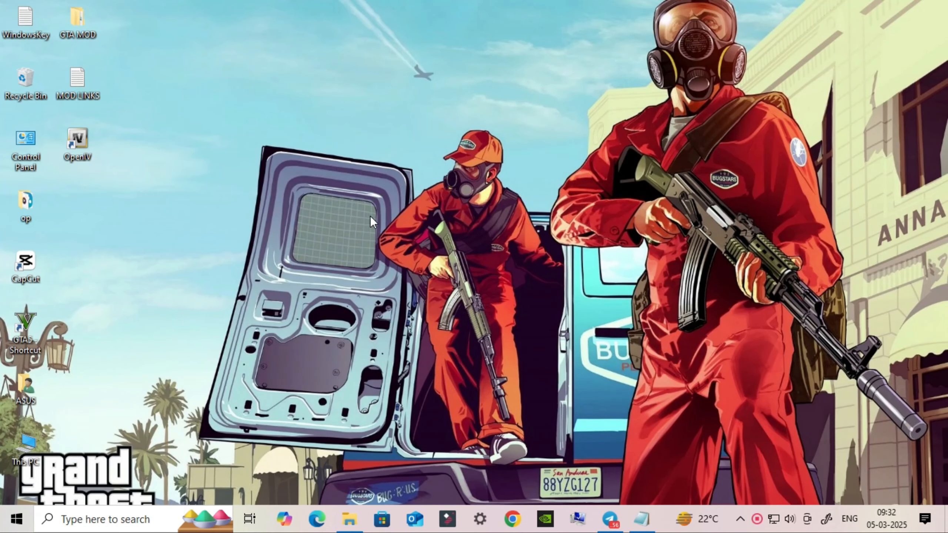
Step: Launch OpenIV for Grand Theft Auto V on Windows, using the Grand.Theft.Auto.V.v1.0.3028 folder as the game location
double_click(78, 131)
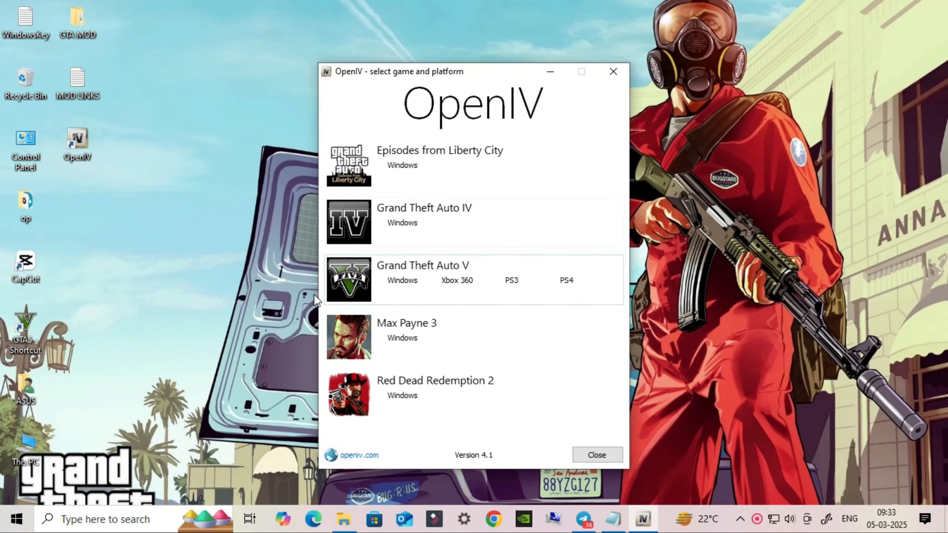
left_click(351, 282)
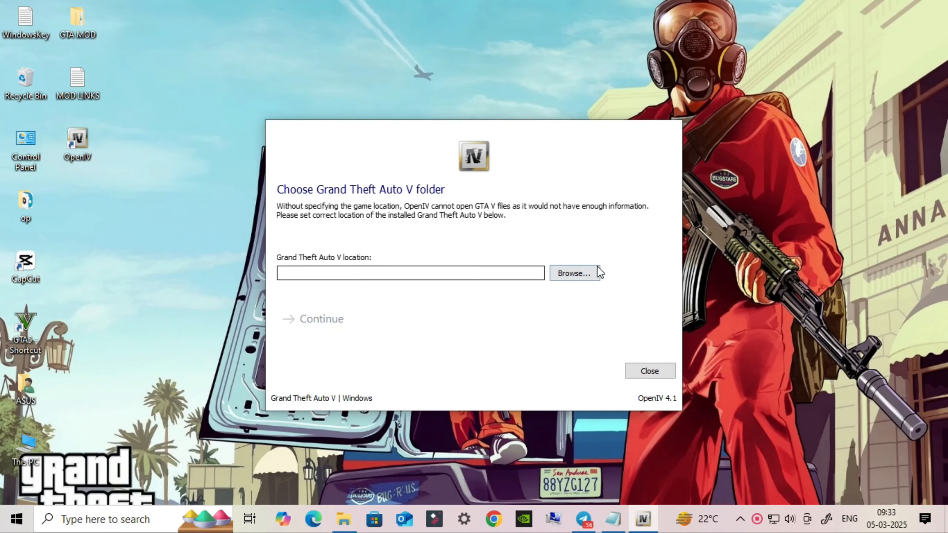
left_click(573, 274)
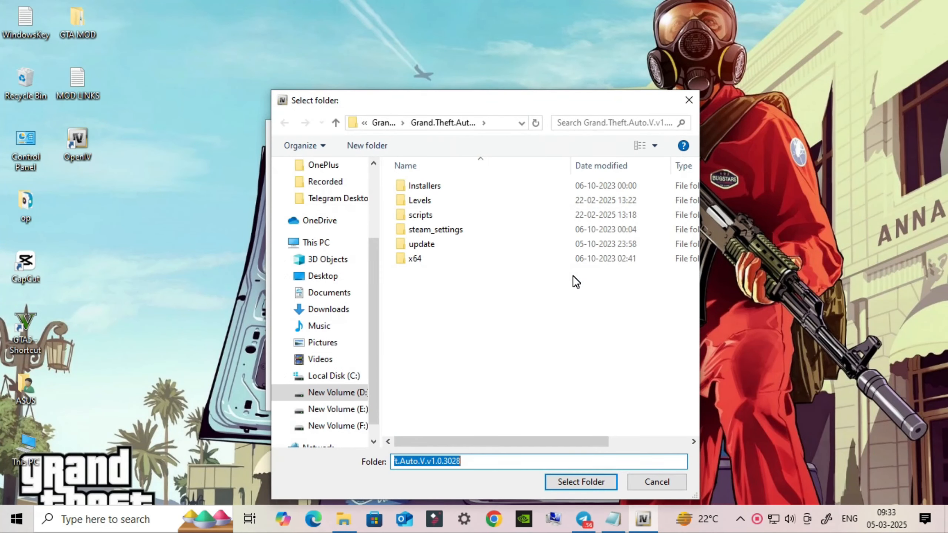
left_click(571, 483)
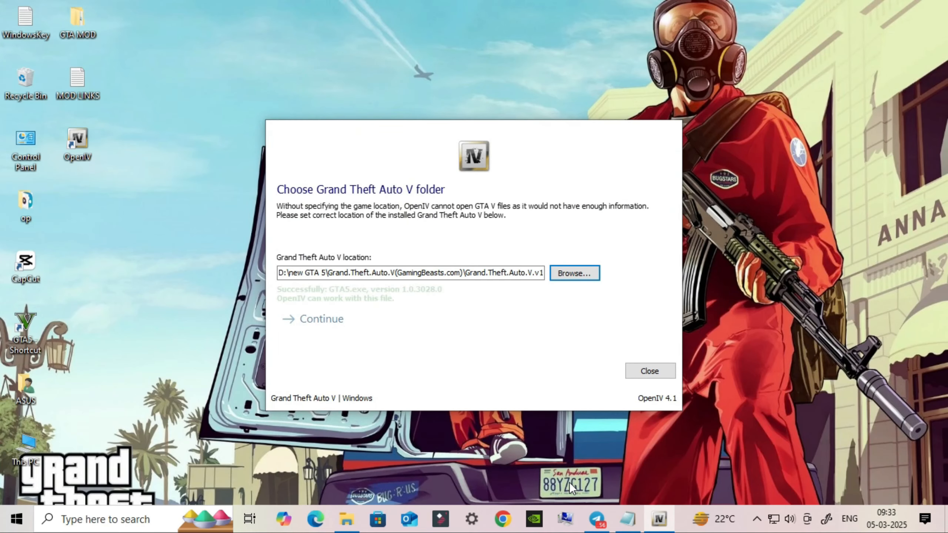
left_click(314, 318)
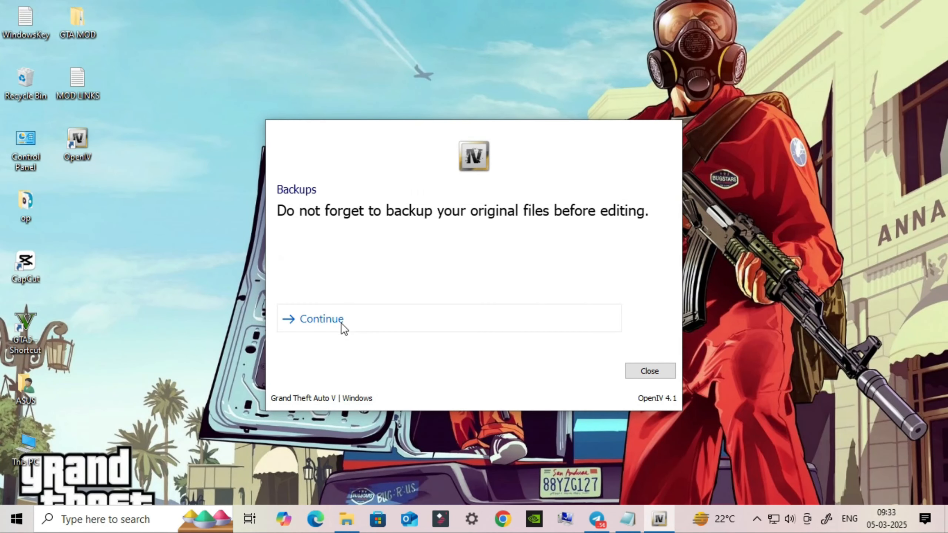
left_click(323, 318)
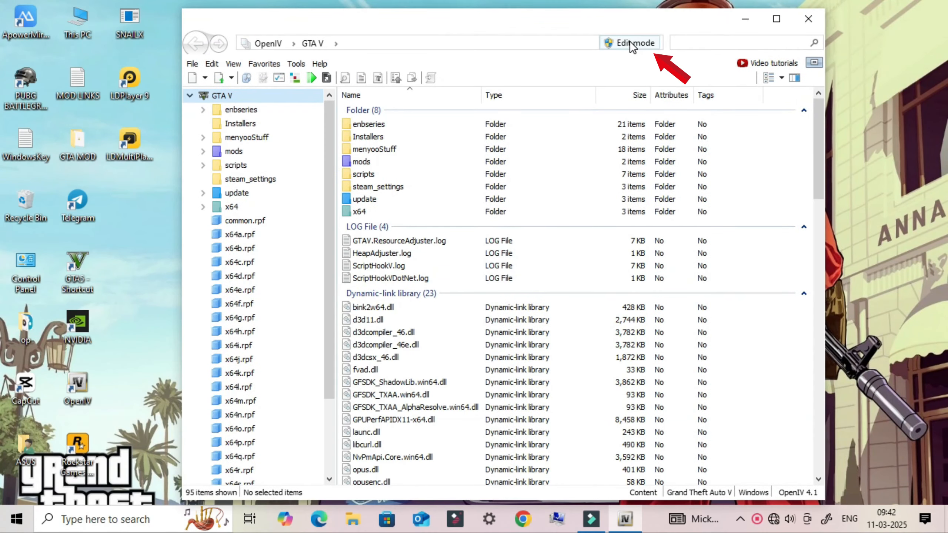
Step: Turn on edit mode and install ASI Loader, OpenIV.ASI and openCamera through the ASI Manager
left_click(629, 42)
left_click(514, 308)
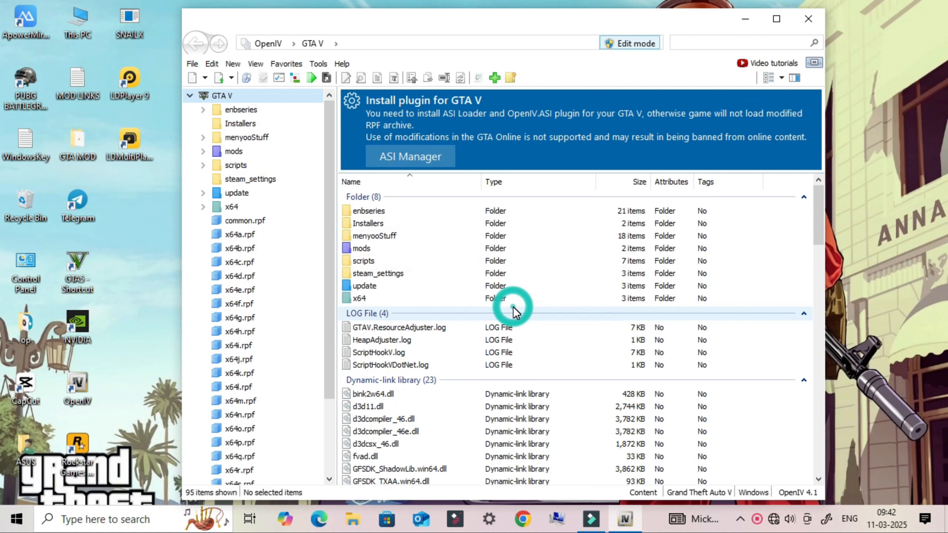
left_click(427, 161)
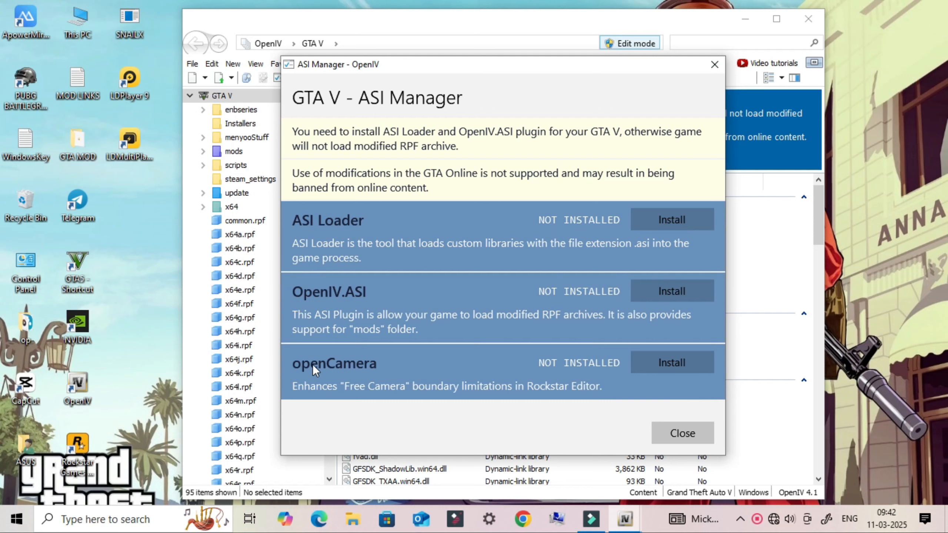
left_click(670, 208)
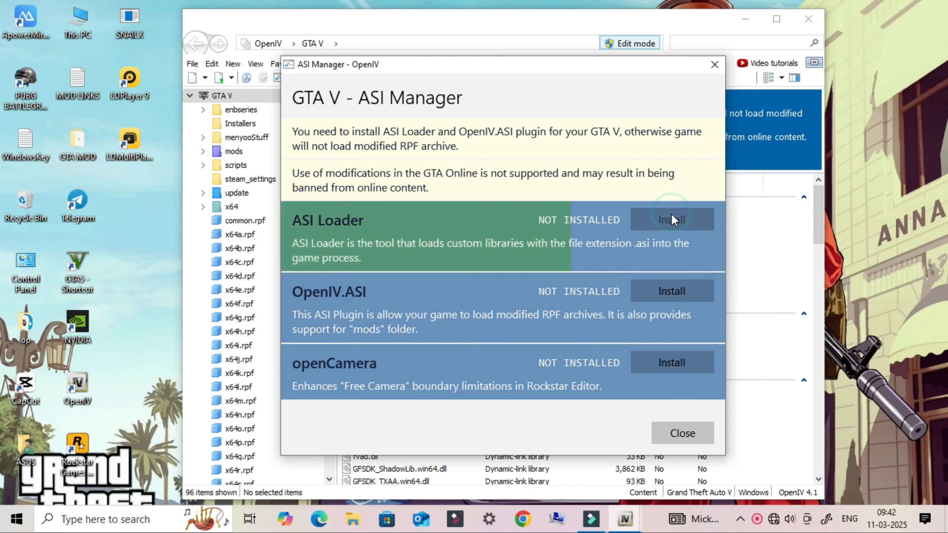
left_click(670, 292)
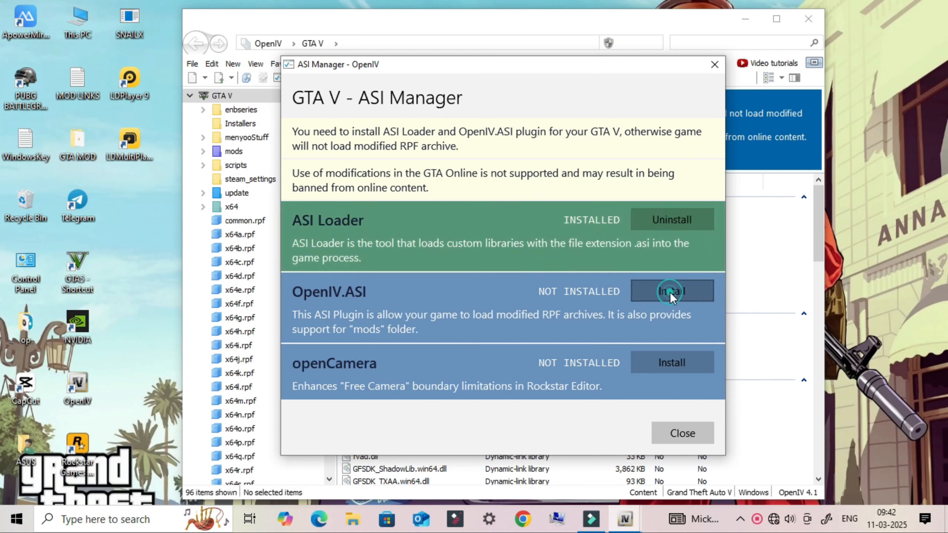
left_click(677, 366)
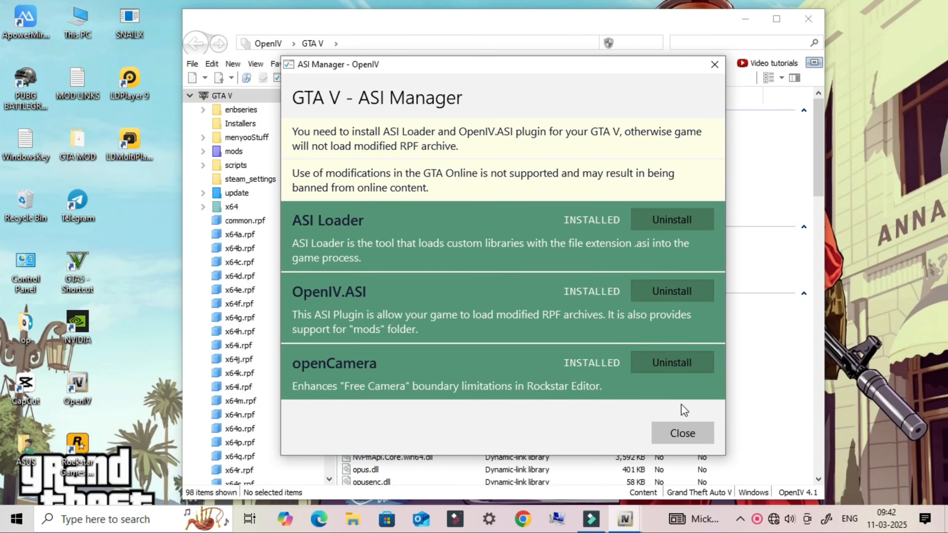
left_click(680, 435)
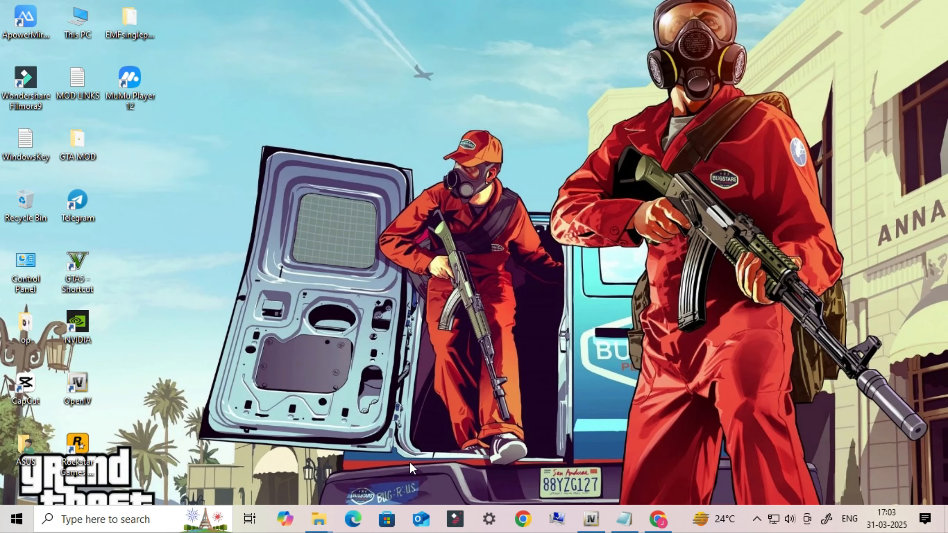
Step: Open the file location of the desktop GTA5 shortcut and look through the game folder's contents
right_click(95, 260)
left_click(181, 191)
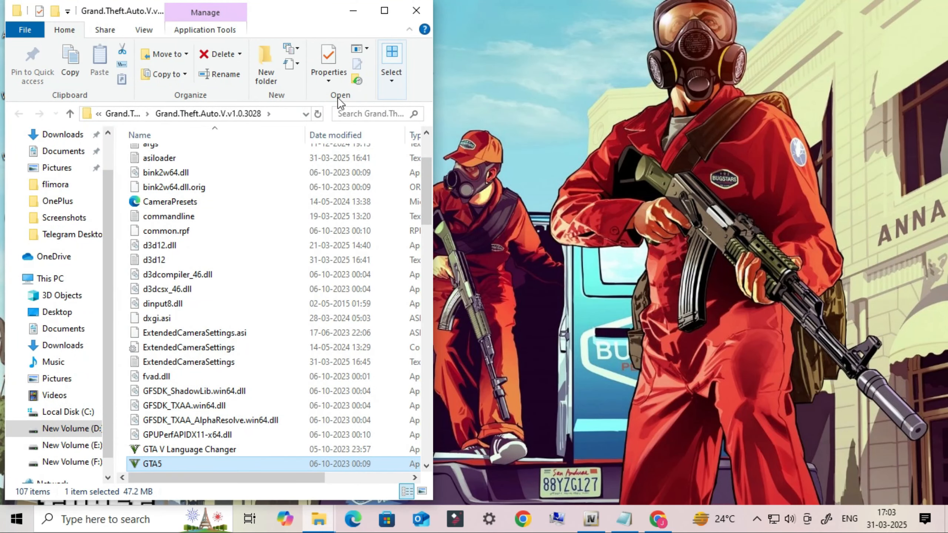
left_click(383, 13)
left_click(590, 273)
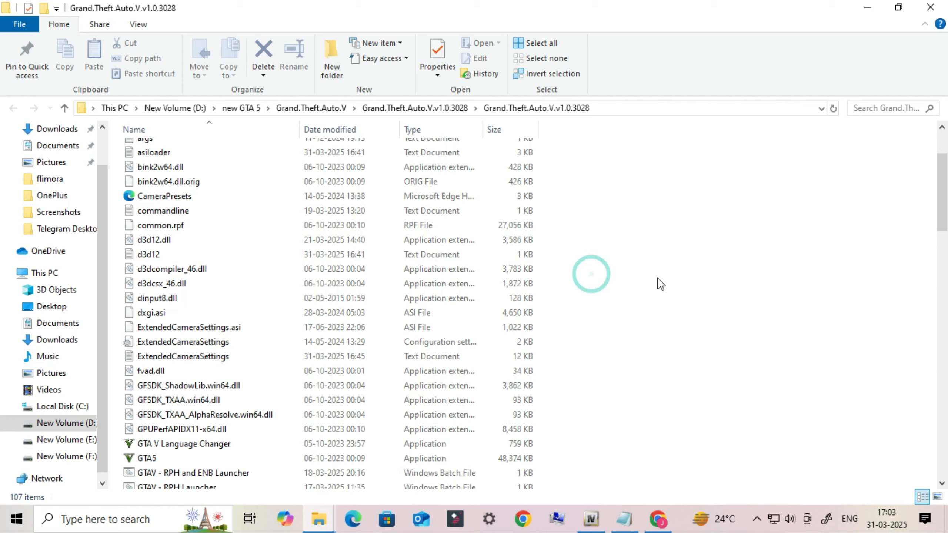
scroll(663, 286, "up", 3)
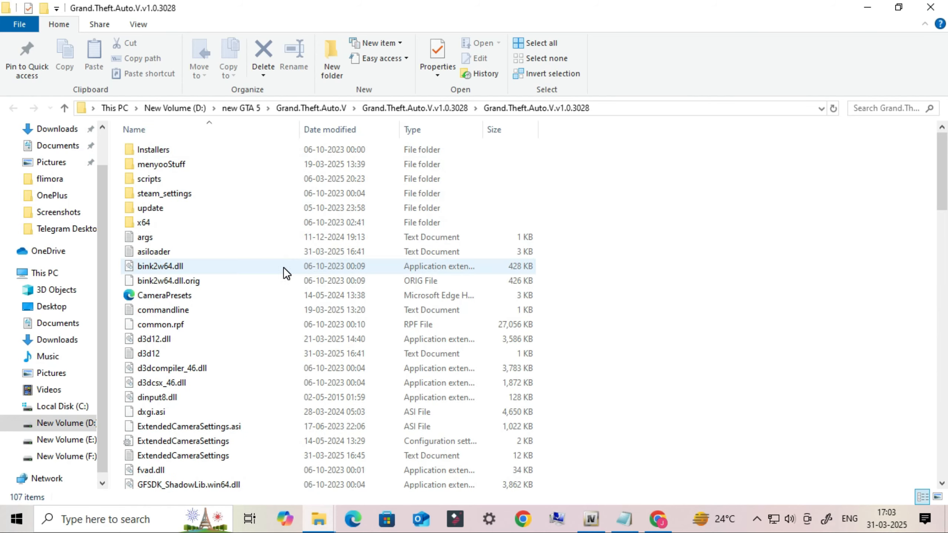
scroll(390, 325, "down", 5)
scroll(390, 326, "down", 12)
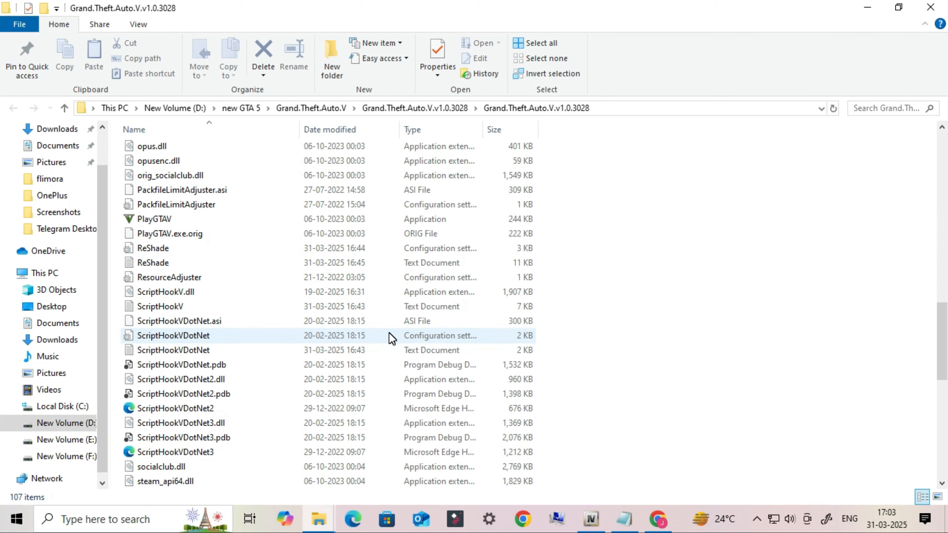
scroll(389, 332, "up", 15)
scroll(389, 333, "up", 3)
Step: Bring up the BASIC MOD folder and arrange its window side by side with the Grand.Theft.Auto.V.v1.0.3028 game folder
mouse_move(319, 520)
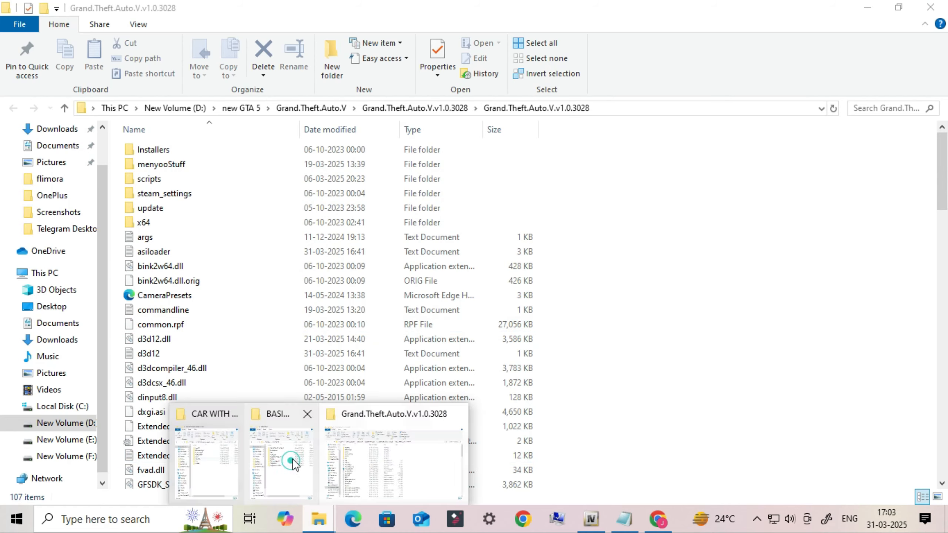
left_click(290, 457)
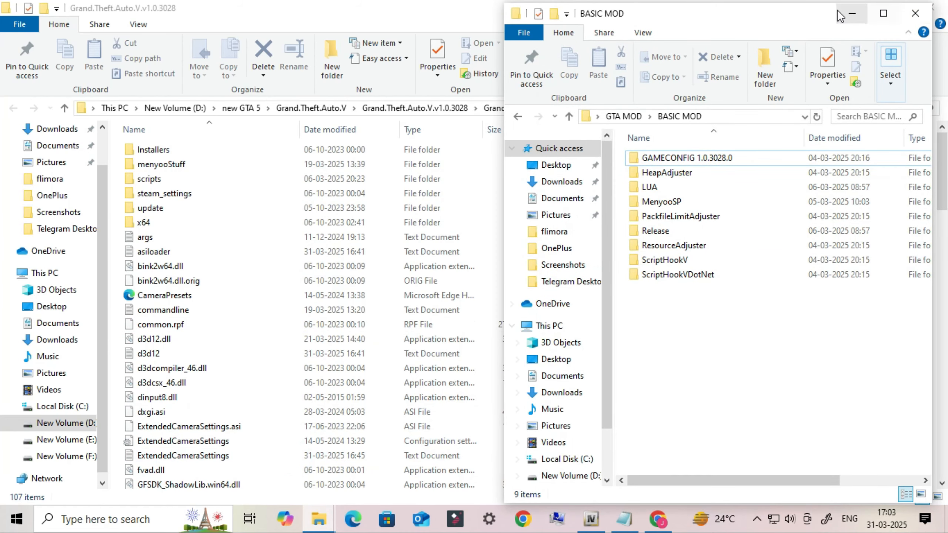
left_click_drag(804, 24, 820, 45)
left_click(899, 7)
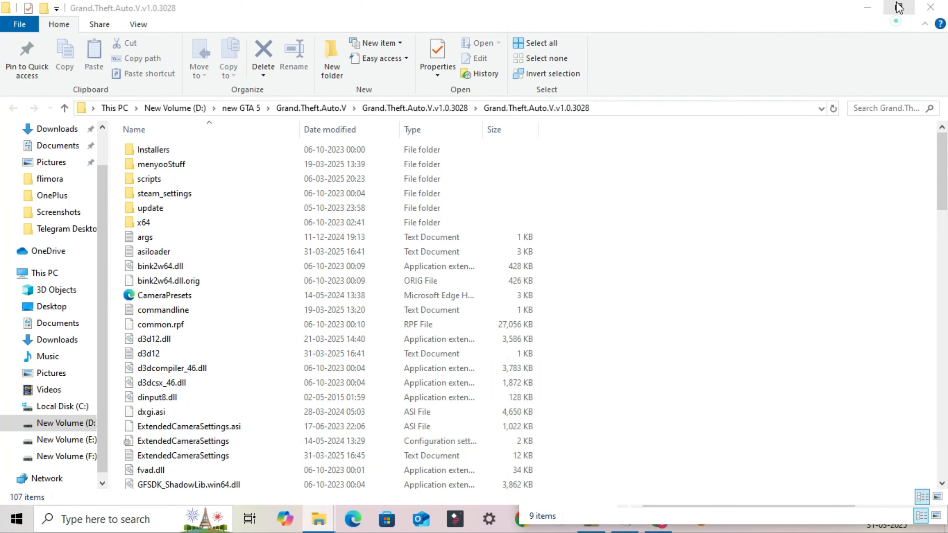
left_click_drag(273, 19, 338, 26)
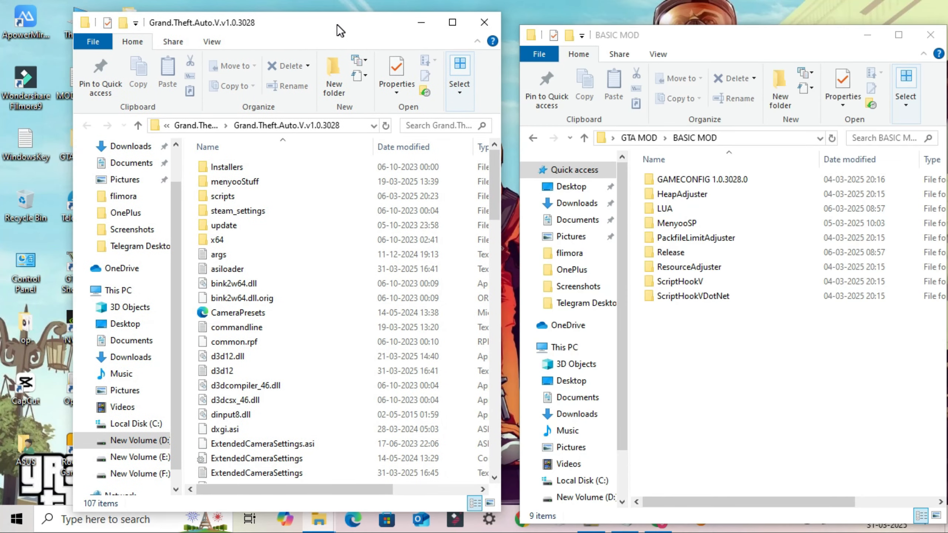
left_click_drag(730, 40, 720, 23)
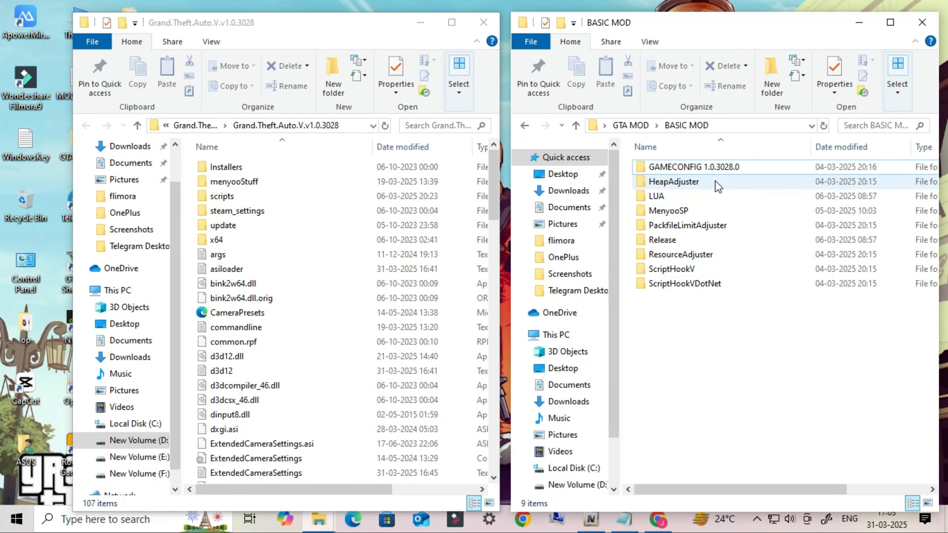
Step: Look over the mod folders in BASIC MOD, from HeapAdjuster and LUA through to ScriptHookV and ScriptHookVDotNet
left_click_drag(745, 317, 697, 176)
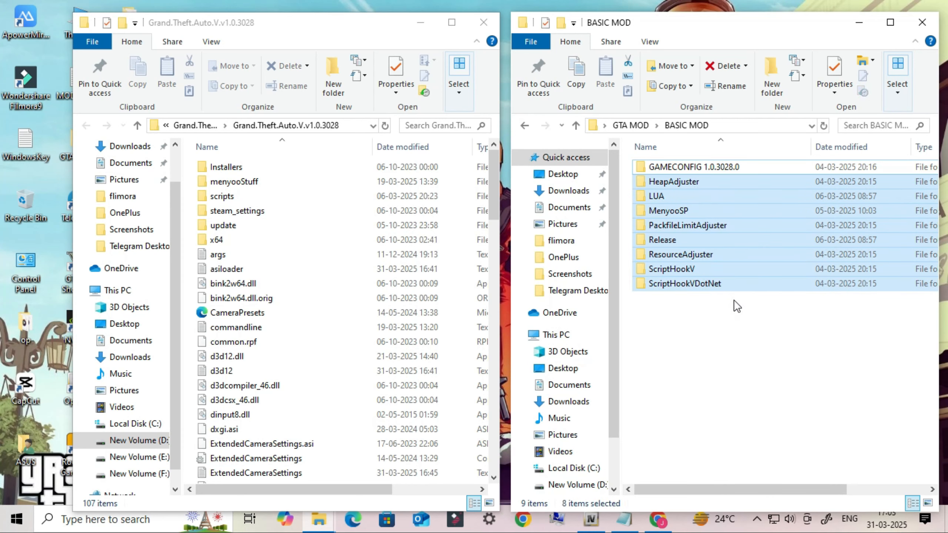
left_click(731, 314)
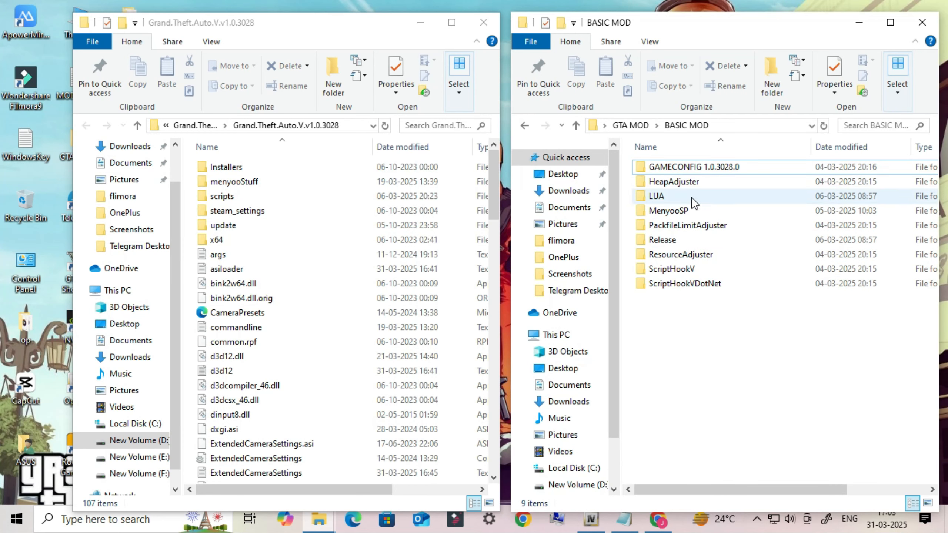
left_click(689, 182)
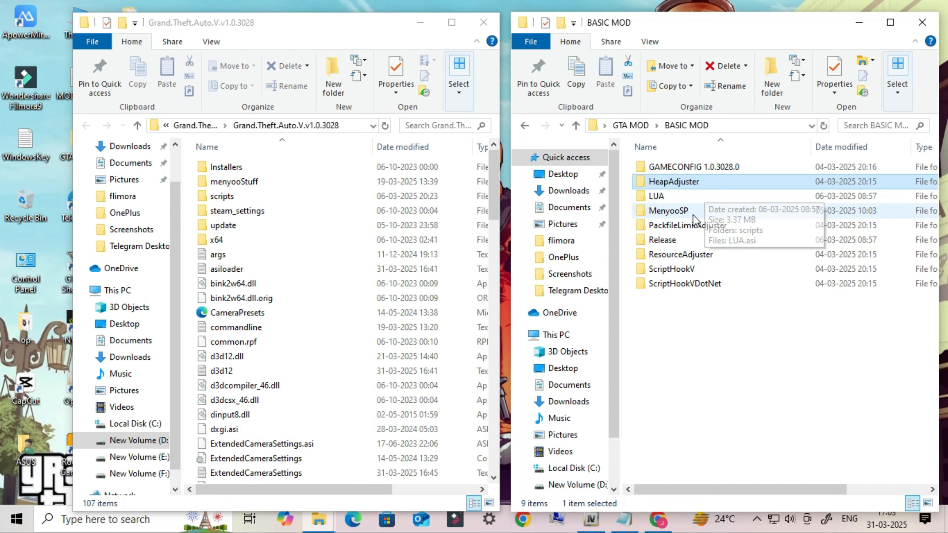
left_click(693, 213)
left_click(692, 183)
left_click(690, 197)
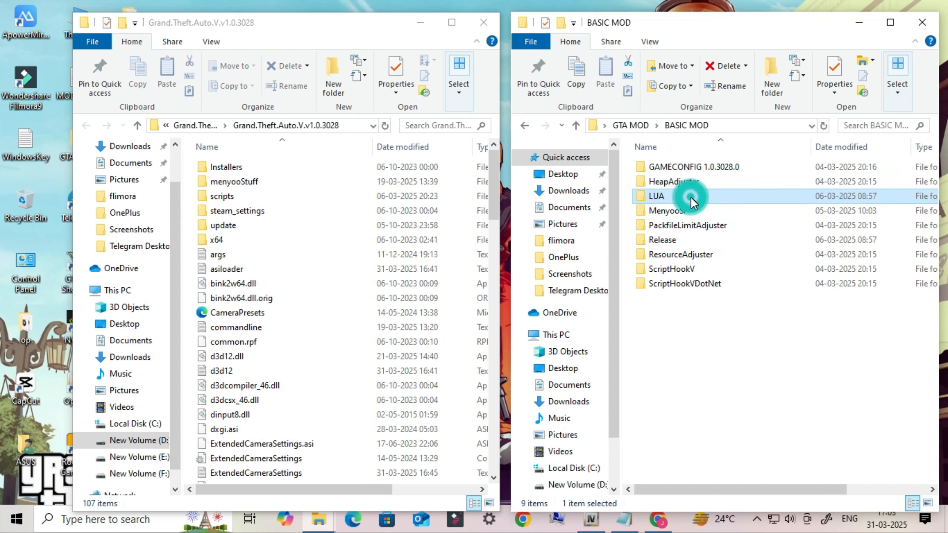
left_click(702, 226)
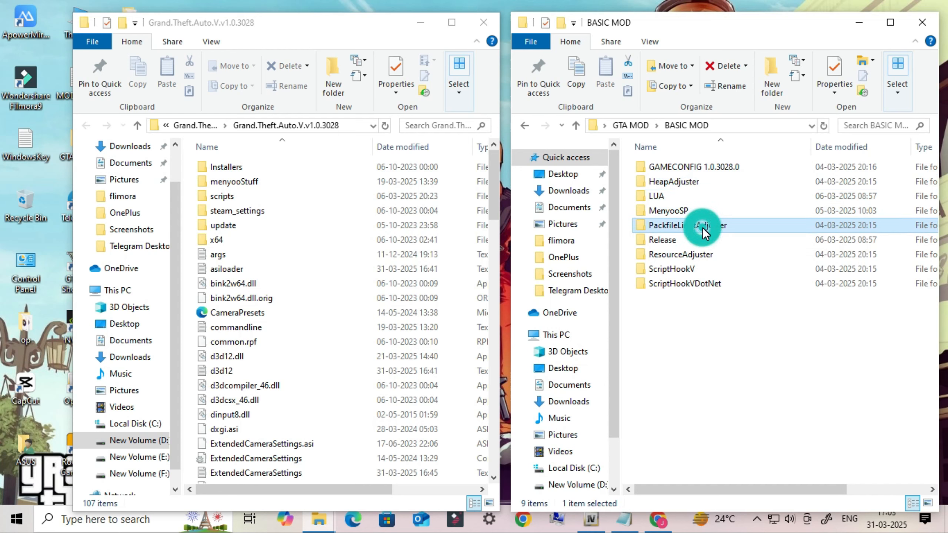
left_click(715, 258)
left_click(711, 270)
left_click(728, 286)
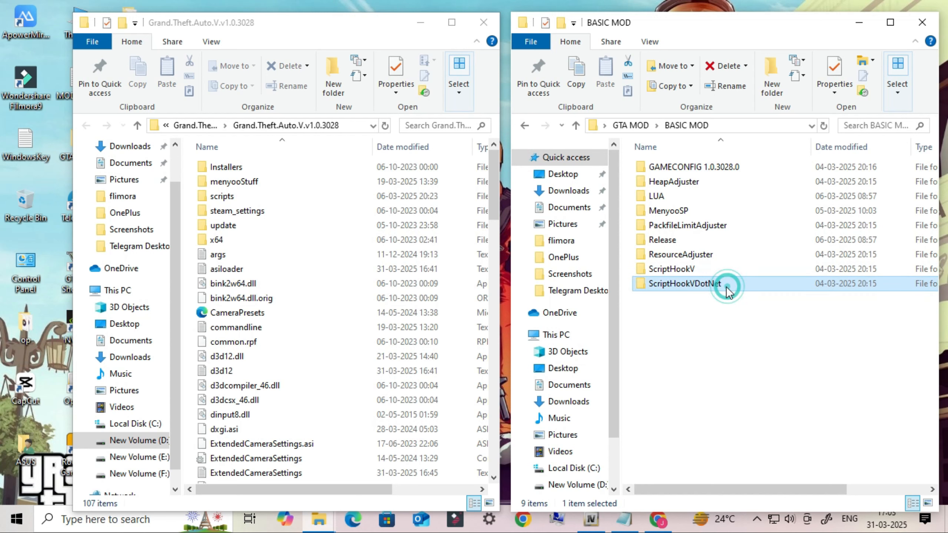
Step: Copy both HeapAdjuster files from BASIC MOD into the game folder, skipping files that already exist, and return to BASIC MOD
double_click(688, 184)
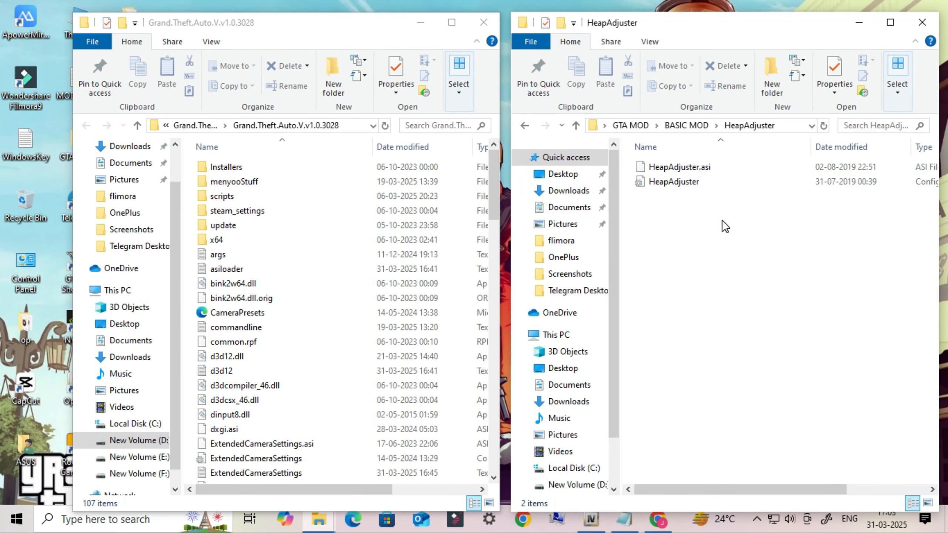
left_click_drag(707, 211, 378, 352)
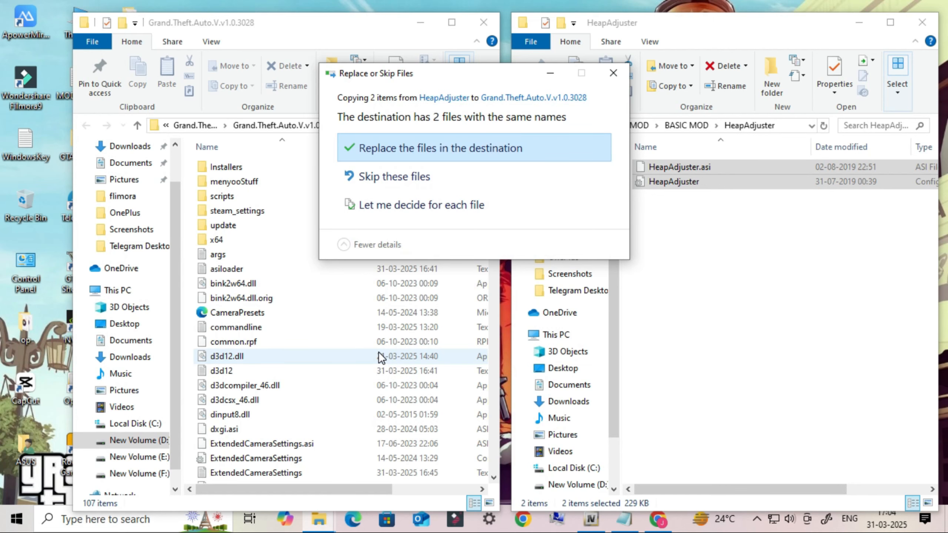
left_click(397, 175)
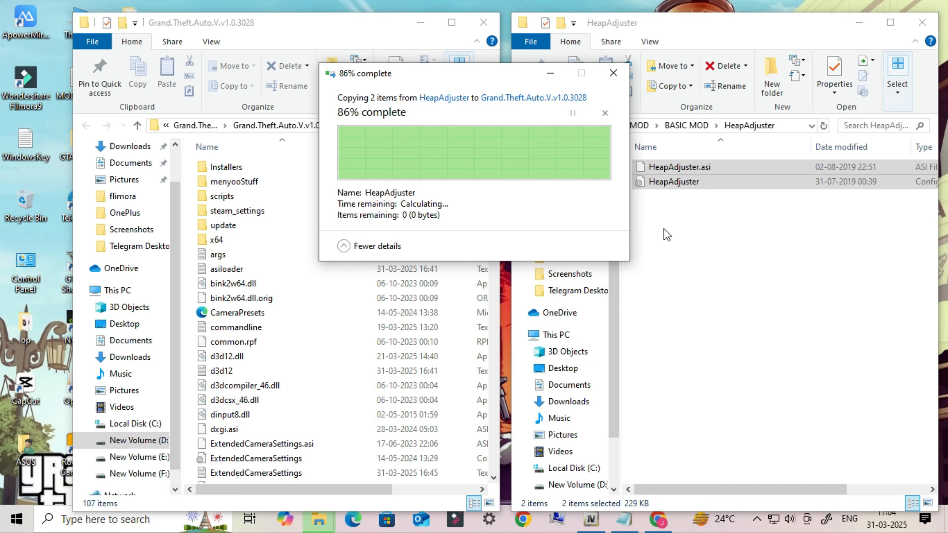
left_click(571, 127)
Step: Copy the LUA mod's scripts folder and LUA.asi into the game folder, skipping duplicates, and go back to BASIC MOD
left_click(670, 195)
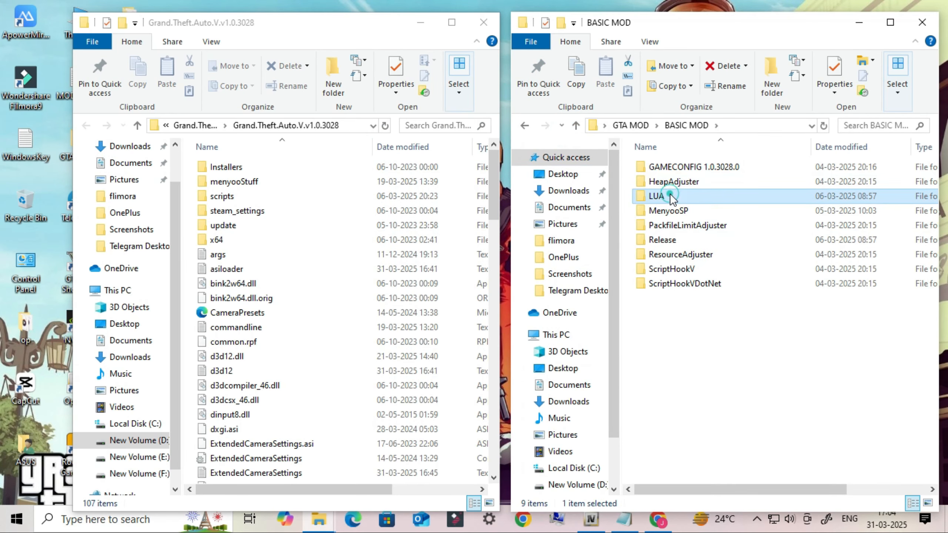
double_click(670, 195)
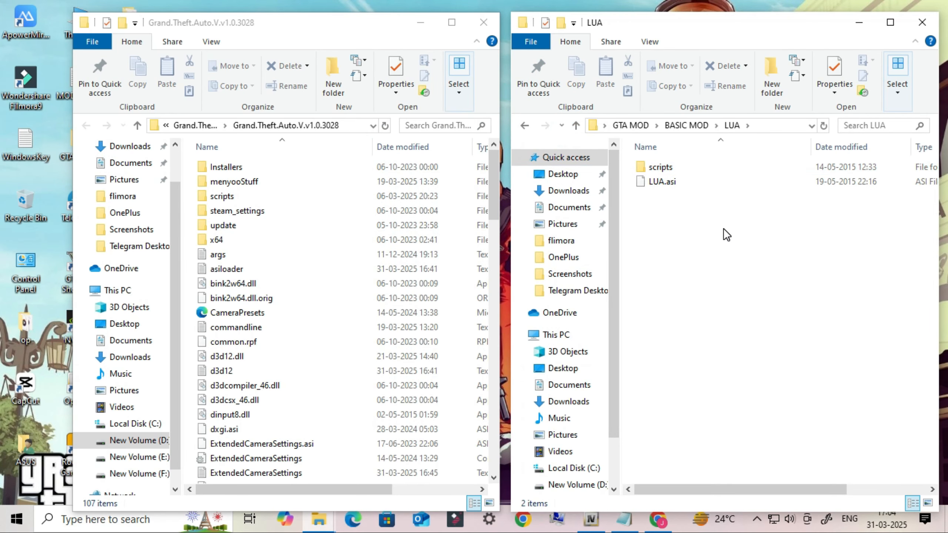
left_click_drag(723, 229, 348, 365)
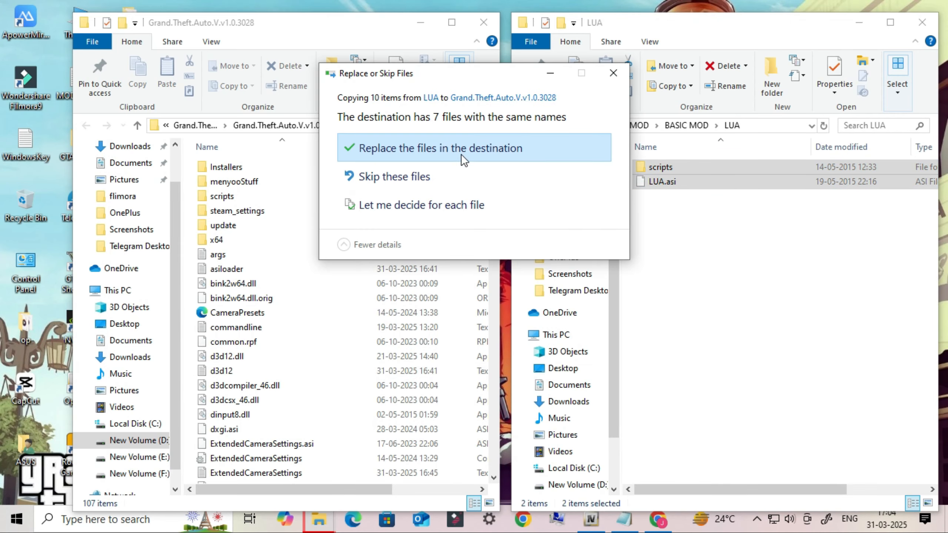
left_click(404, 181)
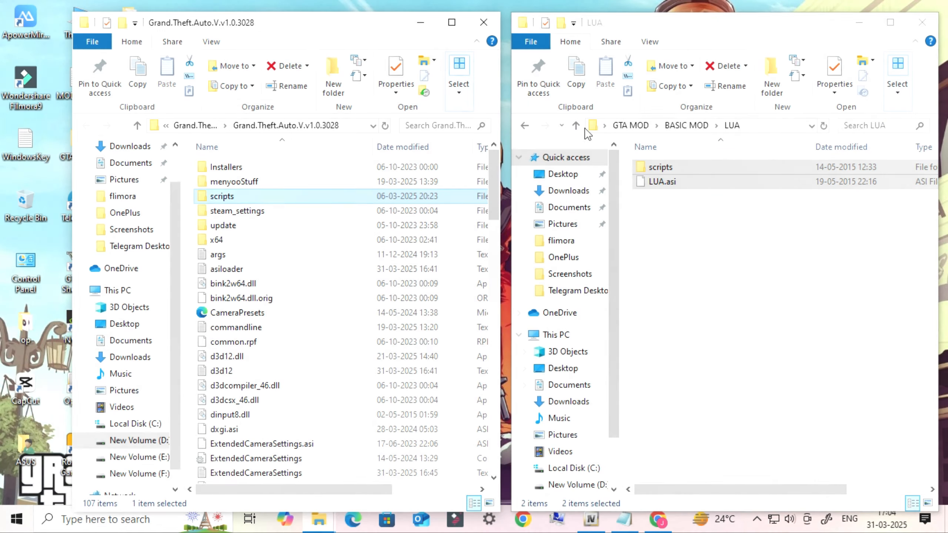
left_click(576, 126)
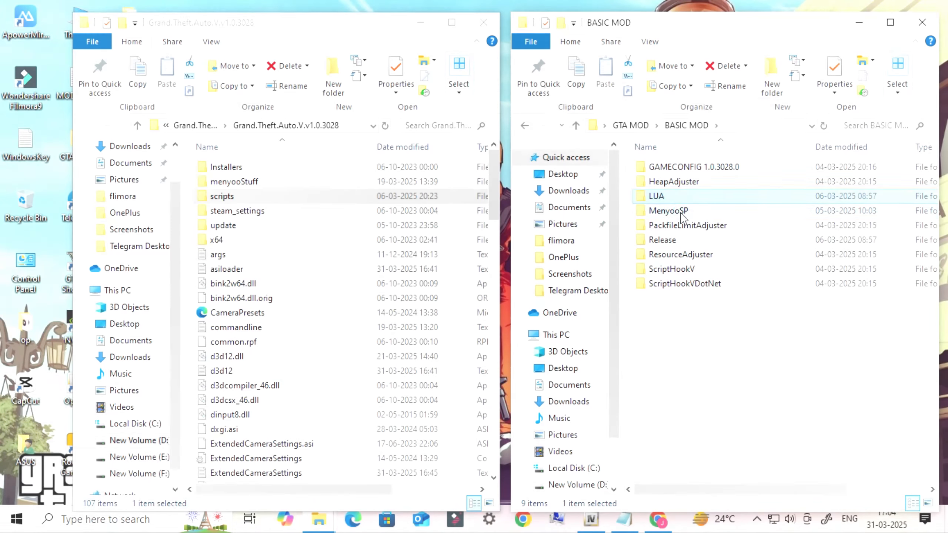
Step: Copy menyooStuff and Menyoo.asi from MenyooSP into the game folder, skipping existing files, and return to BASIC MOD
double_click(672, 210)
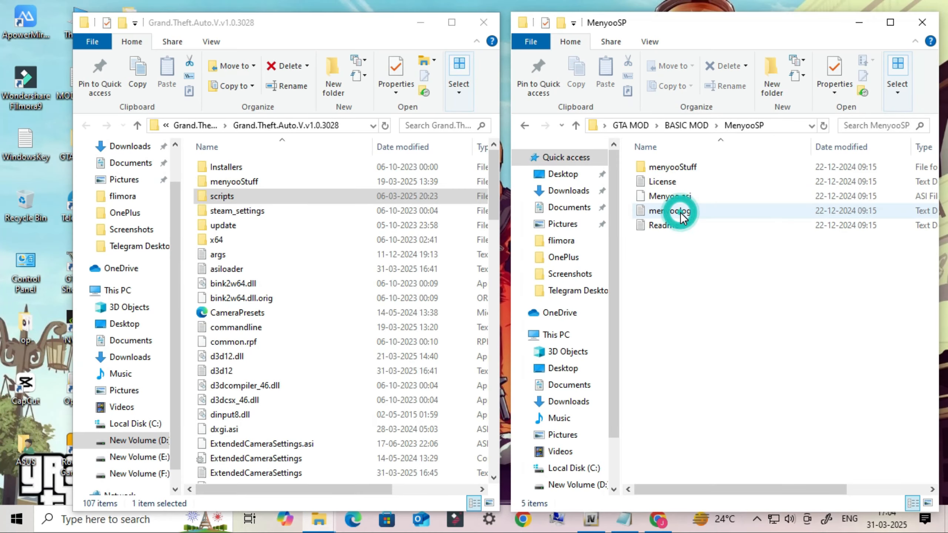
left_click(685, 168)
left_click(676, 196, "ctrl")
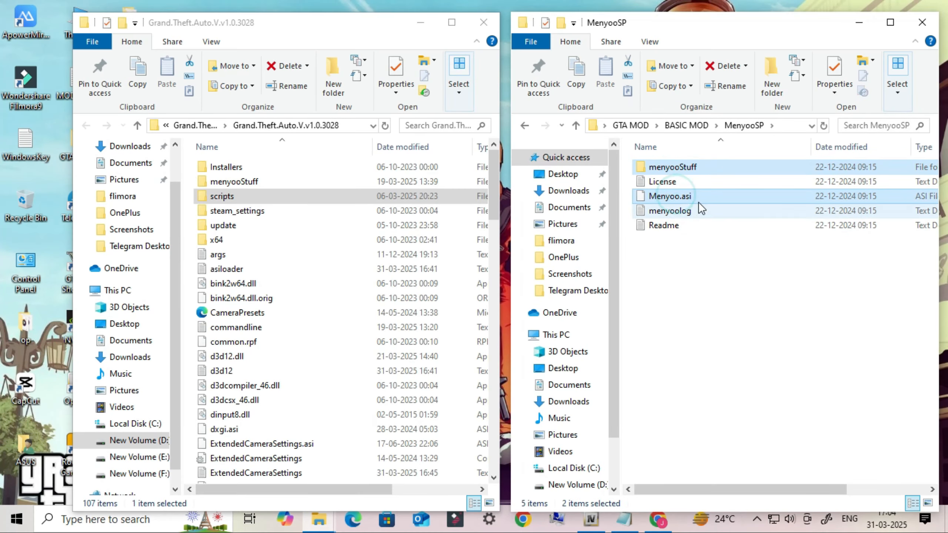
left_click_drag(697, 197, 355, 352)
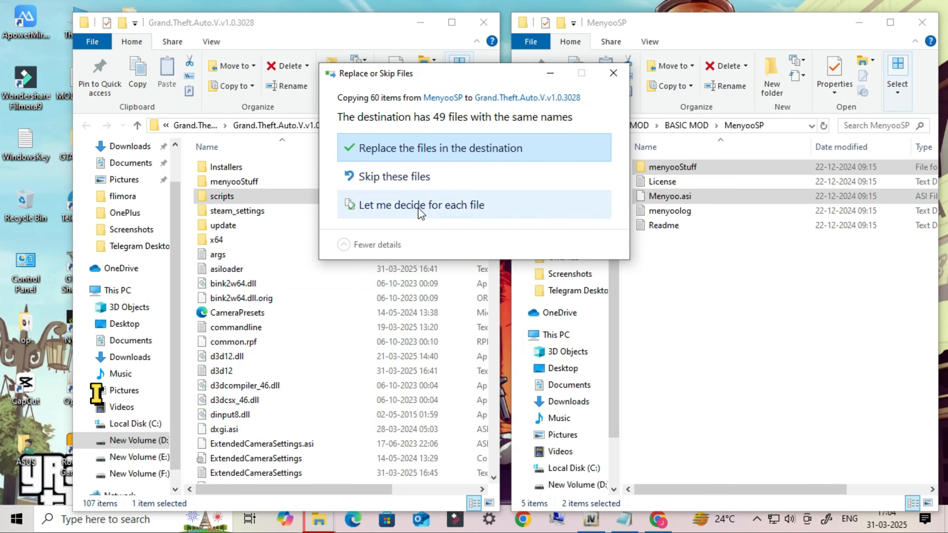
left_click(403, 177)
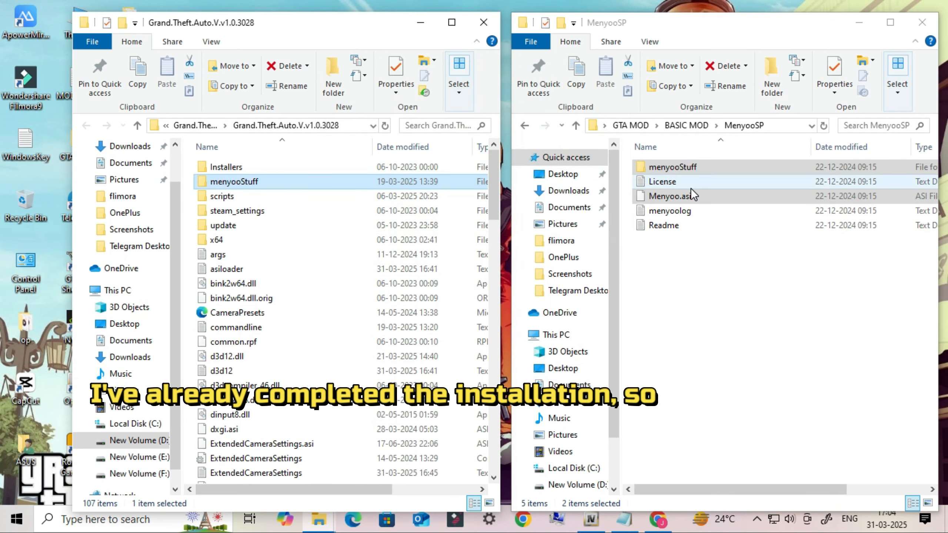
left_click(576, 126)
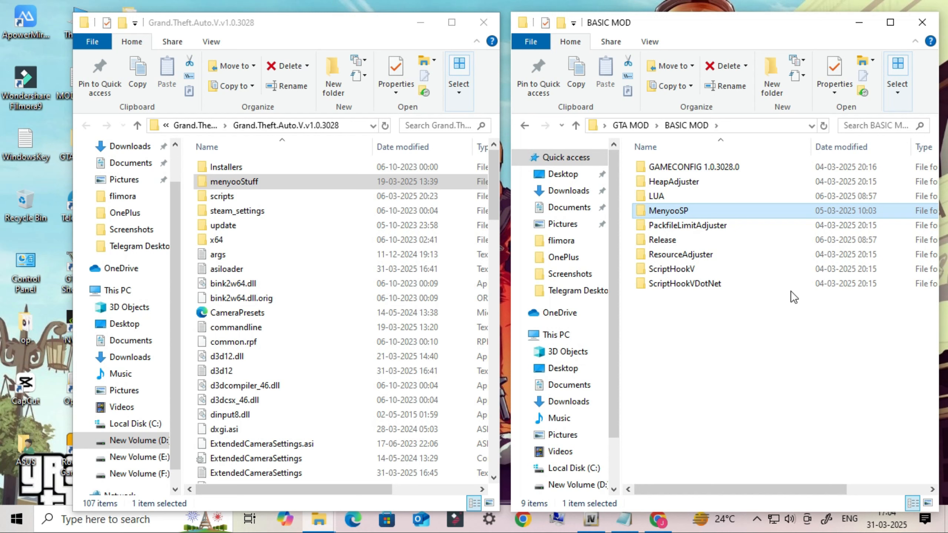
Step: Copy PackfileLimitAdjuster.asi and its configuration file into the game folder, skipping existing files, and return to BASIC MOD
double_click(726, 228)
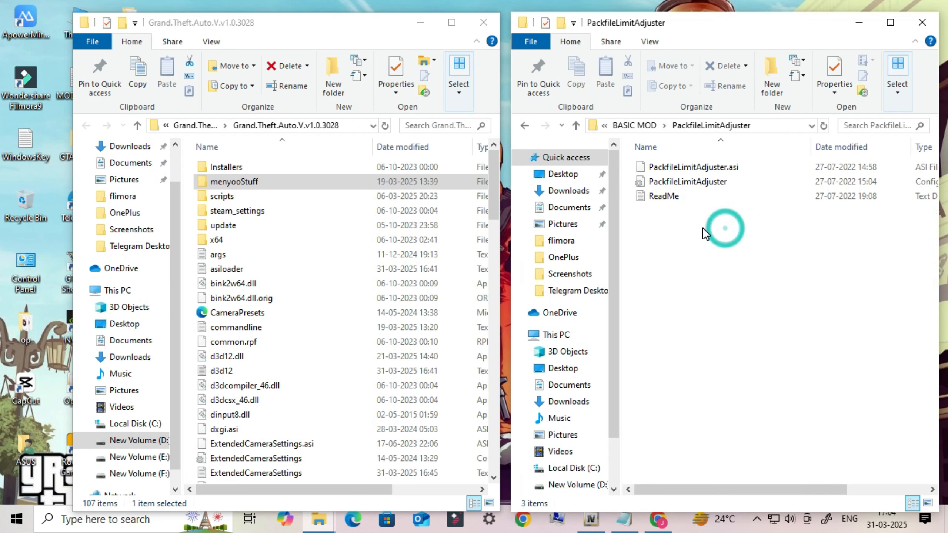
left_click(713, 167)
left_click(699, 180, "shift")
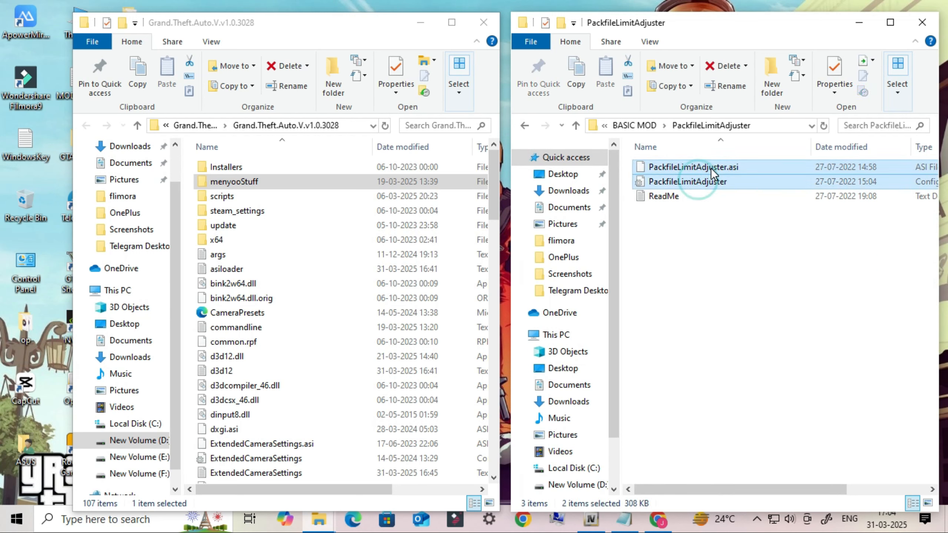
left_click_drag(711, 168, 309, 322)
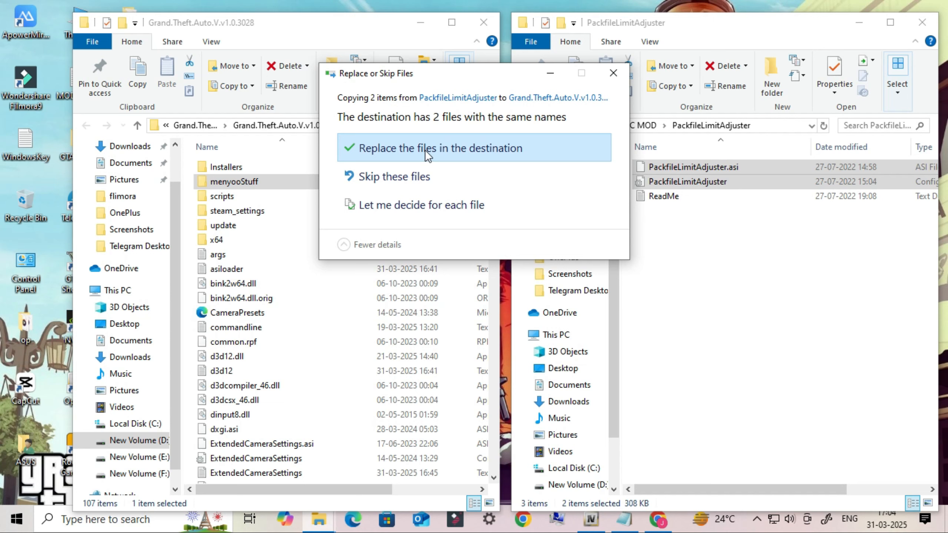
left_click(430, 148)
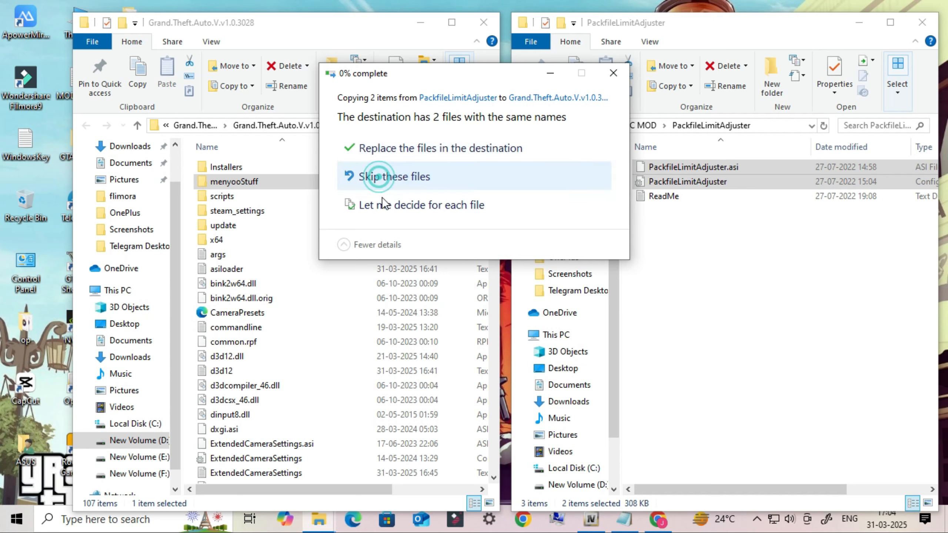
left_click(575, 126)
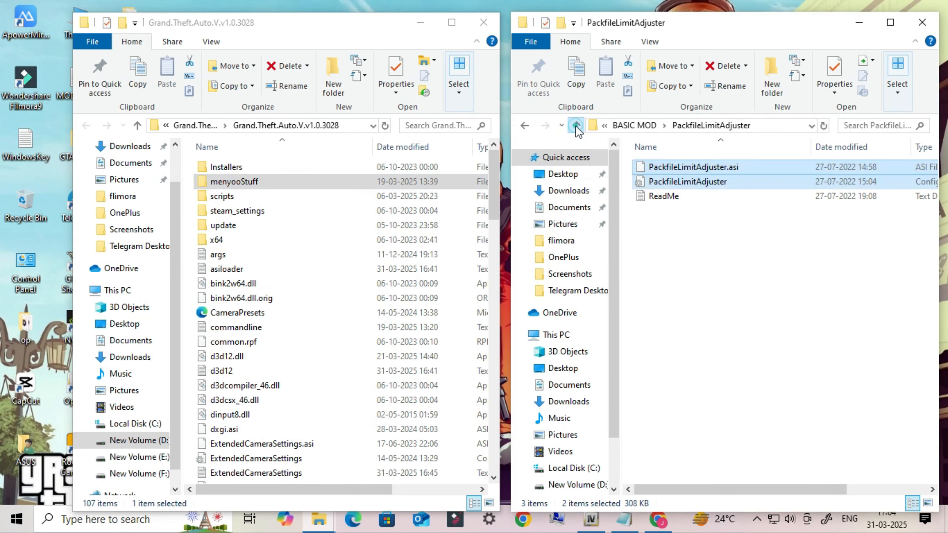
Step: Copy NativeUI.dll and NativeUI from Release into the game's scripts folder, replacing the existing files, and return to BASIC MOD
double_click(682, 241)
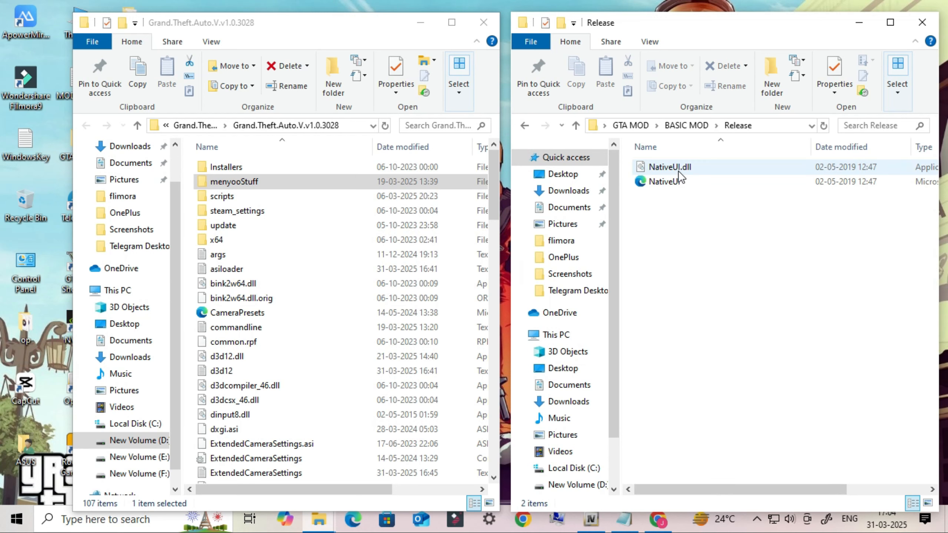
left_click_drag(702, 200, 249, 196)
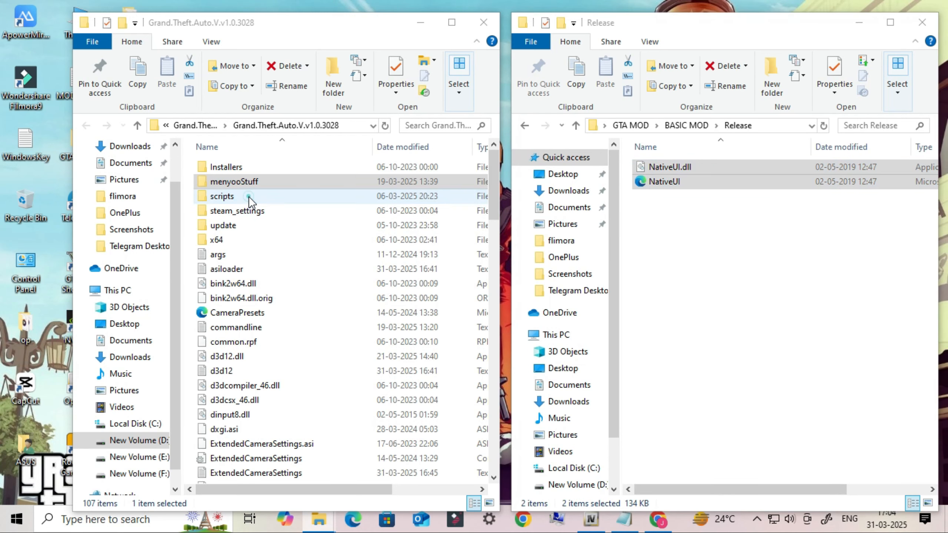
double_click(249, 196)
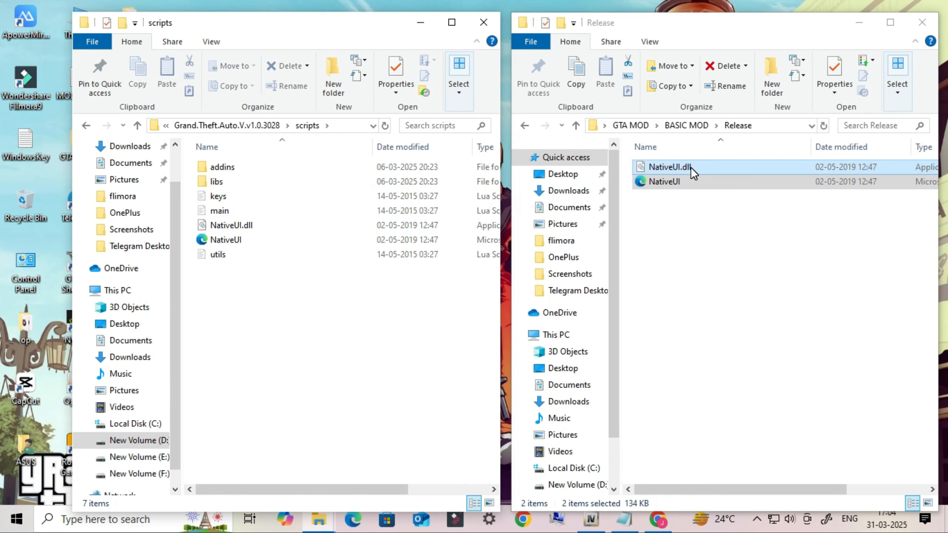
left_click_drag(691, 167, 281, 314)
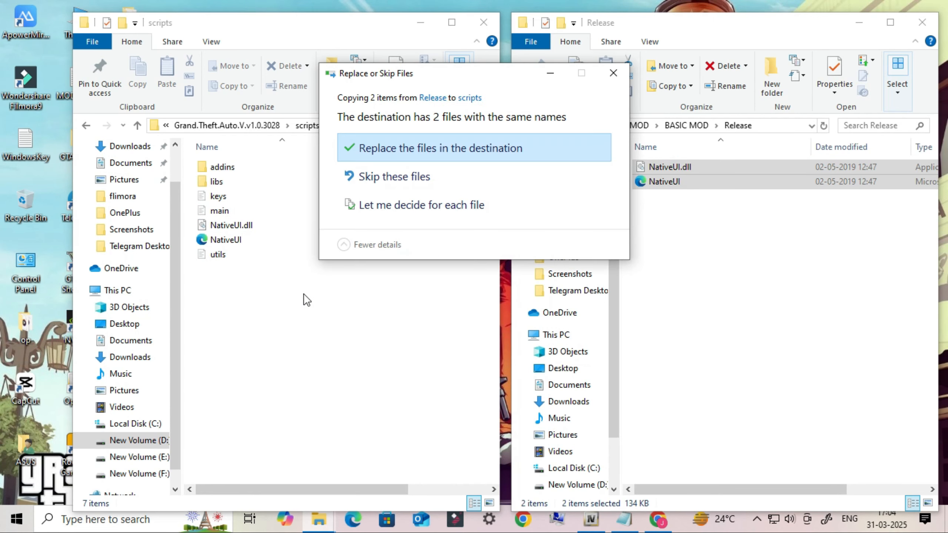
left_click(400, 148)
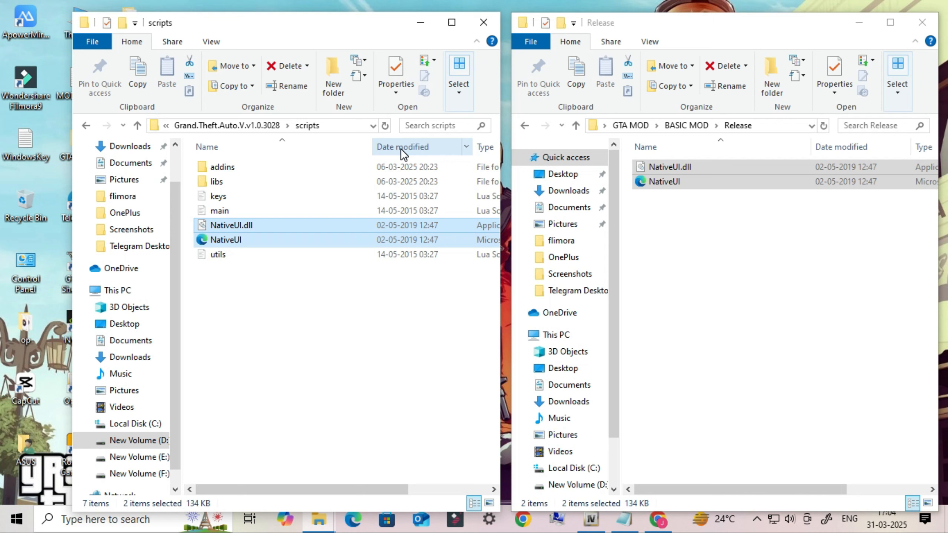
left_click(576, 124)
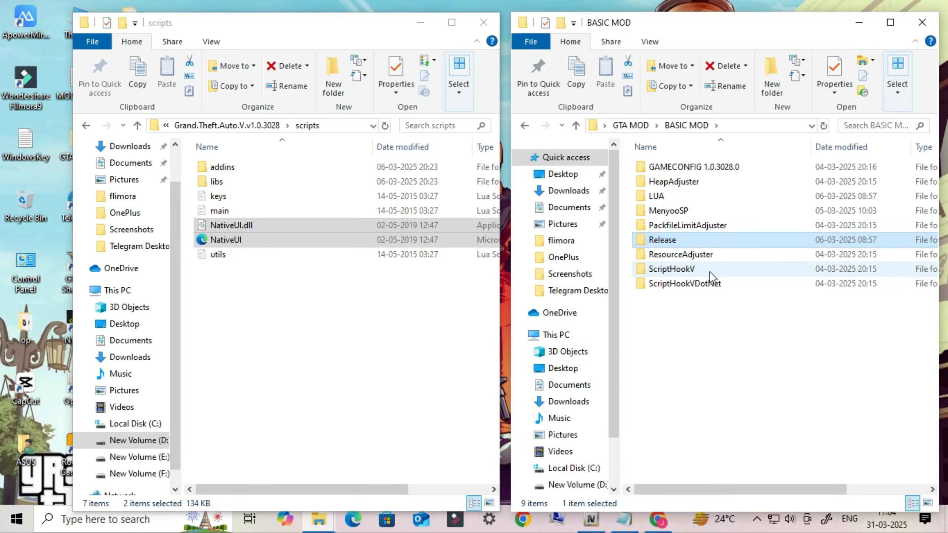
Step: Copy GTAV.ResourceAdjuster.asi and the ResourceAdjuster configuration file from the GTAV.ResourceAdjuster folder into the main game folder
double_click(695, 254)
double_click(709, 168)
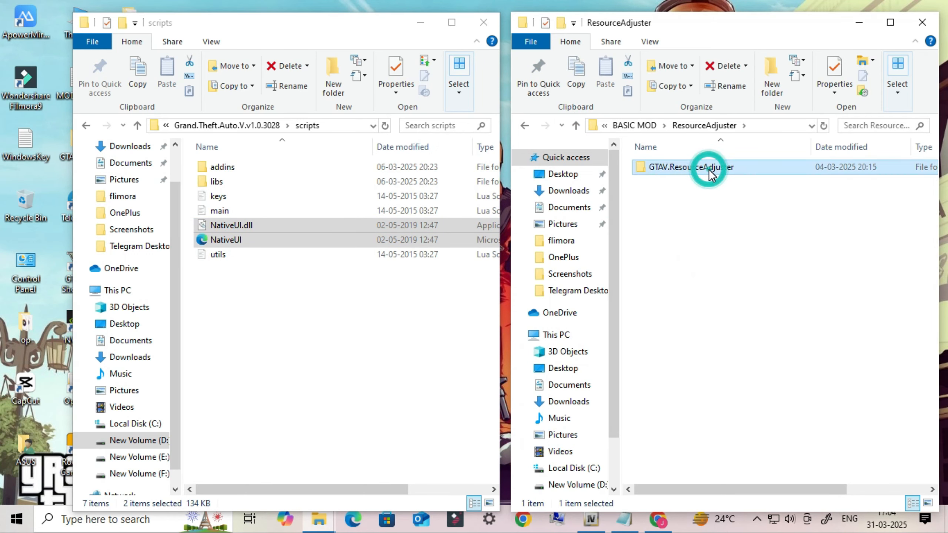
left_click(711, 167)
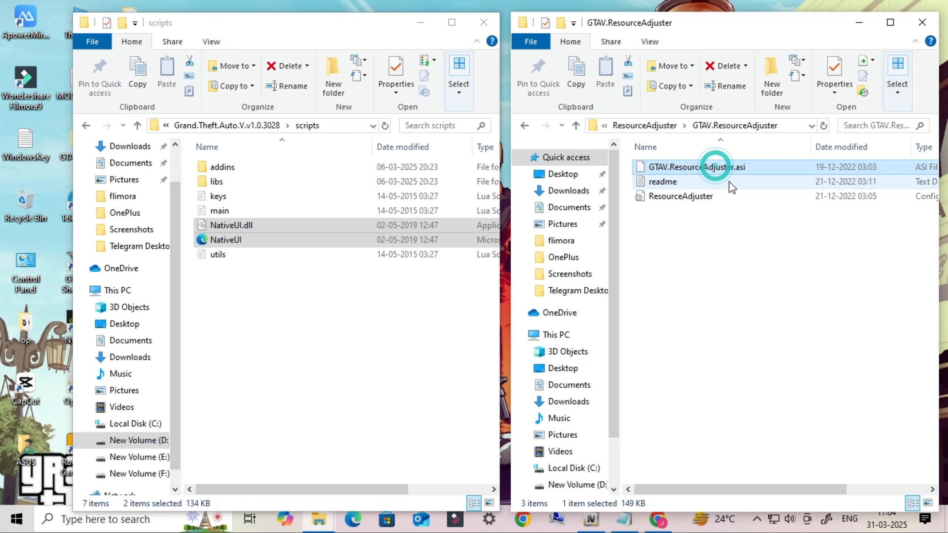
left_click(695, 197, "ctrl")
left_click(138, 125)
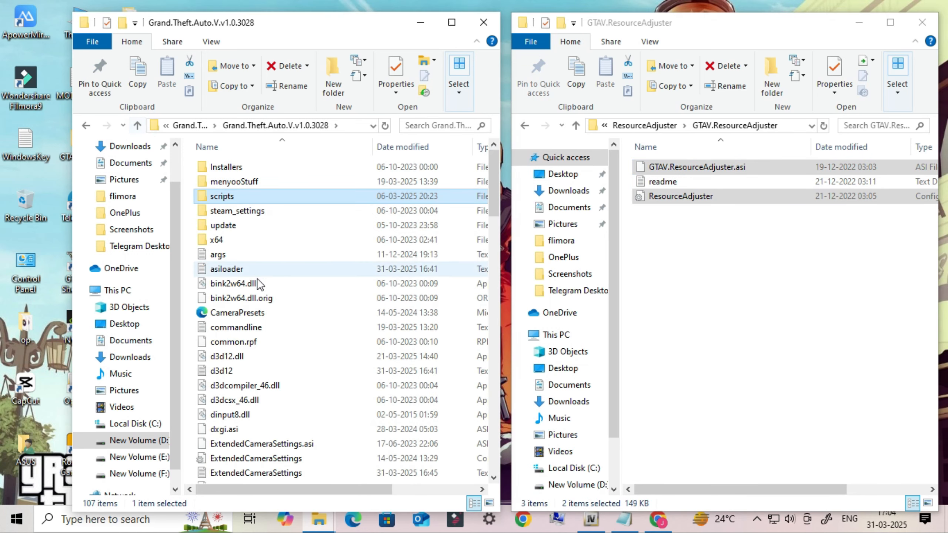
left_click(269, 327)
left_click_drag(680, 166, 277, 376)
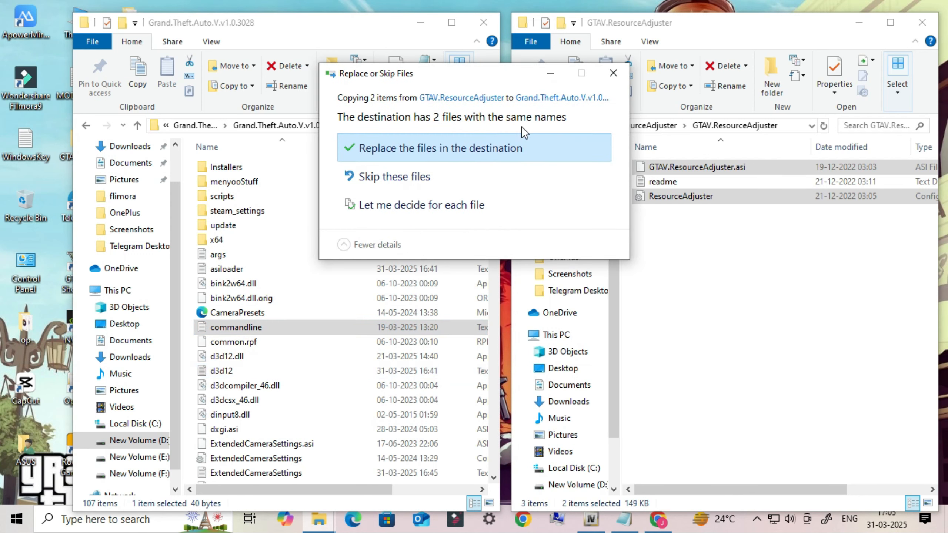
left_click(544, 136)
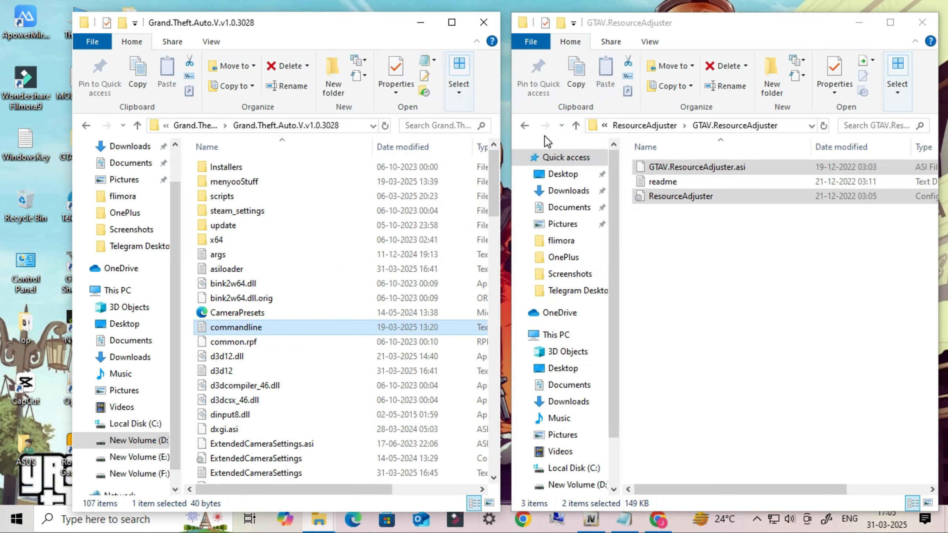
Step: Try to copy dinput8.dll and ScriptHookV.dll from ScriptHookV's bin folder into the game folder, cancel the replacement, and return to BASIC MOD
left_click(577, 125)
left_click(577, 126)
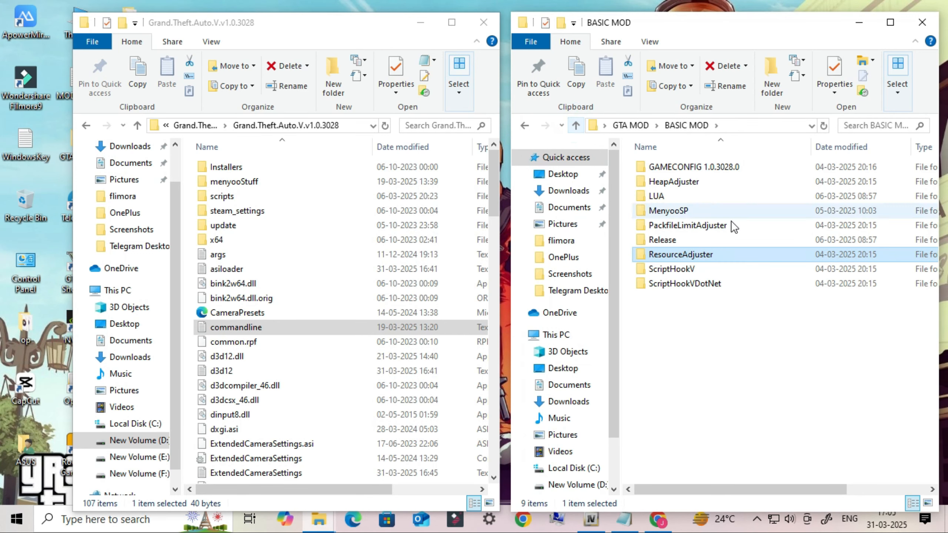
double_click(692, 270)
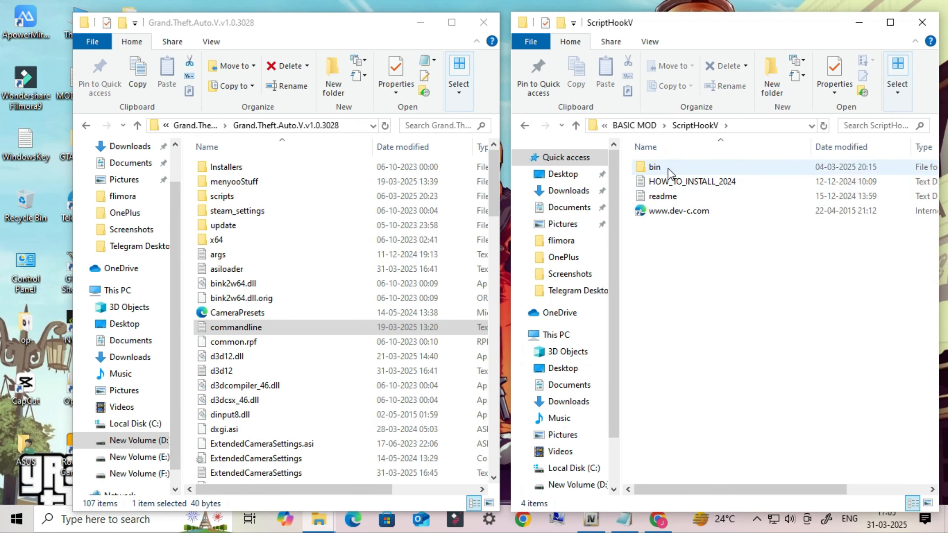
double_click(713, 164)
left_click(684, 183)
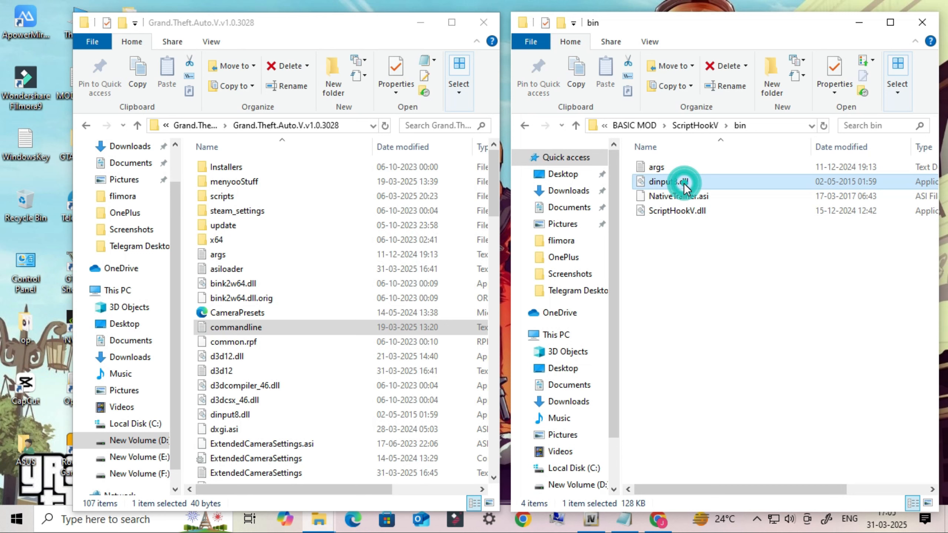
left_click(689, 211, "ctrl")
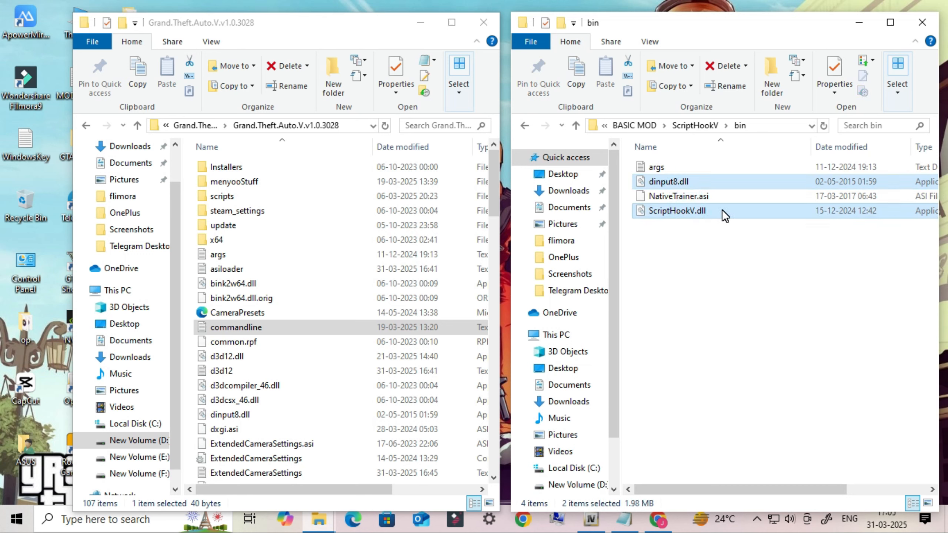
left_click_drag(722, 209, 373, 415)
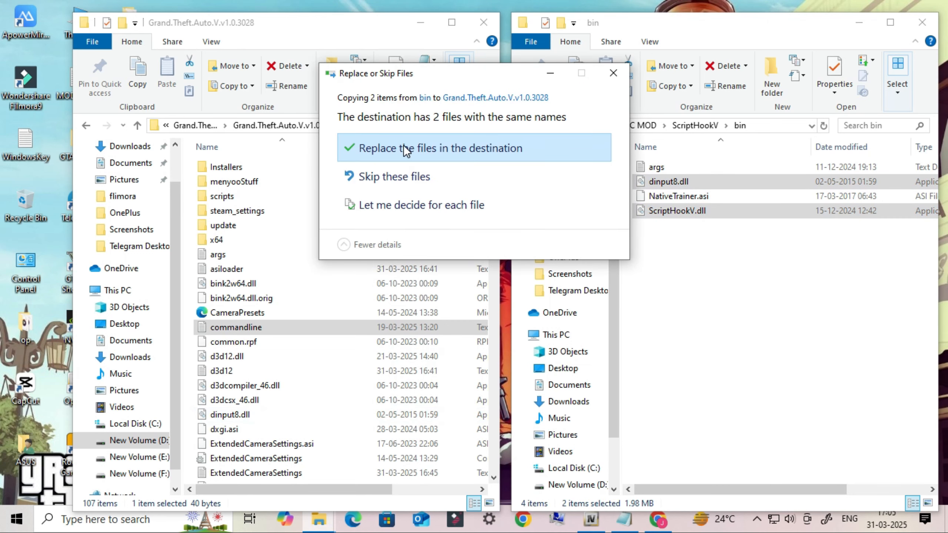
left_click(622, 73)
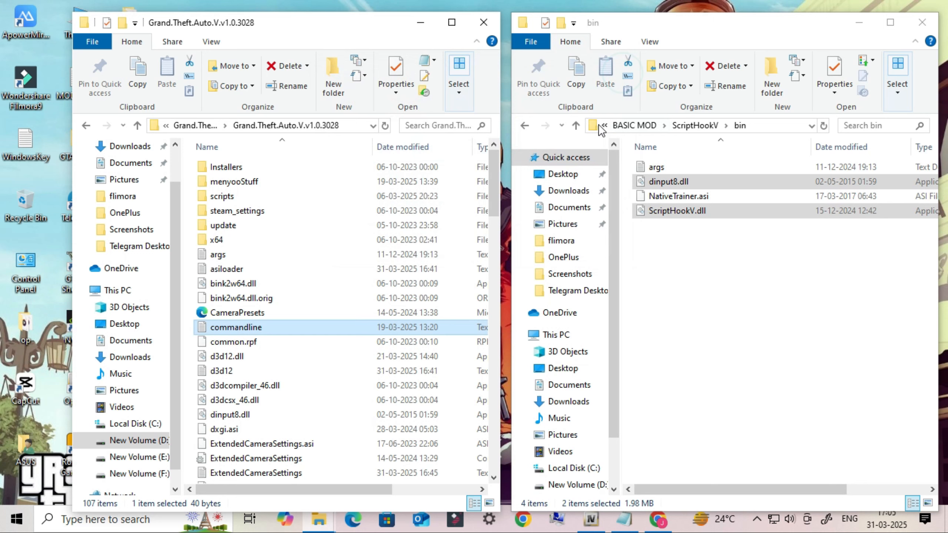
left_click(577, 125)
left_click(577, 125)
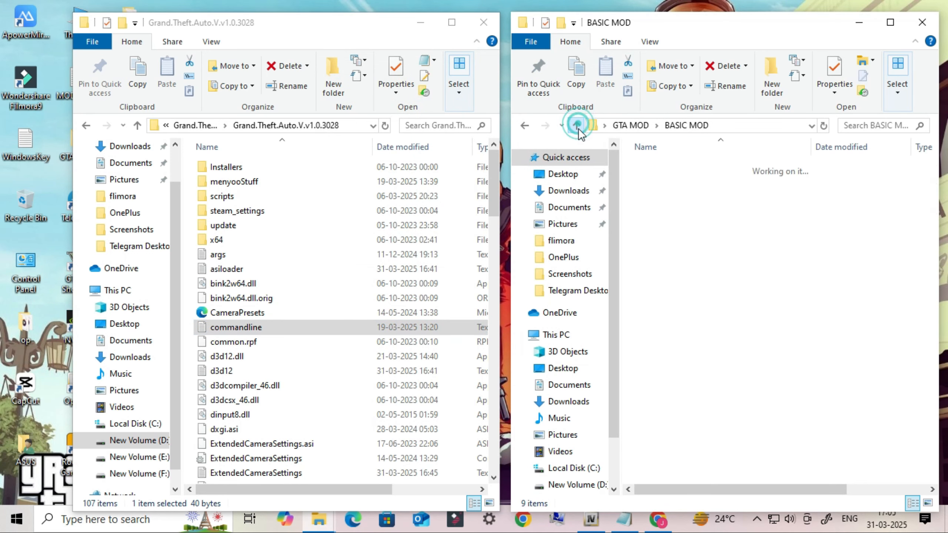
Step: Copy all ScriptHookVDotNet files except LICENSE and README into the game folder, skipping existing files, and close both folder windows
double_click(737, 285)
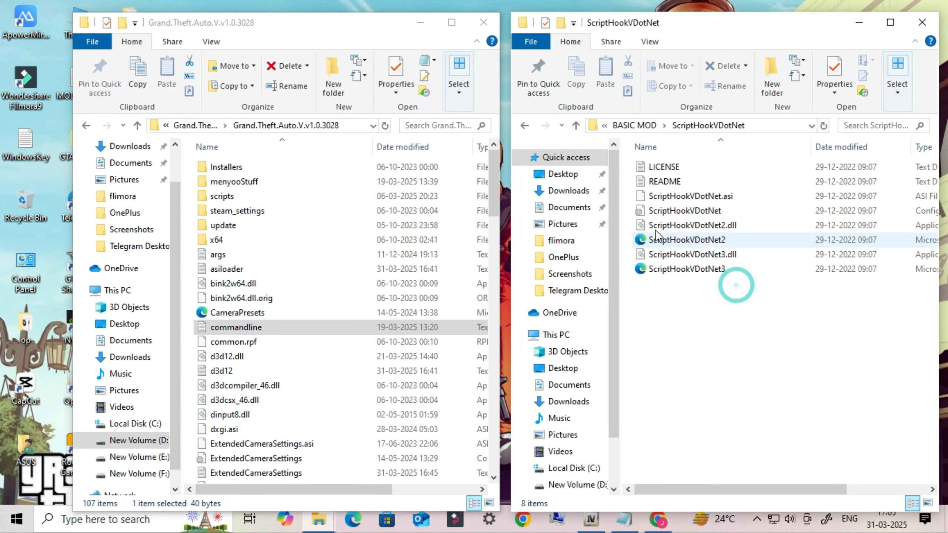
left_click_drag(732, 296, 337, 384)
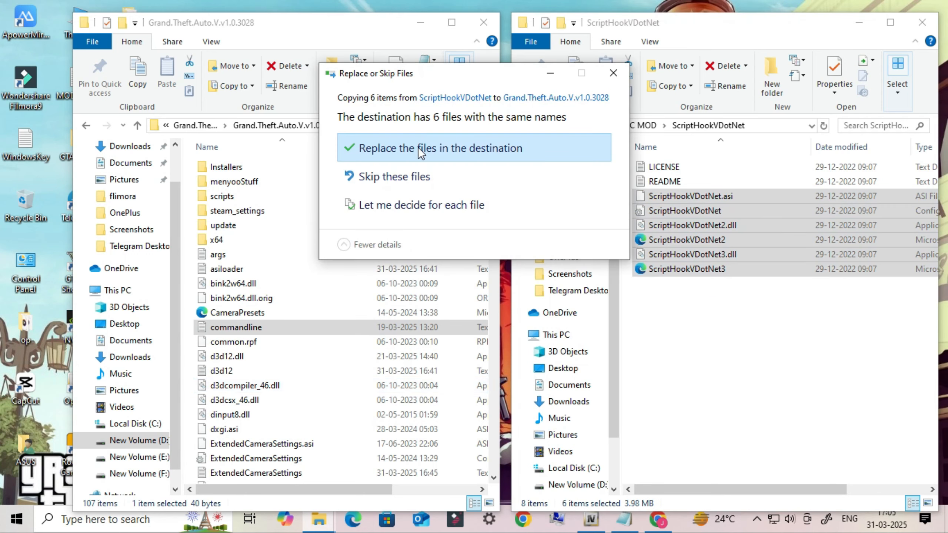
left_click(396, 177)
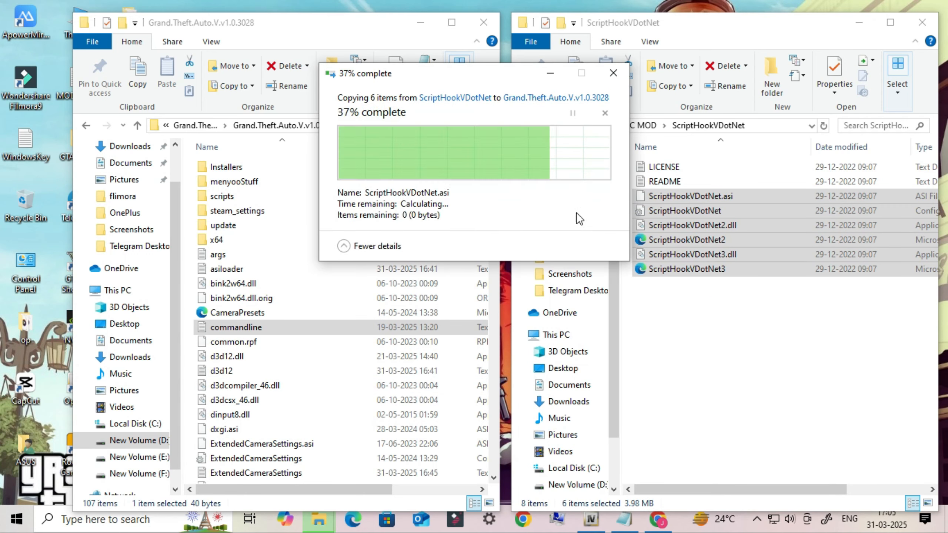
left_click(575, 126)
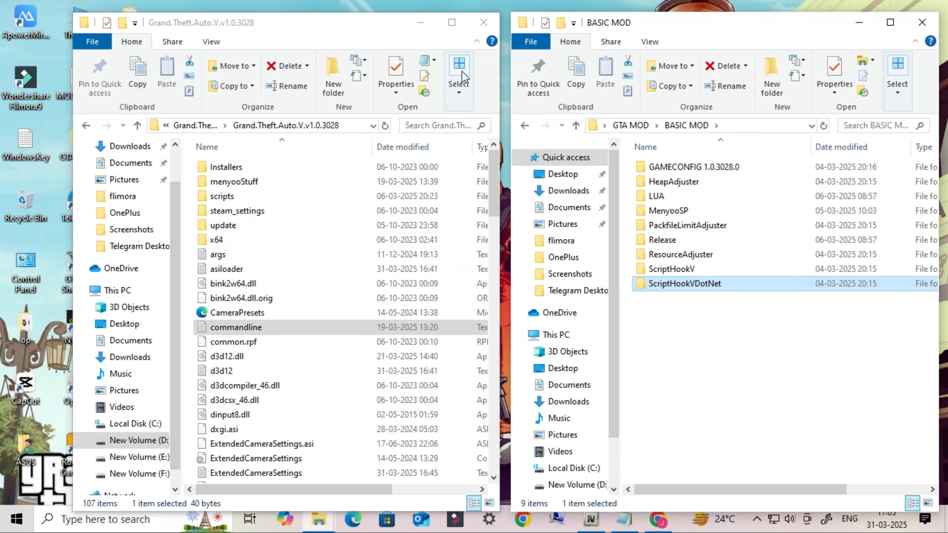
left_click(473, 25)
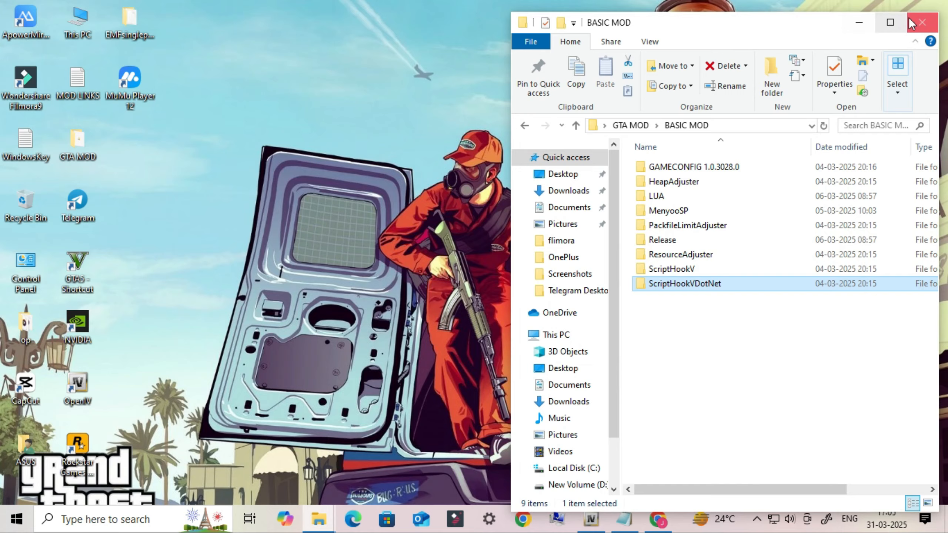
left_click(920, 24)
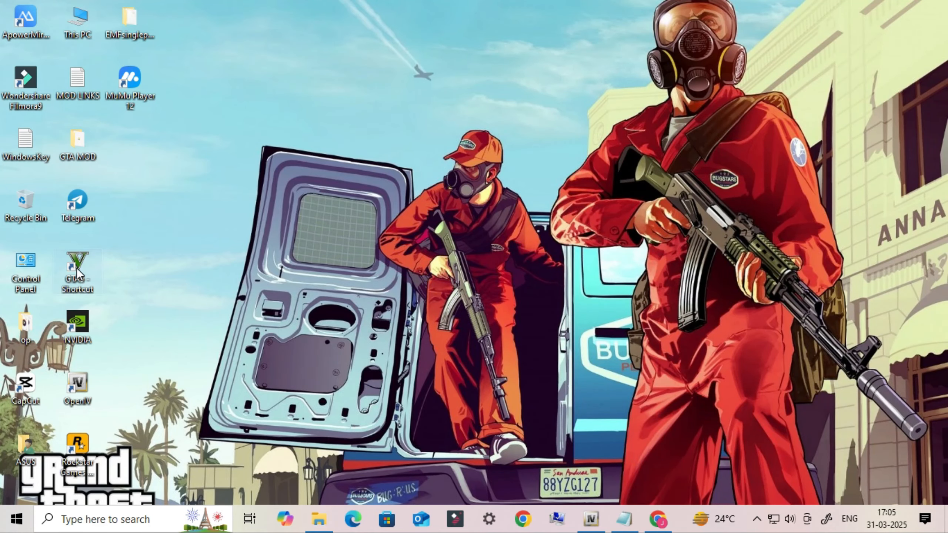
Step: Switch to OpenIV and turn on Edit mode for GTA V, accepting that changes are saved automatically
left_click(591, 519)
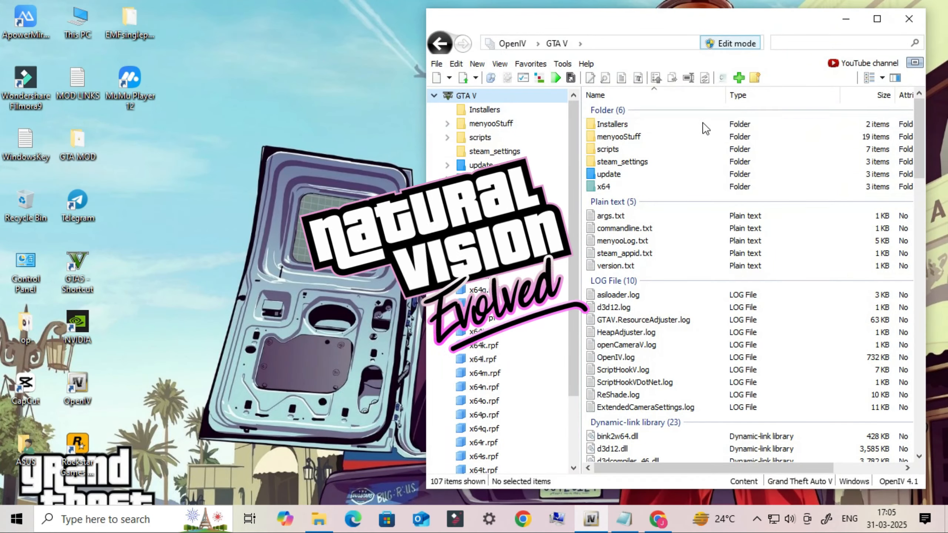
left_click(726, 44)
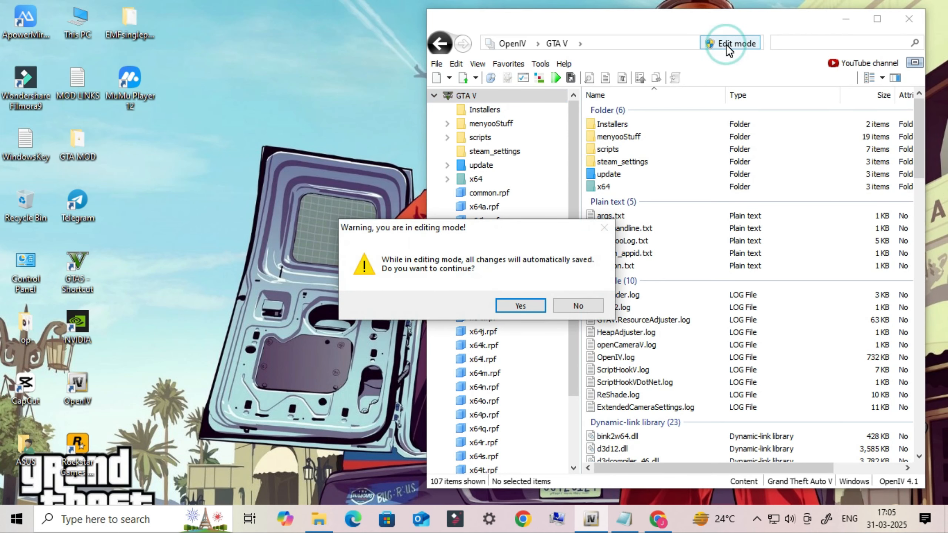
left_click(526, 304)
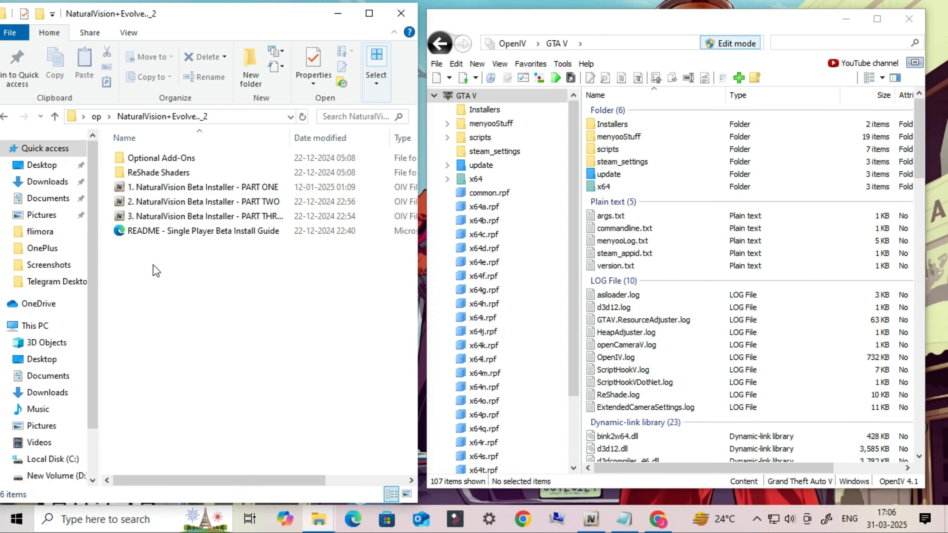
left_click(208, 186)
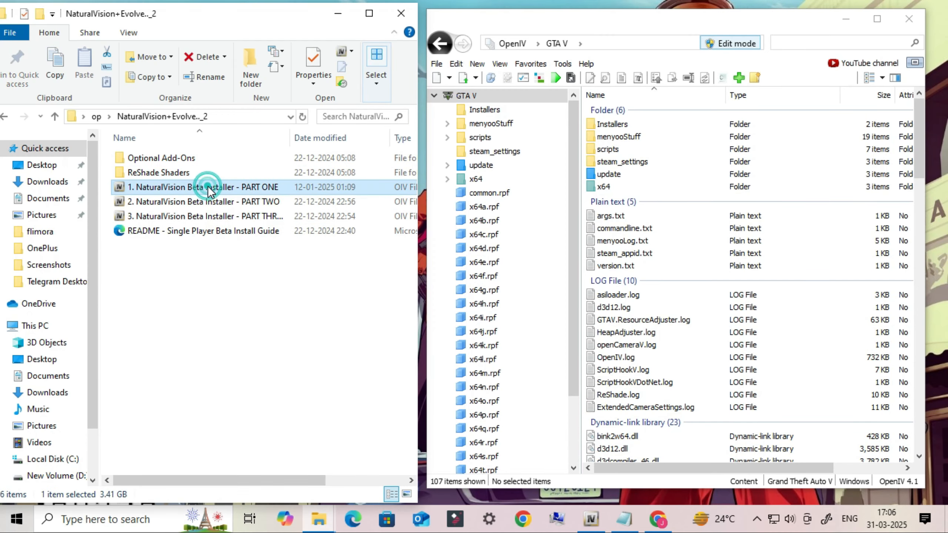
left_click(245, 203)
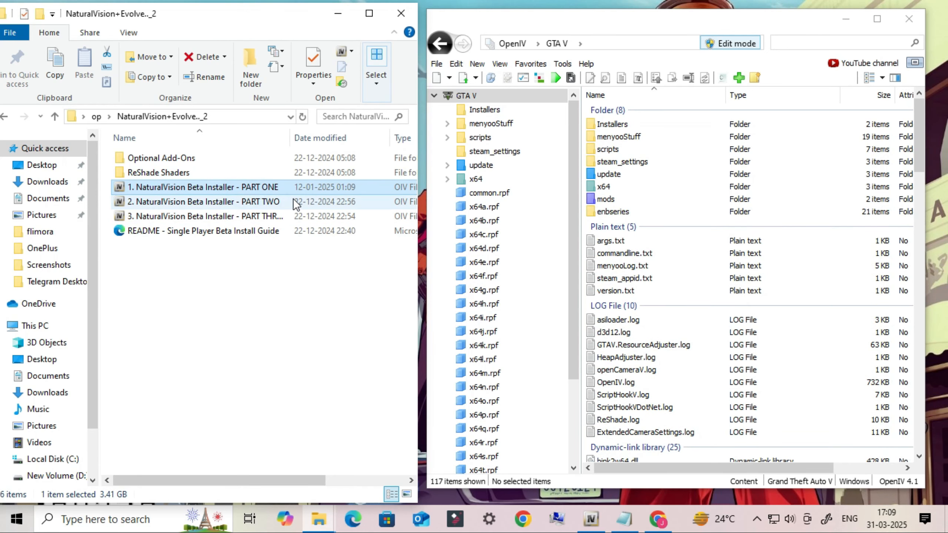
left_click(277, 205)
left_click(274, 217)
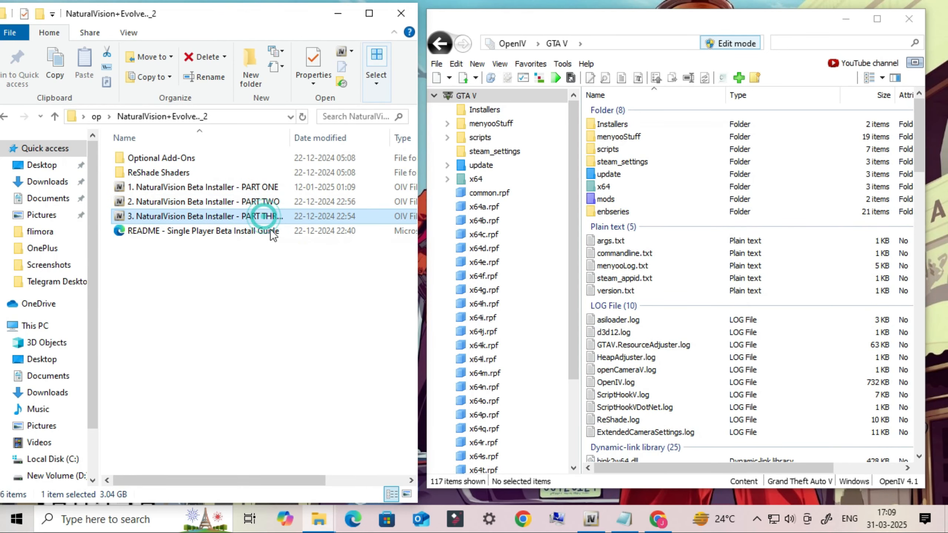
left_click(275, 260)
Step: Install the NaturalVision Beta Installer - PART ONE package into the "mods" folder through OpenIV and close the installer
left_click(258, 188)
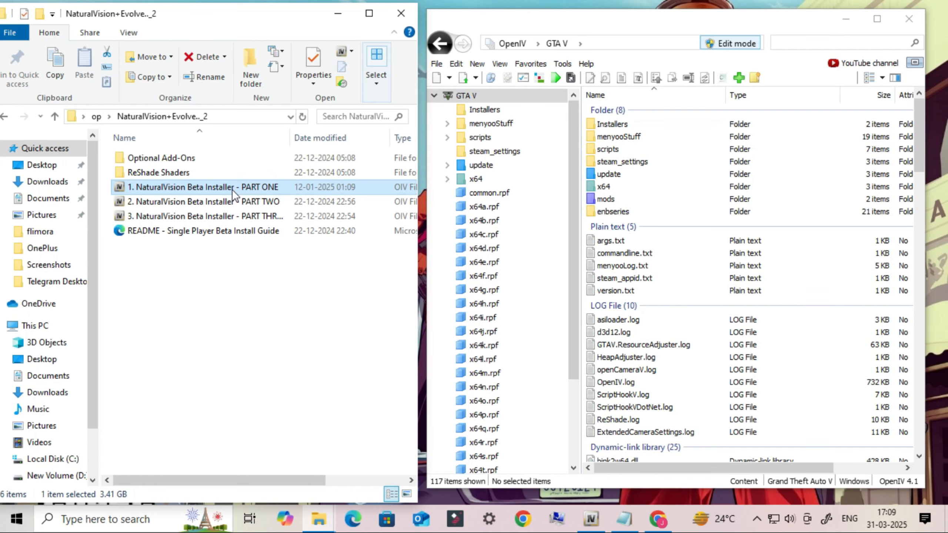
left_click_drag(225, 189, 714, 268)
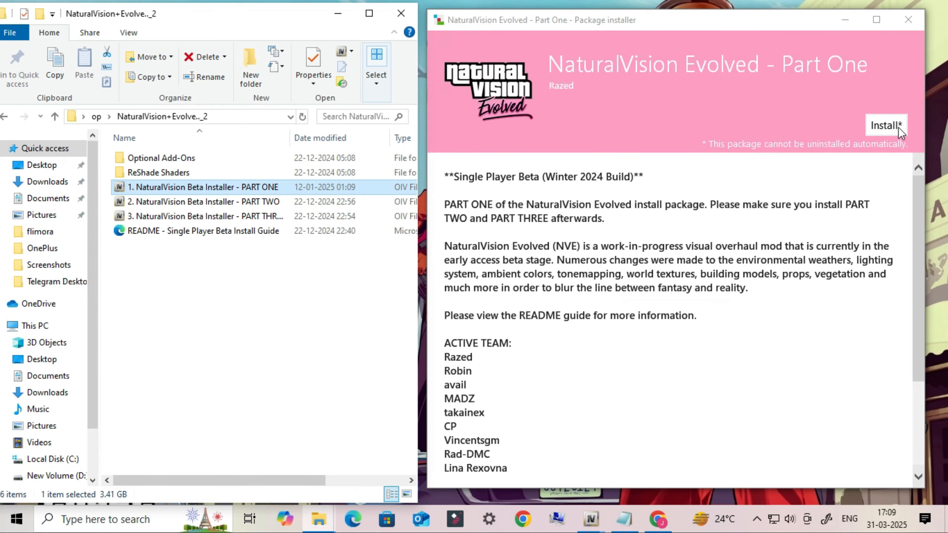
left_click(898, 127)
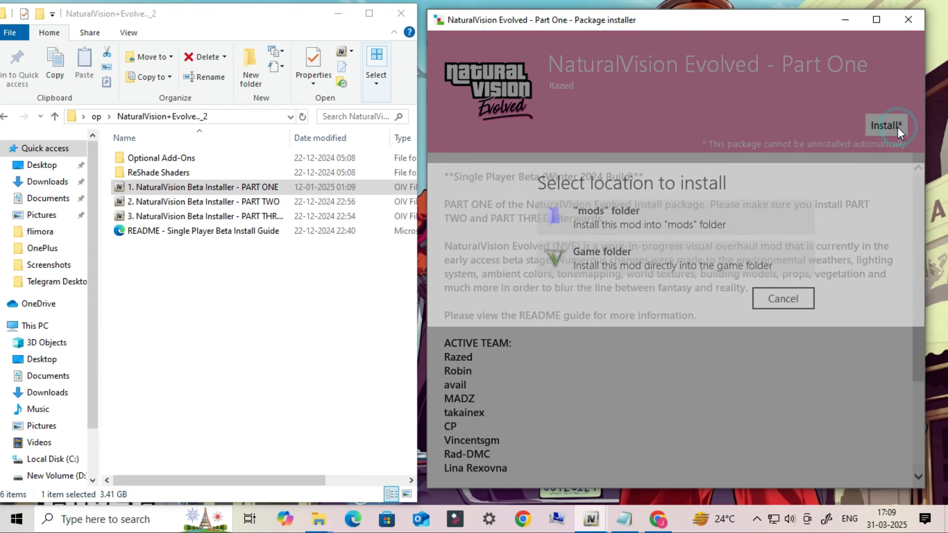
left_click(647, 231)
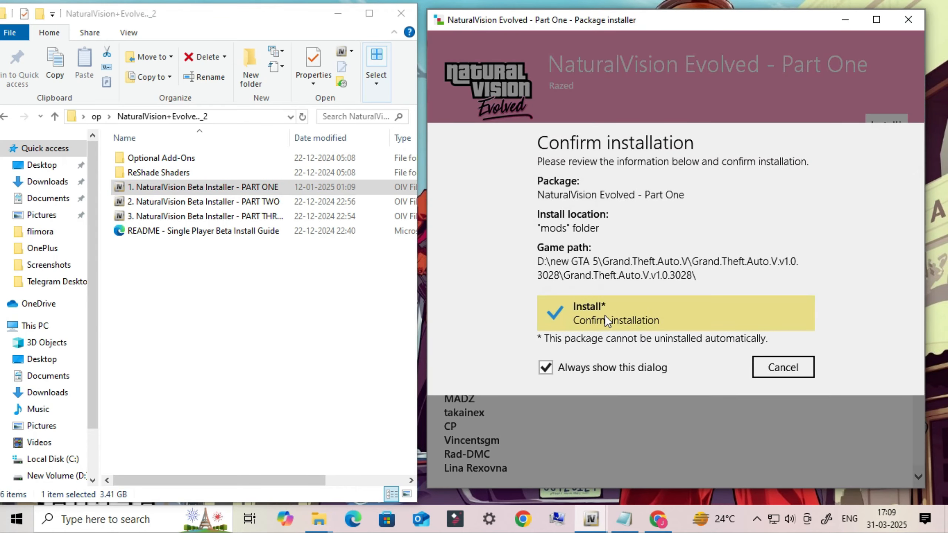
left_click(604, 315)
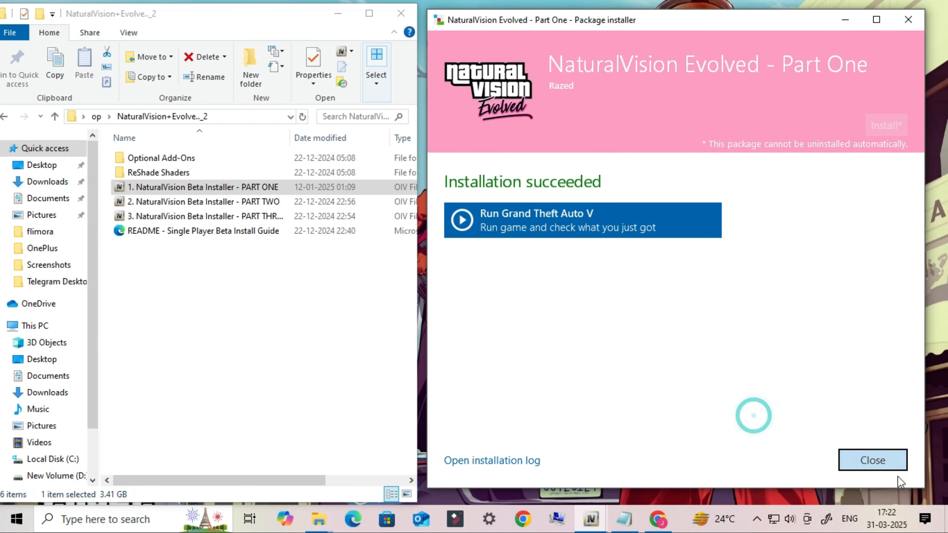
left_click(878, 461)
Step: Install the NaturalVision Beta Installer - PART TWO package into the "mods" folder and close the installer
double_click(271, 202)
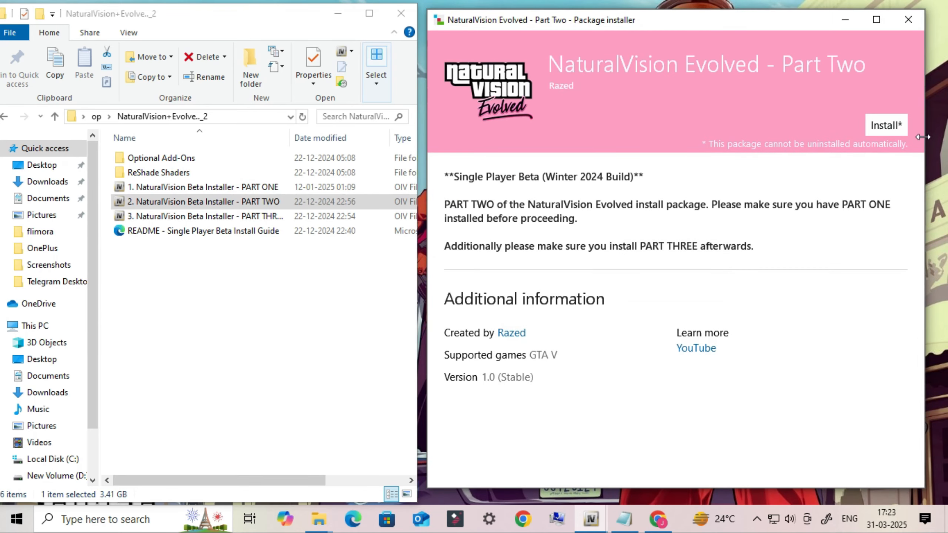
left_click(887, 125)
left_click(622, 230)
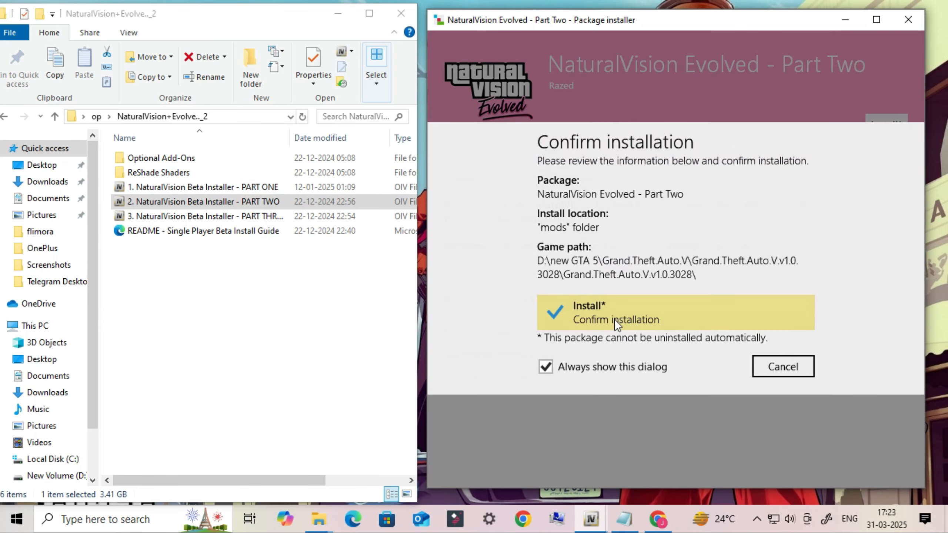
left_click(556, 317)
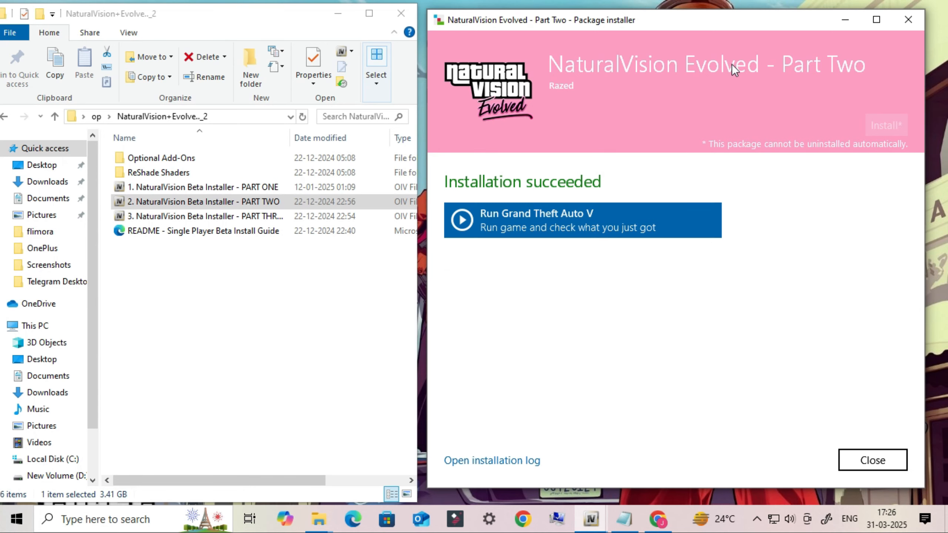
left_click(873, 460)
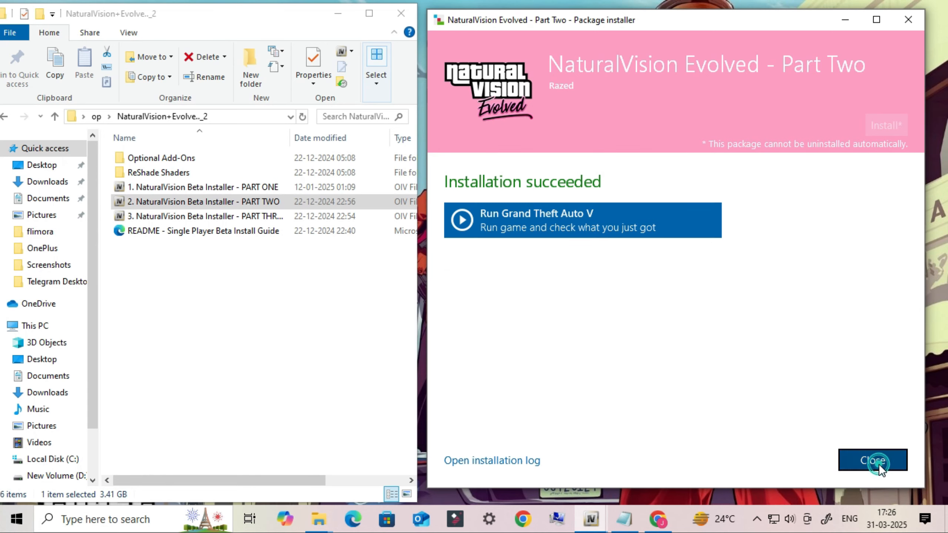
Step: Install the NaturalVision Evolved - Part Three package into the "mods" folder through OpenIV
left_click(272, 216)
left_click(572, 202)
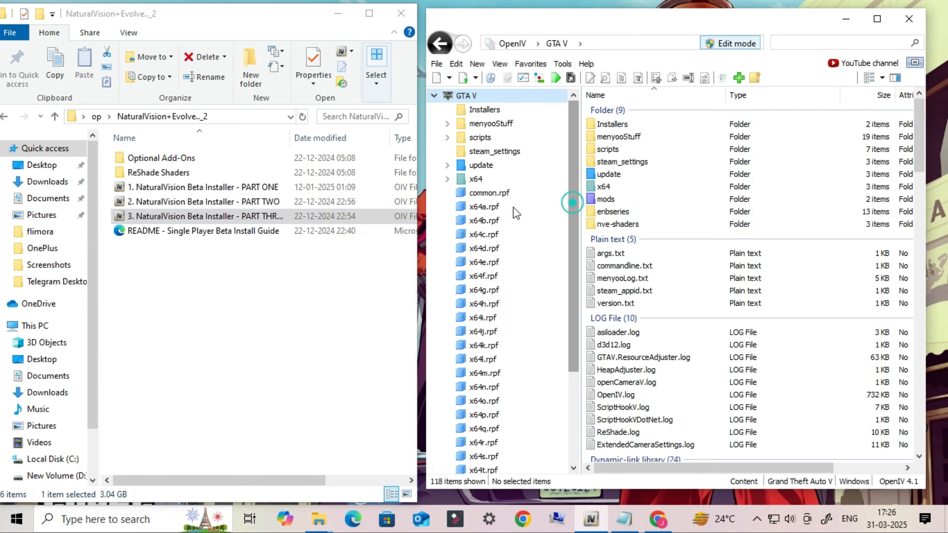
left_click_drag(292, 216, 736, 281)
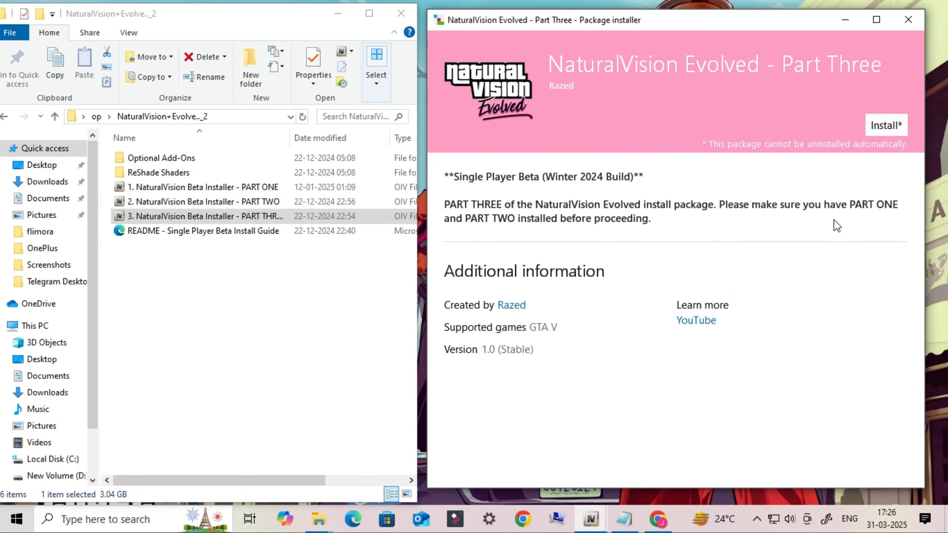
left_click(877, 127)
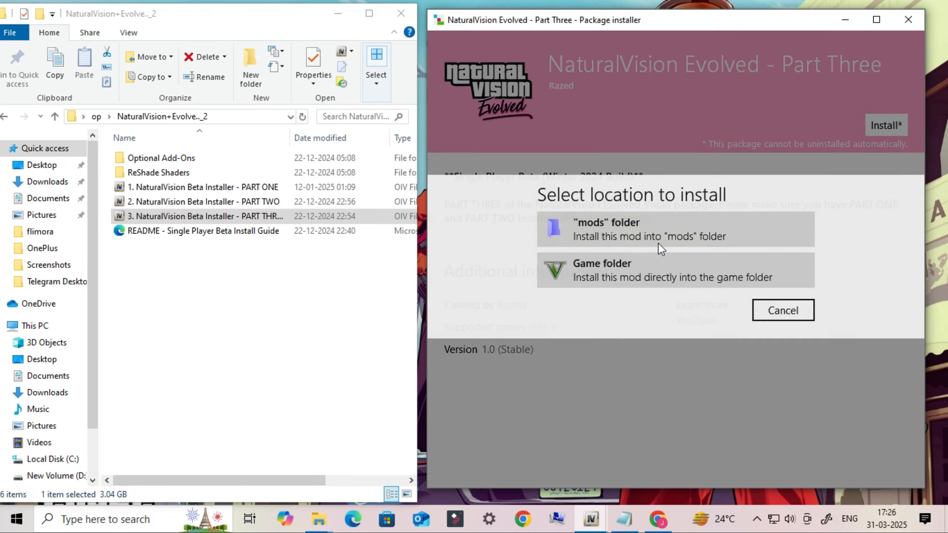
left_click(658, 243)
left_click(630, 322)
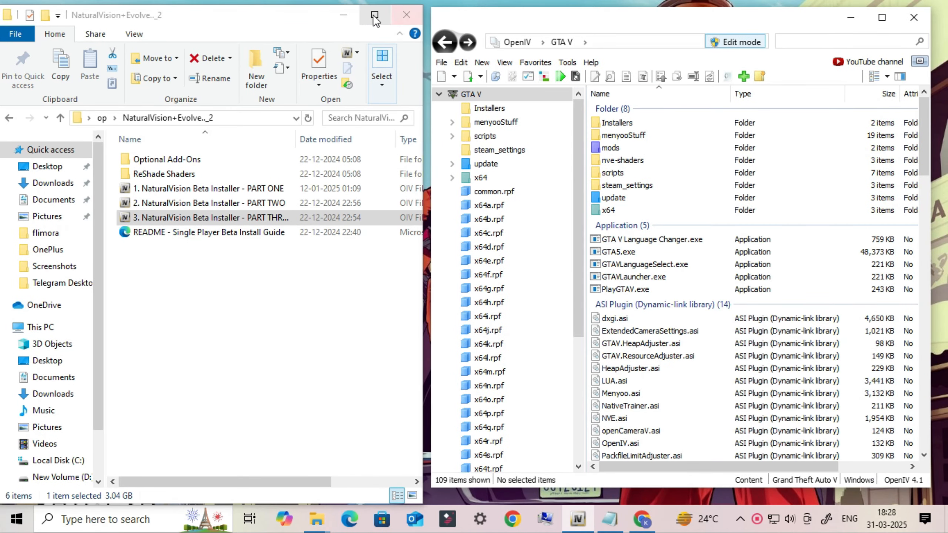
Step: Close the NaturalVision package folder and open the GTA V installation folder from the GTA5 desktop shortcut, maximized
left_click(411, 12)
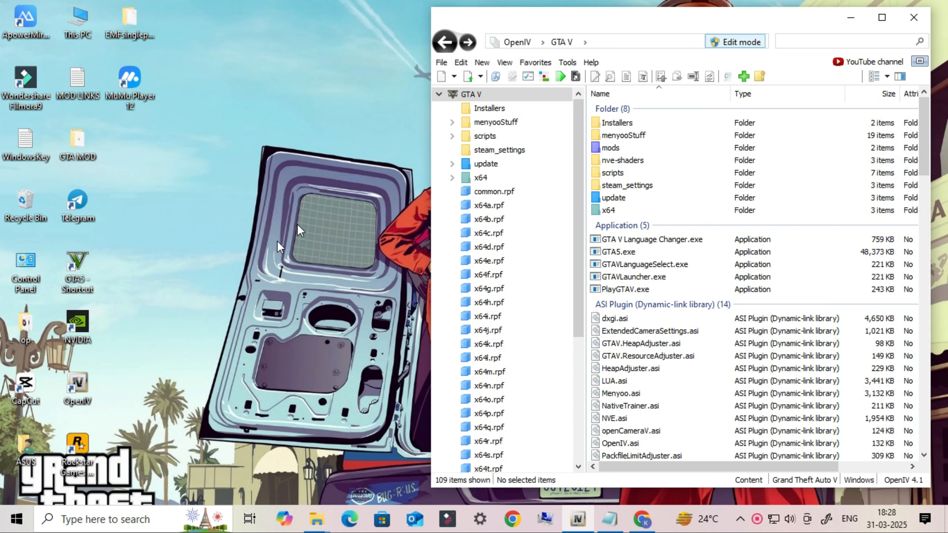
double_click(71, 258)
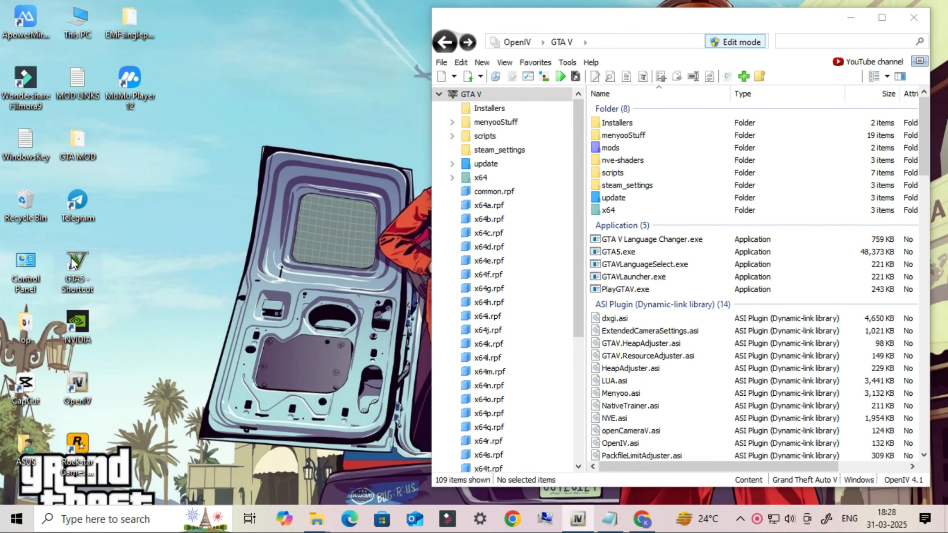
right_click(70, 258)
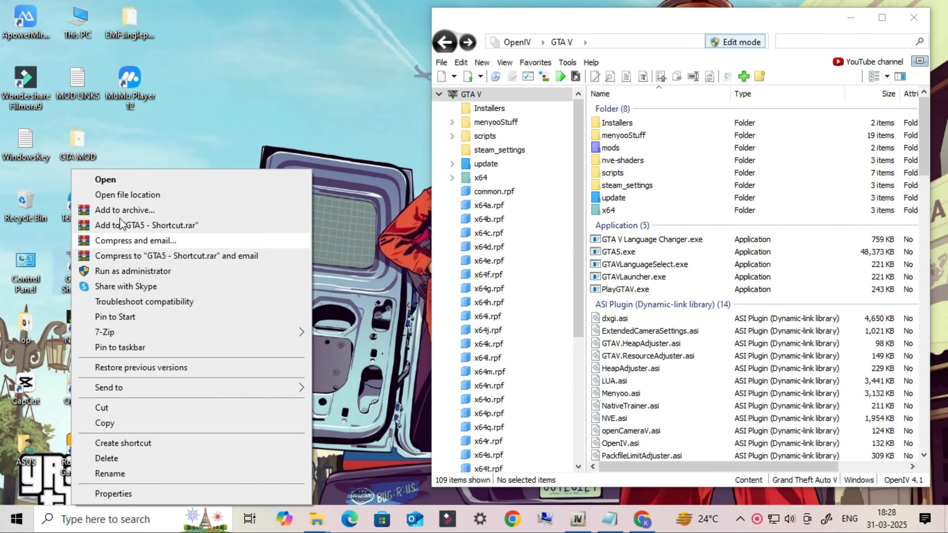
left_click(127, 191)
scroll(225, 193, "up", 4)
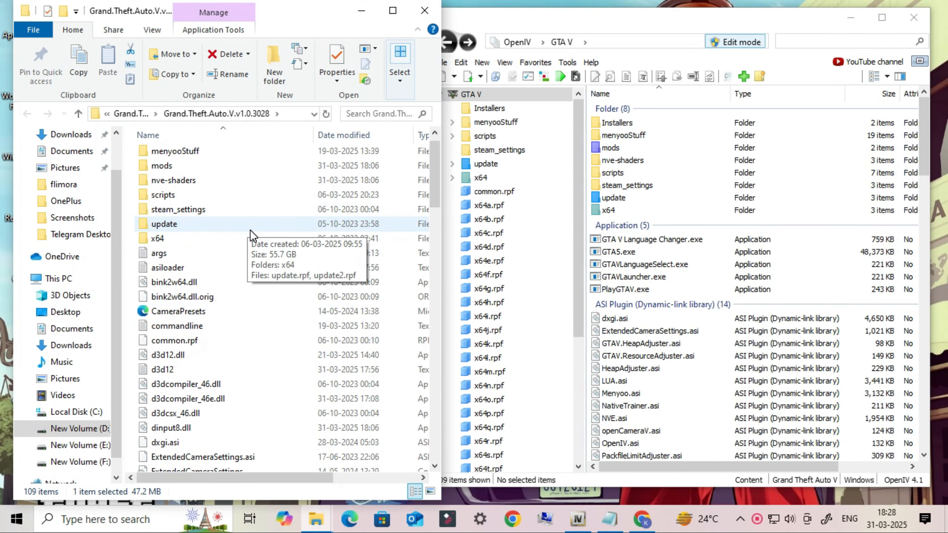
left_click(171, 186)
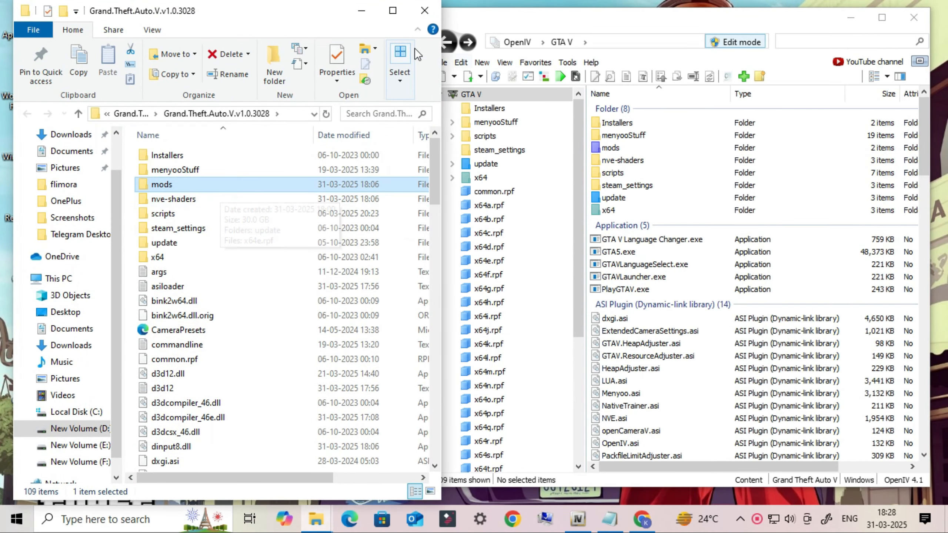
key("super+Up")
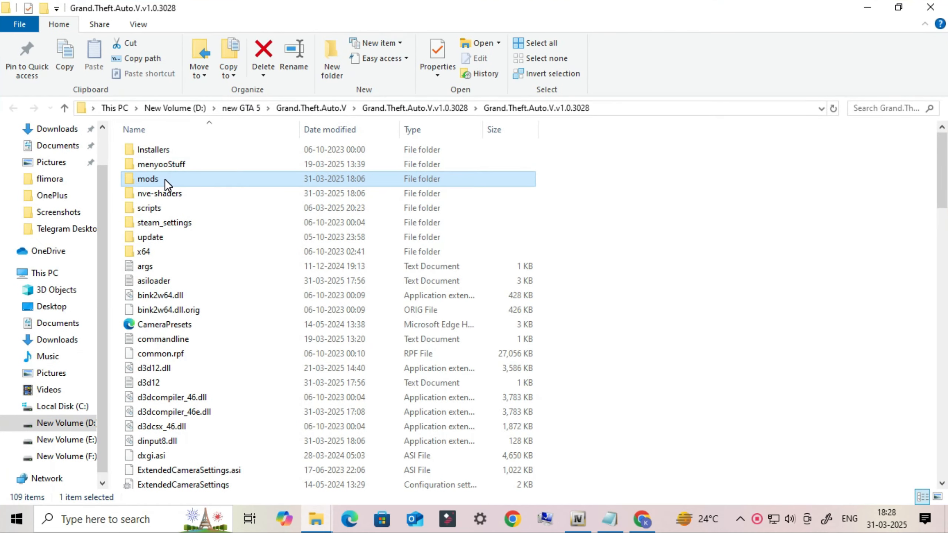
Step: Open the dlcpacks folder inside mods > update > x64 of the GTA V installation
double_click(215, 179)
left_click(160, 149)
double_click(215, 149)
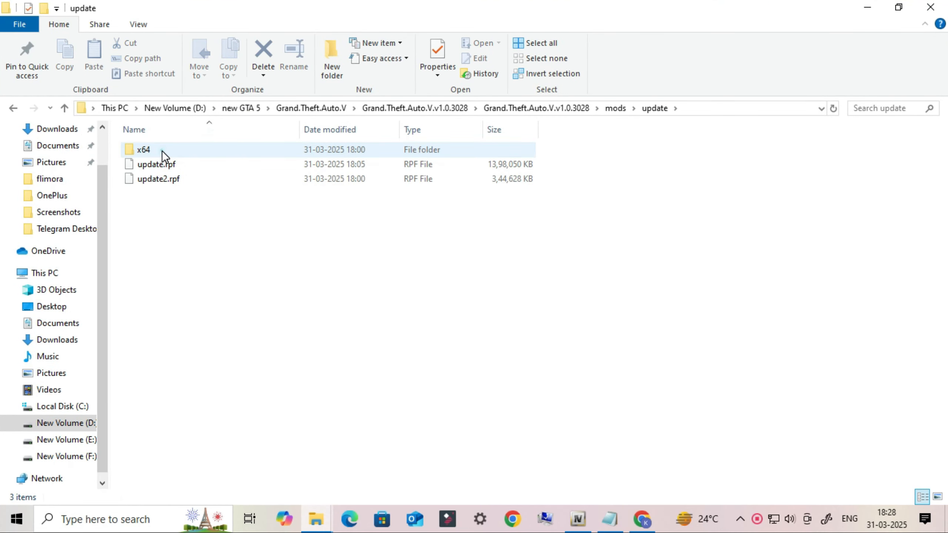
left_click(180, 150)
double_click(216, 150)
left_click(181, 149)
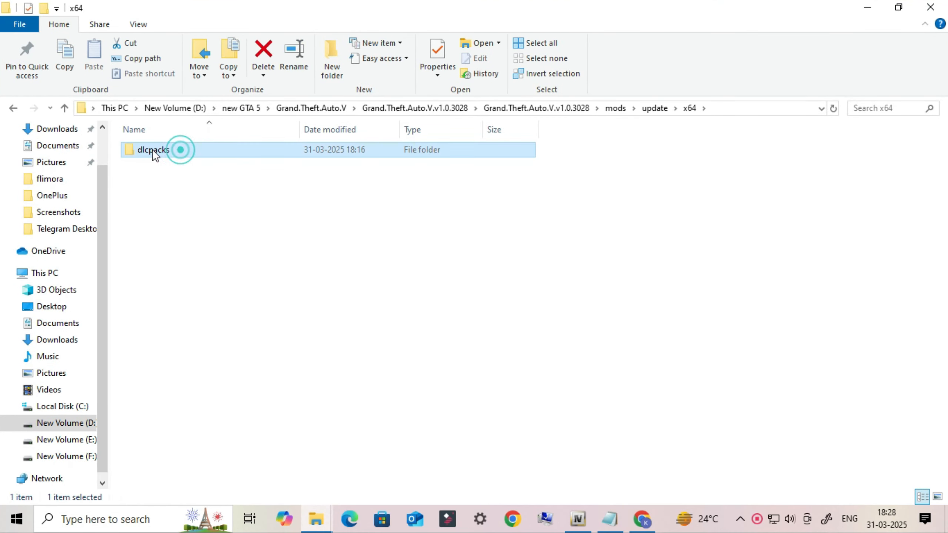
double_click(233, 151)
scroll(316, 322, "down", 2)
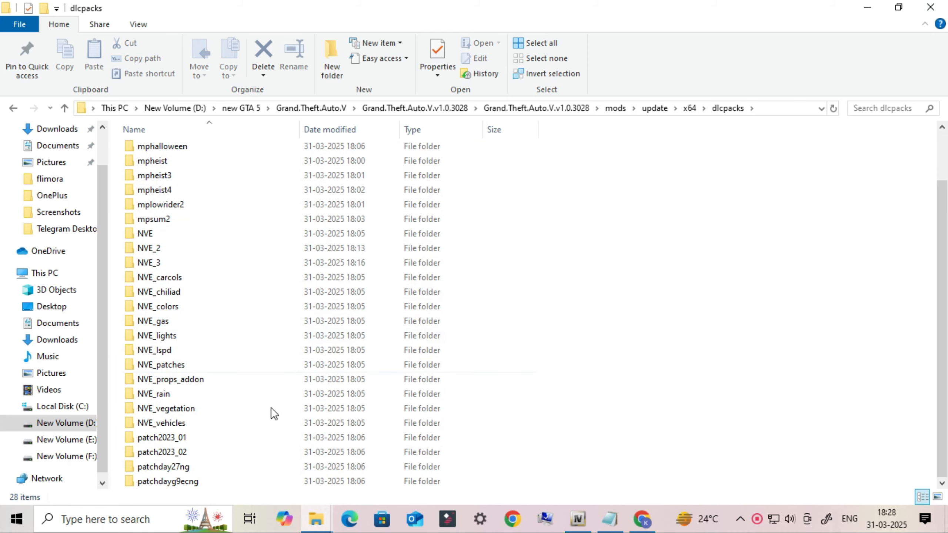
Step: Copy all the folders in dlcpacks and minimize the folder window
scroll(225, 453, "up", 2)
key("ctrl+a")
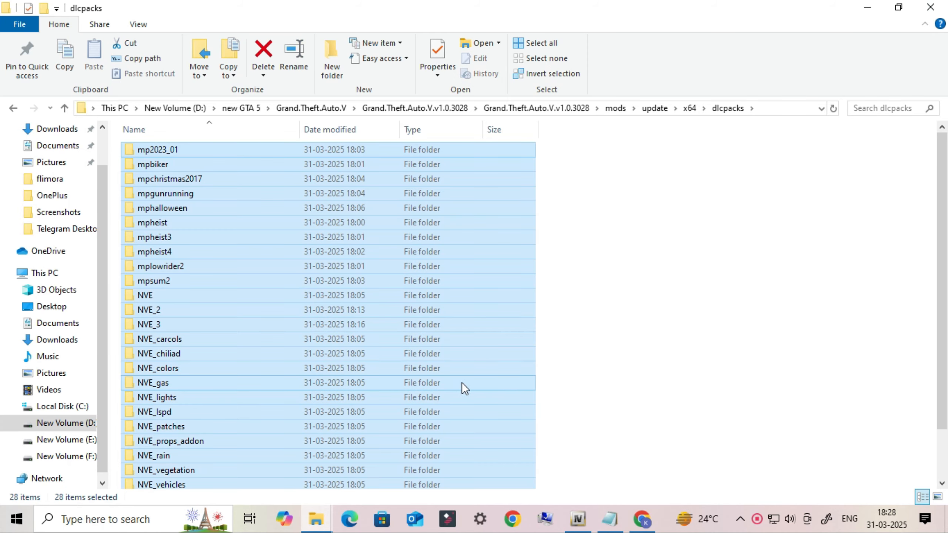
right_click(265, 240)
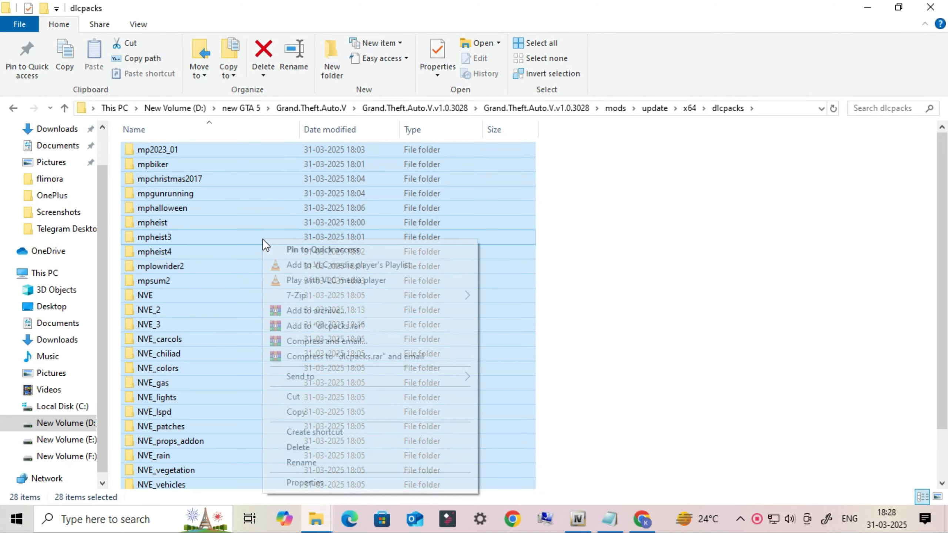
left_click(301, 412)
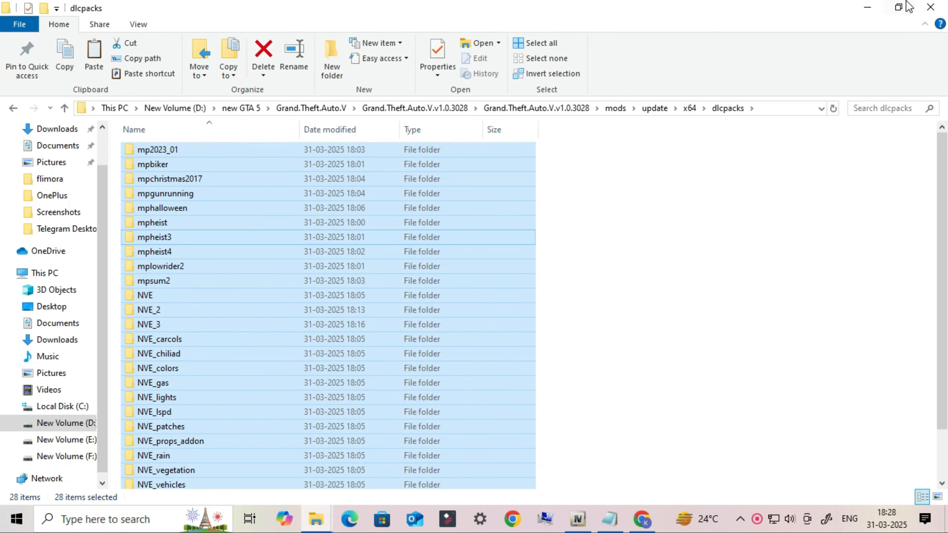
left_click(867, 8)
Step: Create a new folder named MODS on the desktop
right_click(265, 135)
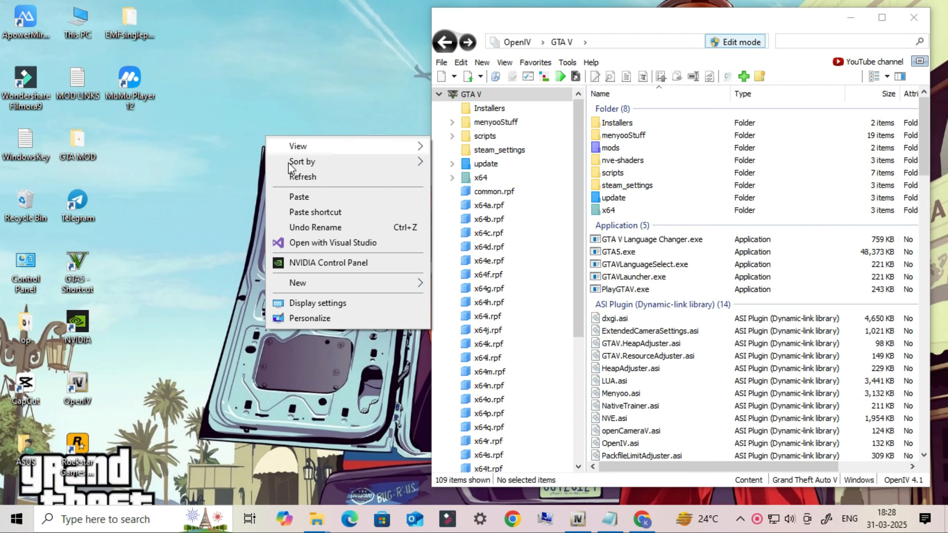
left_click(317, 283)
left_click(460, 285)
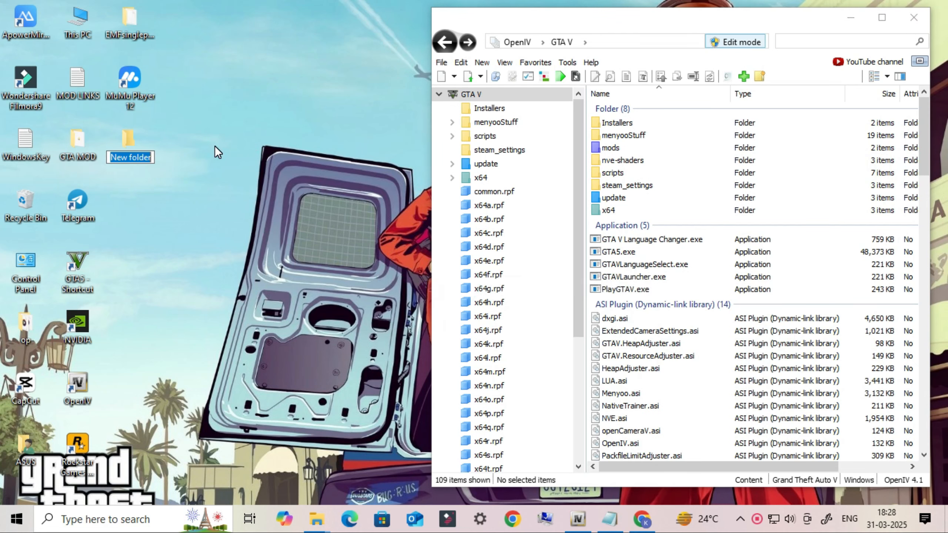
type("MODS")
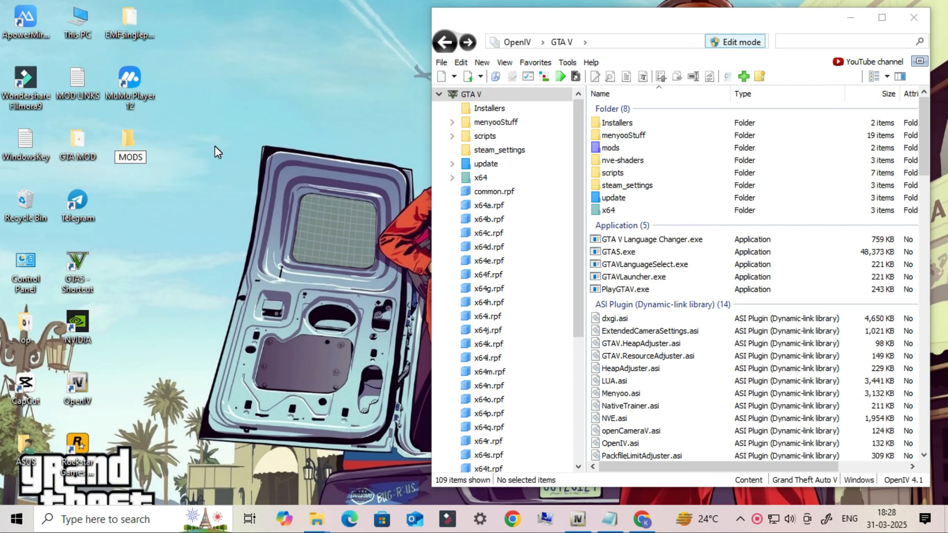
key("Return")
Step: Paste the copied dlcpacks folders into the MODS folder and look over the copies
double_click(128, 140)
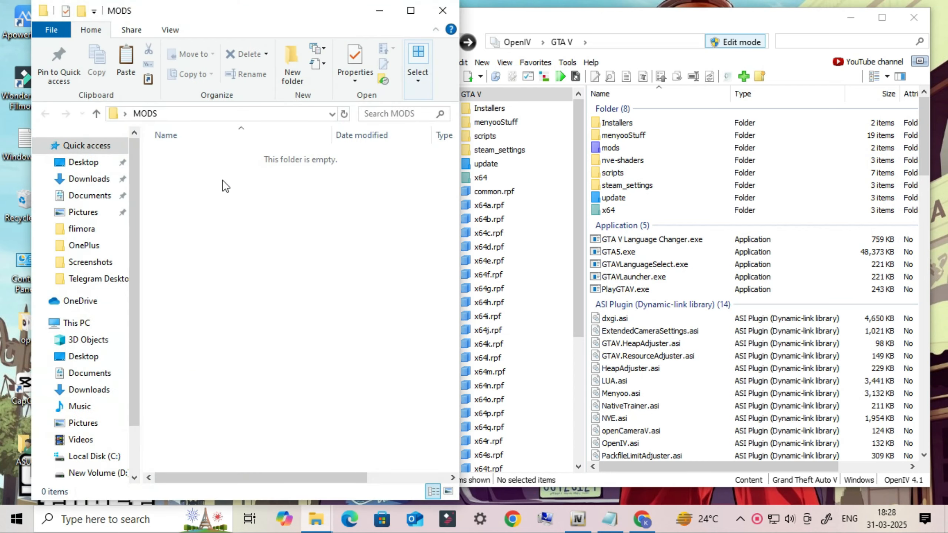
right_click(225, 185)
left_click(411, 18)
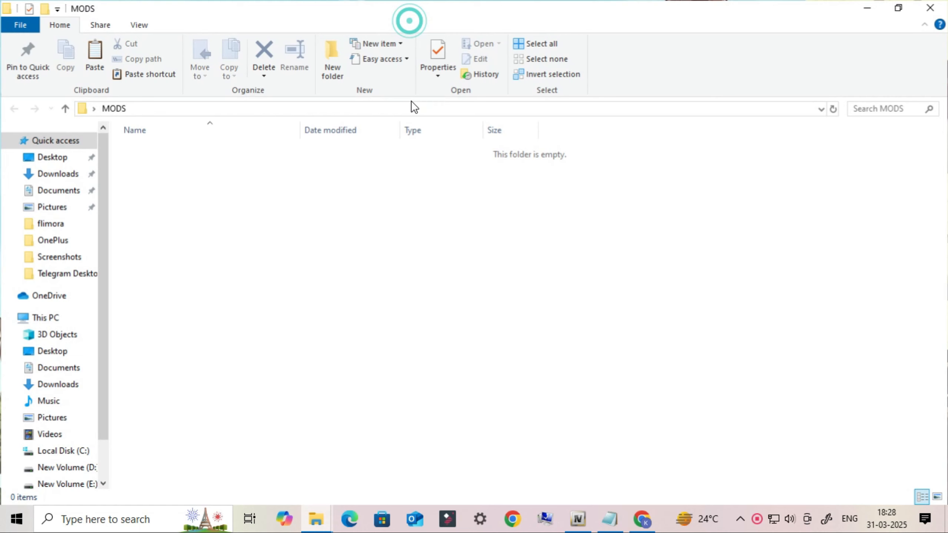
right_click(338, 210)
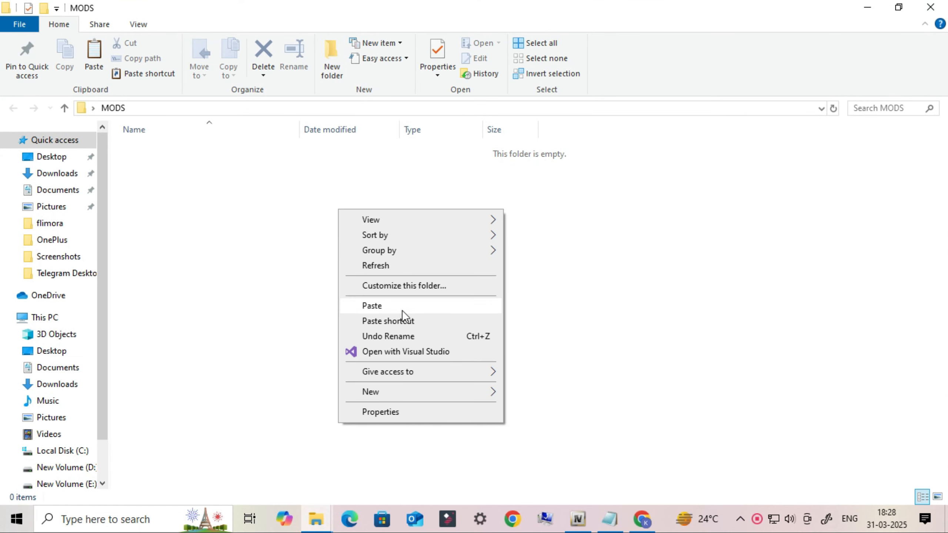
left_click(372, 306)
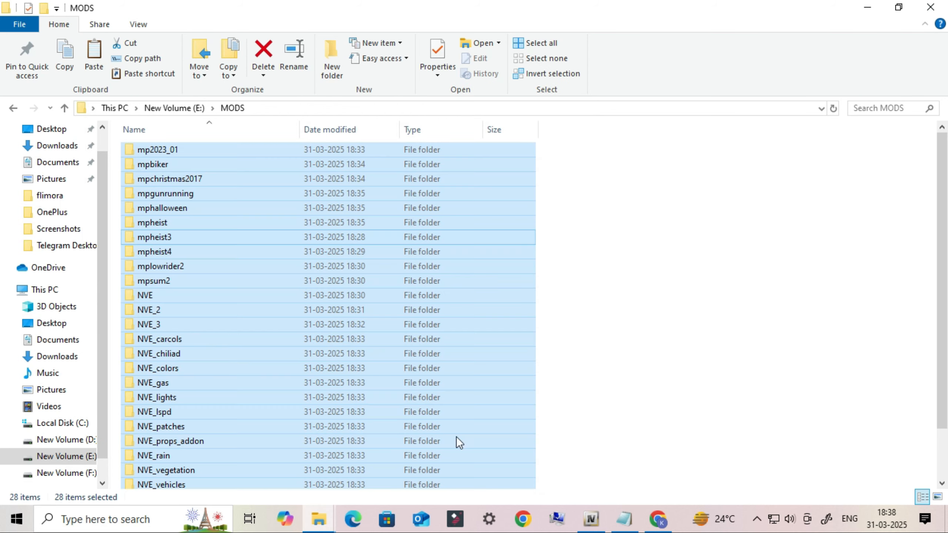
scroll(239, 275, "down", 2)
scroll(212, 361, "up", 2)
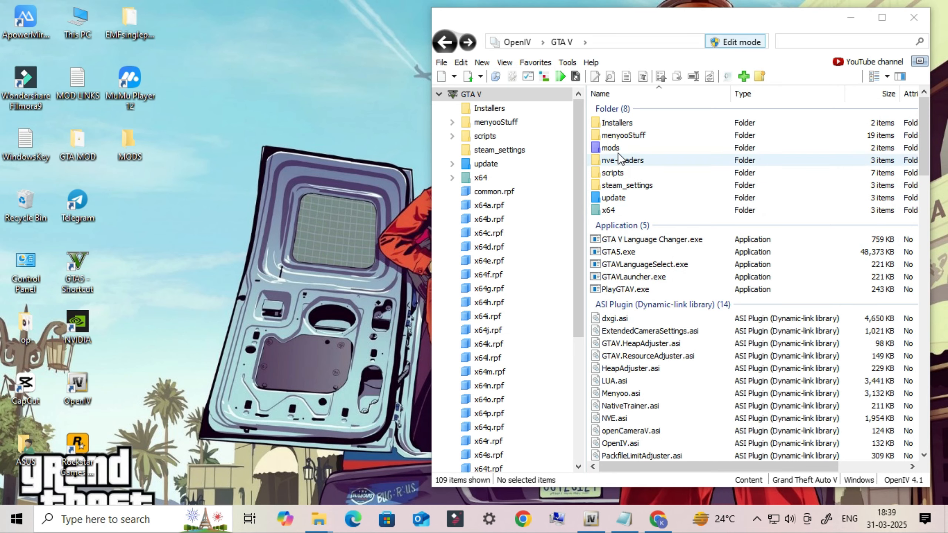
Step: In OpenIV, open the folder mods > update > update.rpf > common > data
left_click(672, 149)
double_click(660, 149)
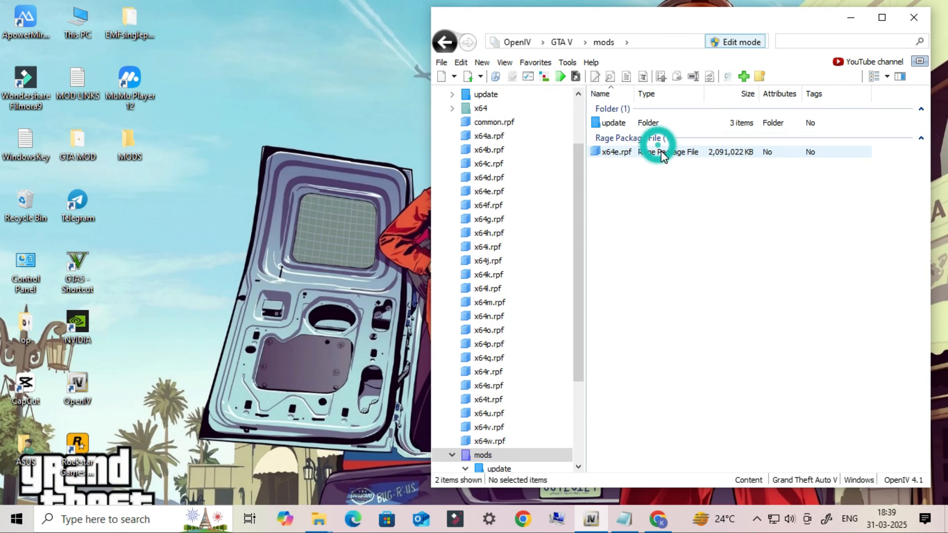
double_click(617, 123)
left_click(629, 153)
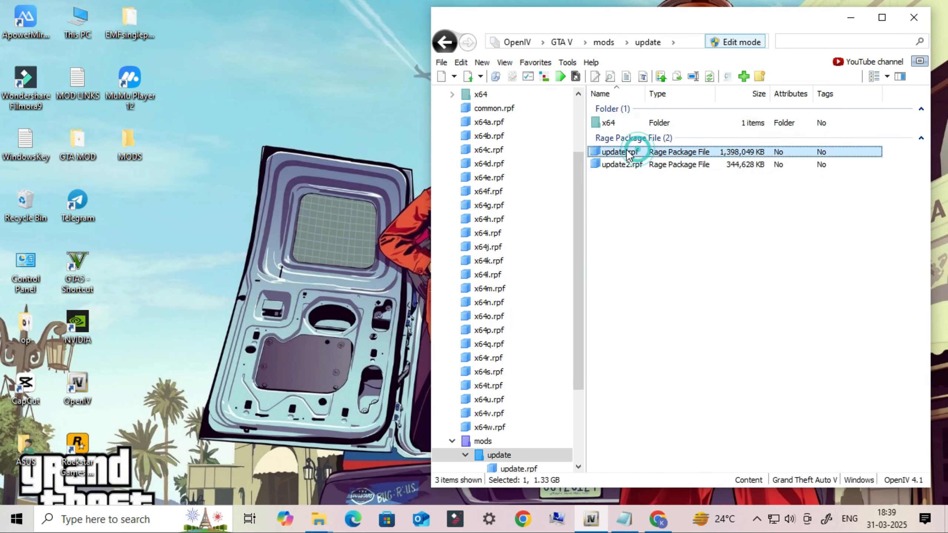
double_click(632, 153)
left_click(612, 125)
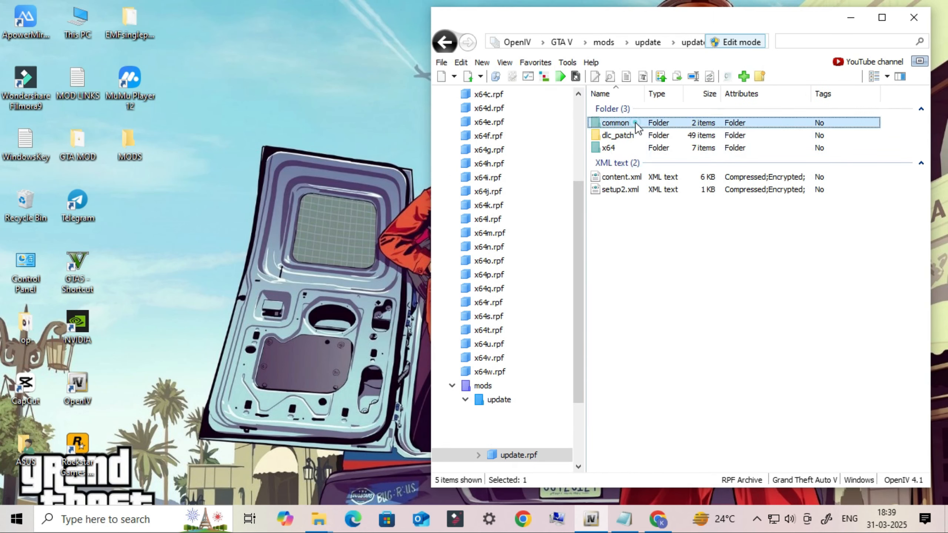
double_click(614, 125)
double_click(623, 123)
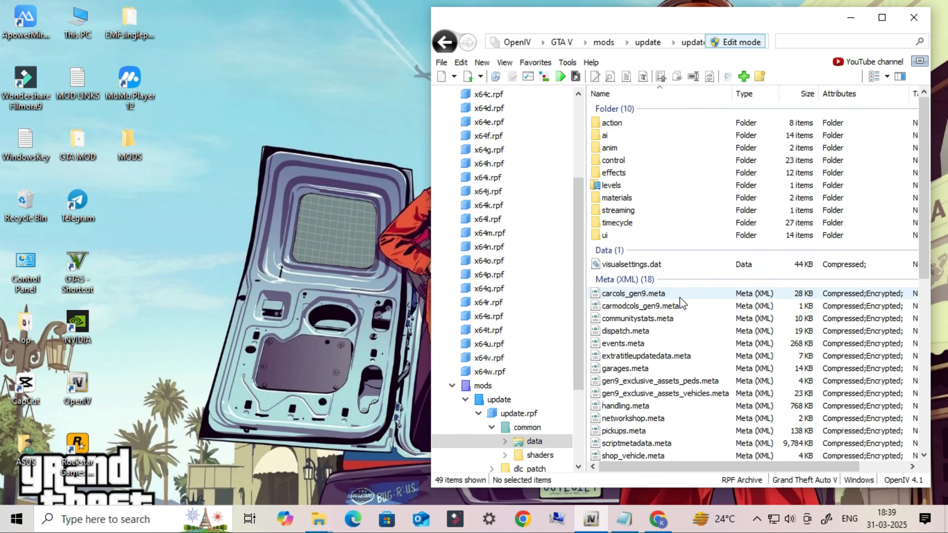
Step: Copy dlclist.xml from the data folder into the desktop MODS folder, check the copy there and close the folder
scroll(680, 298, "down", 6)
scroll(680, 298, "down", 2)
left_click(617, 241)
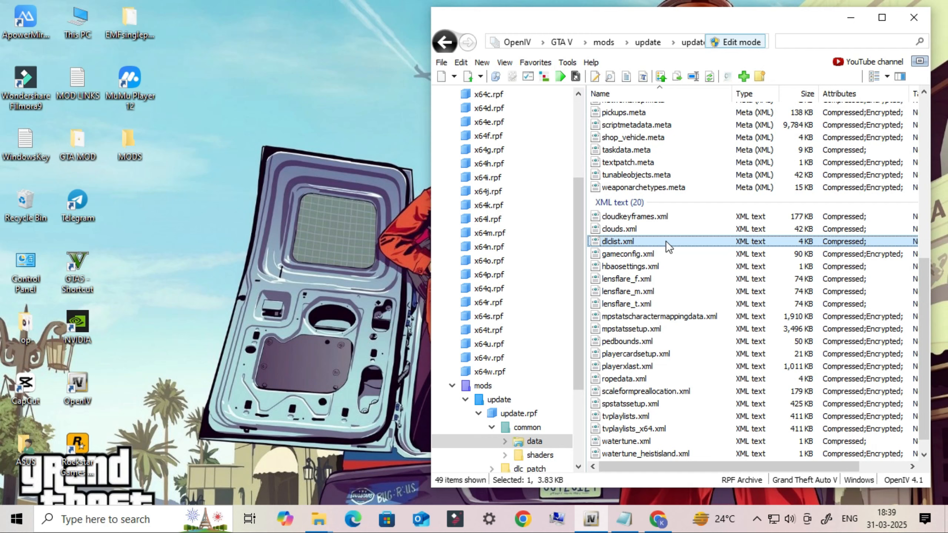
left_click_drag(666, 242, 507, 242)
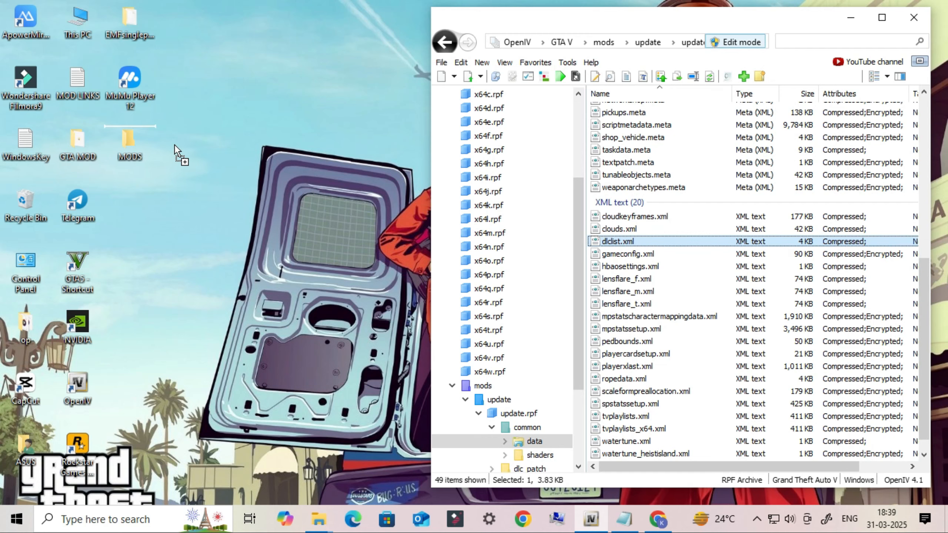
left_click_drag(129, 145, 129, 145)
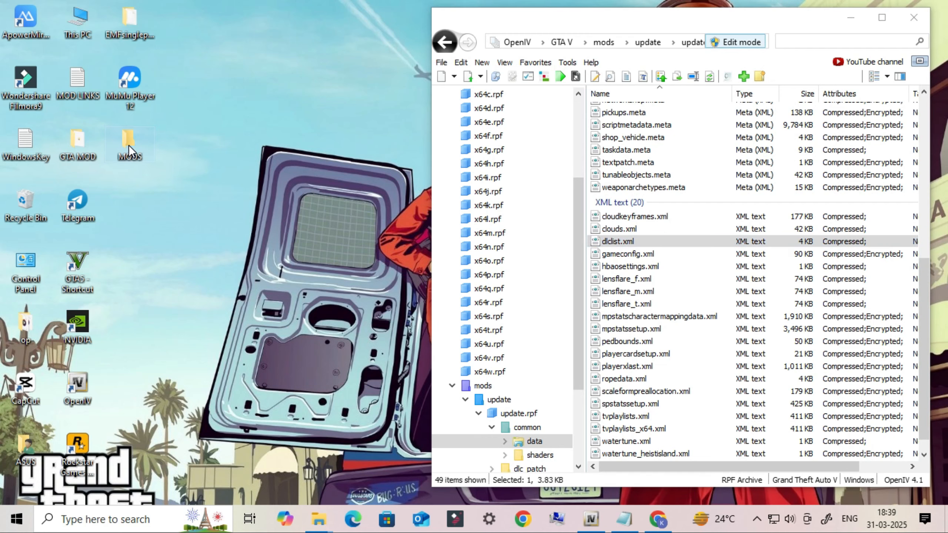
double_click(129, 144)
left_click(142, 154)
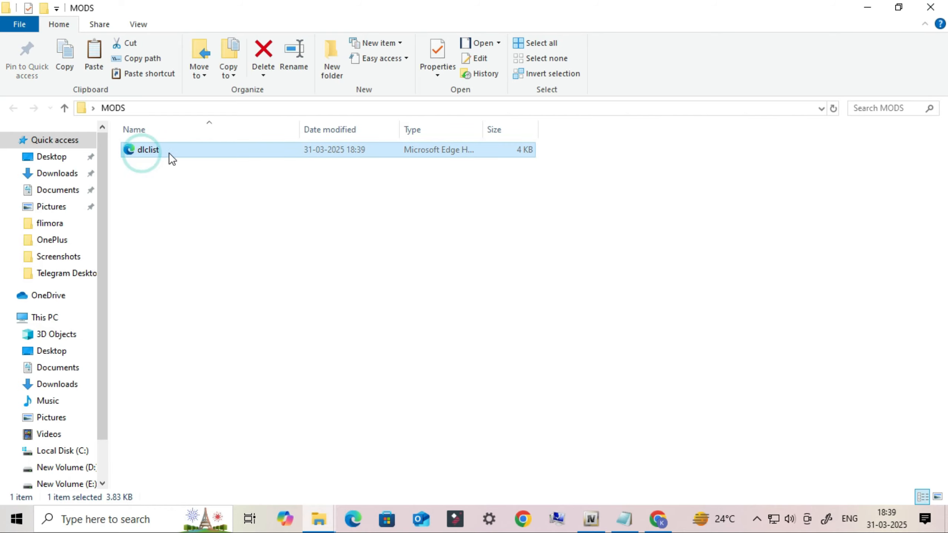
left_click(931, 7)
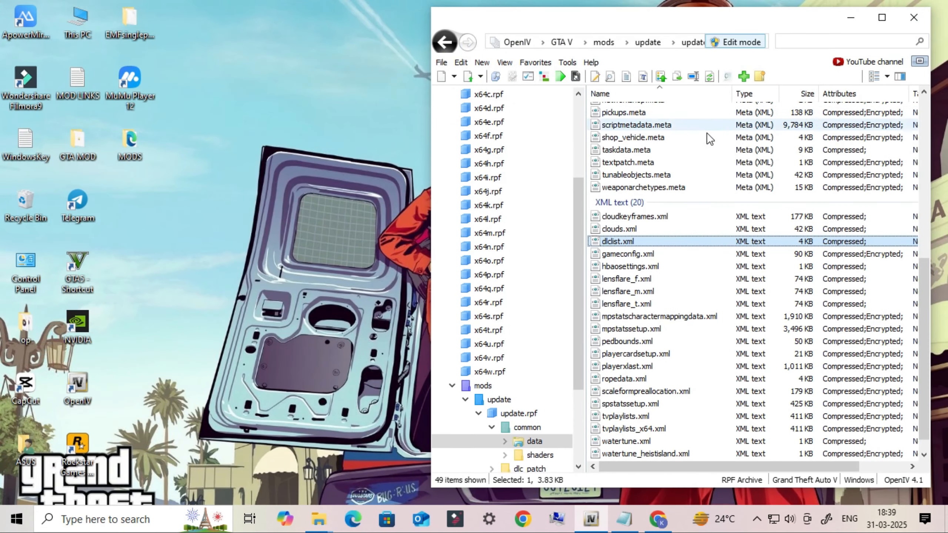
Step: Permanently delete the mods folder from the GTA V root folder in OpenIV
scroll(523, 181, "up", 1)
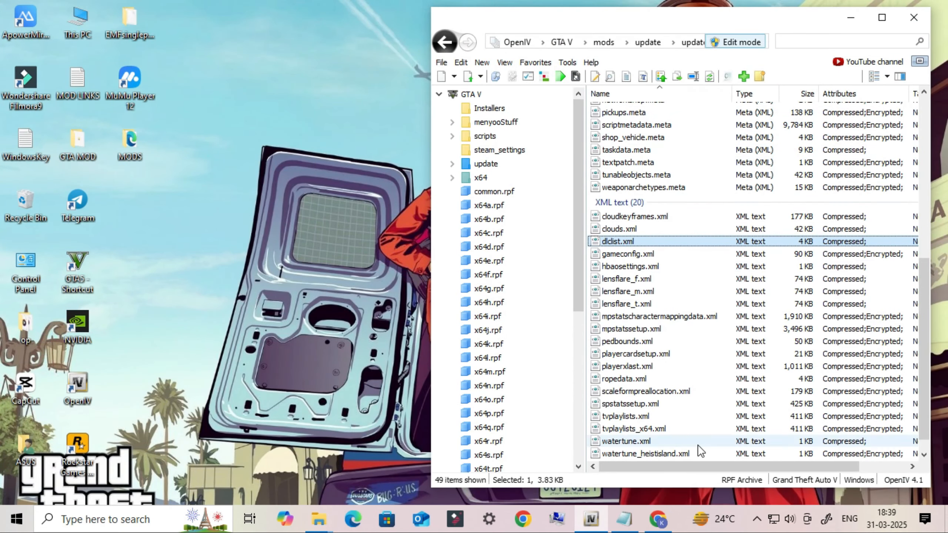
scroll(705, 347, "up", 5)
scroll(706, 347, "up", 4)
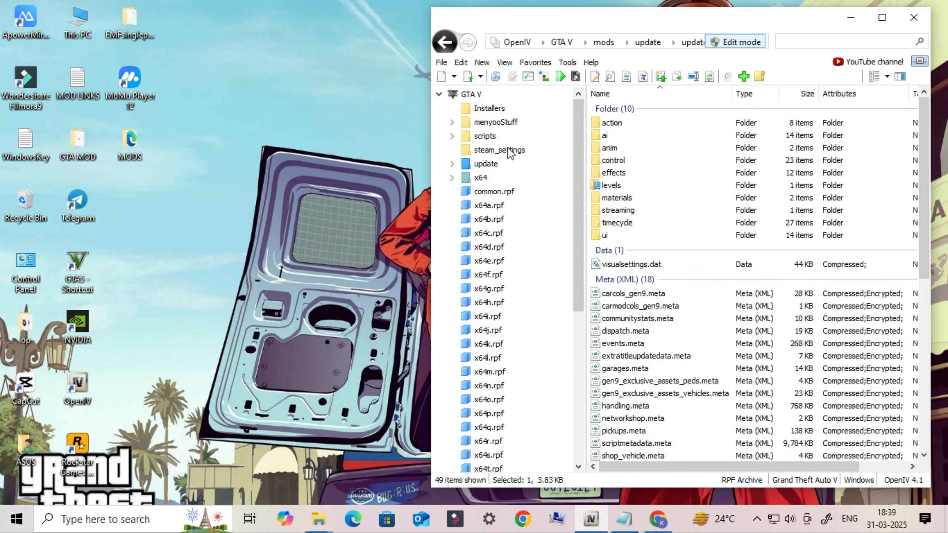
left_click(473, 95)
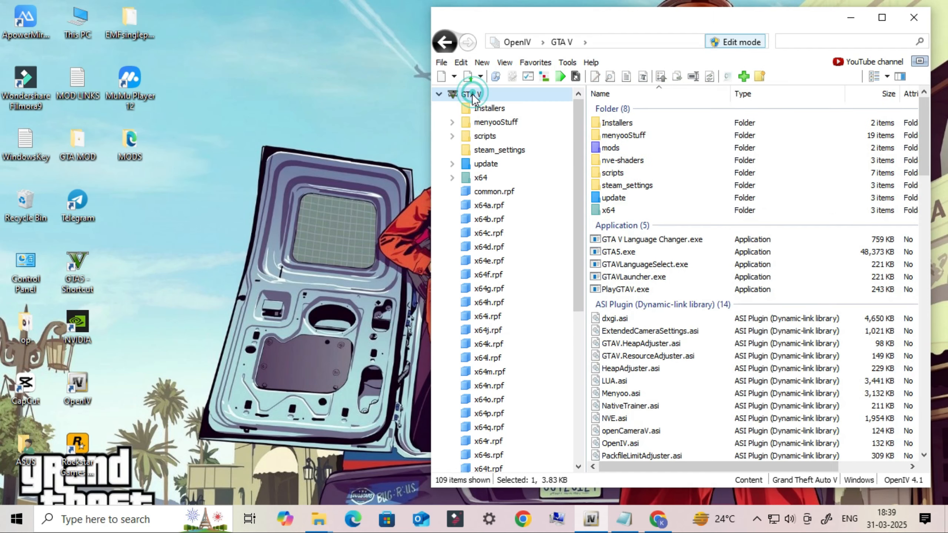
left_click(612, 149)
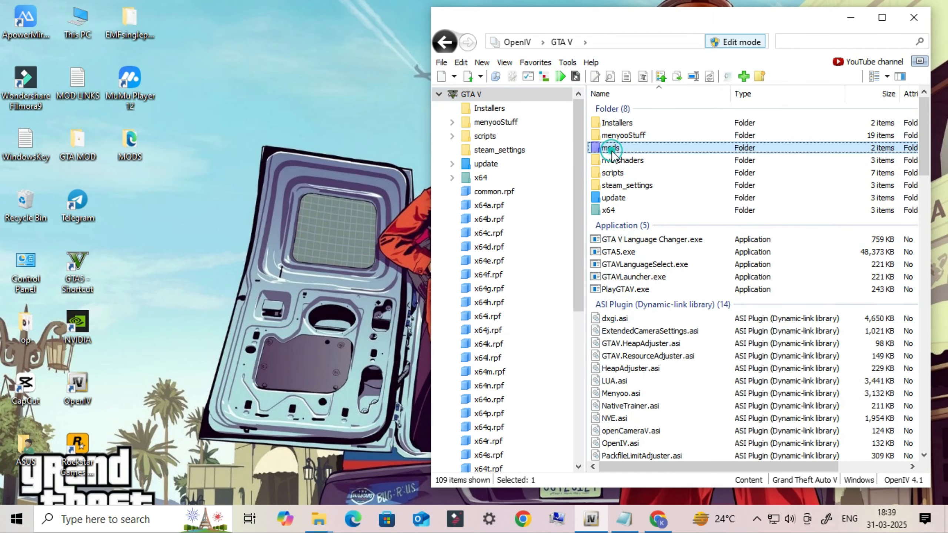
right_click(651, 147)
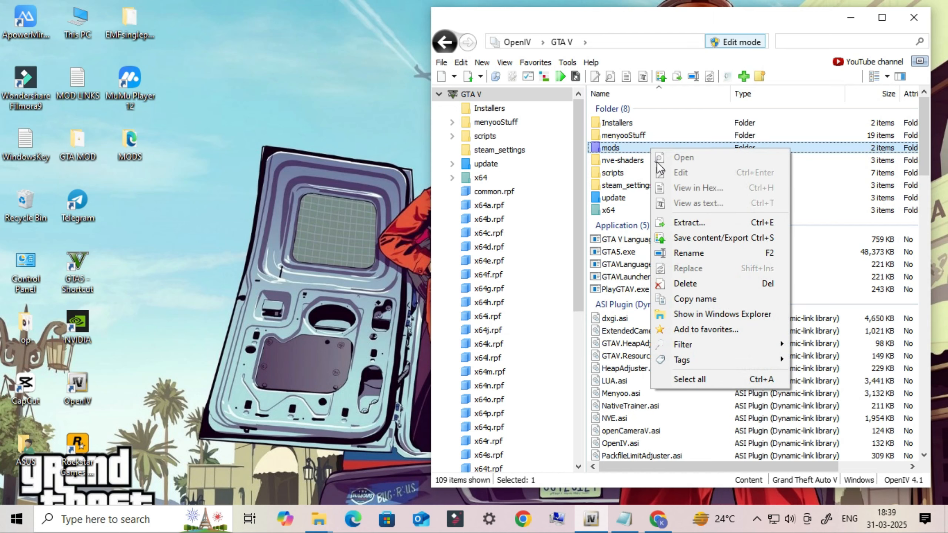
left_click(692, 283)
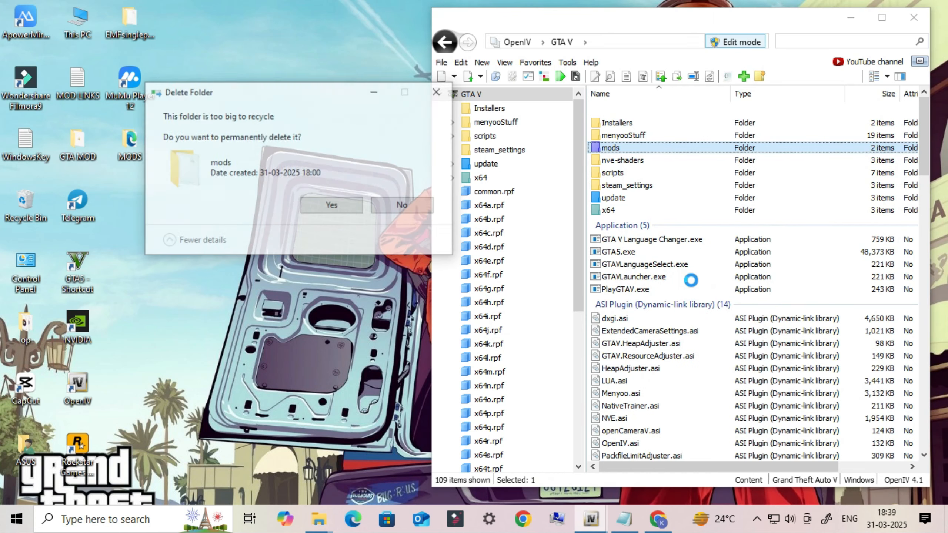
left_click(331, 206)
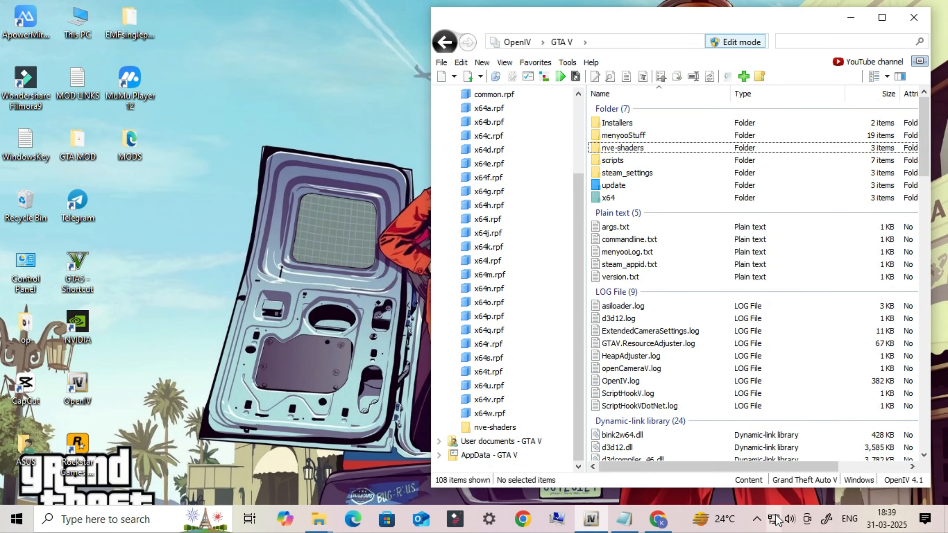
Step: Switch to File Explorer and open the Install folder inside Quant V 3.0.0. Singleplayer
left_click(318, 515)
left_click(258, 445)
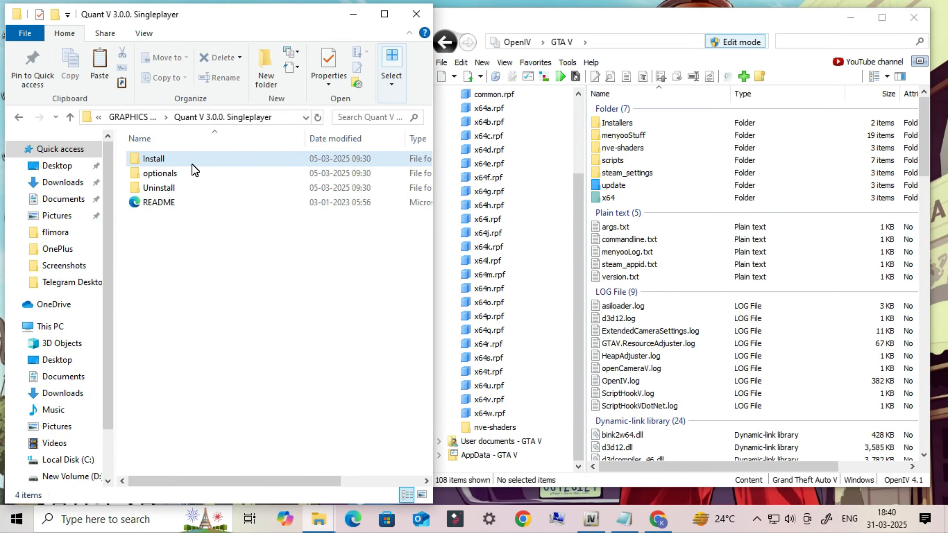
left_click(192, 164)
left_click(166, 160)
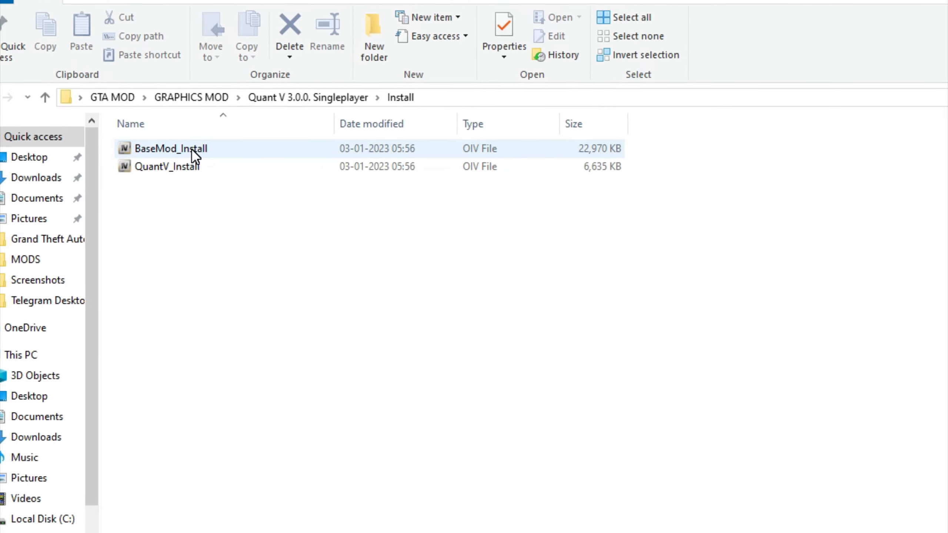
Step: Install the BaseMod_Install package into the "mods" folder with OpenIV and close the installer when it finishes
left_click(196, 149)
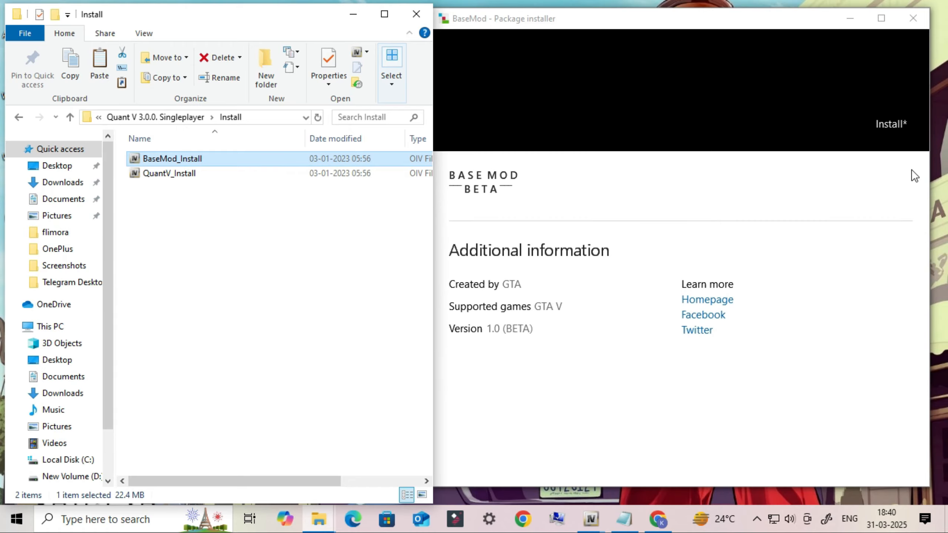
left_click(898, 132)
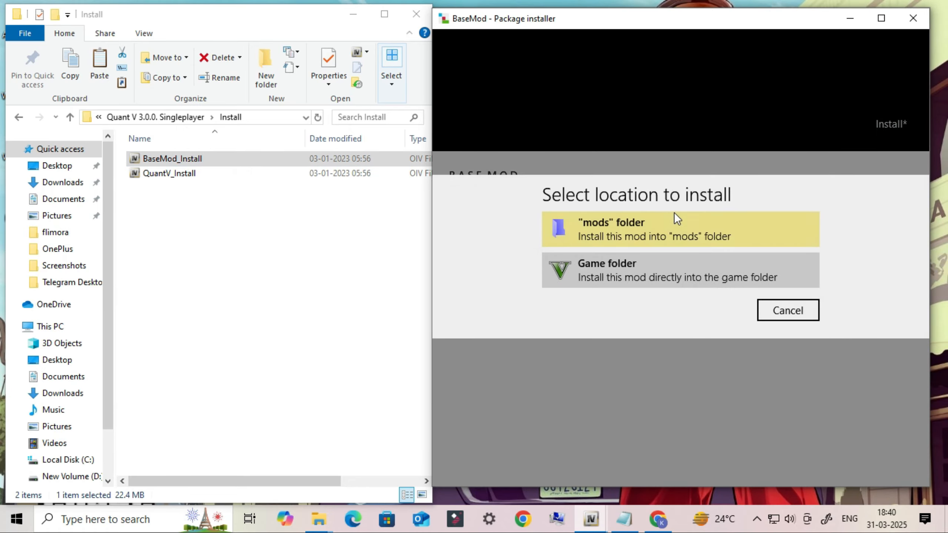
left_click(668, 214)
left_click(629, 320)
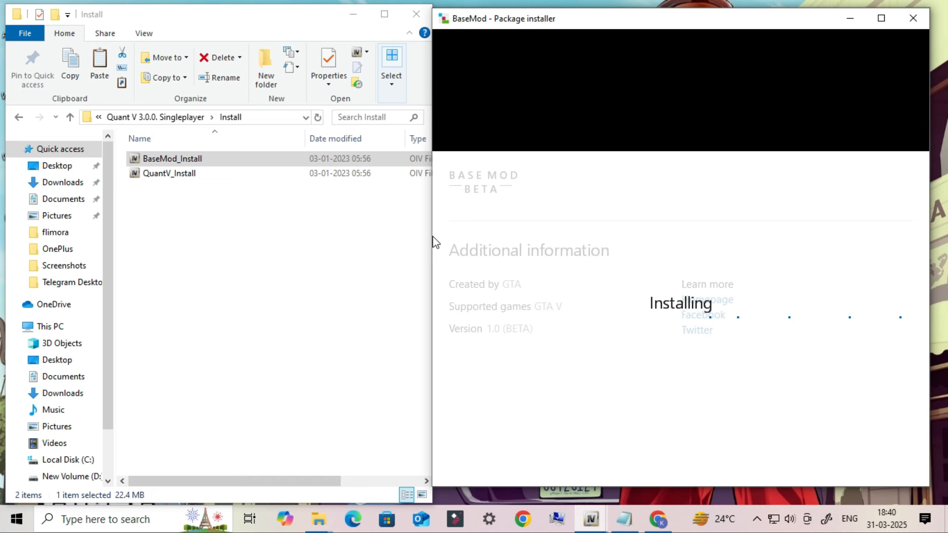
left_click_drag(433, 236, 449, 239)
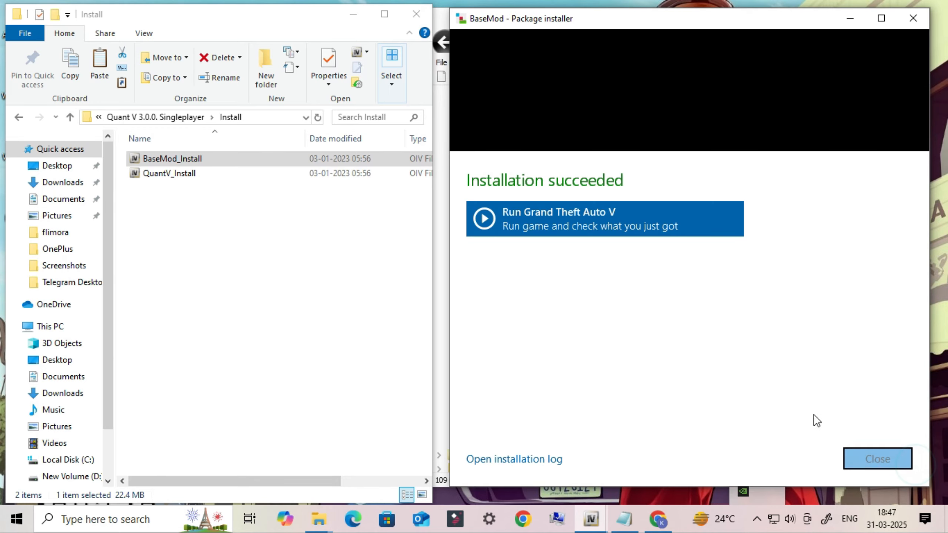
left_click(875, 456)
Step: Install the QuantV_Install package into the "mods" folder and close the installer when it finishes
left_click(223, 172)
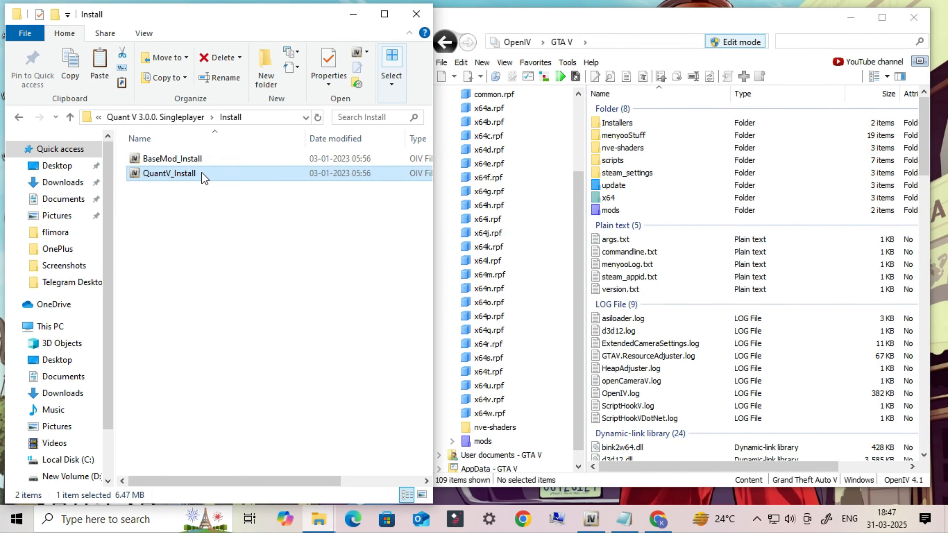
left_click_drag(204, 172, 674, 242)
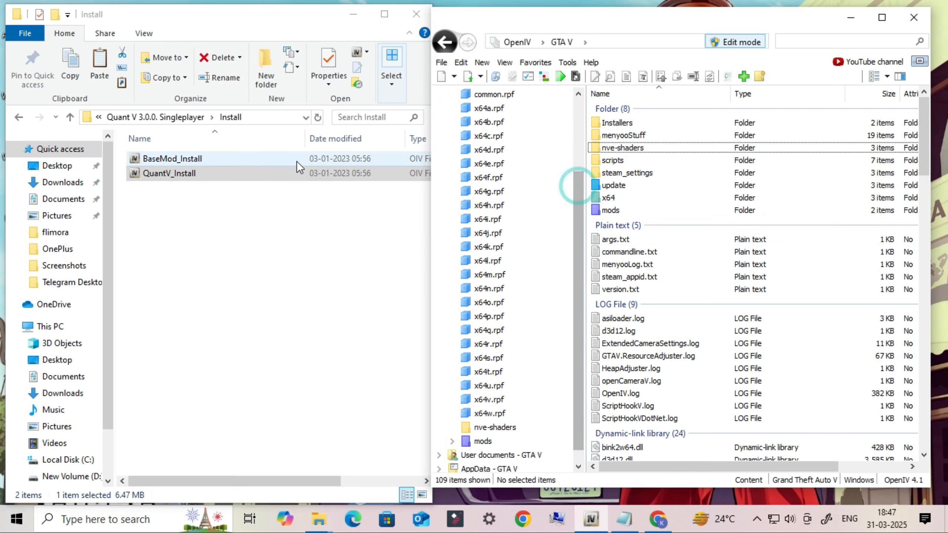
left_click_drag(296, 173, 666, 260)
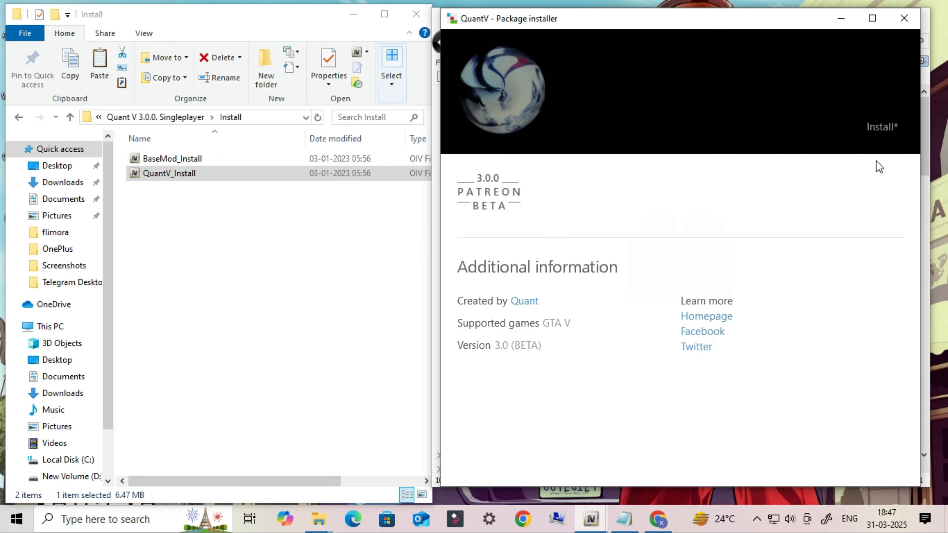
left_click(882, 124)
left_click(668, 223)
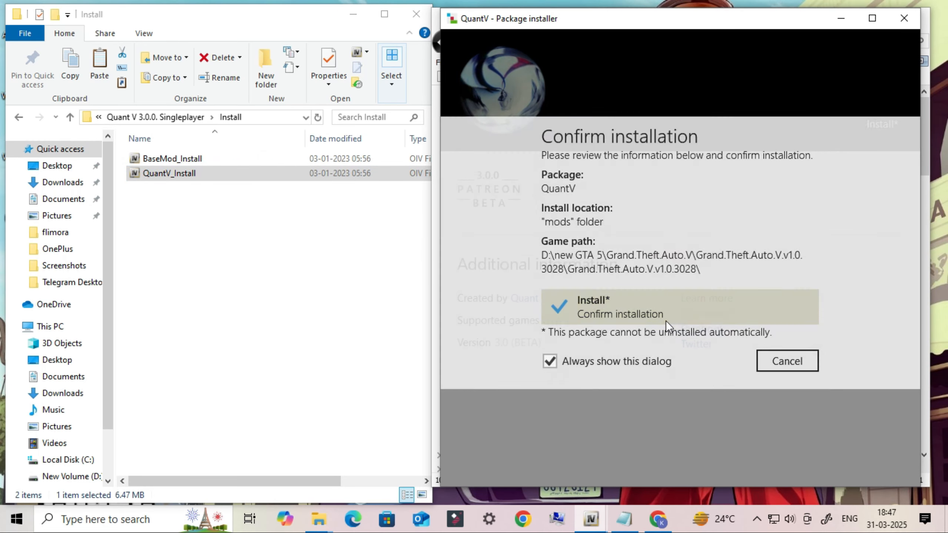
left_click(666, 321)
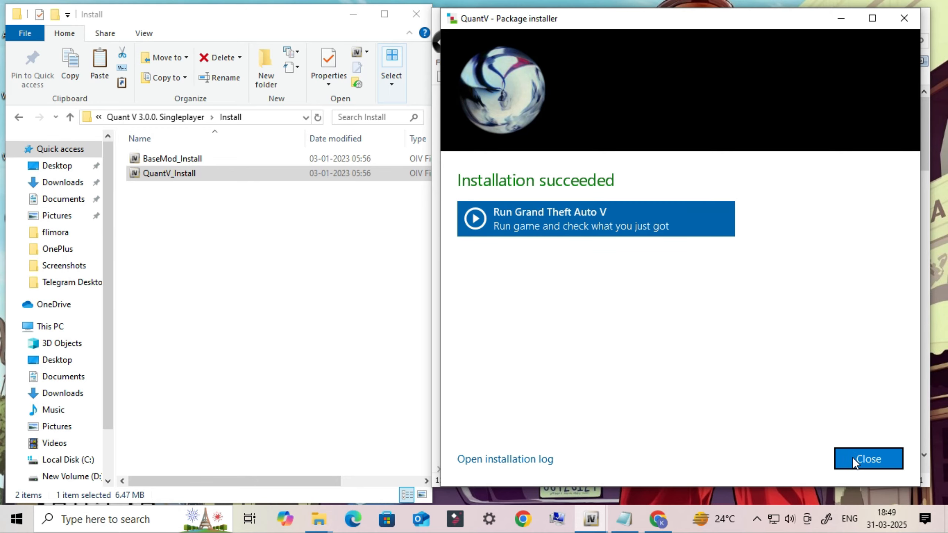
left_click(855, 459)
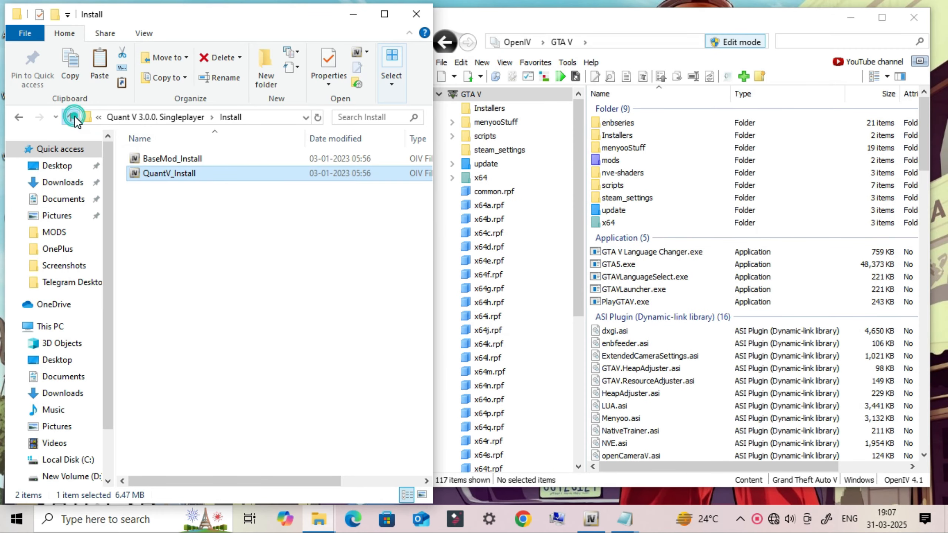
Step: Open the Quant V folder optionals > Optional presets and re-enable edit mode in OpenIV
left_click(70, 117)
left_click(155, 175)
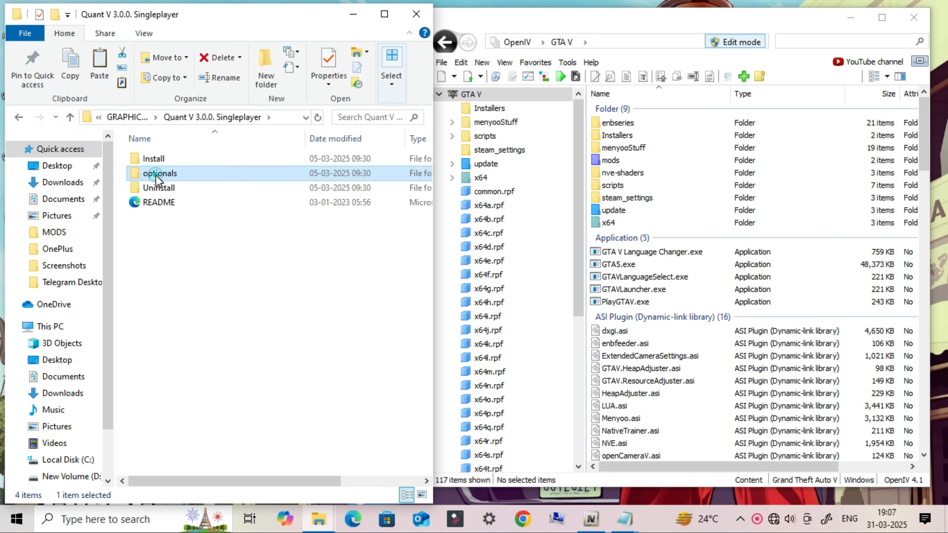
double_click(187, 177)
left_click(180, 173)
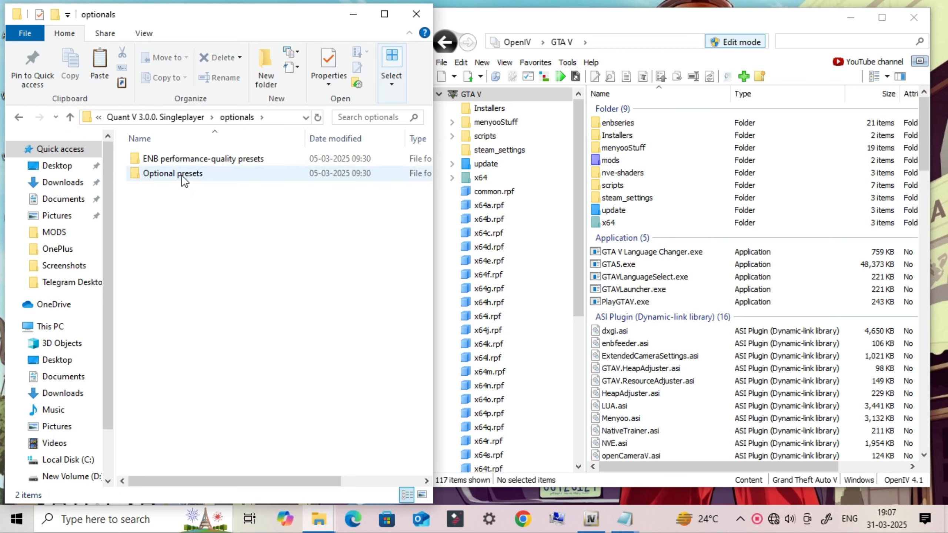
double_click(247, 173)
left_click(742, 43)
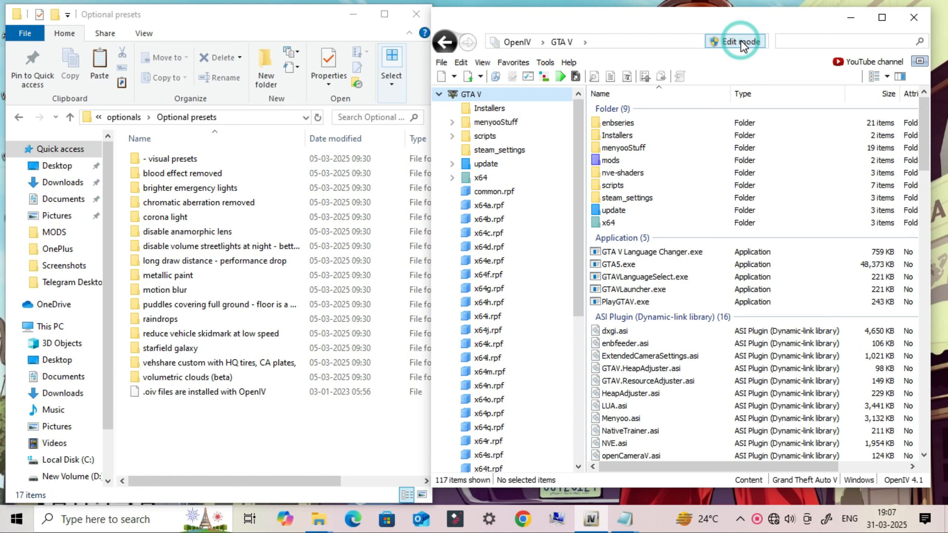
left_click(523, 306)
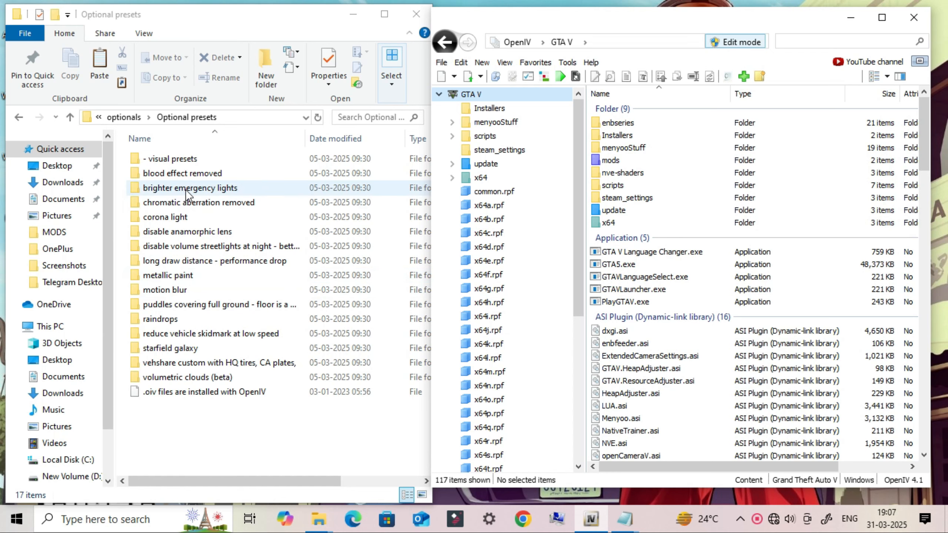
Step: Install the QV_vivid_summer package from the visual presets folder into the "mods" folder and close the installer
double_click(186, 158)
left_click_drag(204, 188, 747, 267)
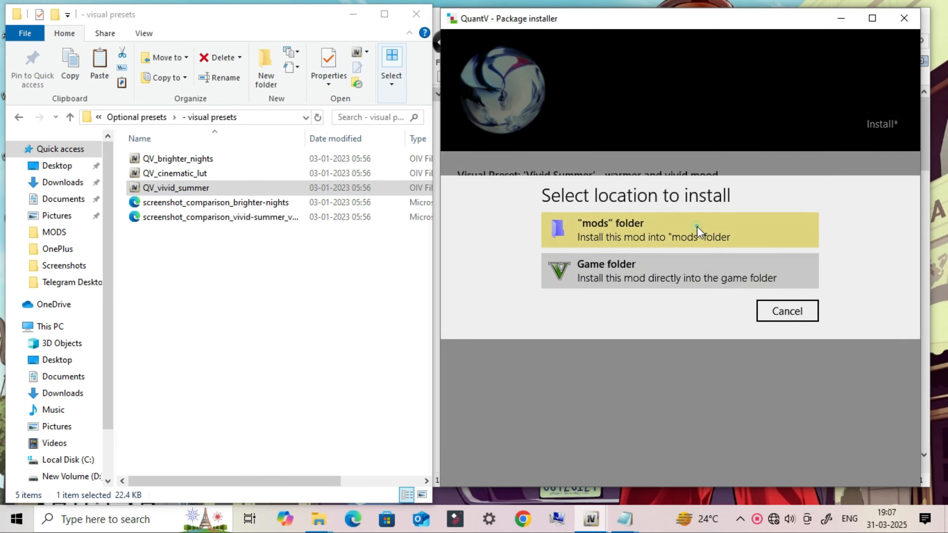
left_click(697, 227)
left_click(648, 318)
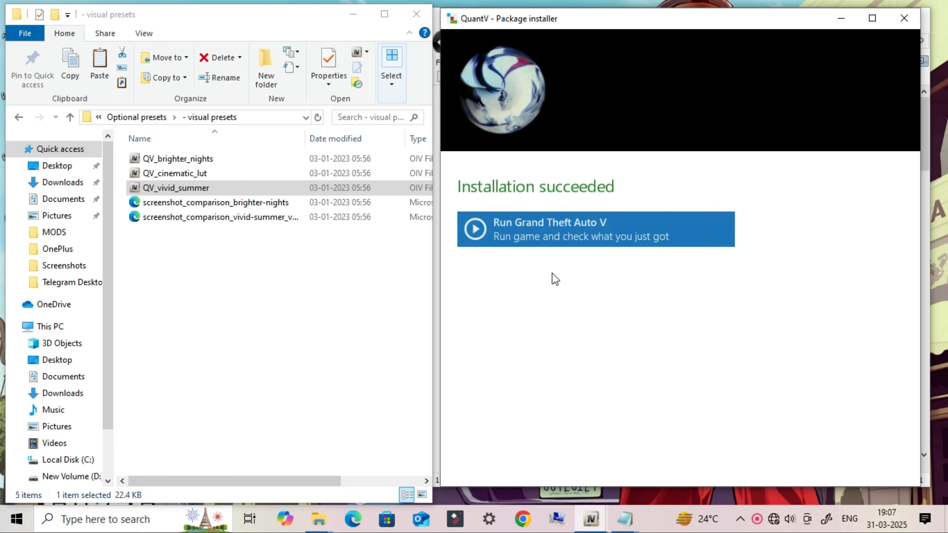
left_click(879, 459)
Step: Check the blood effect removed preset folder, then open the chromatic aberration removed folder in Optional presets
left_click(70, 117)
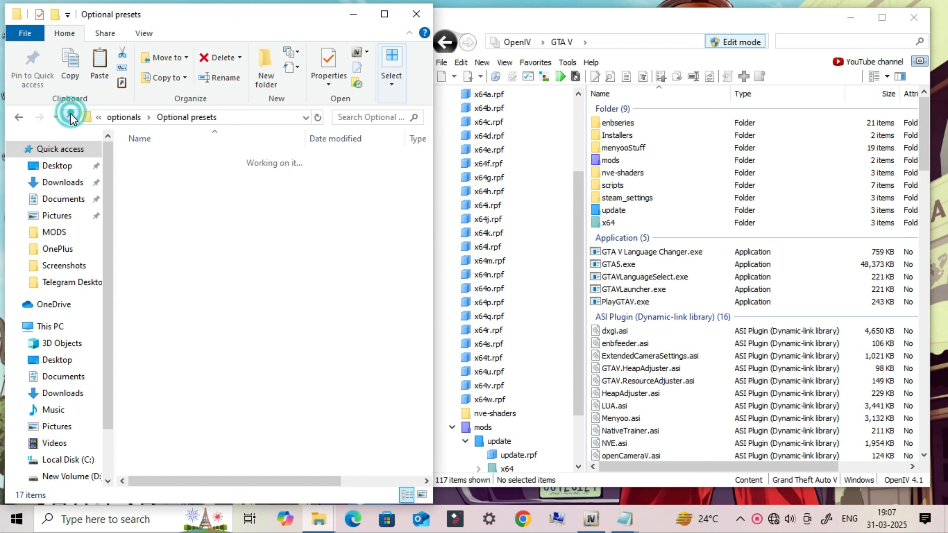
double_click(175, 173)
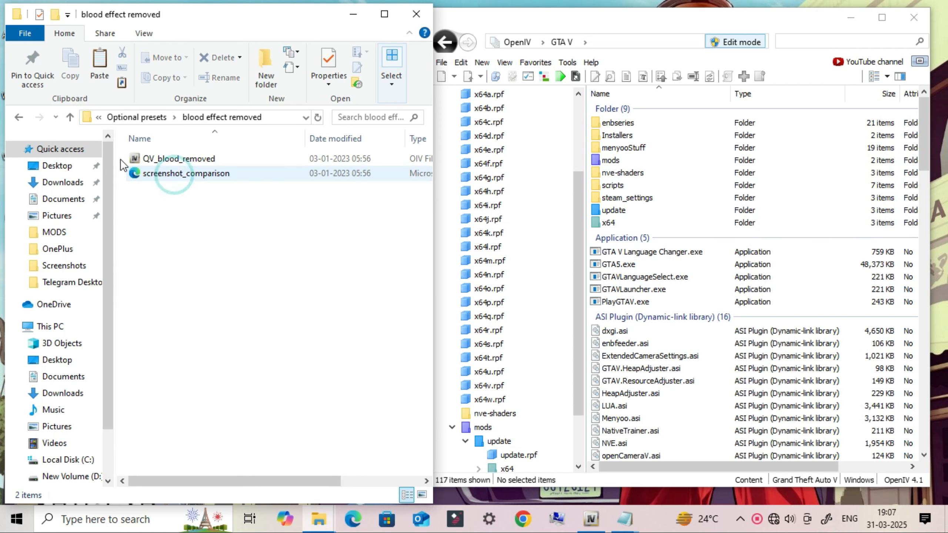
left_click(69, 117)
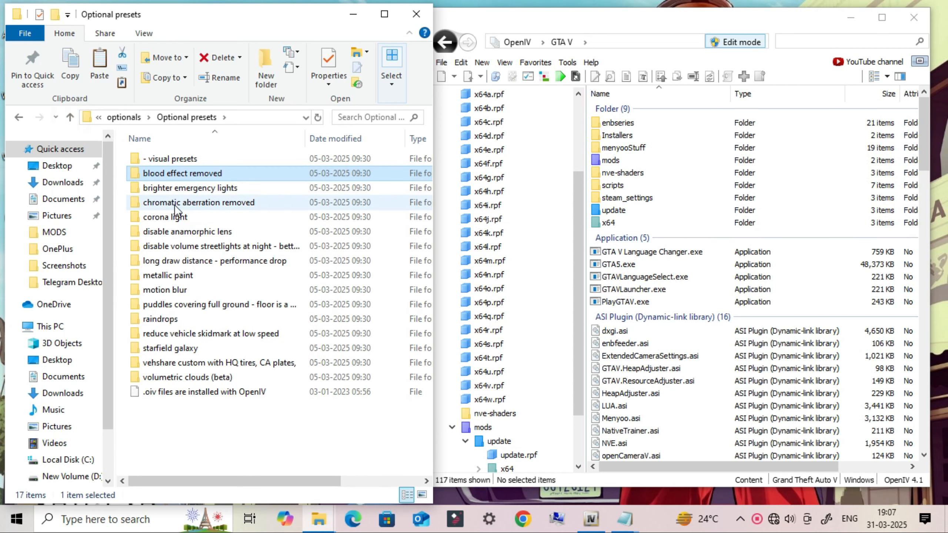
left_click(243, 203)
double_click(276, 203)
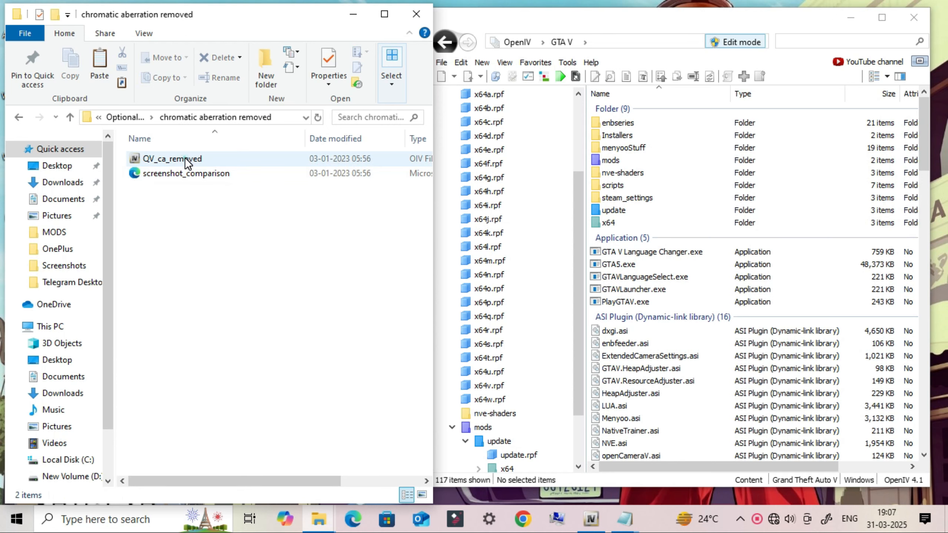
Step: Install the QV_ca_removed package into the "mods" folder and close the installer when it finishes
left_click(185, 159)
scroll(369, 274, "right", 2)
left_click(576, 215)
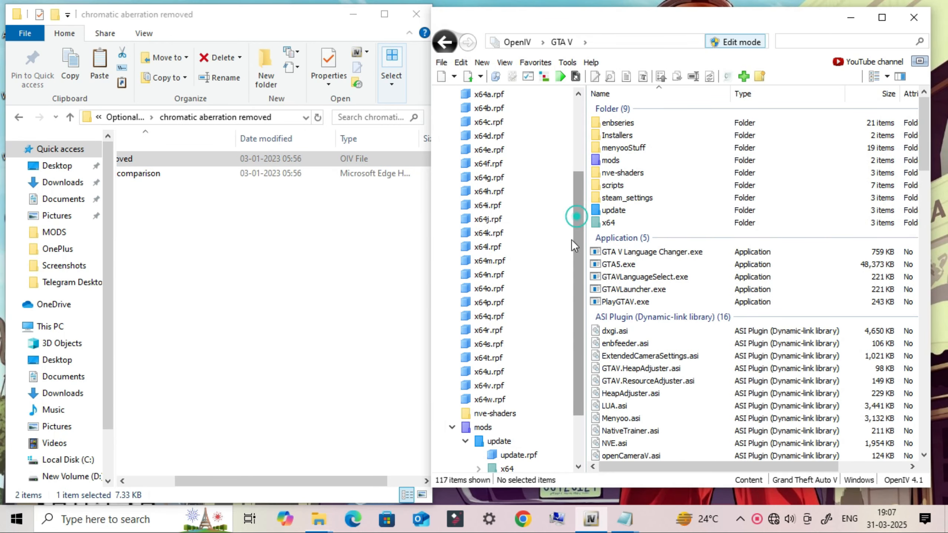
left_click_drag(363, 479, 164, 451)
left_click_drag(218, 157, 803, 338)
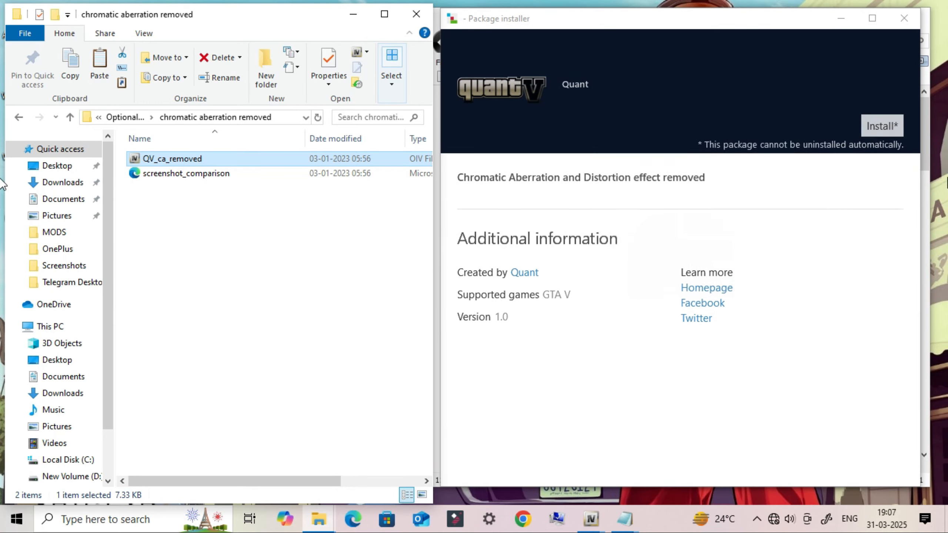
left_click(882, 124)
left_click(631, 231)
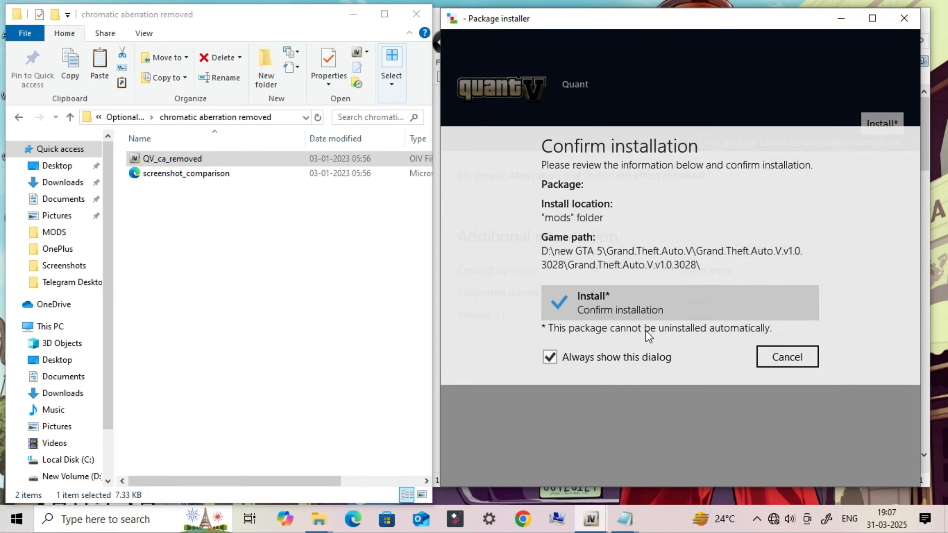
left_click(598, 307)
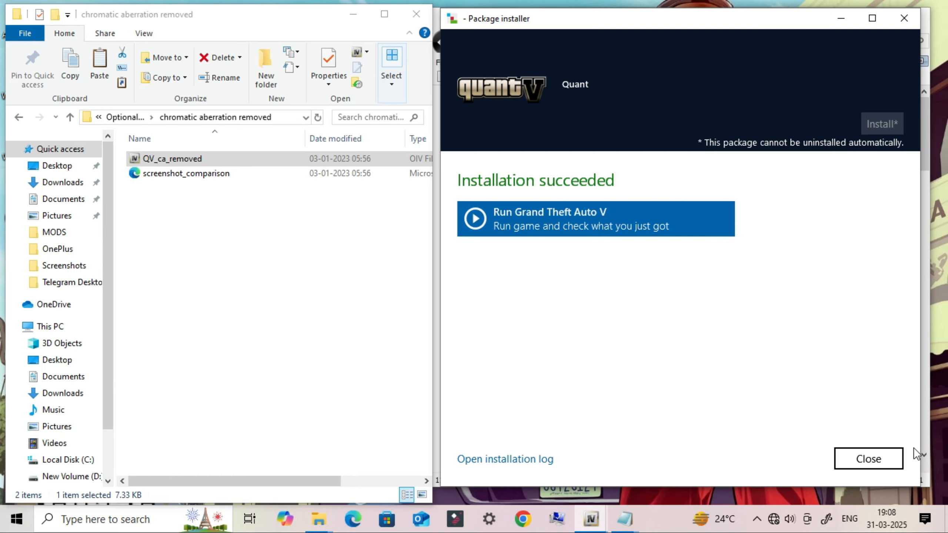
left_click(859, 458)
Step: Install the QV_corona_thin_rays package from the corona light preset folder into the "mods" folder and close the installer
left_click(71, 116)
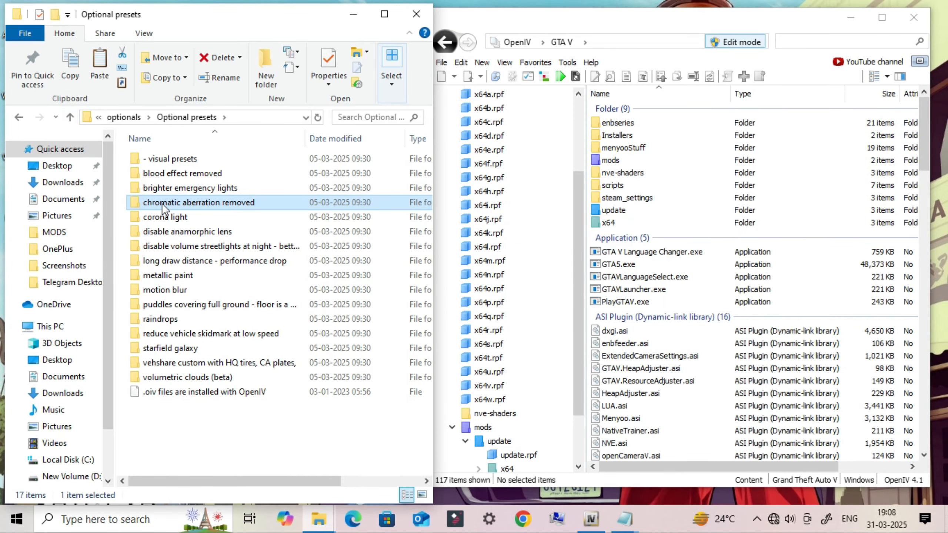
double_click(167, 216)
left_click_drag(179, 160, 545, 227)
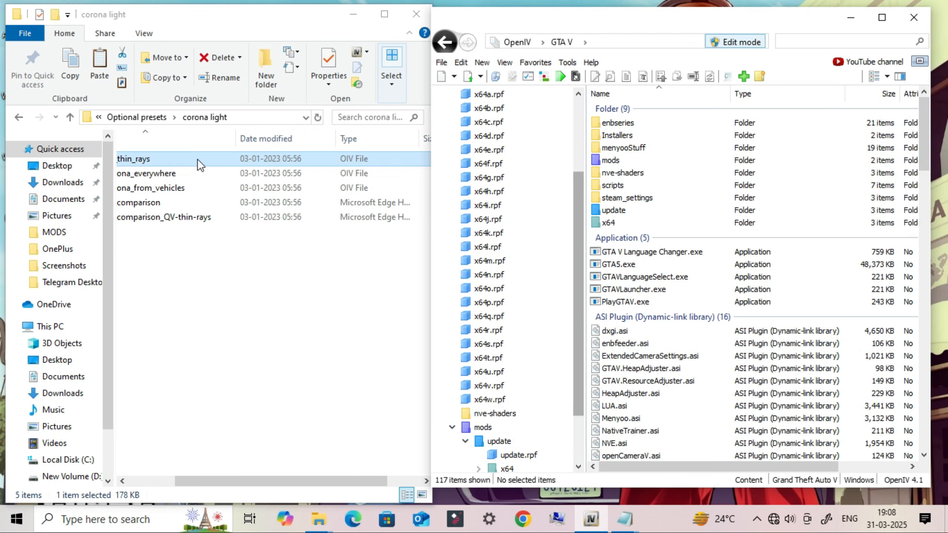
left_click_drag(195, 158, 732, 288)
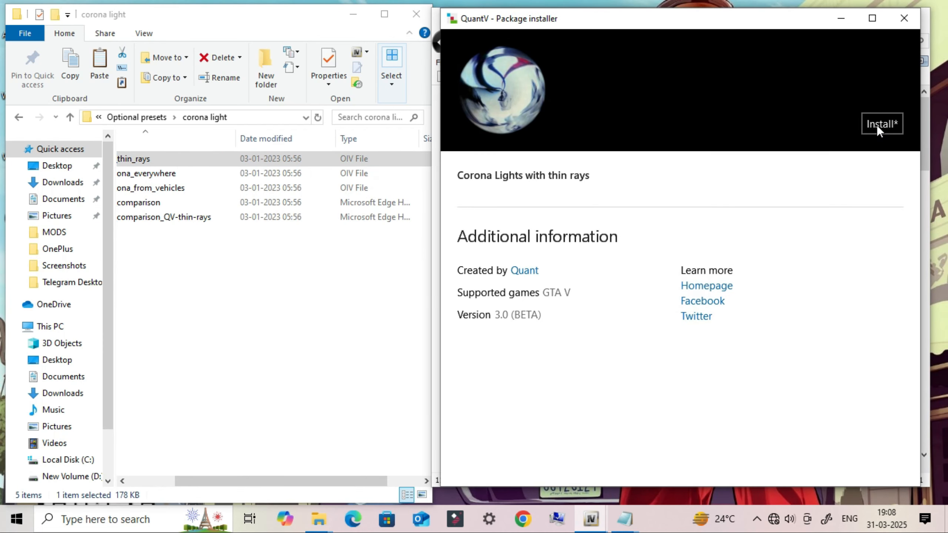
left_click(878, 124)
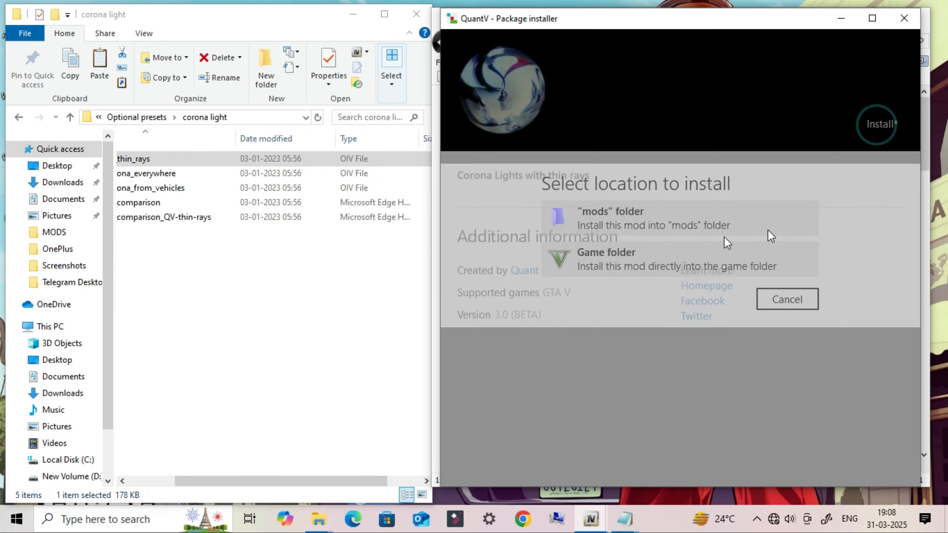
left_click(561, 234)
left_click(593, 319)
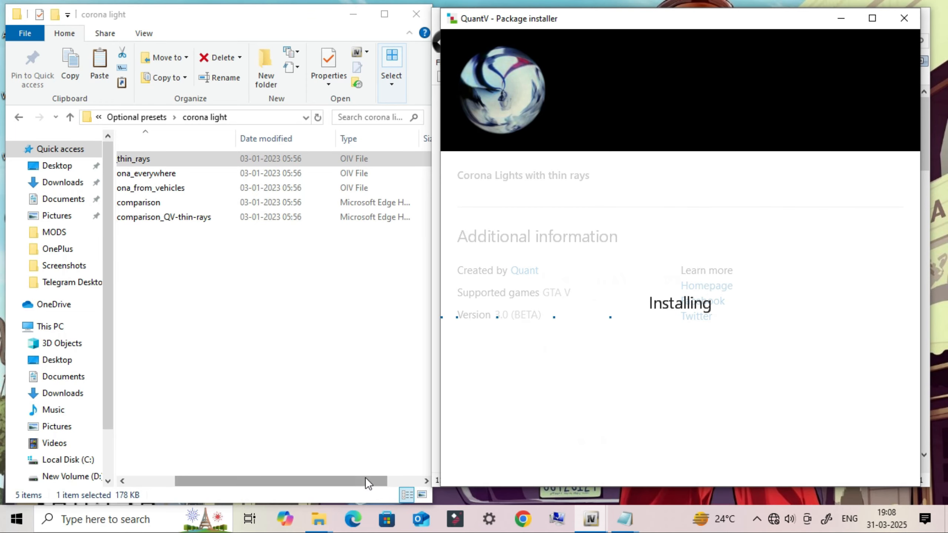
left_click_drag(364, 482, 237, 472)
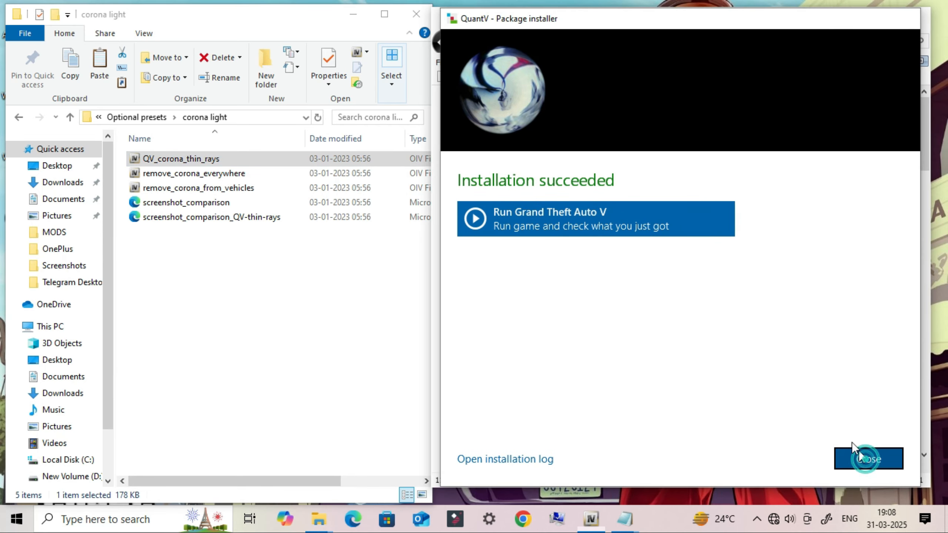
left_click(855, 458)
Step: Install QV_disable_volume_lights from the disable volume streetlights at night preset folder into the "mods" folder and close the installer
left_click(70, 118)
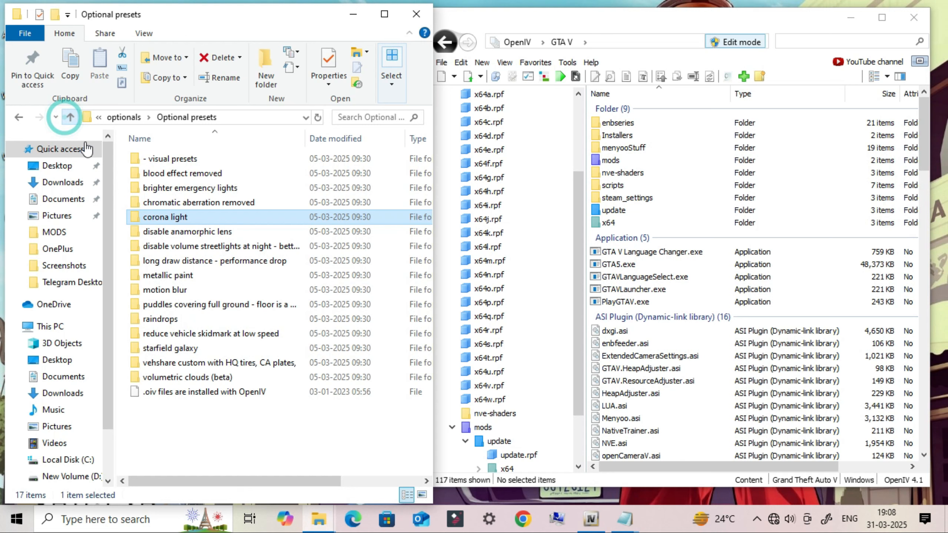
double_click(191, 247)
double_click(191, 159)
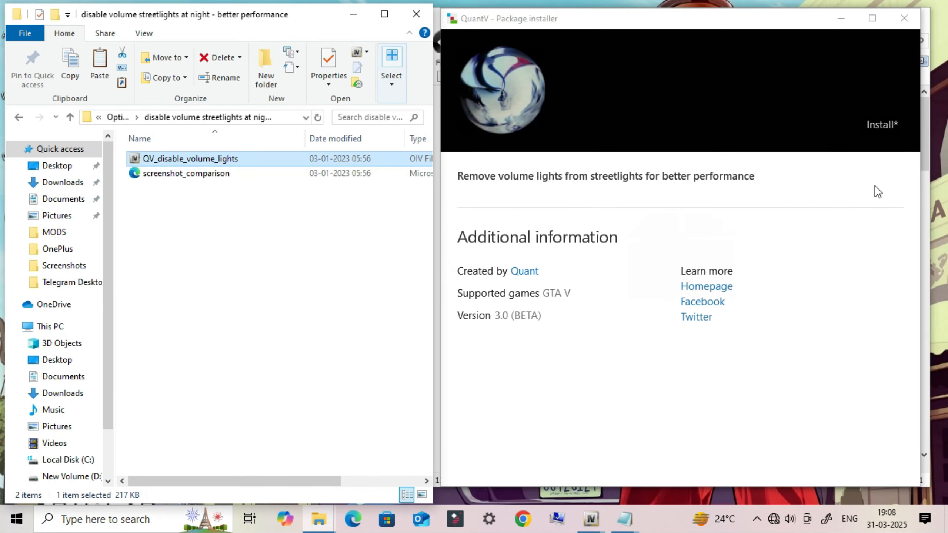
left_click(878, 122)
left_click(641, 241)
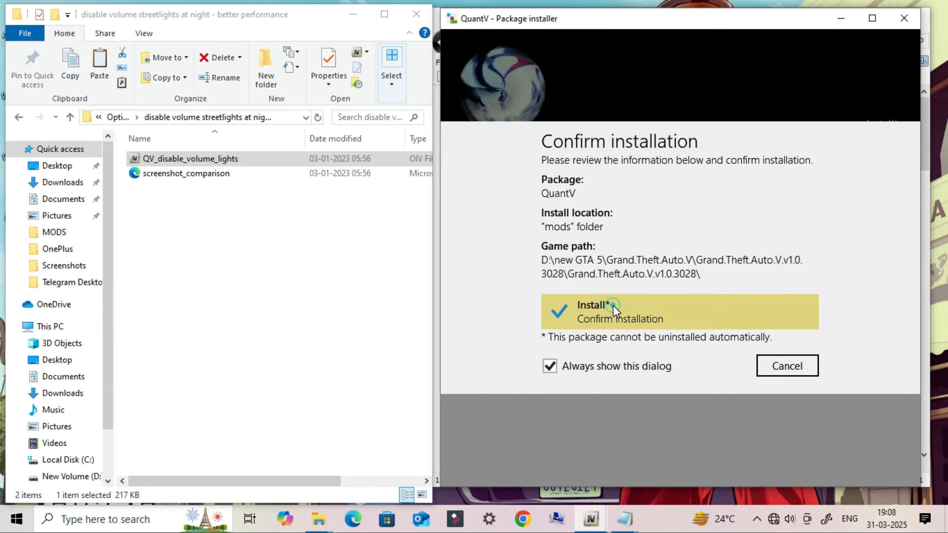
left_click(613, 306)
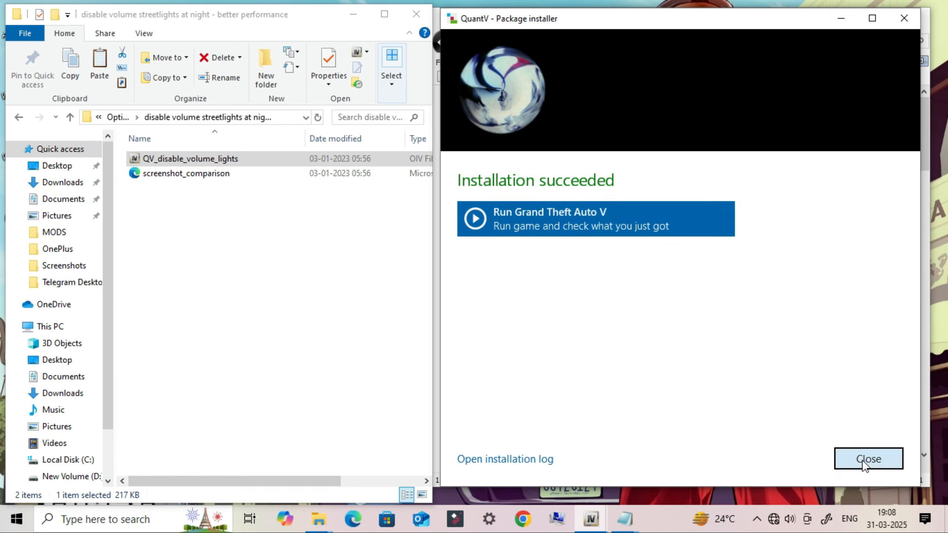
left_click(863, 458)
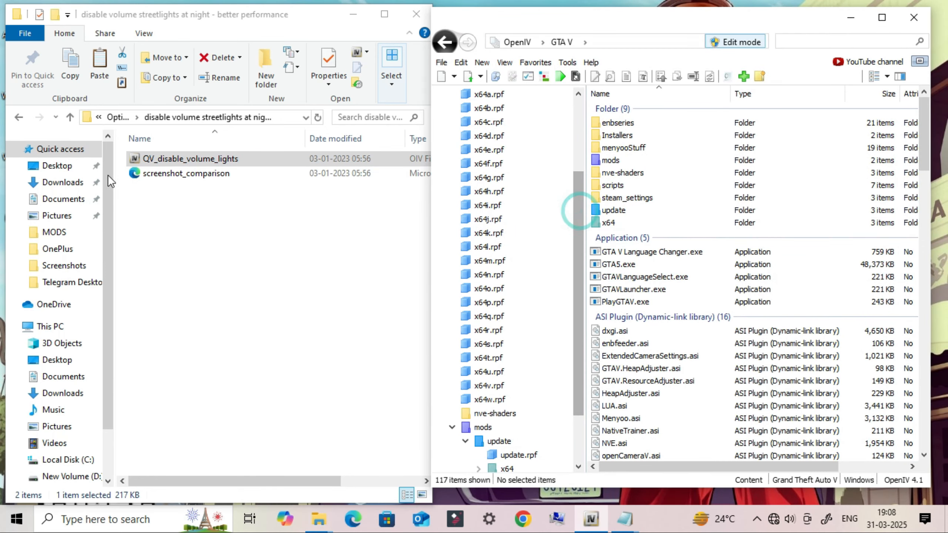
Step: Install the QV_long_draw_distance package from the long draw distance preset folder into the "mods" folder and close the installer
left_click(69, 117)
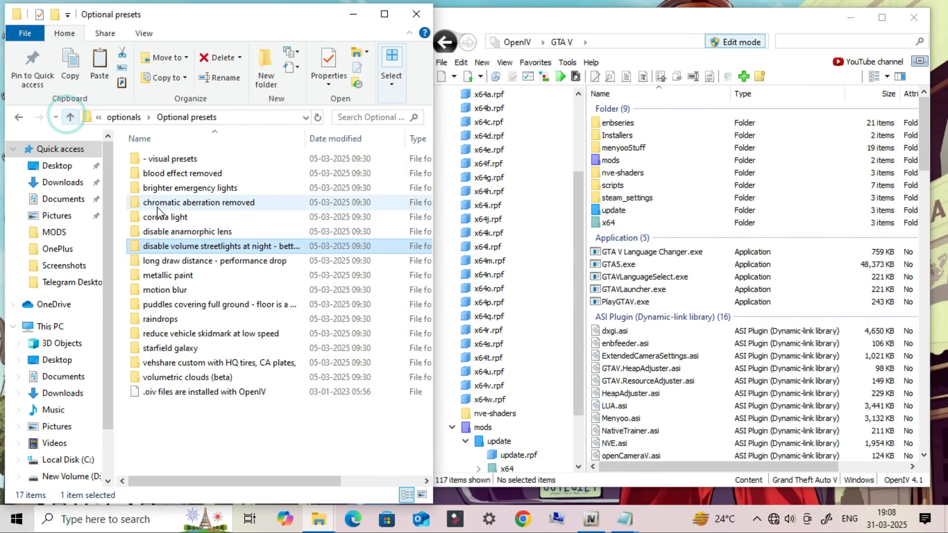
left_click(190, 262)
double_click(271, 261)
left_click_drag(163, 159, 743, 305)
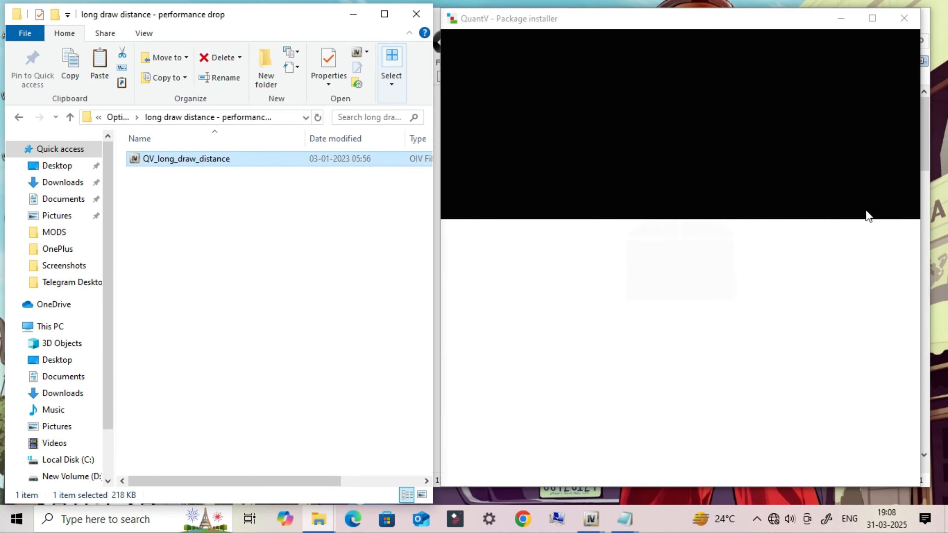
left_click(874, 124)
left_click(646, 224)
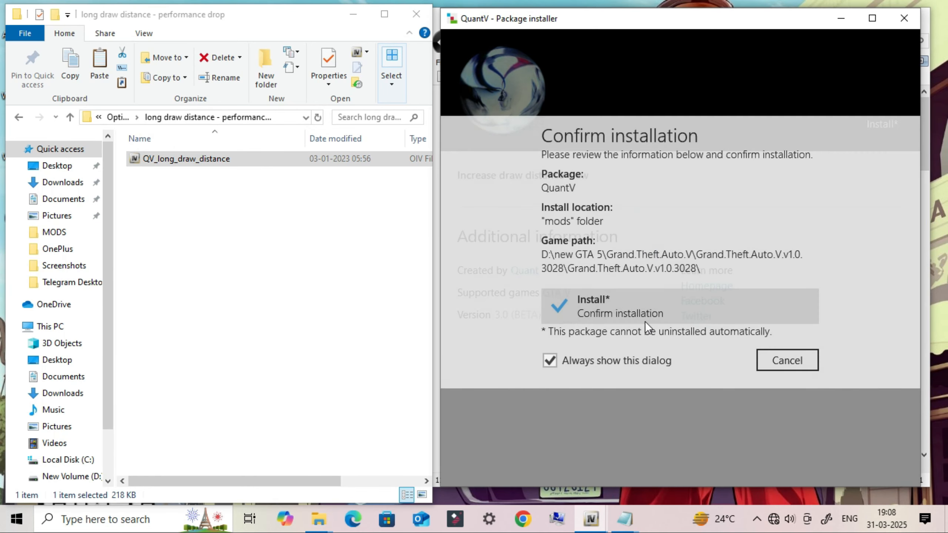
left_click(644, 319)
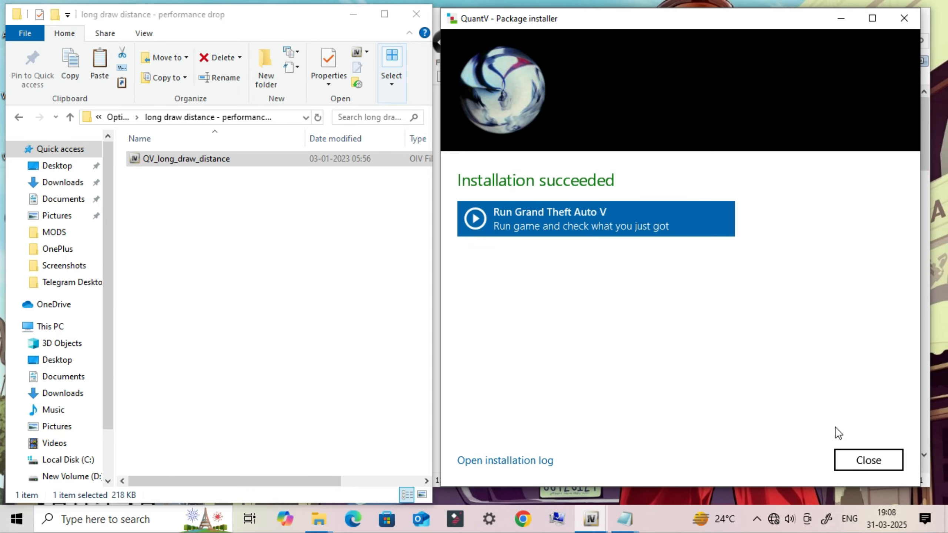
left_click(868, 460)
Step: Install the QV_metallic_paint_+_iridescent_metal package from the metallic paint preset folder into the "mods" folder and close the installer
left_click(70, 117)
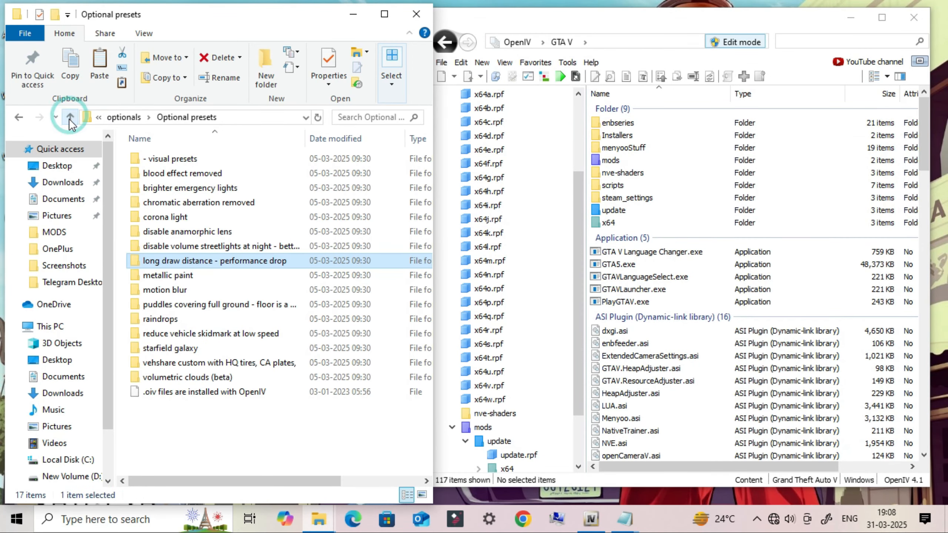
left_click(577, 238)
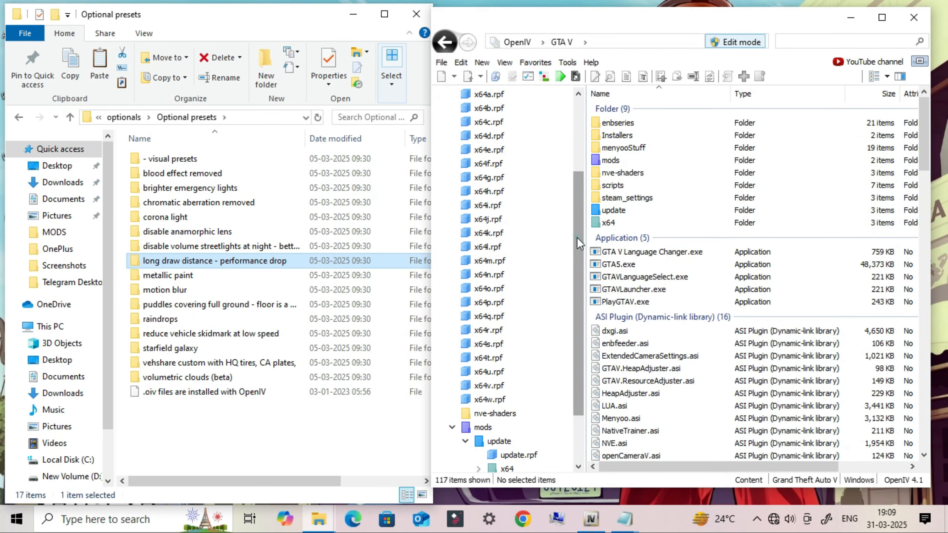
double_click(168, 275)
double_click(199, 191)
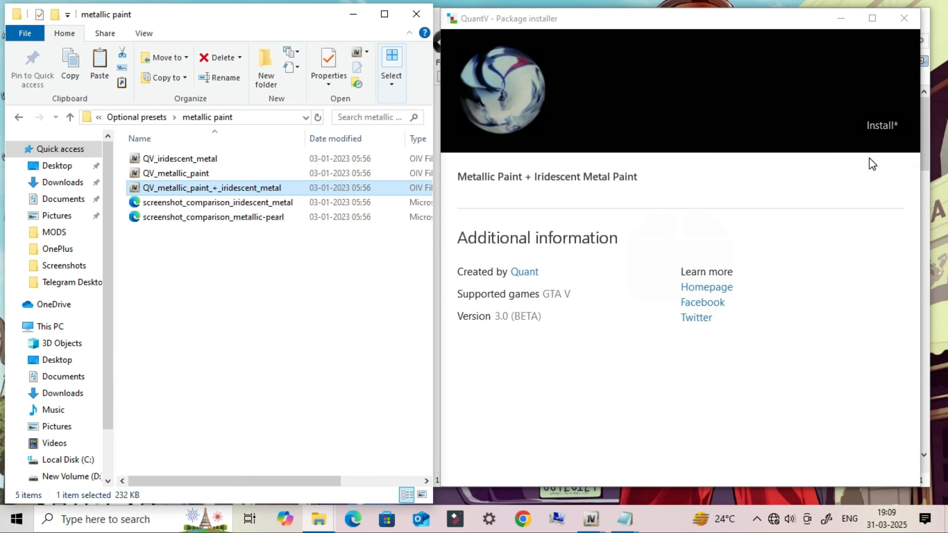
left_click(881, 125)
left_click(656, 229)
left_click(631, 316)
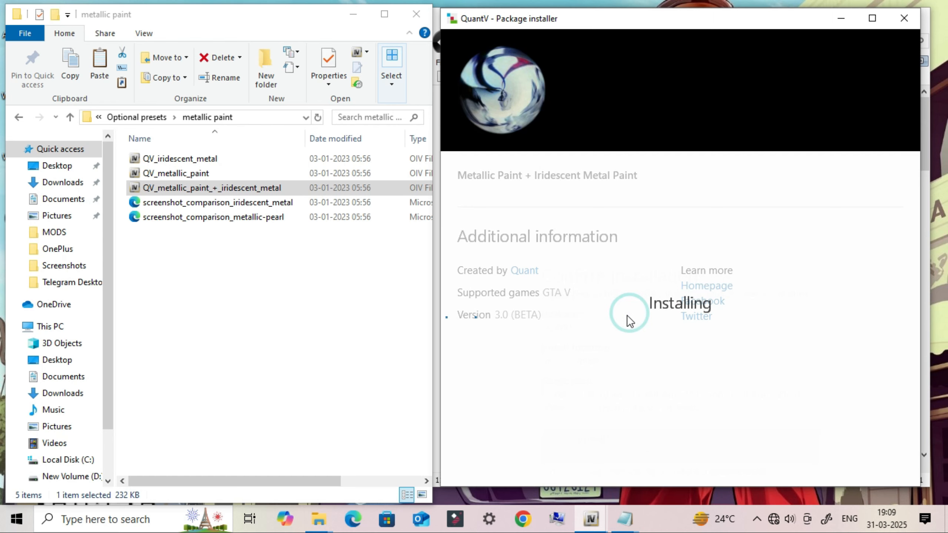
left_click(317, 480)
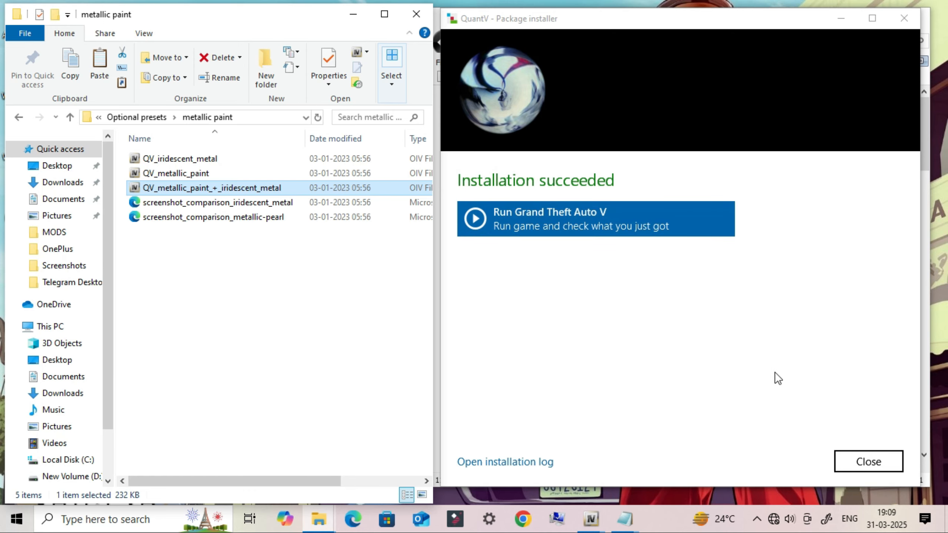
left_click(855, 460)
Step: Install the QV_raindrops_on_vehicle_windshield package from the raindrops preset folder into the "mods" folder and close the installer
left_click(70, 117)
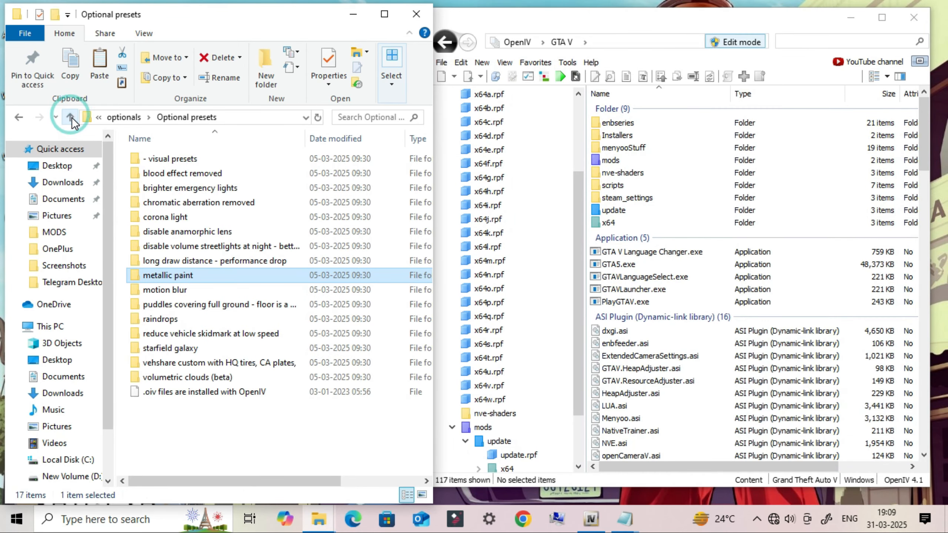
left_click(180, 319)
double_click(249, 320)
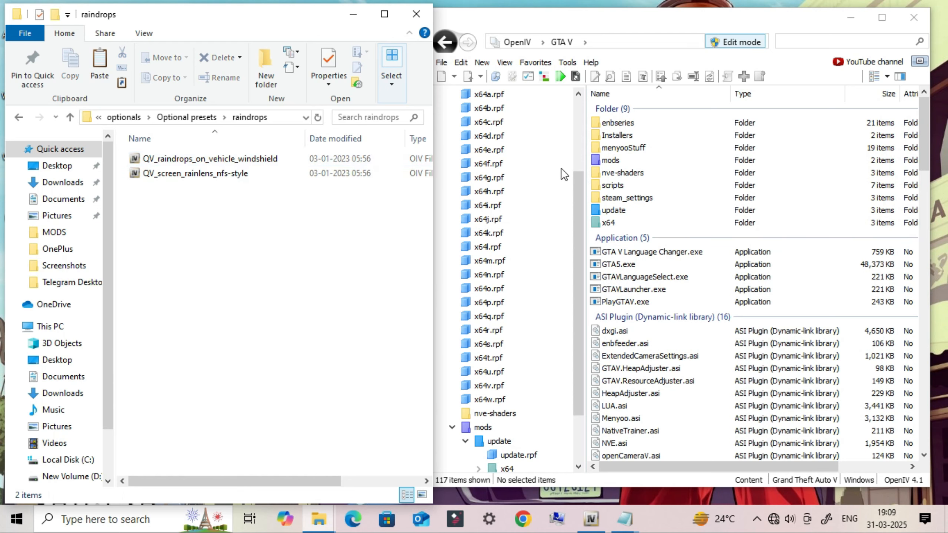
left_click(579, 191)
double_click(186, 159)
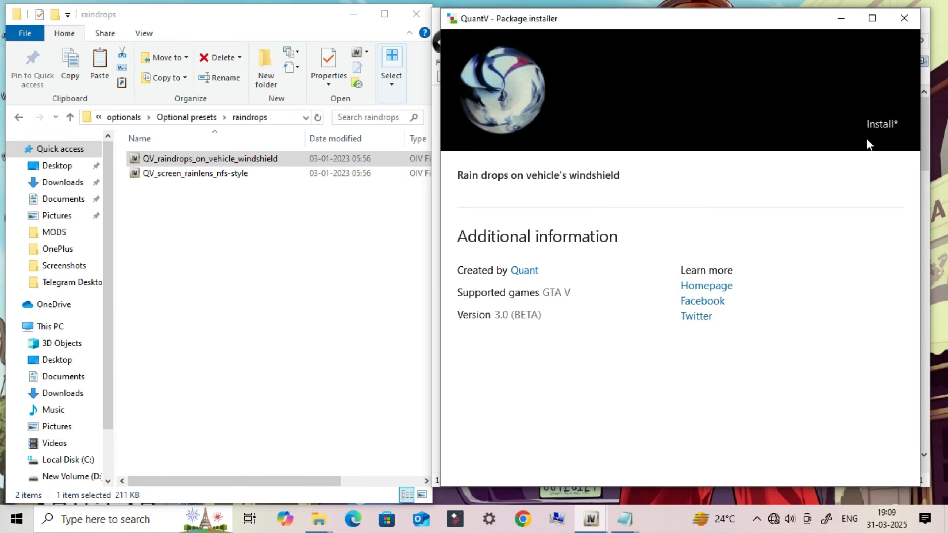
left_click(868, 125)
left_click(622, 226)
left_click(629, 309)
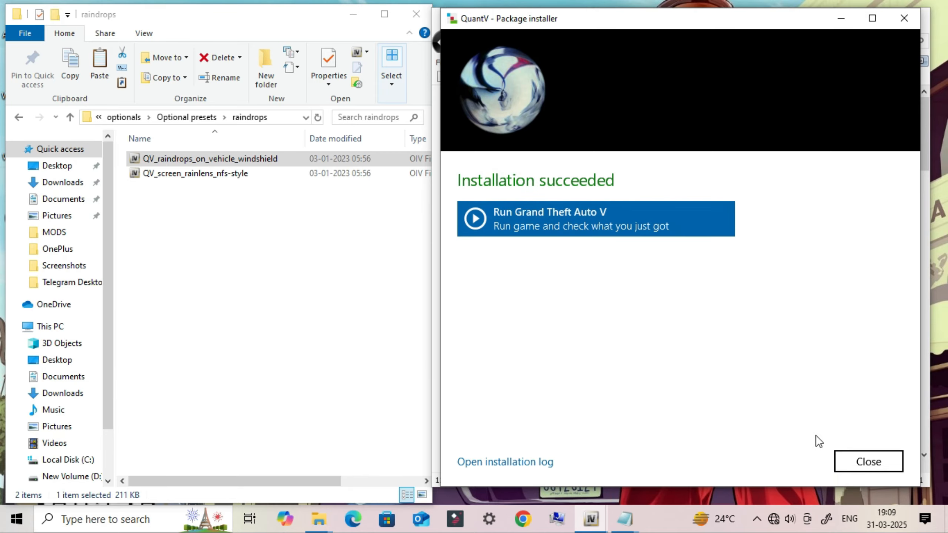
left_click(864, 457)
Step: Install the QV_screen_rainlens_nfs-style package from the raindrops folder into the "mods" folder and close the installer
double_click(215, 173)
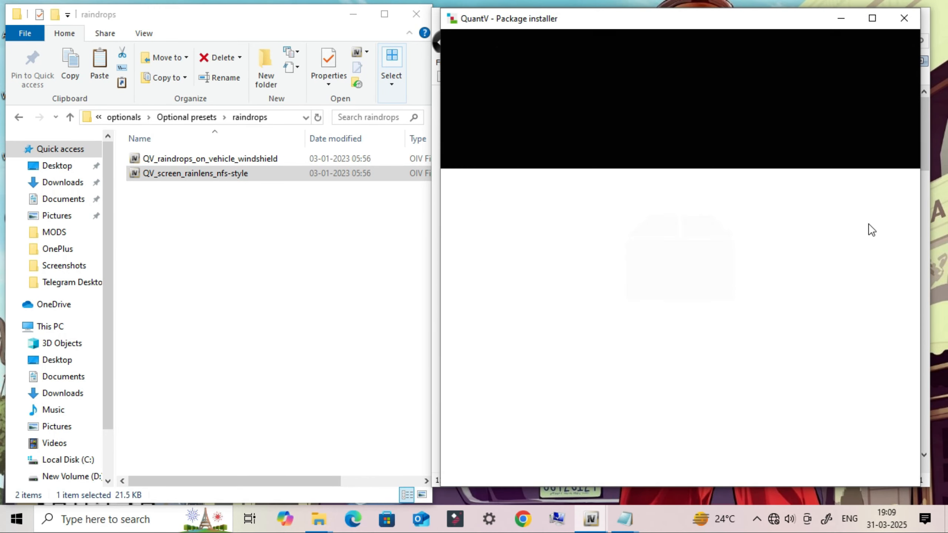
left_click(866, 126)
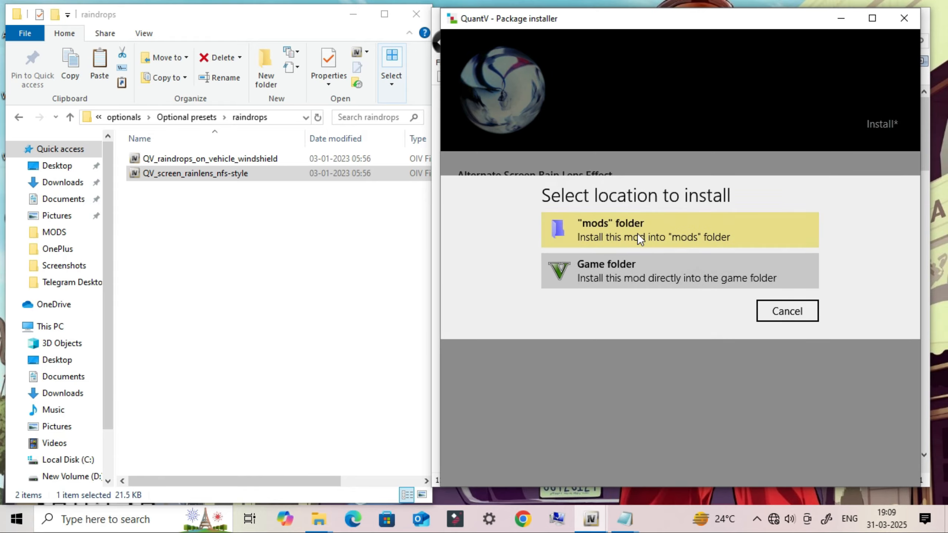
left_click(637, 233)
left_click(593, 317)
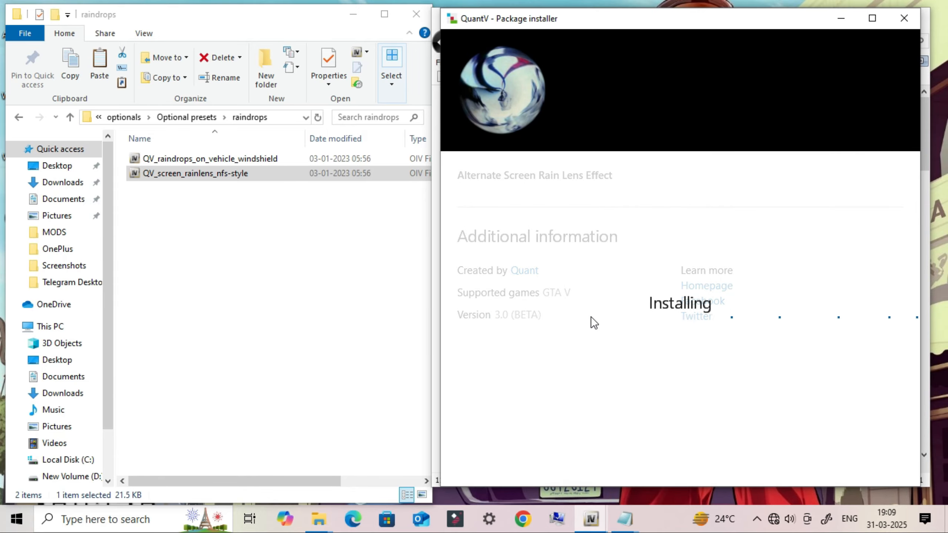
left_click(875, 456)
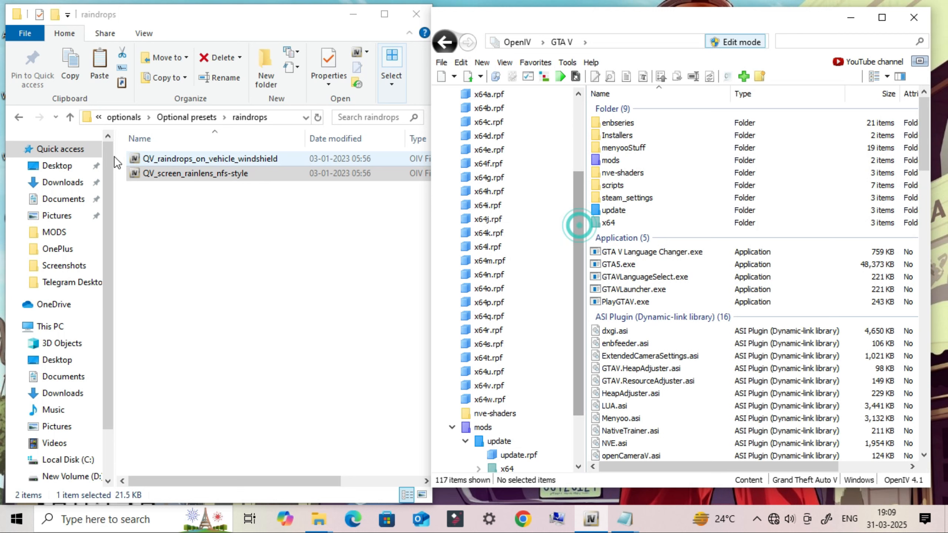
Step: Check the packages in the starfield galaxy preset folder and return to Optional presets
left_click(70, 117)
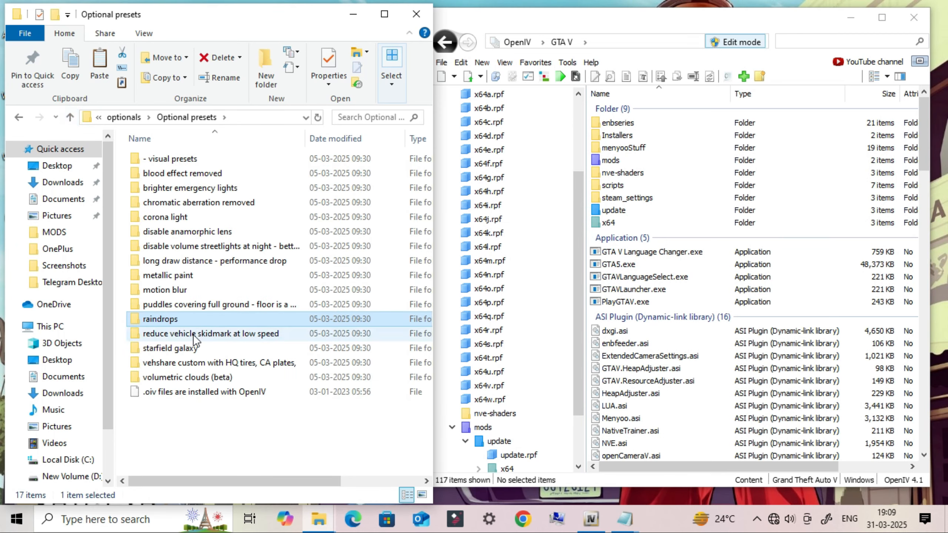
double_click(184, 350)
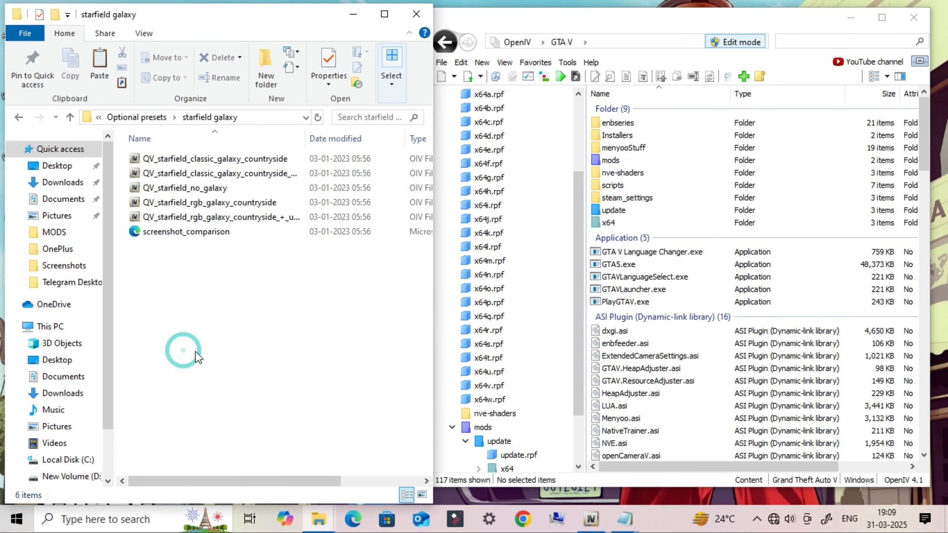
left_click(69, 117)
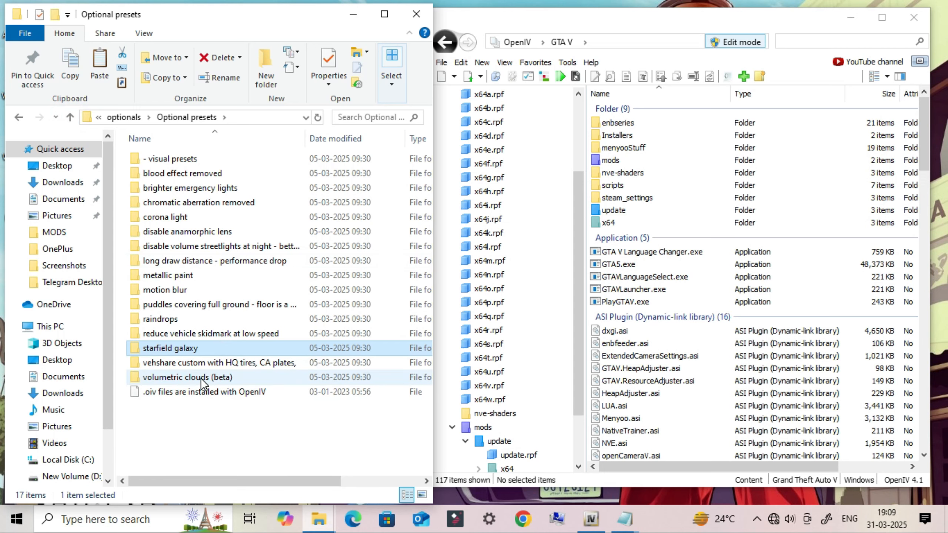
Step: Install the QV_custom_vehshare package from the preset folder for vehshare custom with HQ tires and CA plates
double_click(203, 362)
left_click_drag(188, 161, 781, 303)
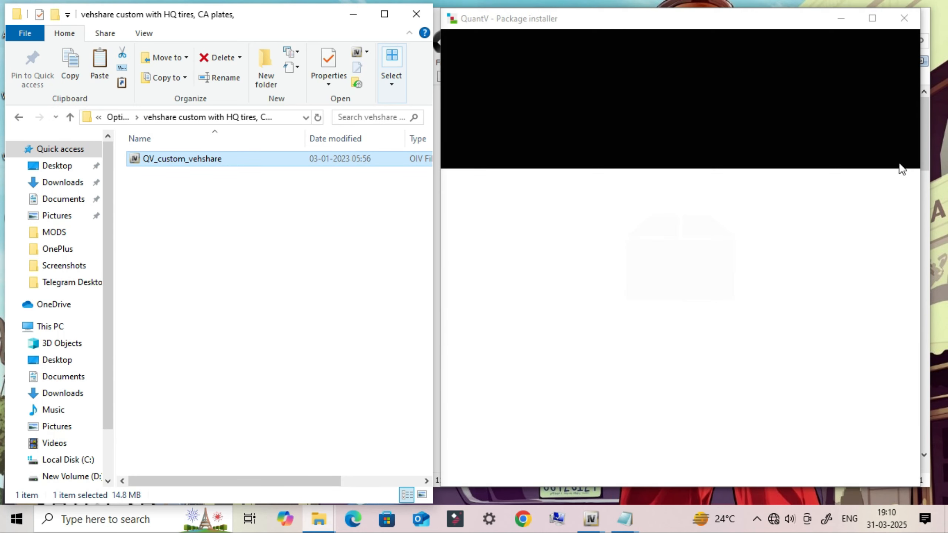
left_click(876, 127)
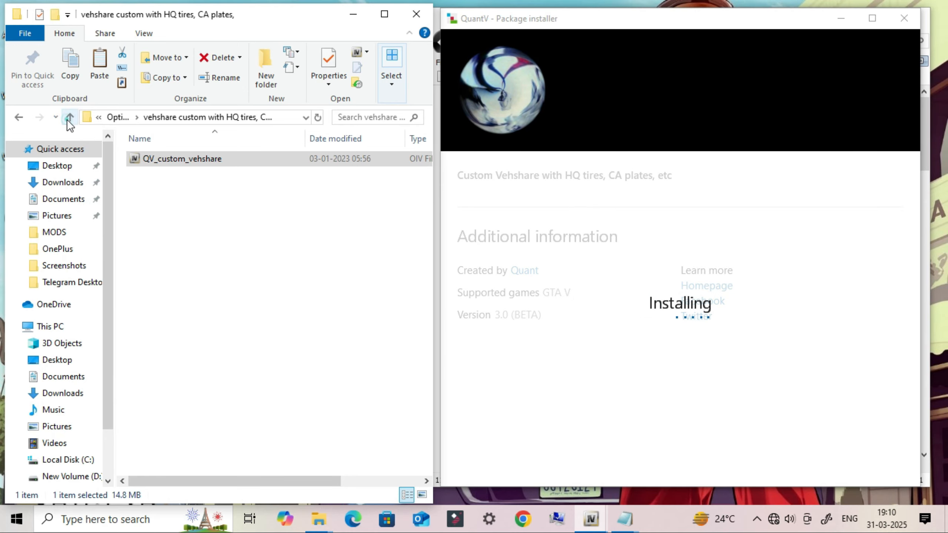
Step: Open the volumetric clouds (beta) preset folder, select QV_clouds_beta, and close the installer of the custom vehshare package
left_click(69, 118)
left_click(196, 377)
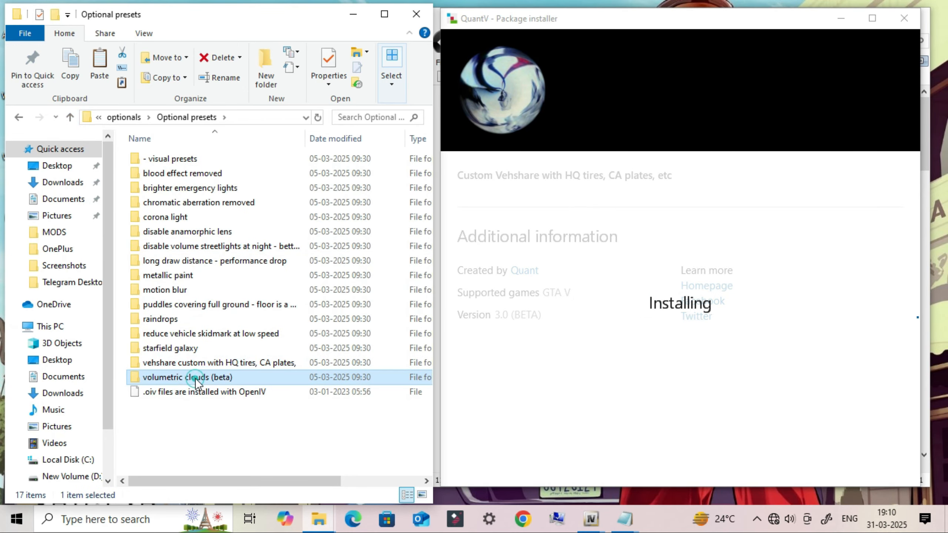
double_click(256, 378)
left_click(195, 173)
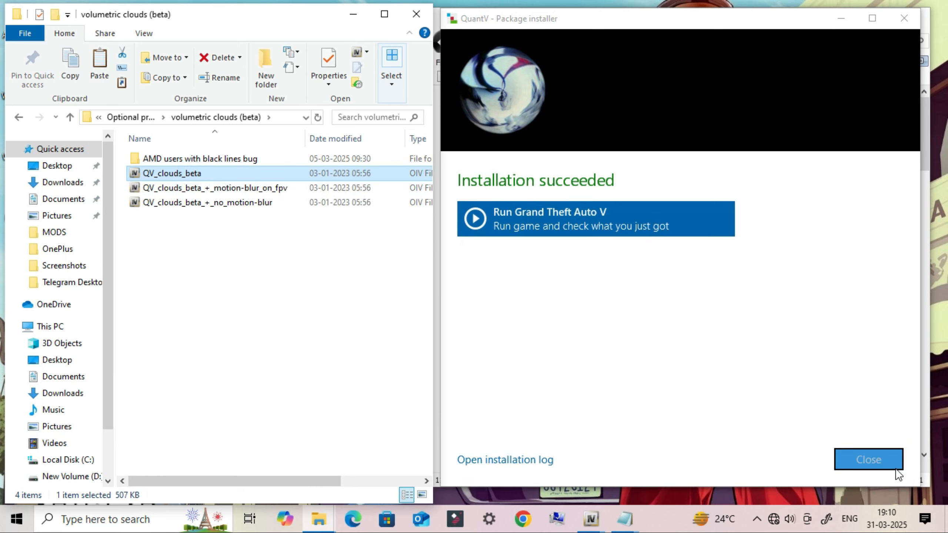
left_click(881, 459)
left_click(576, 234)
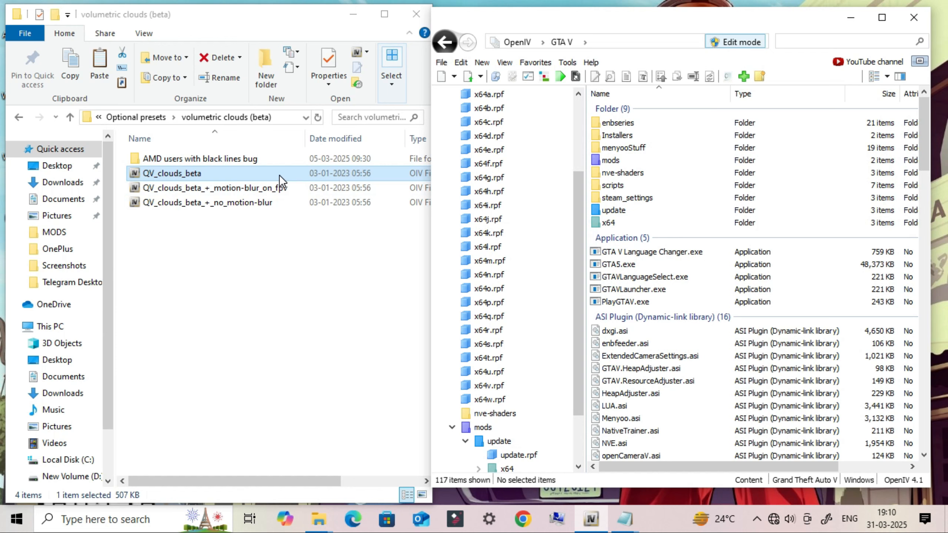
Step: Install the QV_clouds_beta package into the "mods" folder through OpenIV and close the installer
left_click_drag(280, 172, 751, 305)
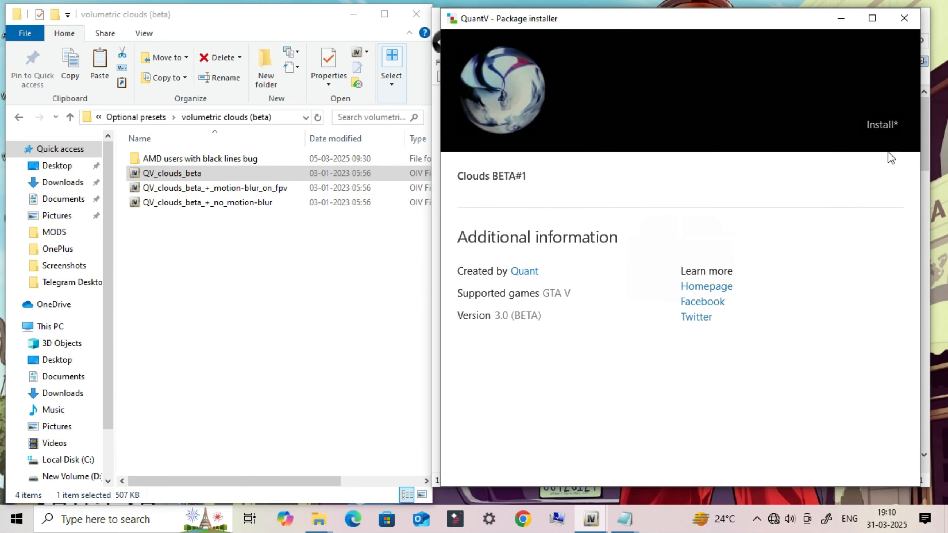
left_click(862, 148)
left_click(618, 238)
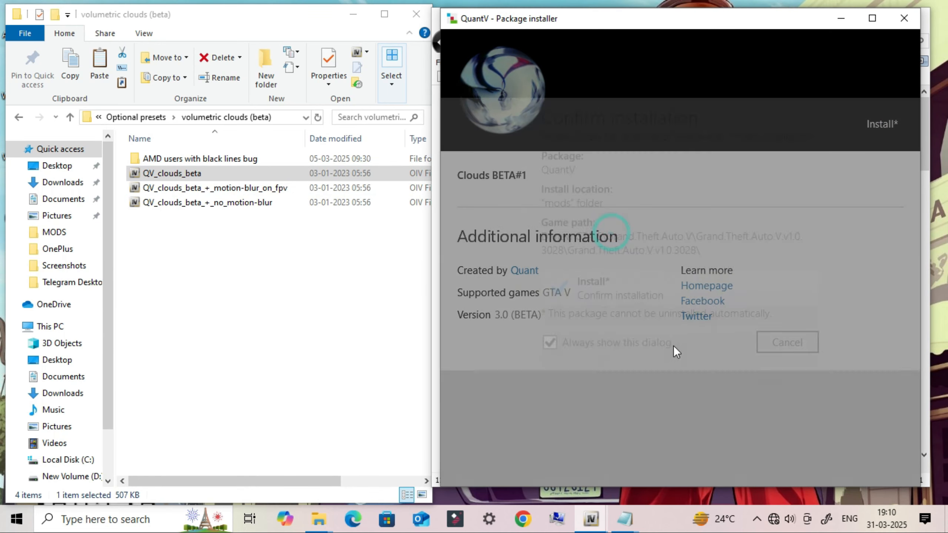
left_click(628, 317)
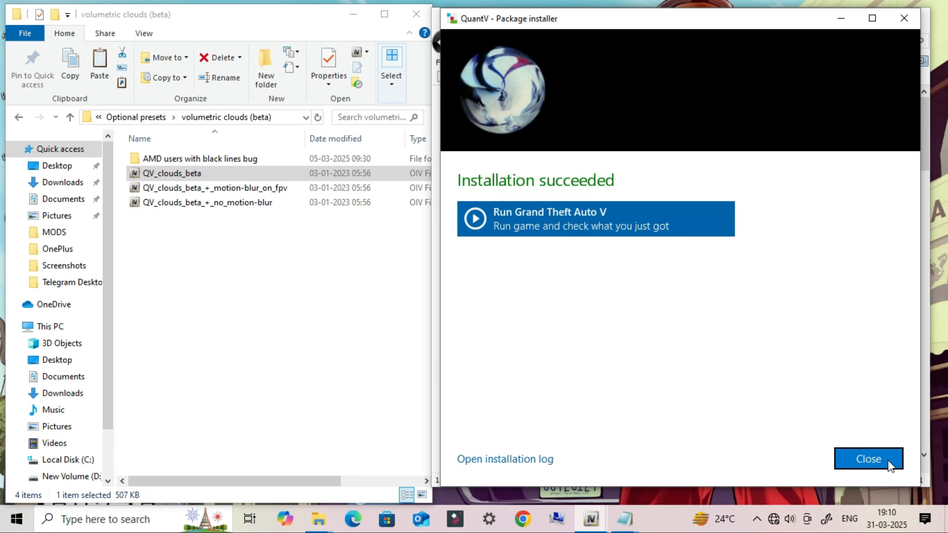
left_click(888, 459)
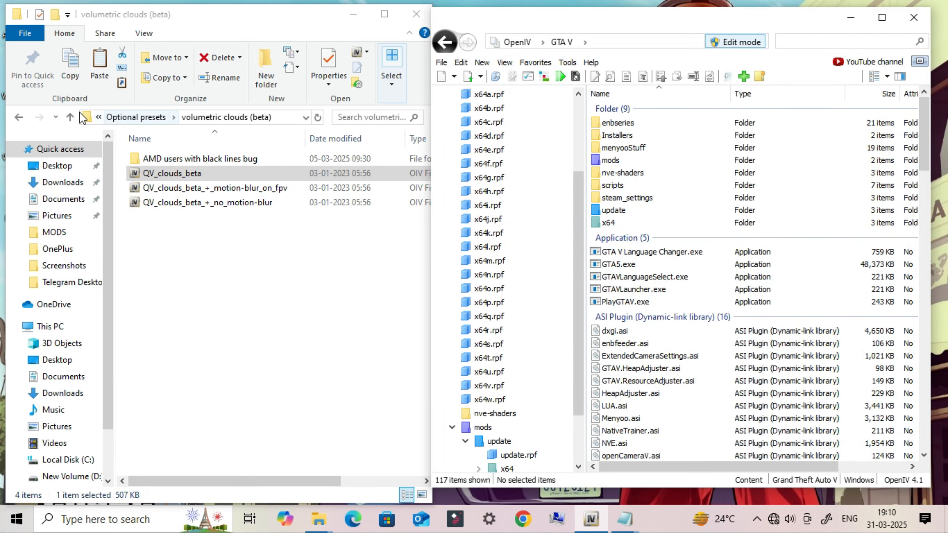
Step: Minimise the presets window and OpenIV, and bring the MODS backup folder on New Volume (E:) to the middle of the desktop
left_click(351, 14)
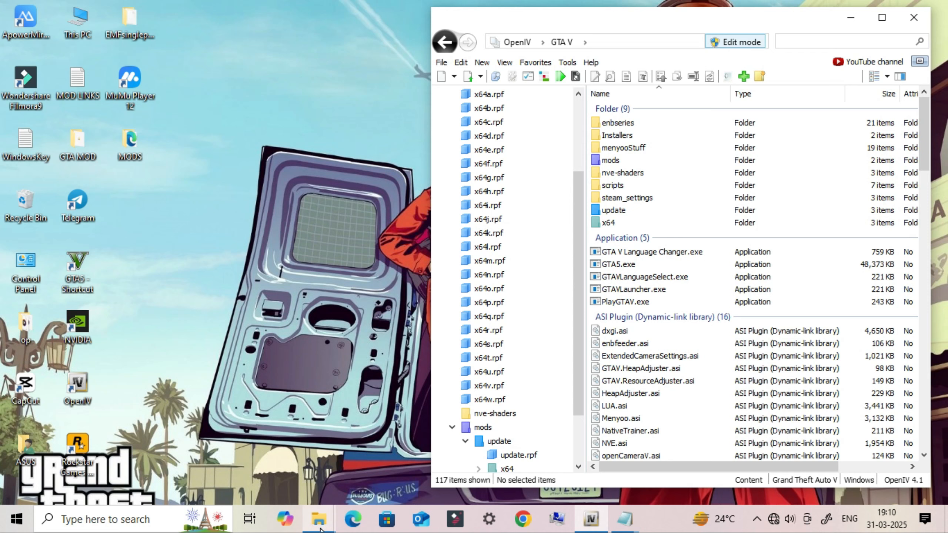
mouse_move(319, 520)
left_click(461, 453)
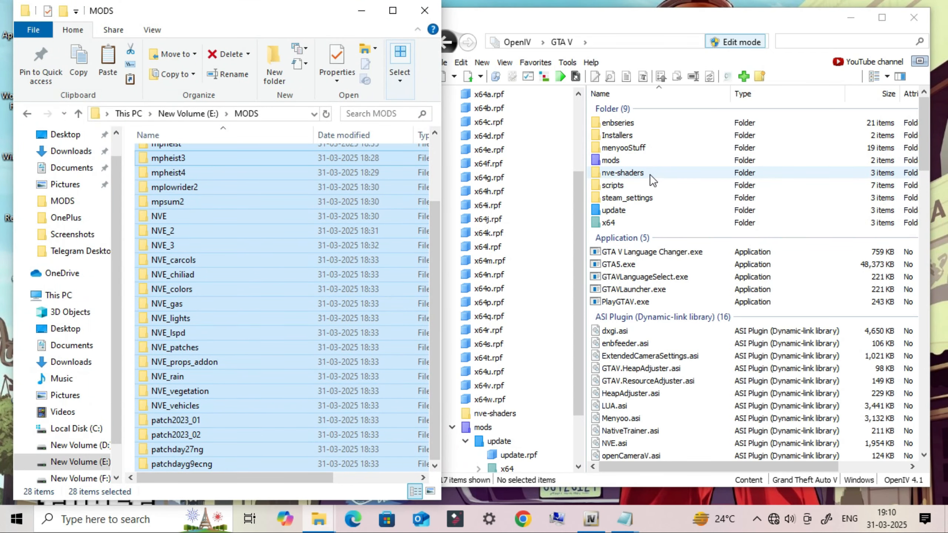
left_click_drag(275, 24, 590, 35)
left_click(842, 22)
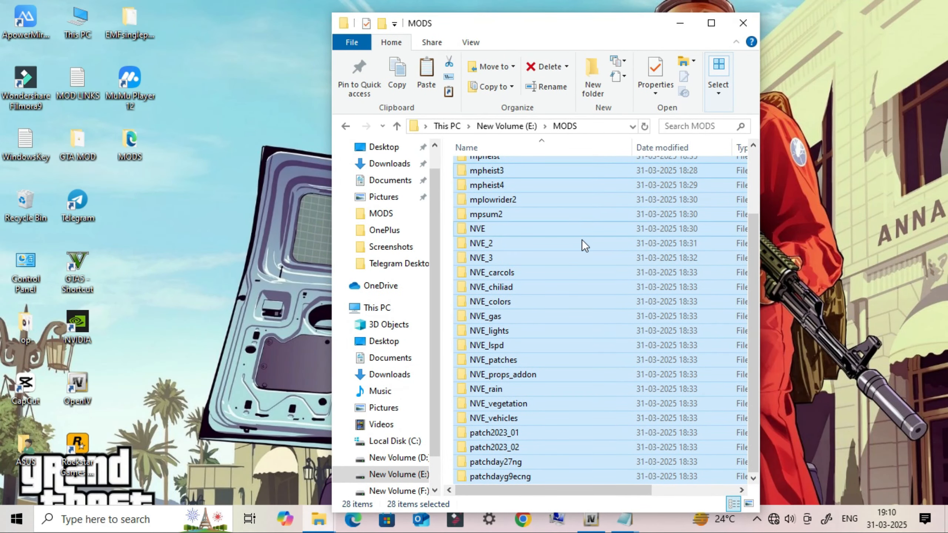
scroll(580, 261, "up", 1)
scroll(596, 356, "down", 1)
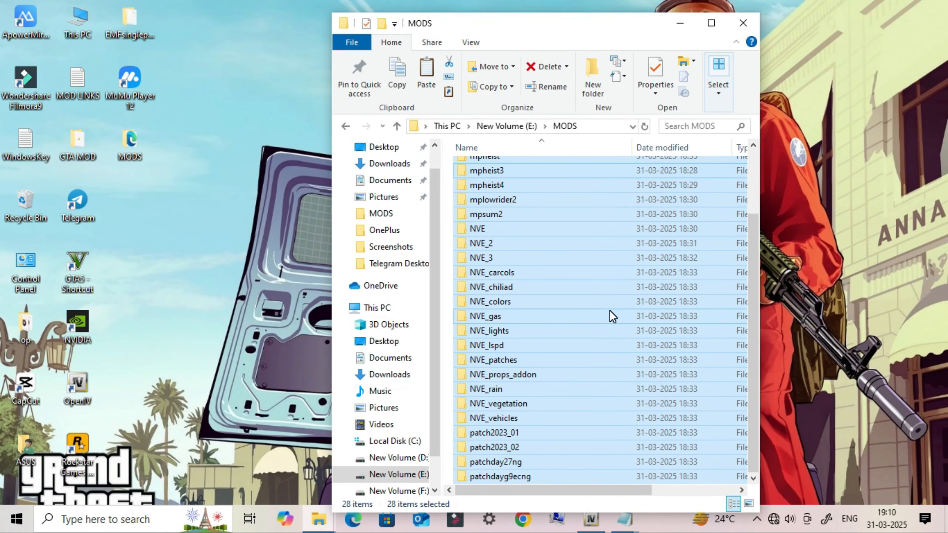
Step: Clear the full selection in the MODS backup folder and select the NVE folders from NVE through NVE_lspd
right_click(513, 251)
left_click(512, 251)
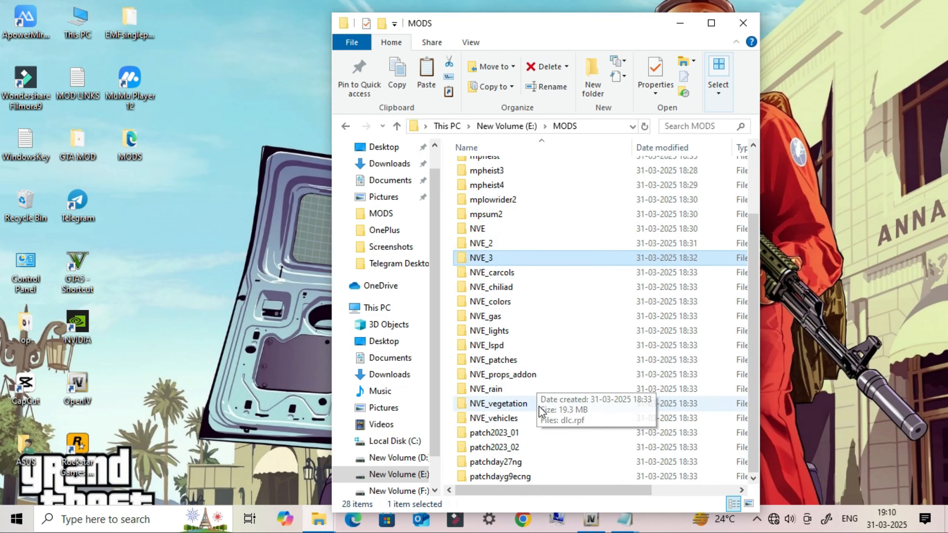
left_click(484, 225)
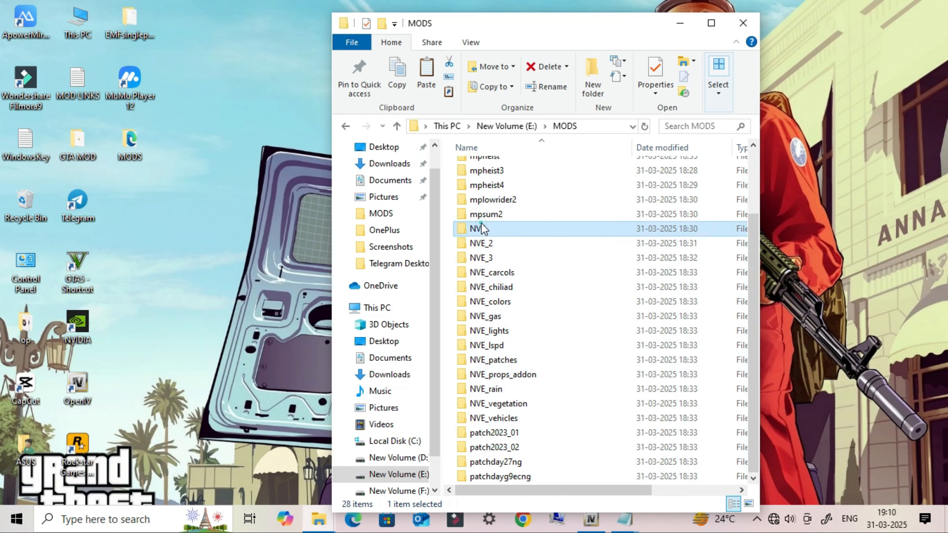
left_click(490, 241, "ctrl")
left_click(504, 258, "ctrl")
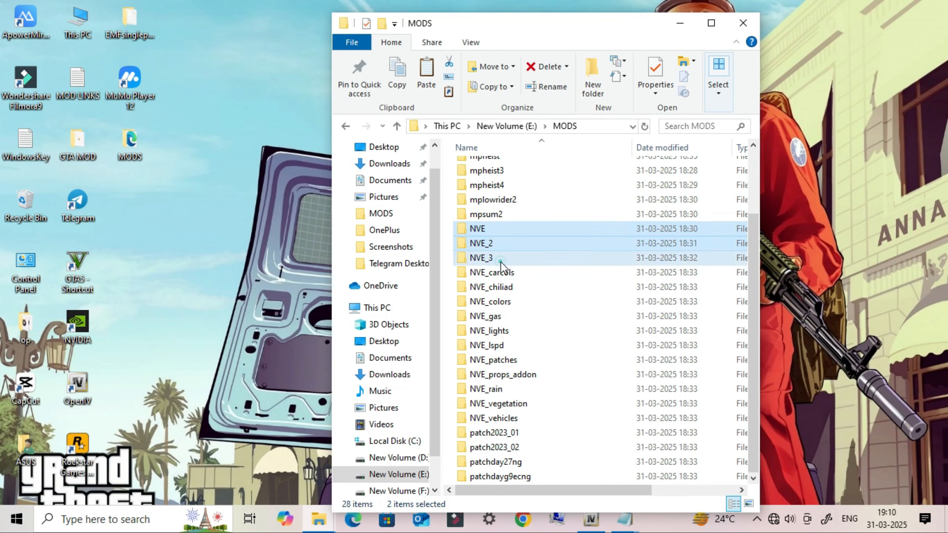
left_click(512, 272, "ctrl")
left_click(521, 287, "ctrl")
left_click(523, 302, "ctrl")
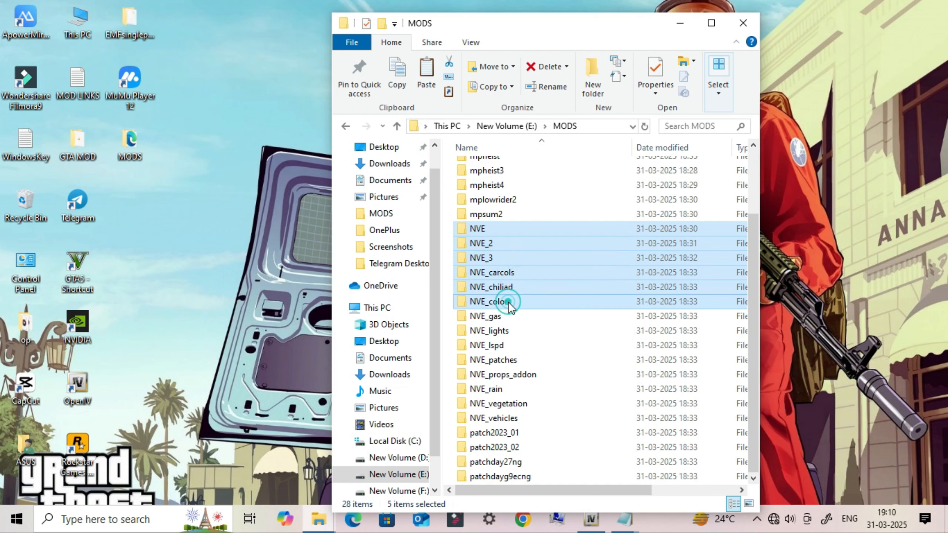
left_click(503, 317, "ctrl")
left_click(511, 331, "ctrl")
left_click(502, 348, "ctrl")
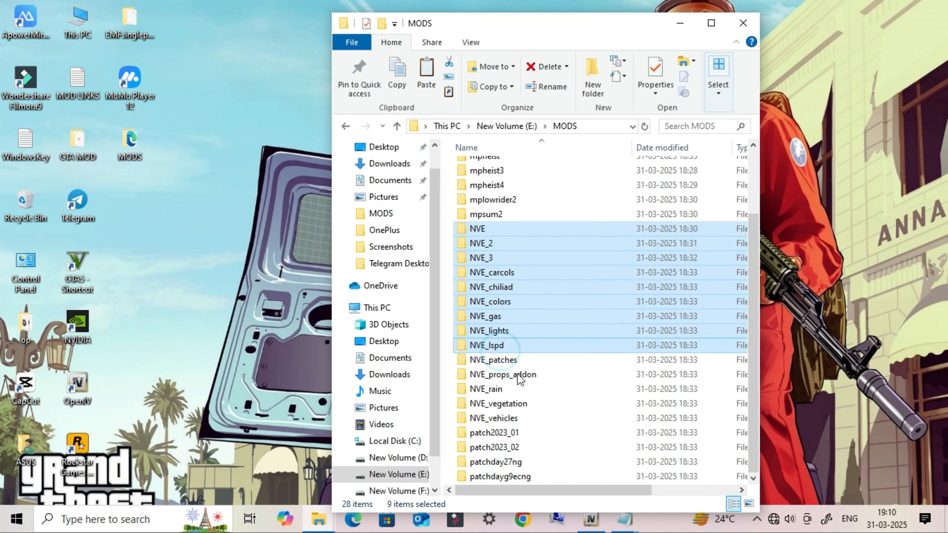
Step: Add the folders from NVE_patches through patchdayg9ecng to the selection in MODS and copy all selected folders
left_click(511, 361, "ctrl")
left_click(519, 375, "ctrl")
left_click(493, 391, "ctrl")
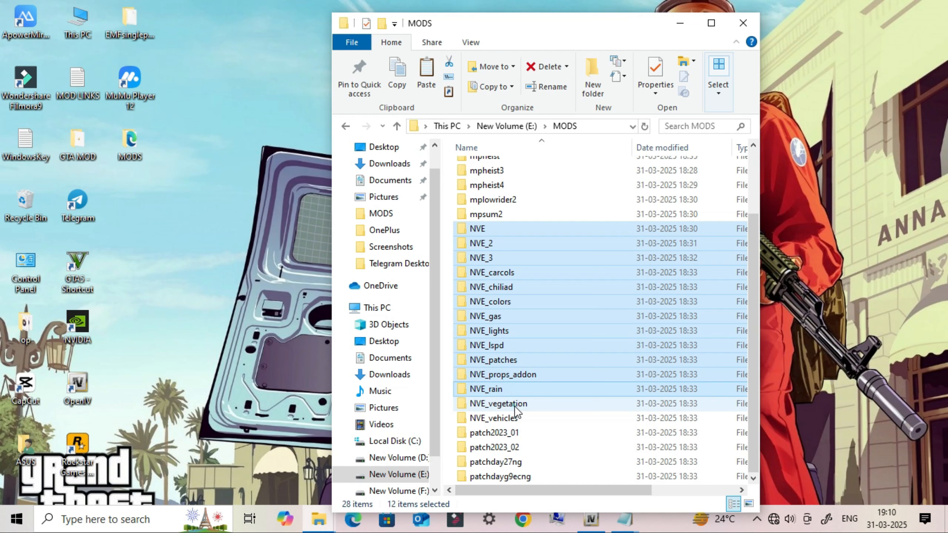
left_click(516, 404, "ctrl")
left_click(513, 418, "ctrl")
left_click(513, 434, "ctrl")
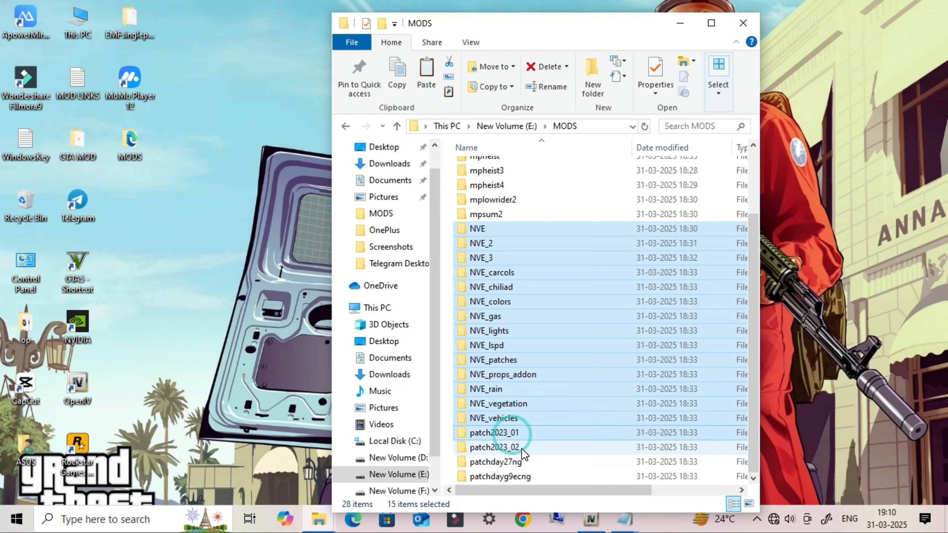
left_click(522, 448, "ctrl")
left_click(529, 463, "ctrl")
left_click(524, 476, "ctrl")
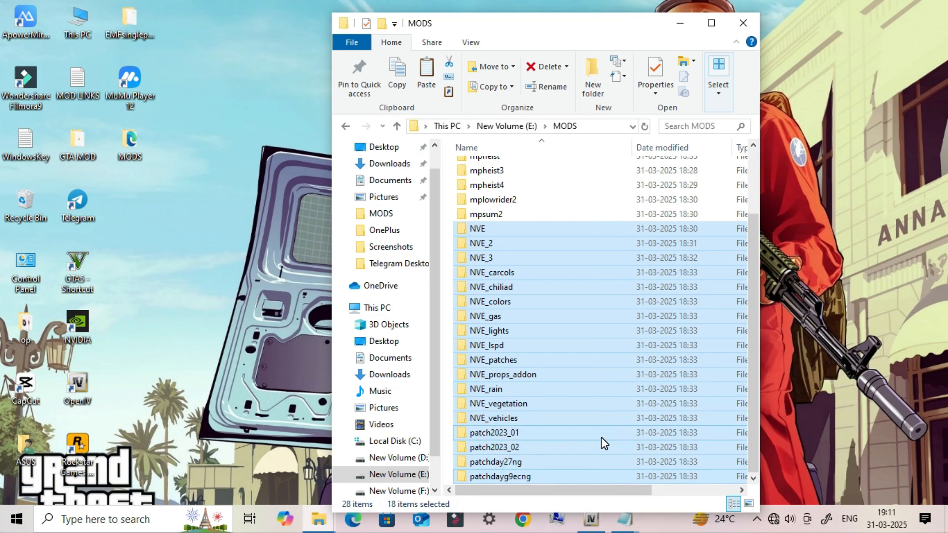
right_click(598, 320)
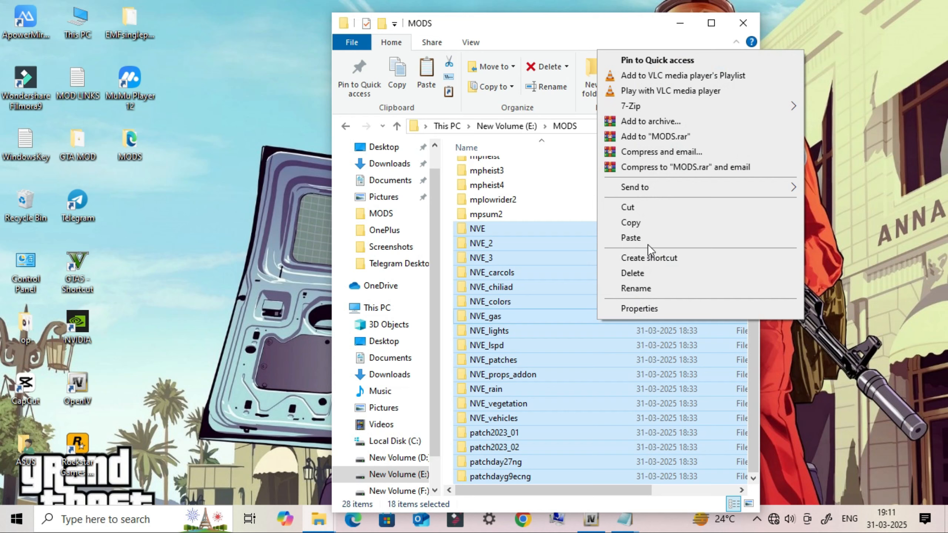
left_click(630, 223)
Step: Check the combined properties of the selected mod folders
right_click(551, 281)
left_click(611, 271)
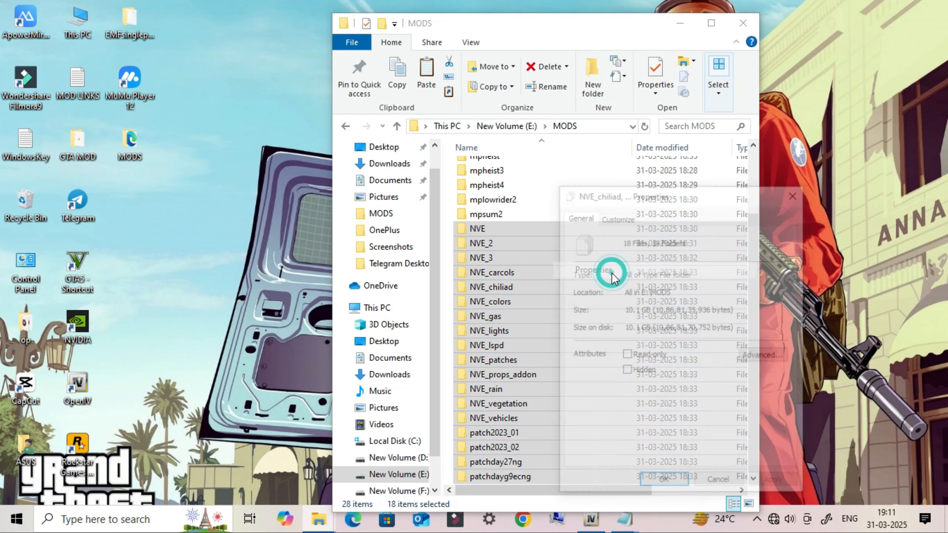
left_click(797, 192)
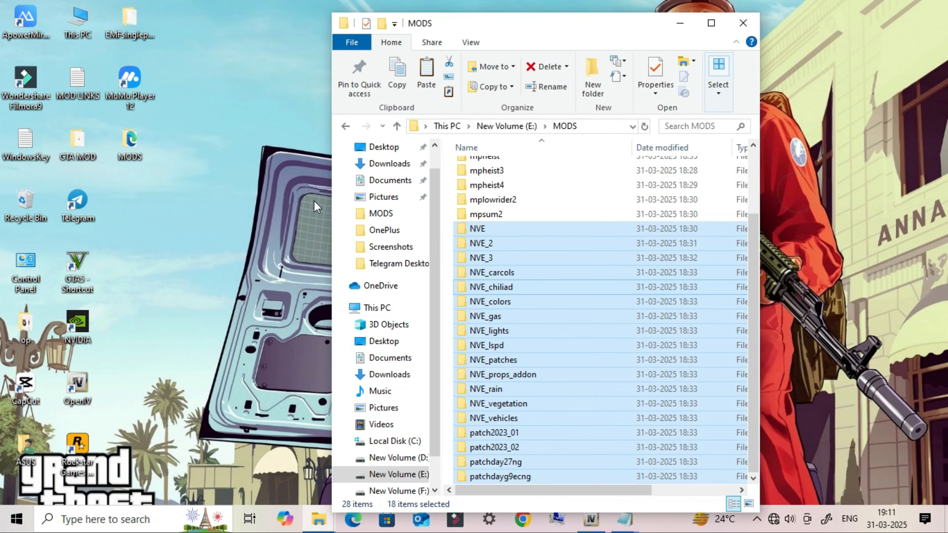
Step: Open the file location of the GTA5 desktop shortcut in a maximized window
right_click(77, 266)
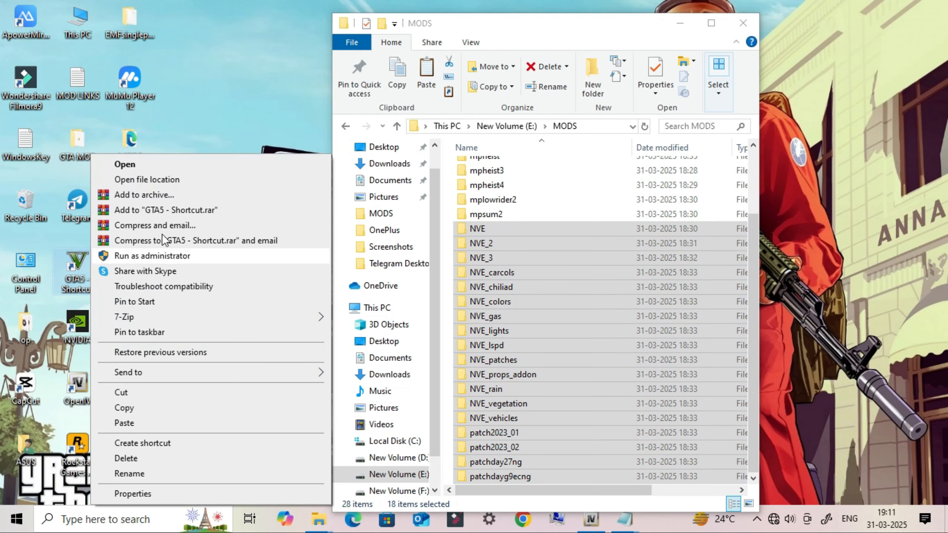
left_click(156, 181)
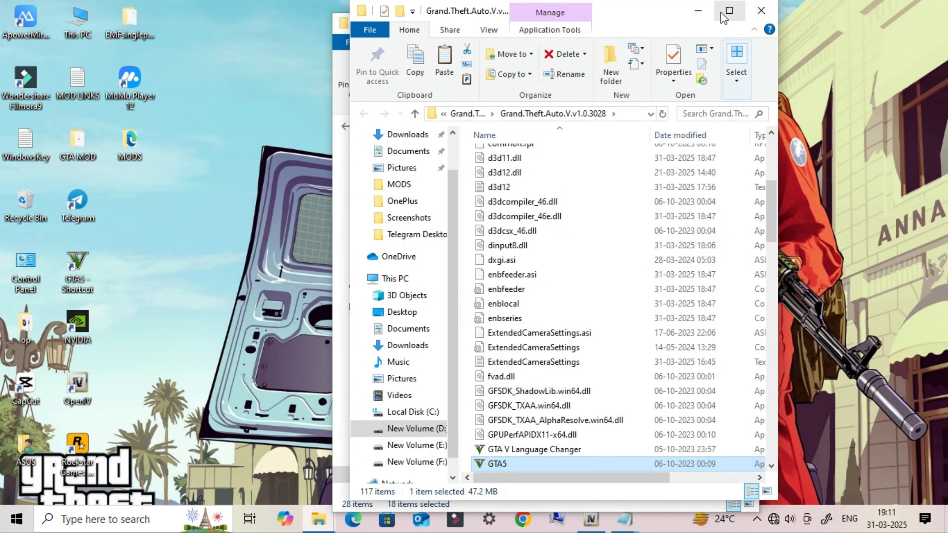
left_click(730, 12)
scroll(327, 287, "up", 5)
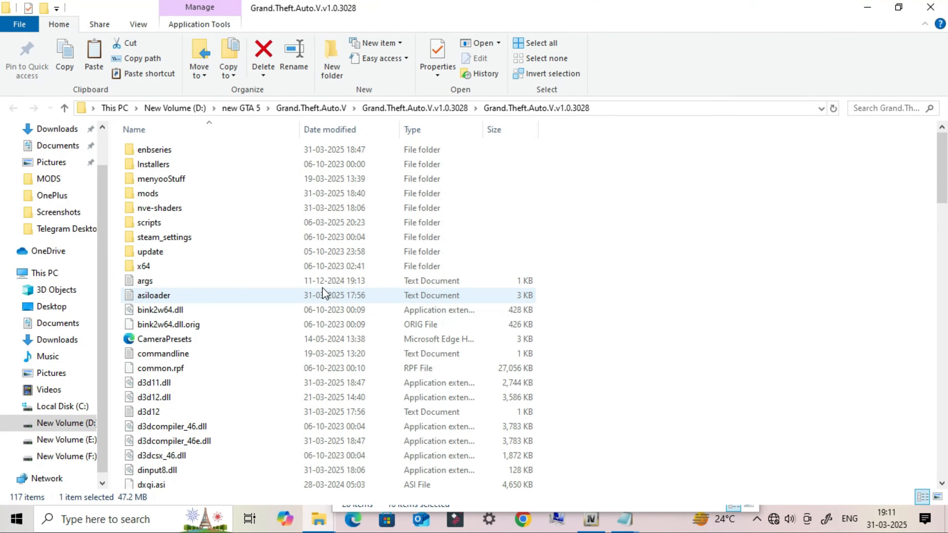
Step: Go to the mods/update/x64/dlcpacks folder inside the game directory
double_click(201, 193)
left_click(164, 150)
double_click(203, 151)
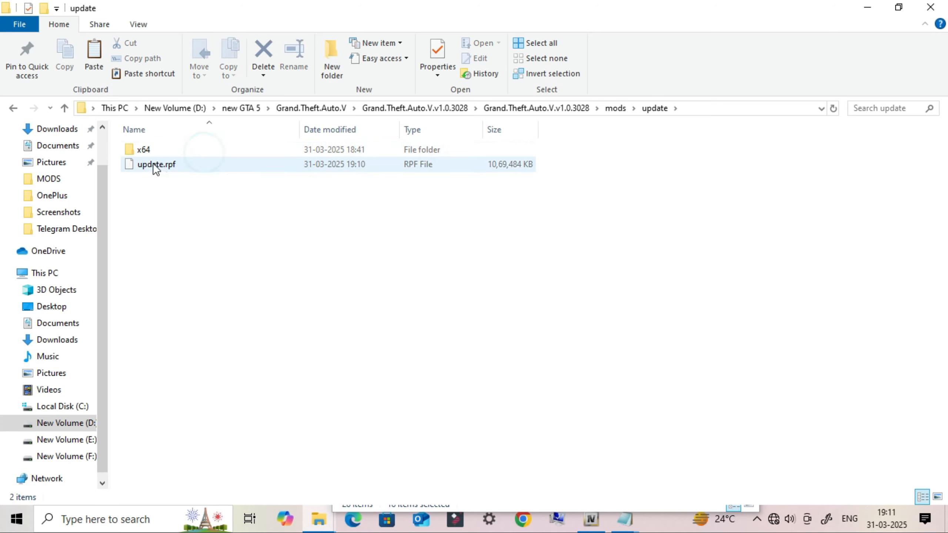
left_click(144, 148)
double_click(193, 151)
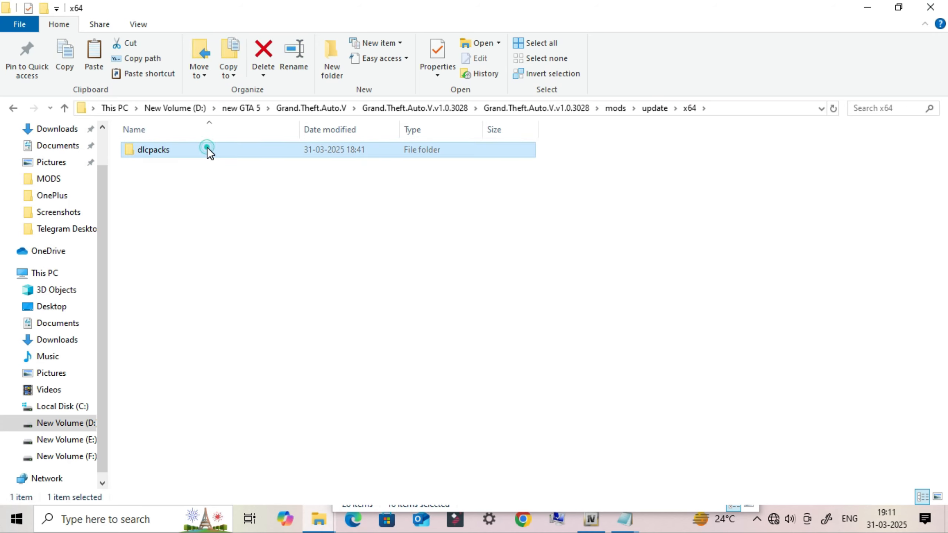
double_click(207, 149)
Step: Paste the copied mod folders into dlcpacks, skipping the dlc.rpf file that already exists there
left_click(316, 283)
right_click(415, 268)
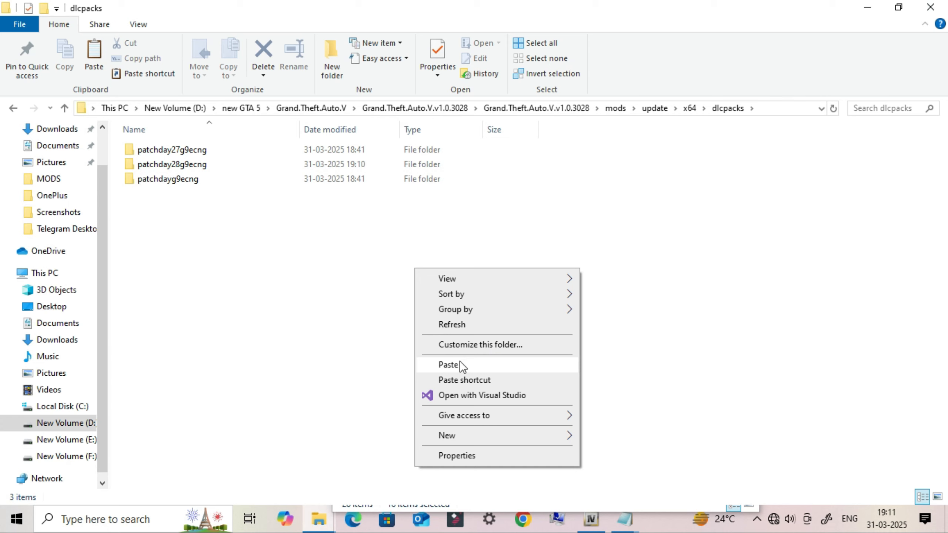
left_click(449, 365)
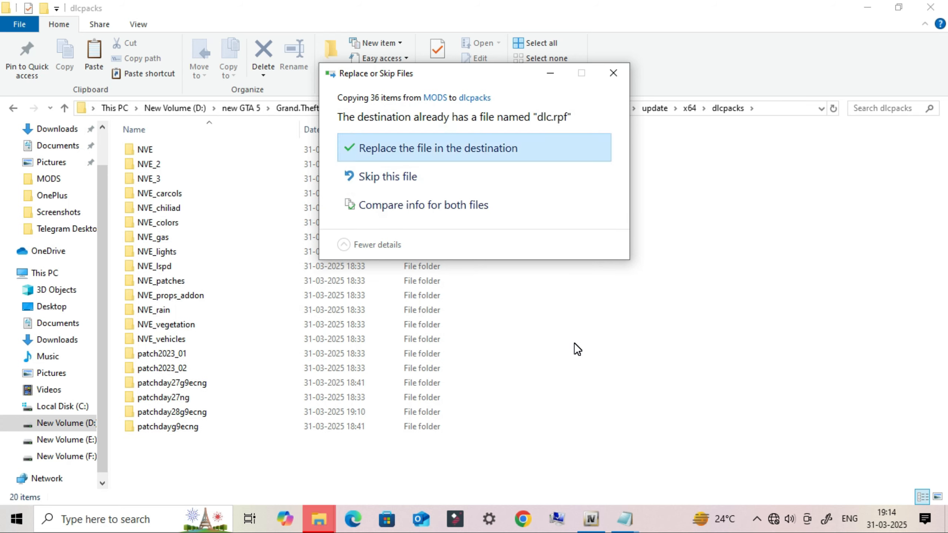
left_click(380, 178)
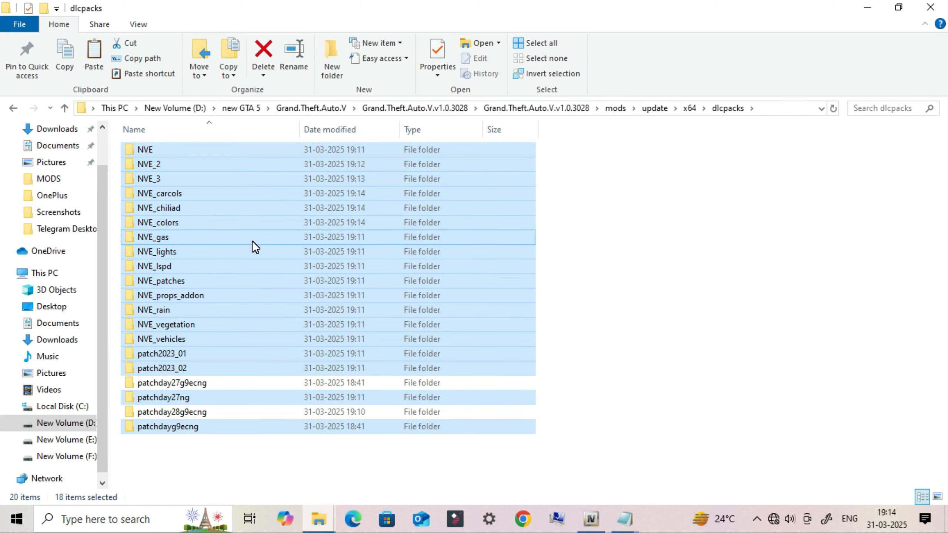
Step: Shrink the dlcpacks window and bring OpenIV up beside it
left_click_drag(248, 12, 279, 18)
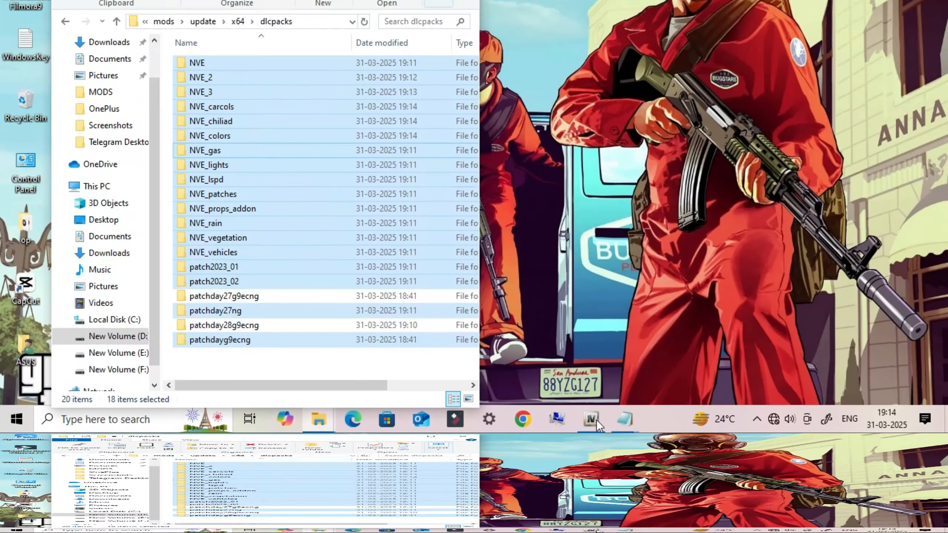
left_click(591, 519)
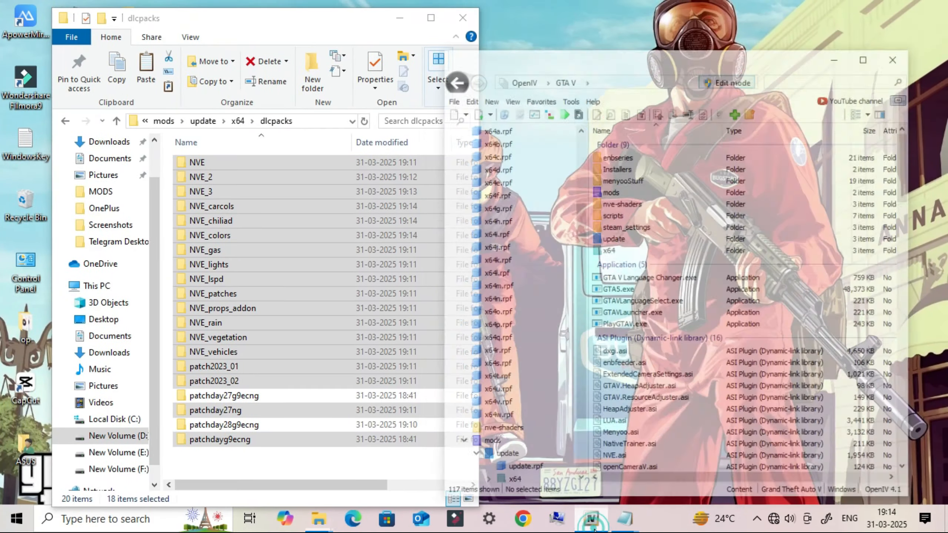
left_click_drag(658, 17, 677, 18)
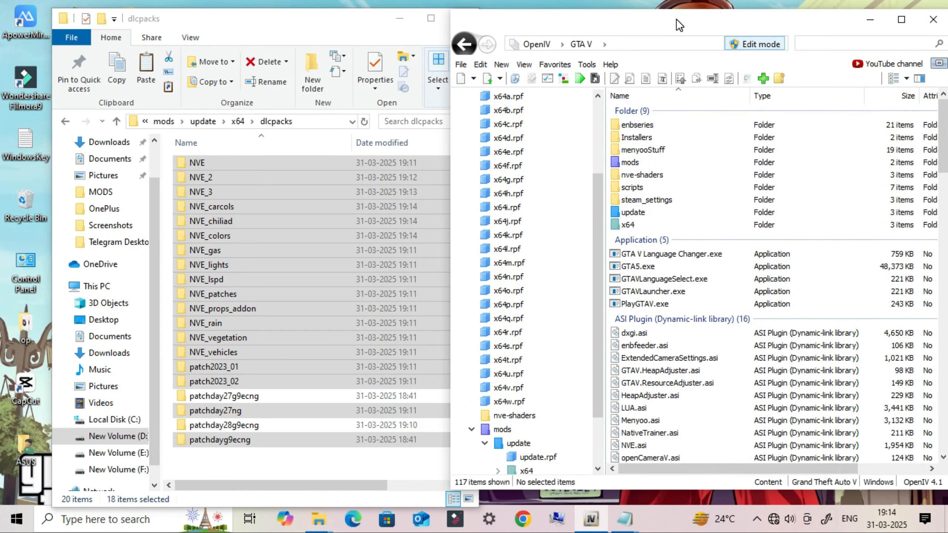
Step: Browse in OpenIV to mods/update/update.rpf/common/data
double_click(639, 162)
double_click(643, 124)
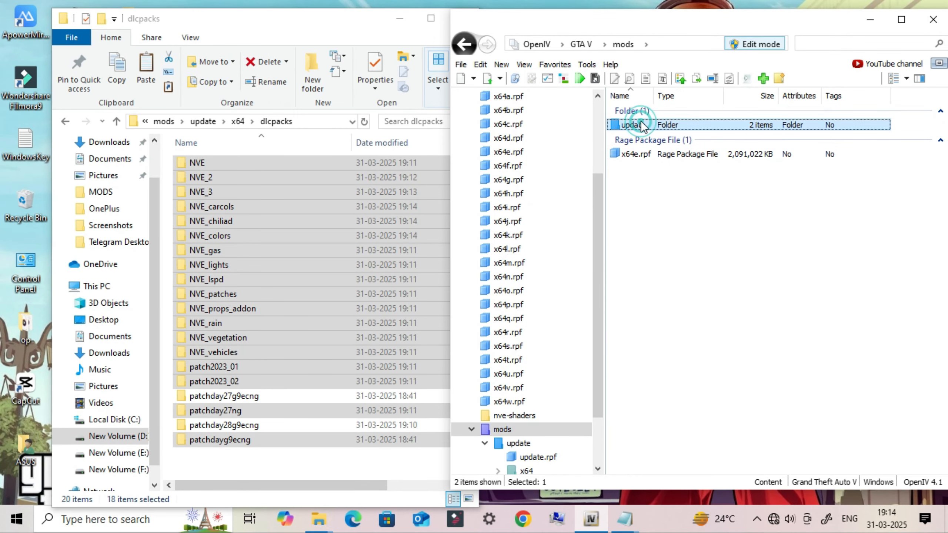
left_click(640, 153)
double_click(658, 153)
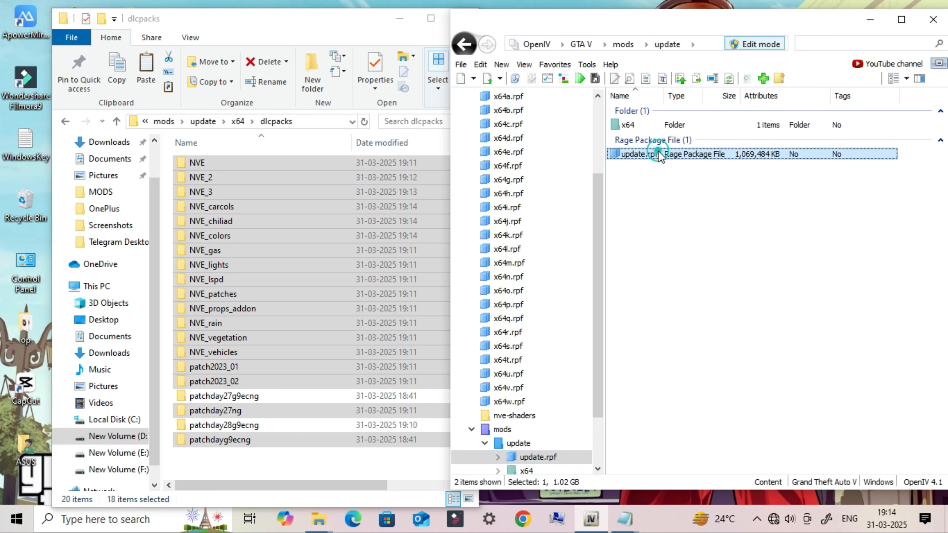
double_click(648, 124)
double_click(648, 124)
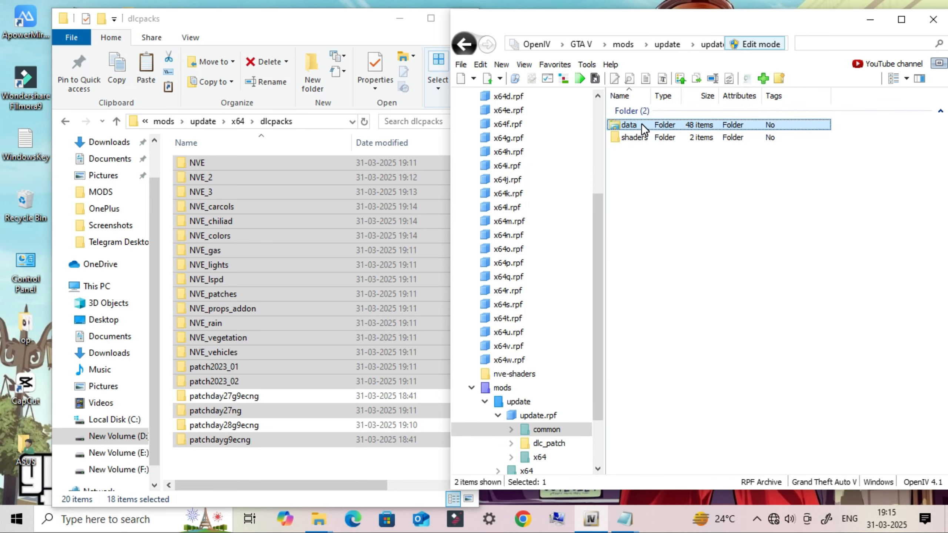
Step: Open dlclist.xml from the data folder in the OpenIV text editor and go to the end of its item list
scroll(688, 317, "down", 6)
scroll(694, 311, "down", 4)
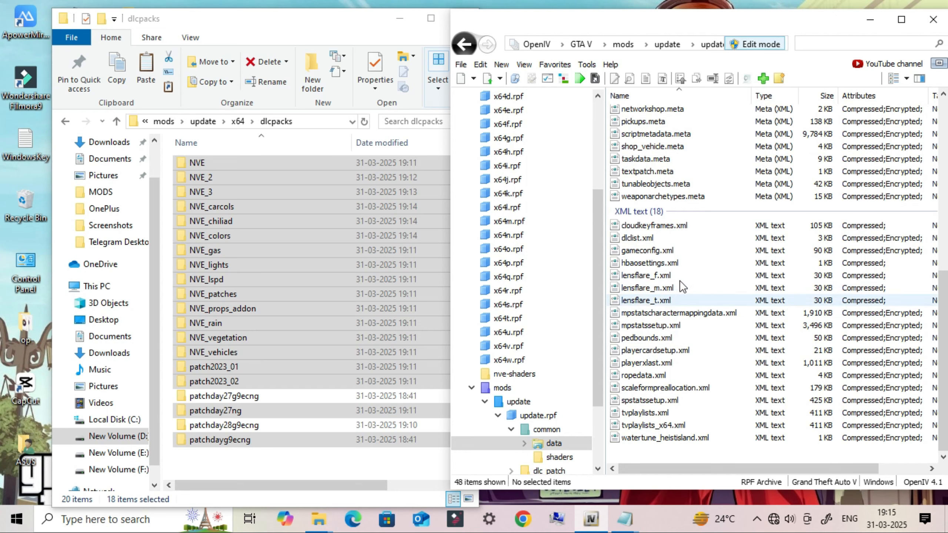
left_click(665, 237)
right_click(686, 238)
left_click(712, 262)
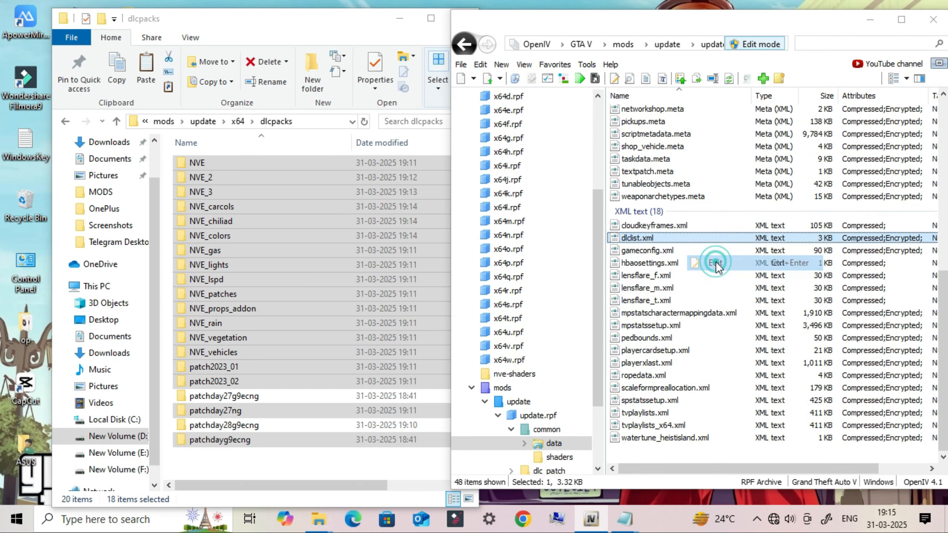
scroll(686, 258, "down", 18)
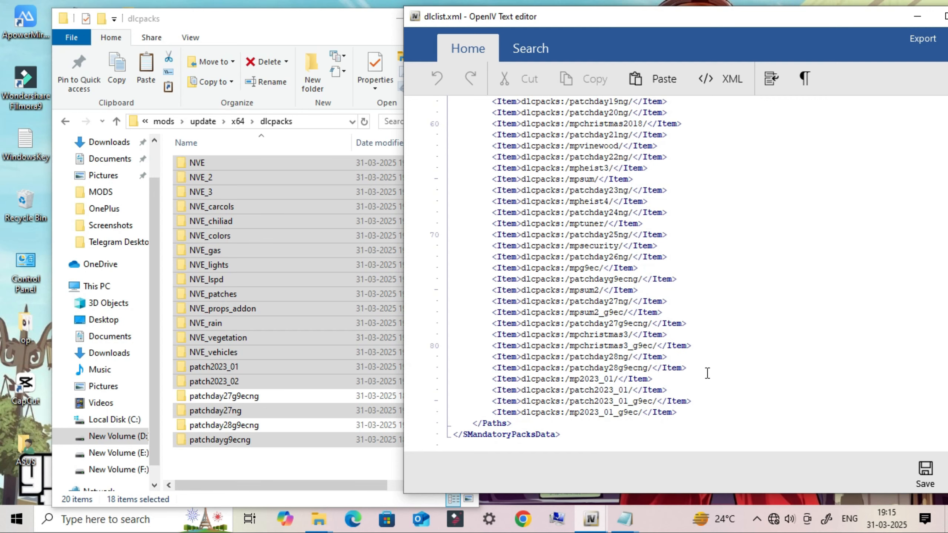
left_click(628, 525)
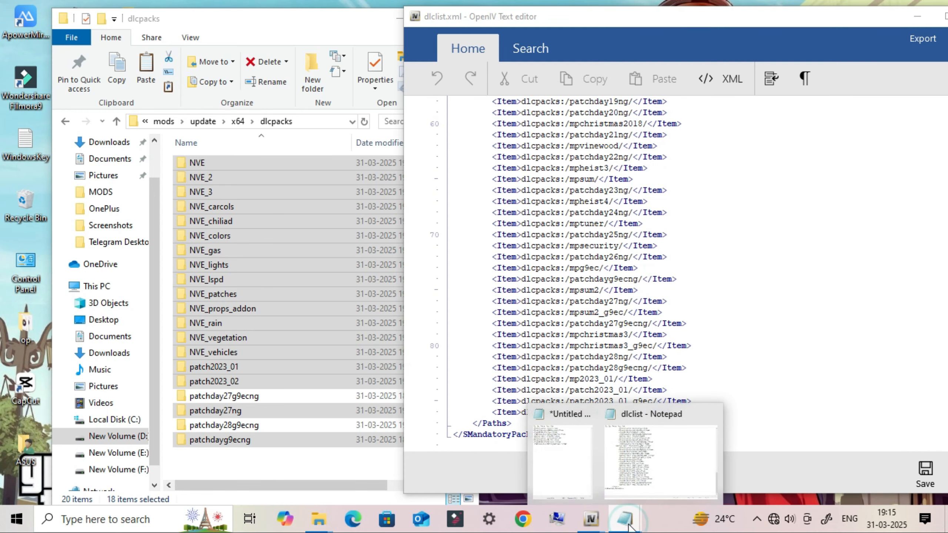
left_click(665, 461)
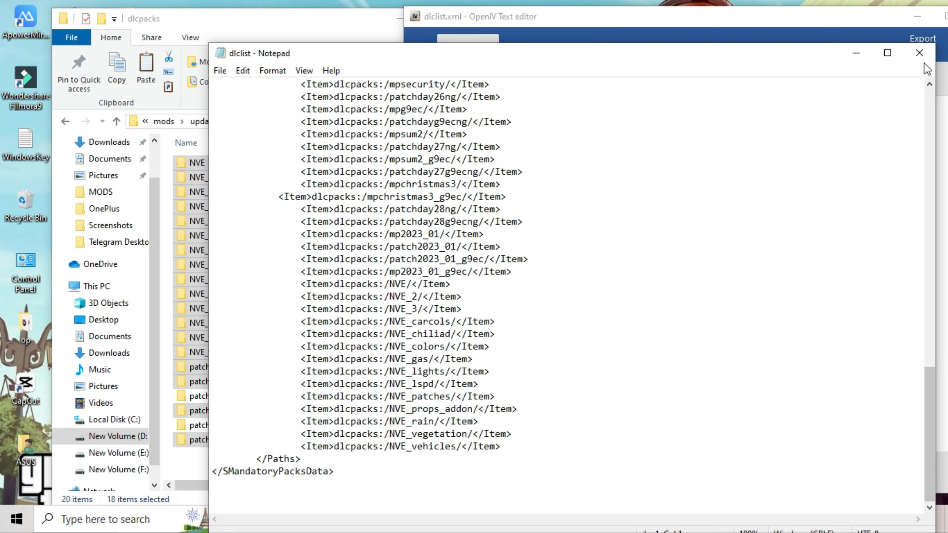
left_click(921, 54)
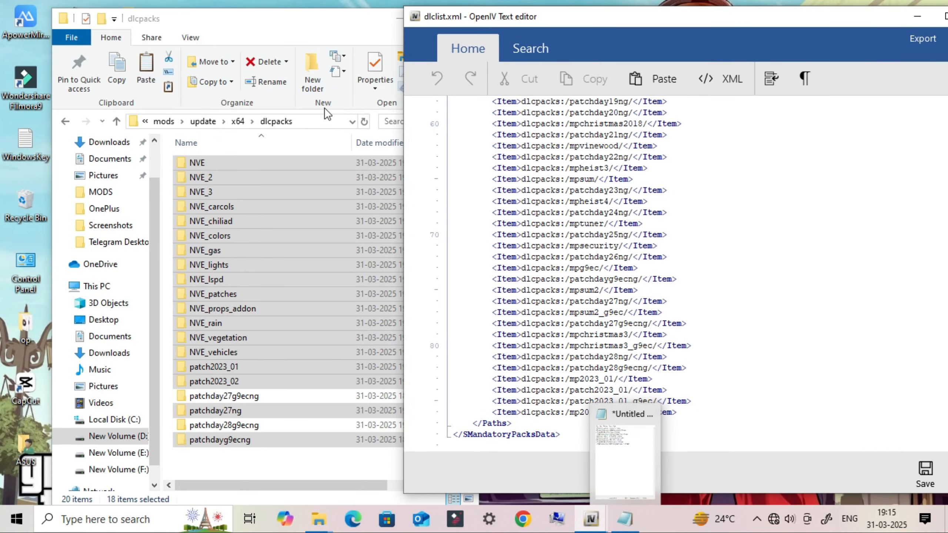
Step: Open the dlclist file from the desktop MODS folder for editing in Notepad and close the folder window
left_click_drag(267, 22, 375, 18)
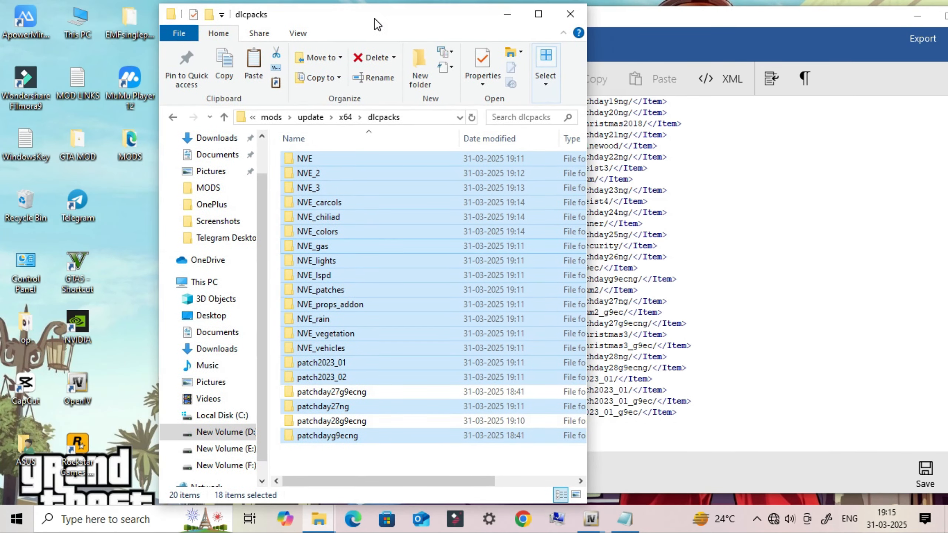
double_click(126, 143)
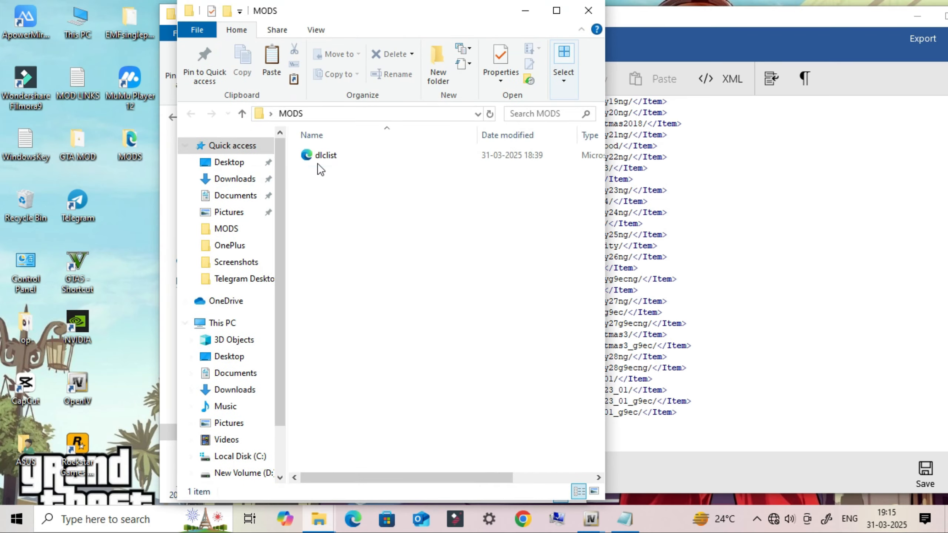
double_click(324, 155)
right_click(362, 158)
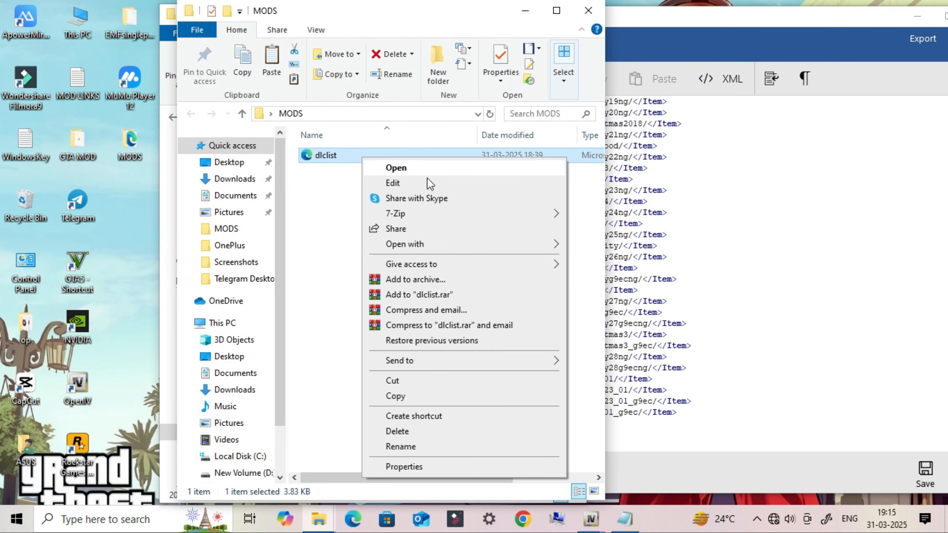
left_click(400, 182)
left_click(589, 10)
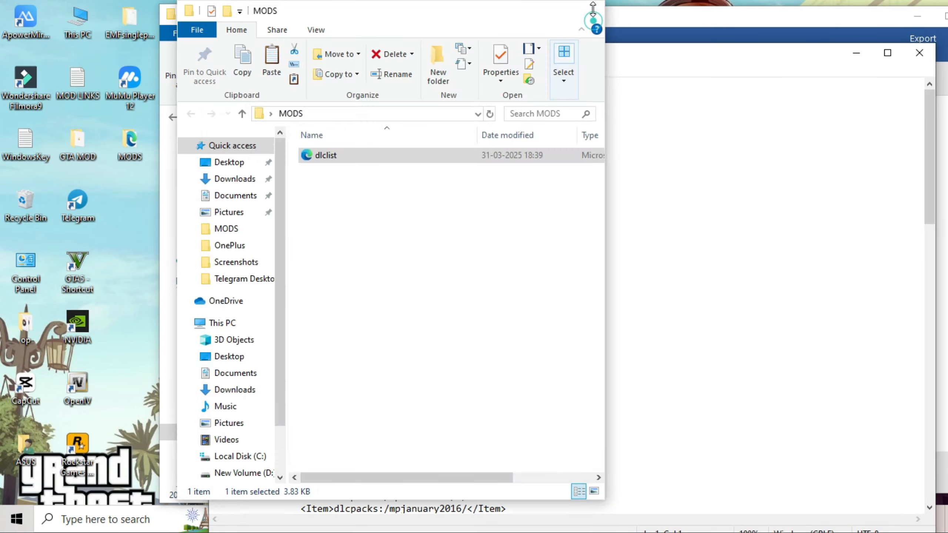
Step: Copy the item lines from NVE through NVE_vehicles in the Notepad dlclist and close Notepad
left_click_drag(641, 59, 943, 45)
left_click_drag(421, 16, 275, 17)
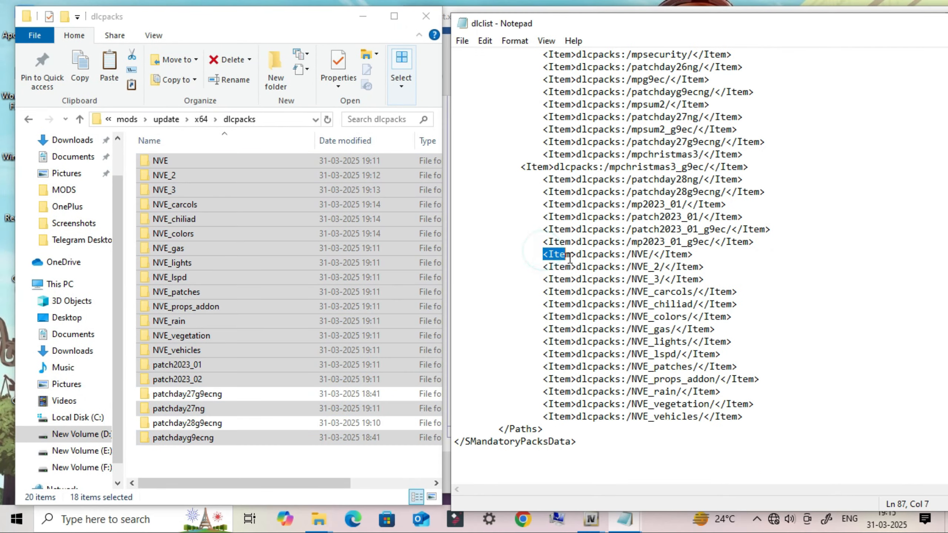
left_click_drag(543, 254, 748, 418)
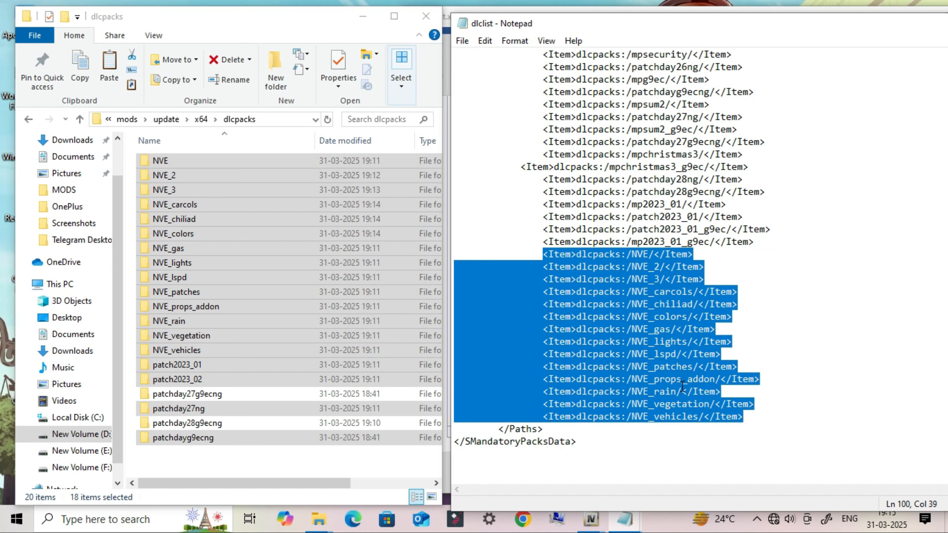
right_click(635, 302)
left_click(672, 135)
left_click_drag(808, 27, 525, 36)
left_click(818, 33)
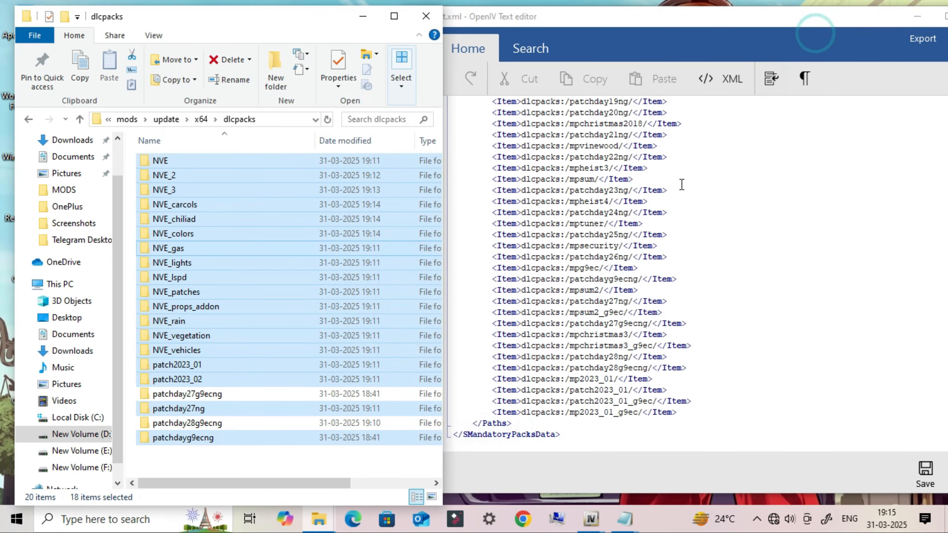
Step: Paste the copied NVE through NVE_vehicles item lines on a new line after mp2023_01_g9ec in dlclist.xml
left_click(682, 416)
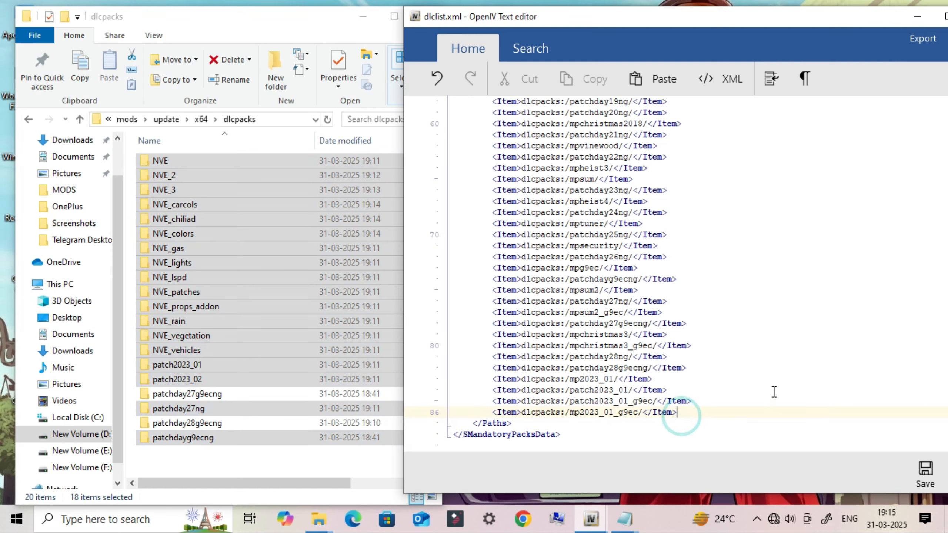
key("Return")
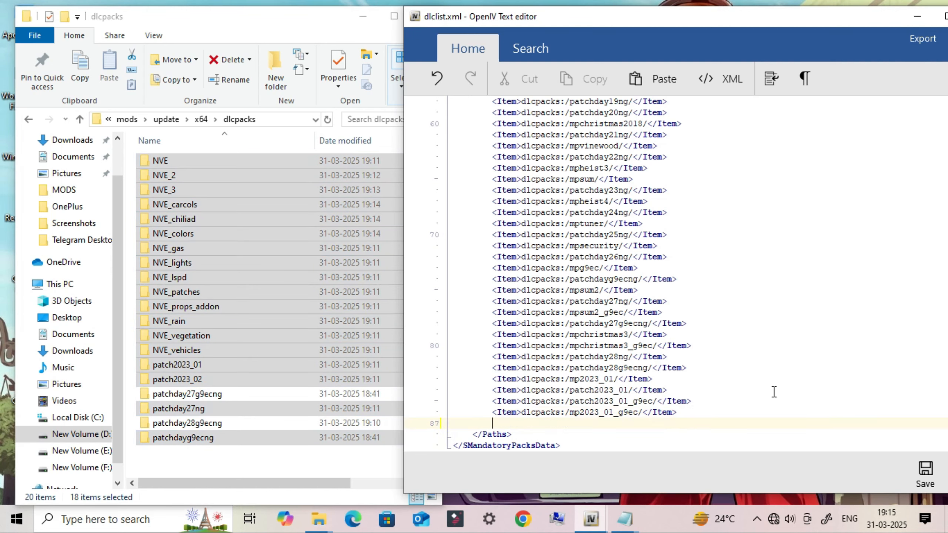
key("ctrl+v")
scroll(790, 391, "down", 1)
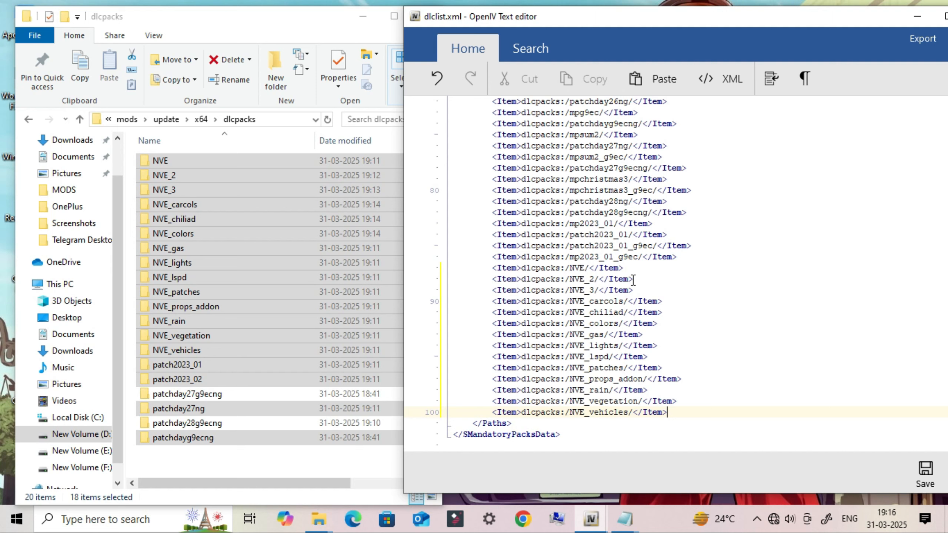
Step: Copy the NVE_2 item line and paste it twice on new lines after the NVE_vehicles item
left_click_drag(633, 278, 497, 280)
right_click(498, 280)
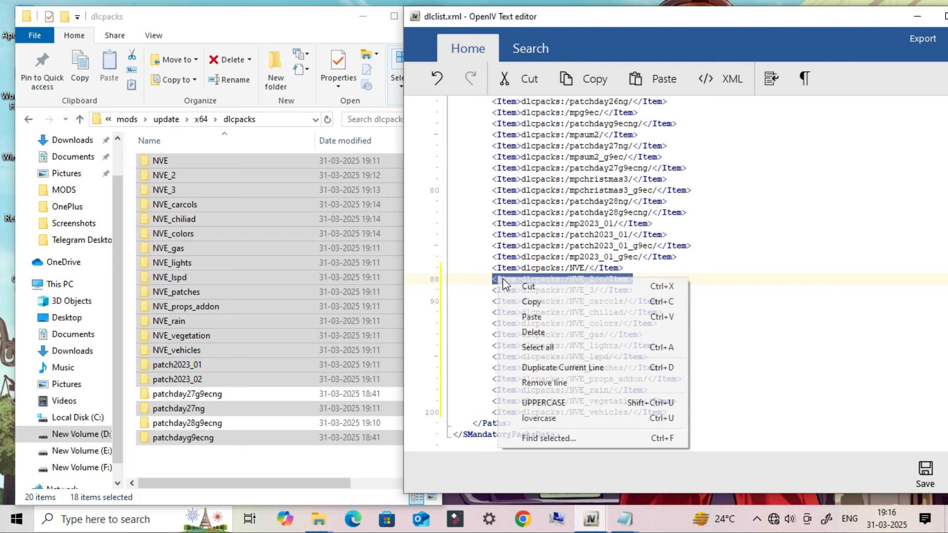
left_click(531, 302)
left_click(665, 413)
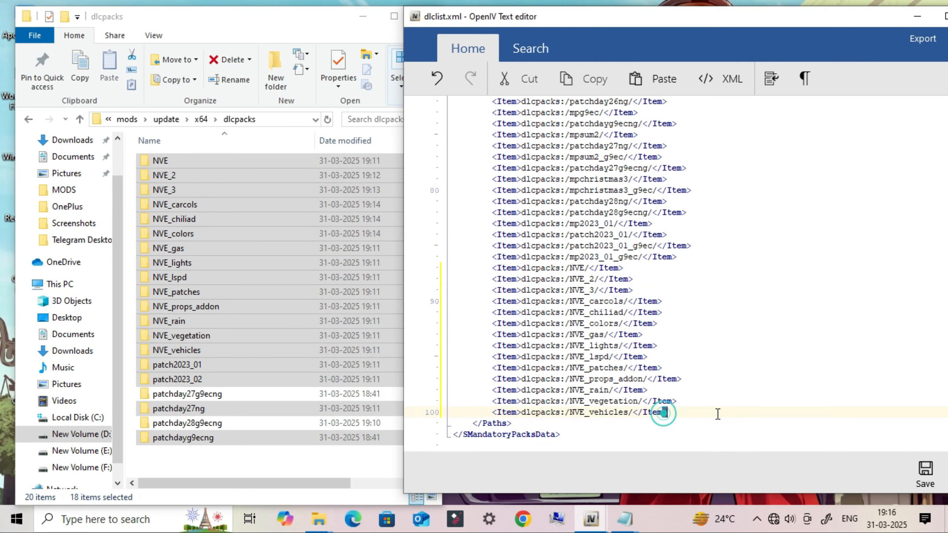
key("Return")
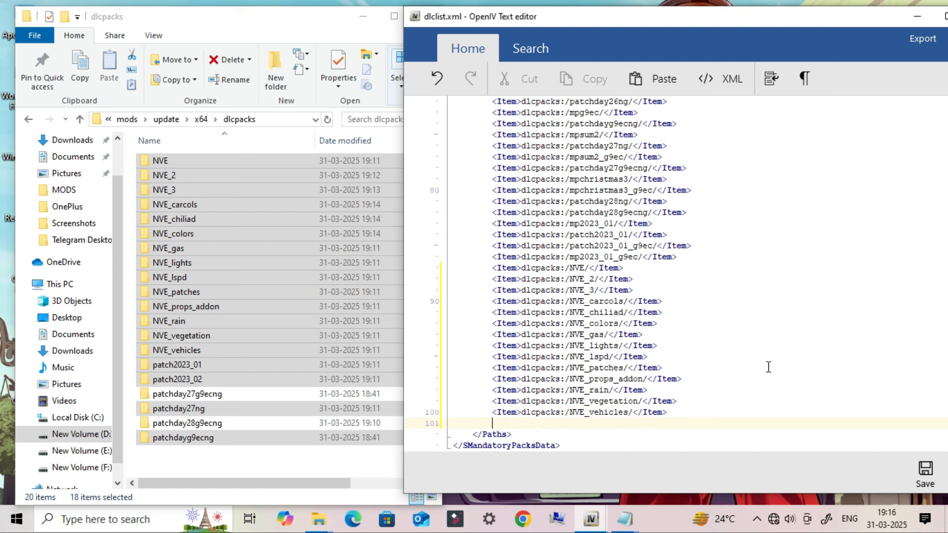
key("ctrl+v")
key("Return")
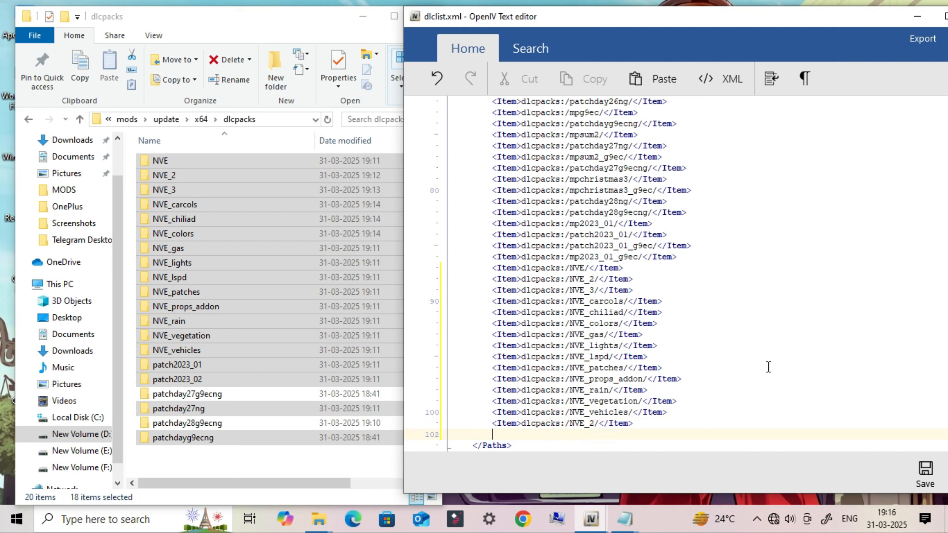
key("ctrl+v")
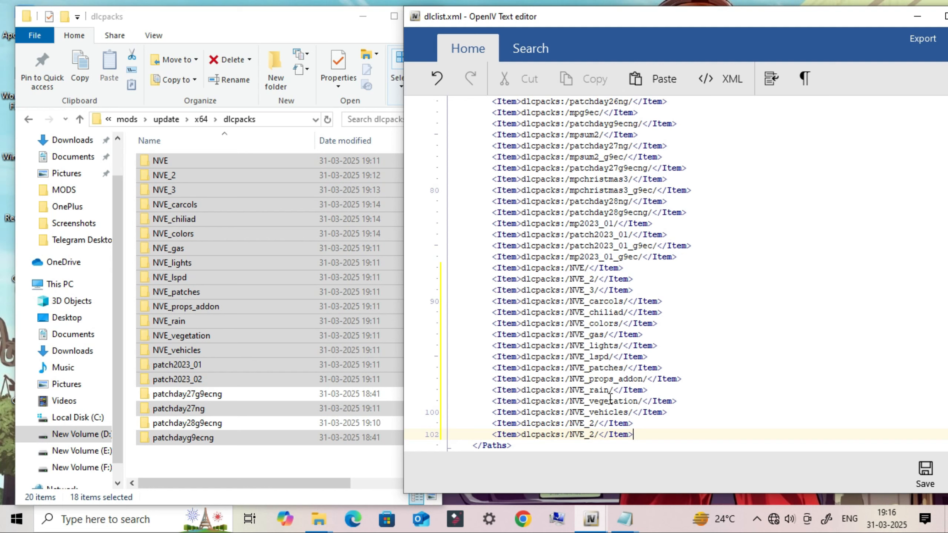
Step: Clear the pack names in the two pasted duplicate lines and fill the first with patchday27ng, copied from the folder's name
left_click(595, 425)
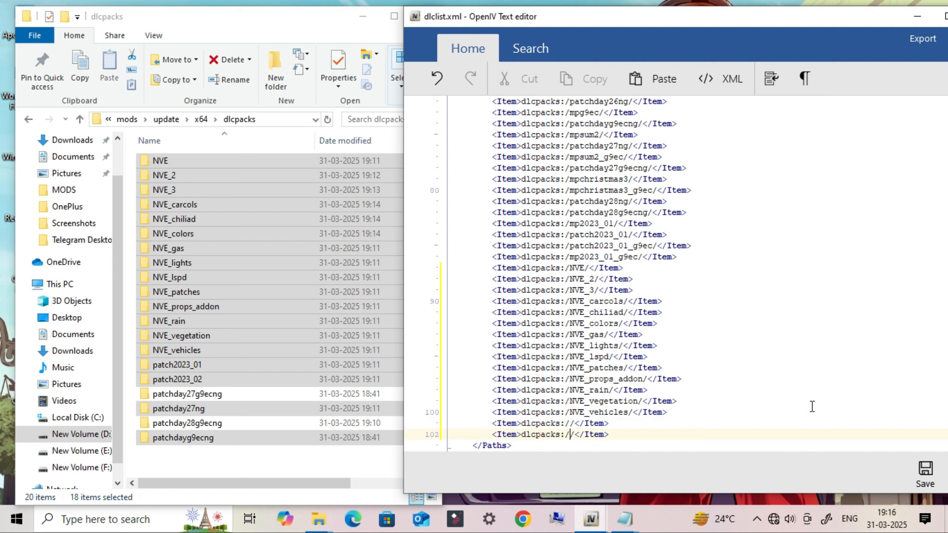
left_click(570, 423)
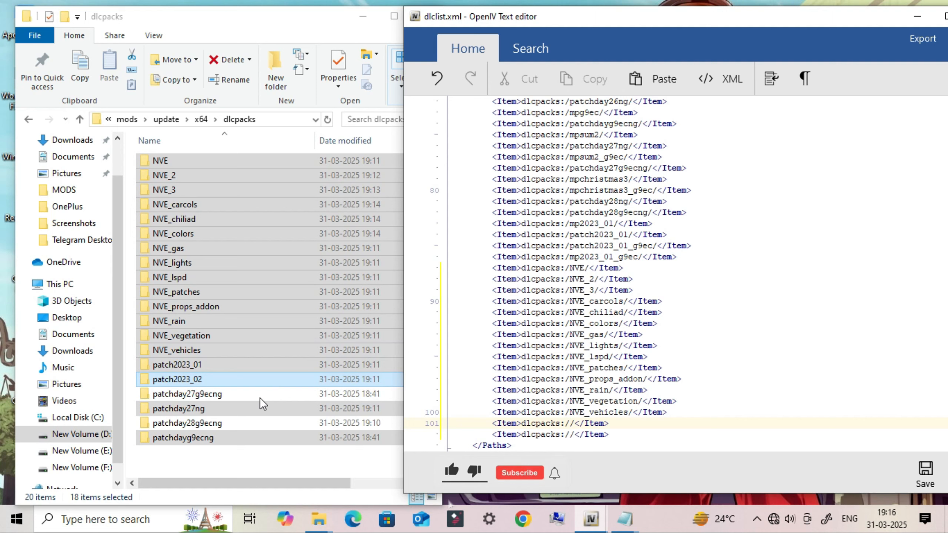
right_click(205, 409)
left_click(248, 376)
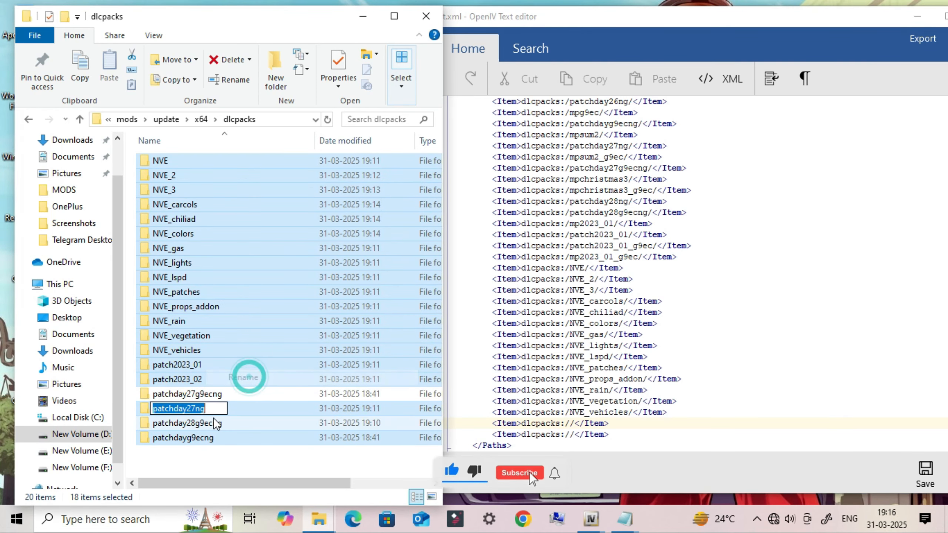
right_click(192, 406)
left_click(230, 258)
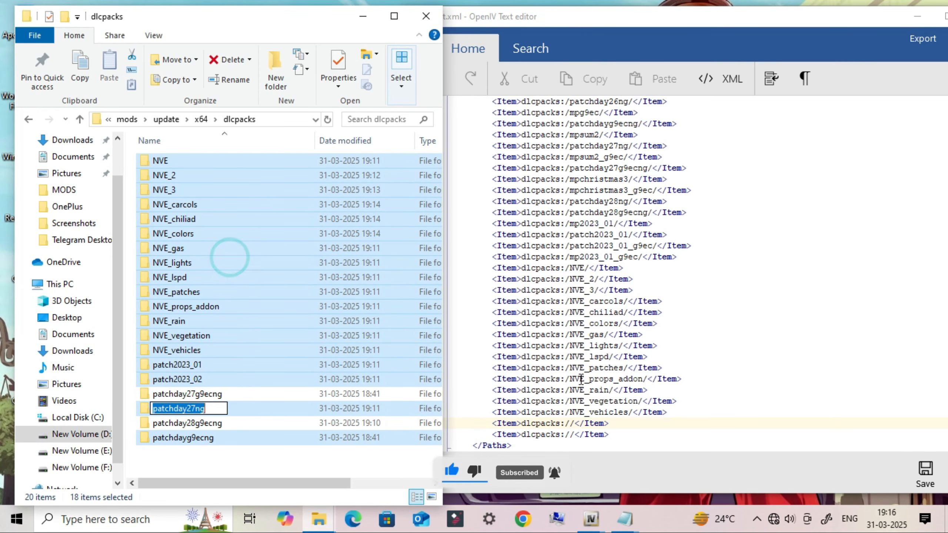
left_click(570, 423)
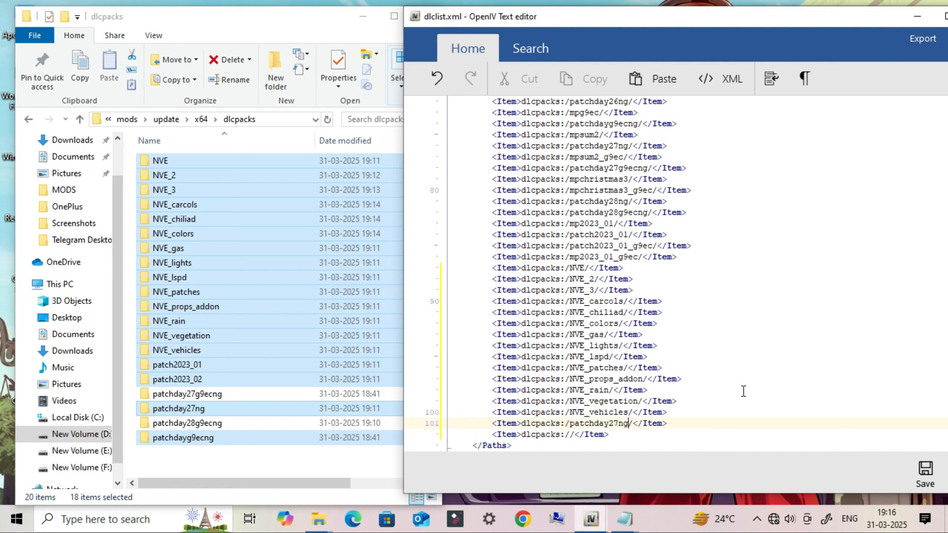
Step: Fill the last item line with patchdayg9ecng, copied from the folder's name, and save dlclist.xml
left_click(571, 435)
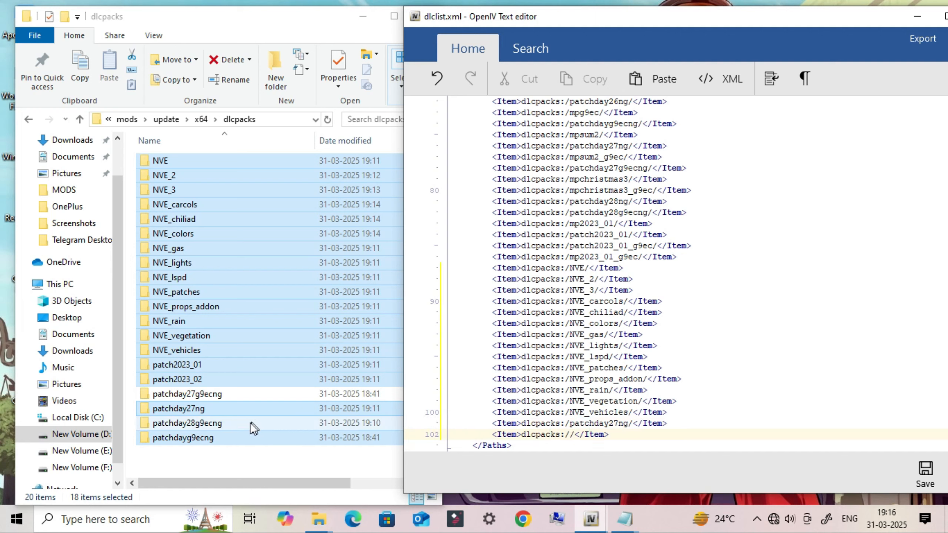
right_click(218, 438)
left_click(272, 407)
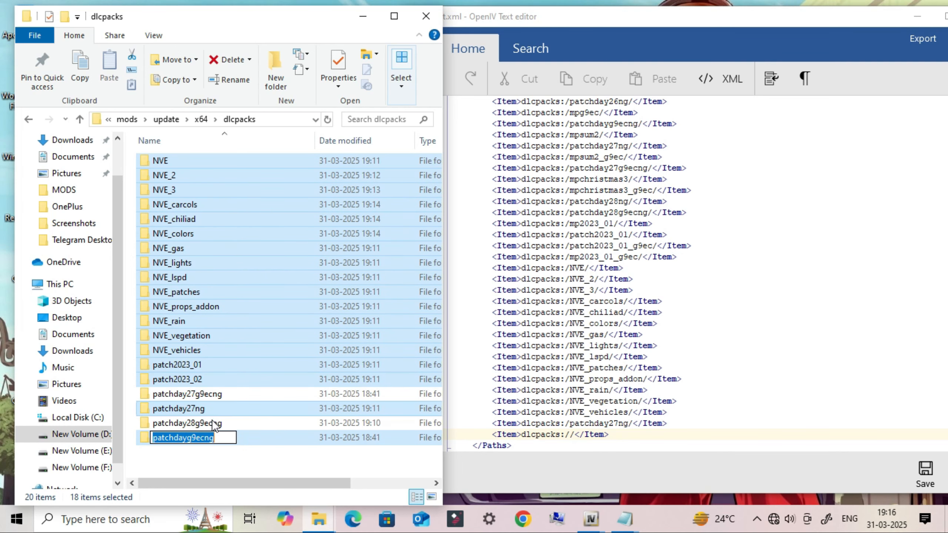
right_click(201, 434)
left_click(240, 288)
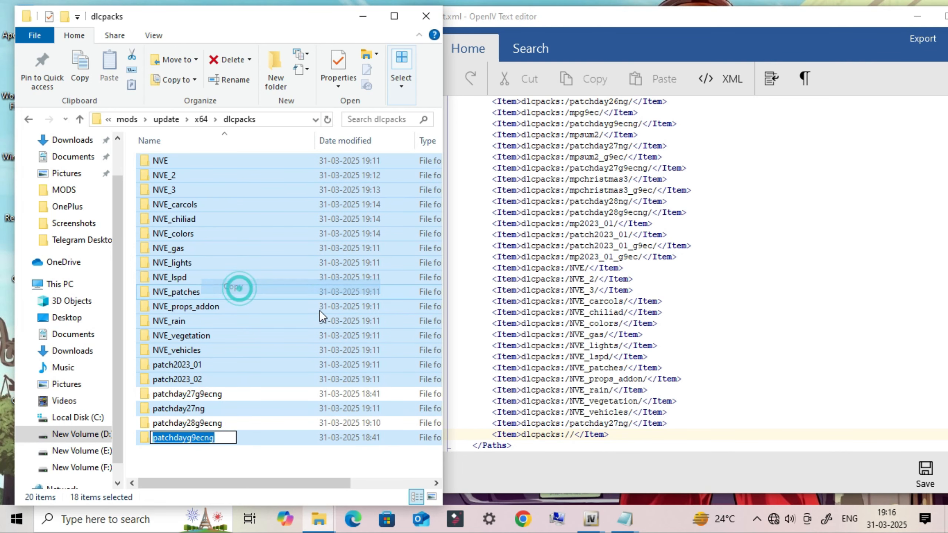
left_click(573, 435)
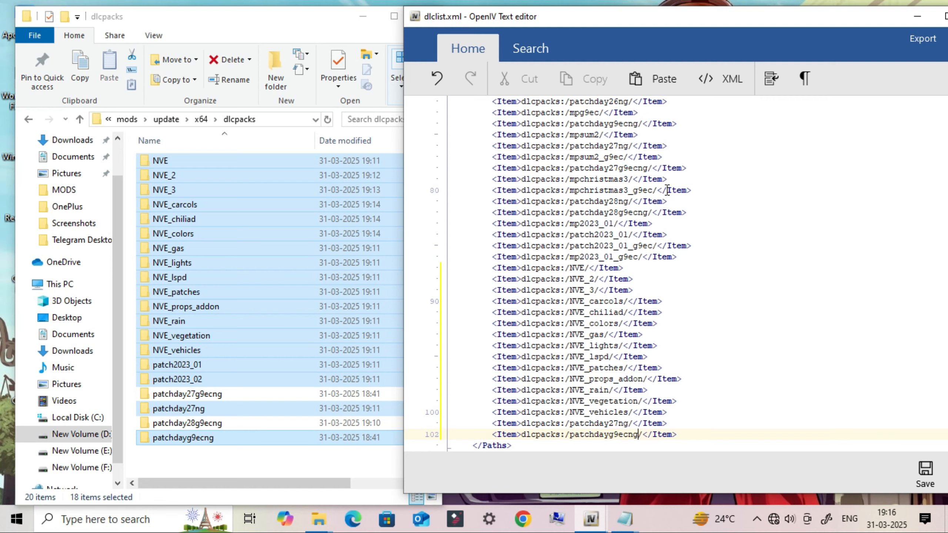
left_click_drag(794, 16, 677, 23)
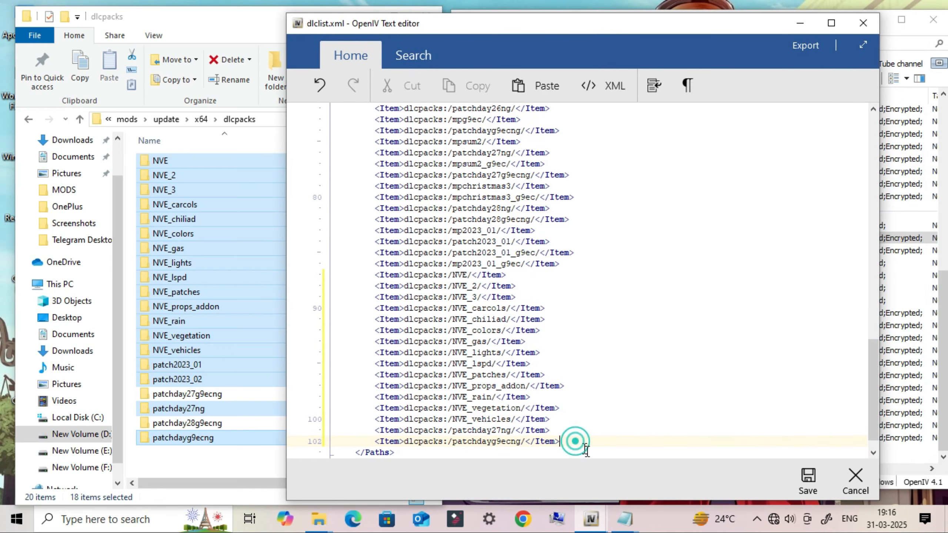
left_click(807, 479)
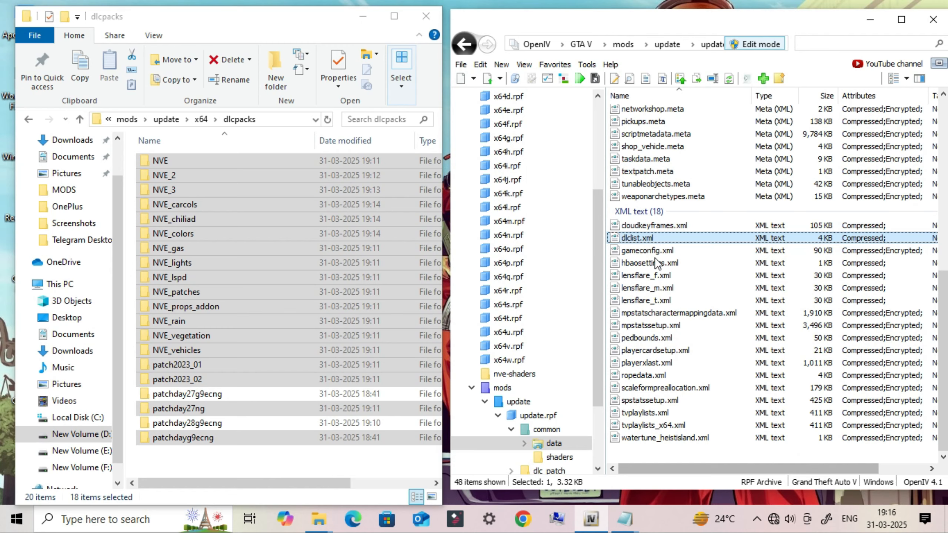
Step: Minimize the dlcpacks folder window and return to the GTA V root folder in OpenIV
scroll(657, 263, "up", 9)
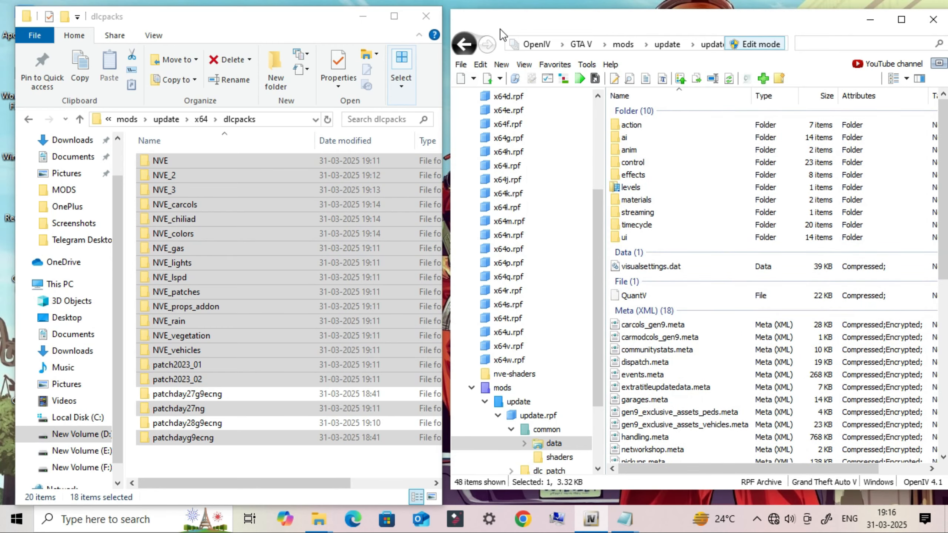
left_click(364, 17)
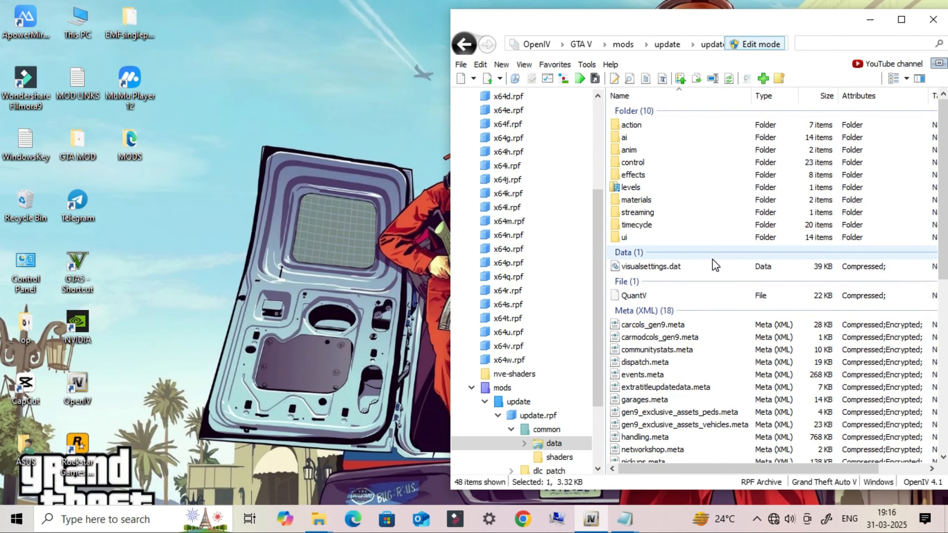
scroll(551, 256, "up", 4)
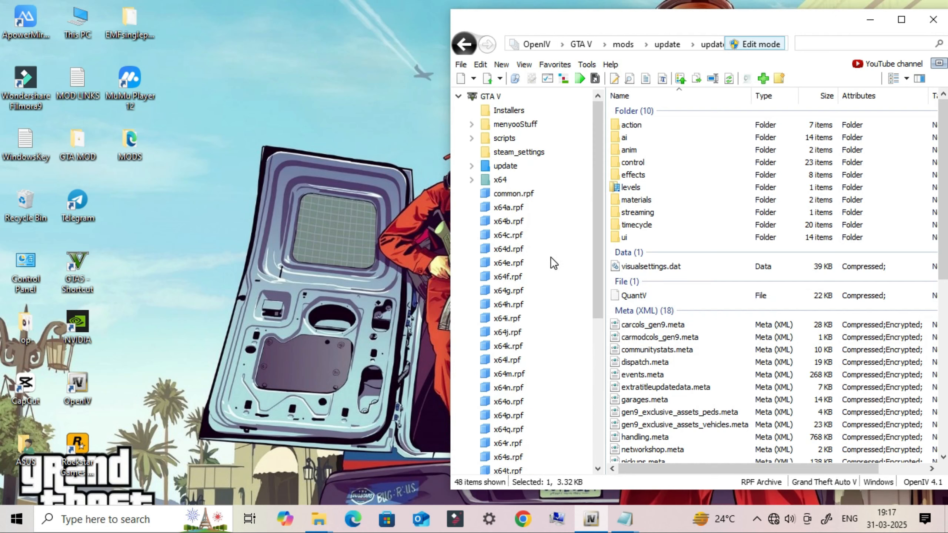
left_click(489, 97)
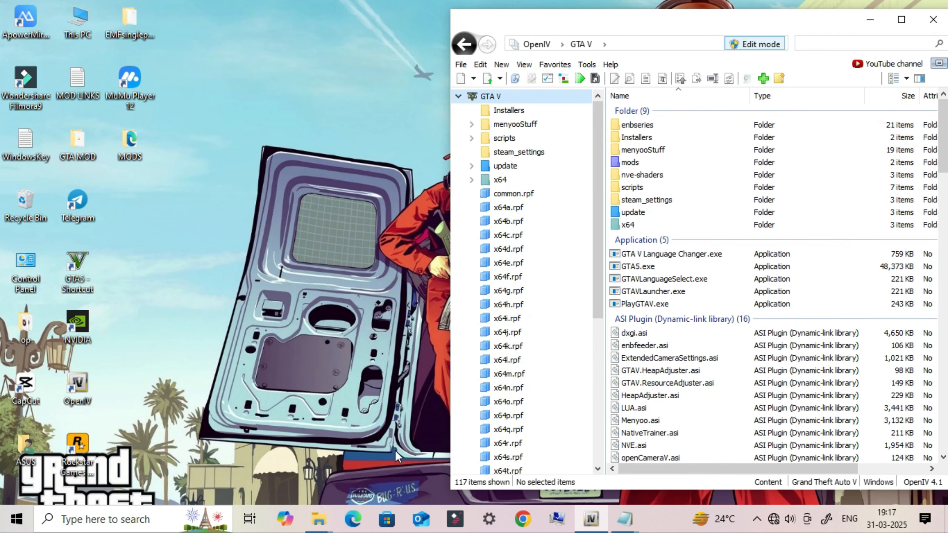
Step: Switch to the NaturalVision Evolved folder window in File Explorer and open its Optional Add-Ons folder beside OpenIV
left_click(323, 528)
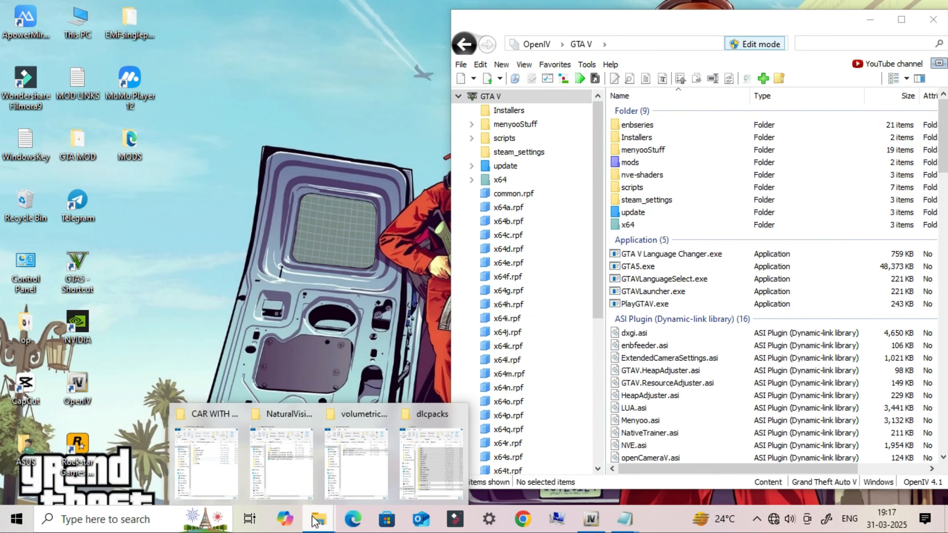
left_click(266, 450)
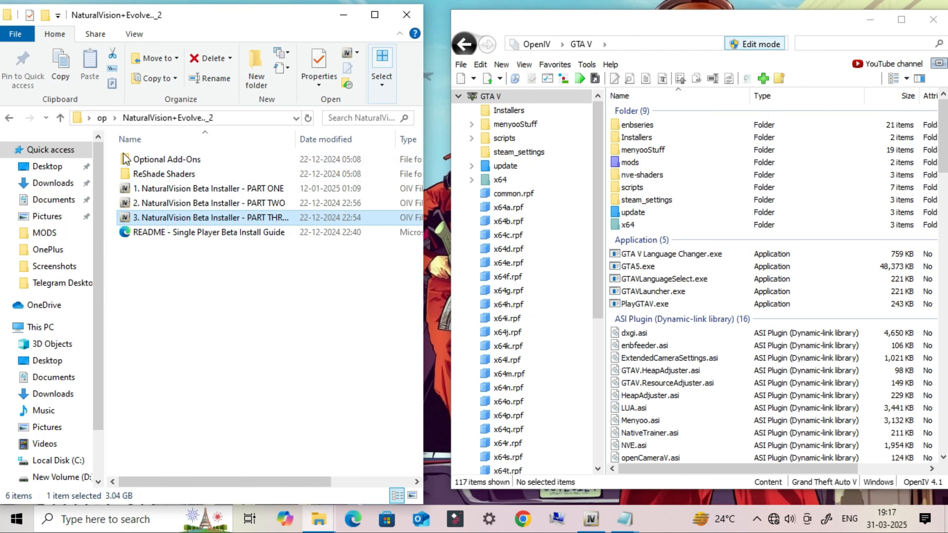
left_click(176, 159)
double_click(233, 161)
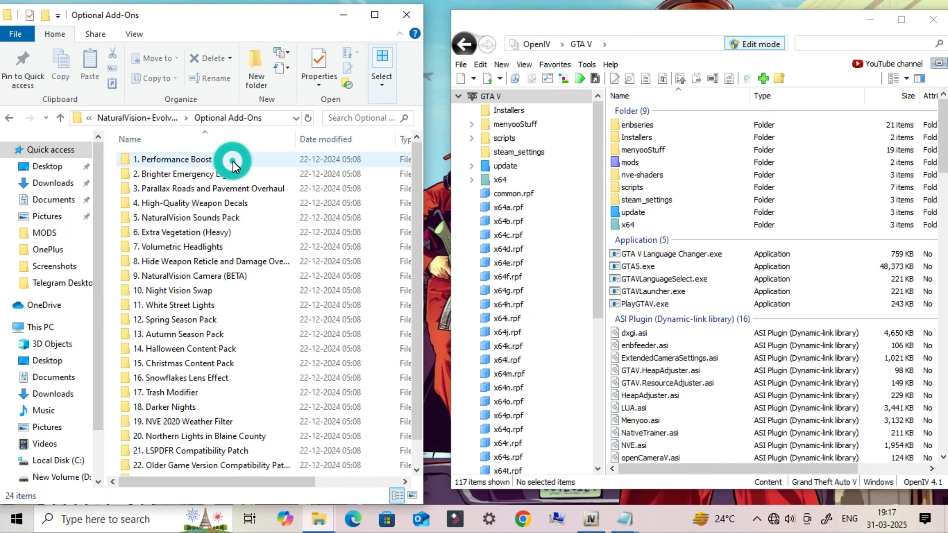
left_click_drag(272, 18, 294, 23)
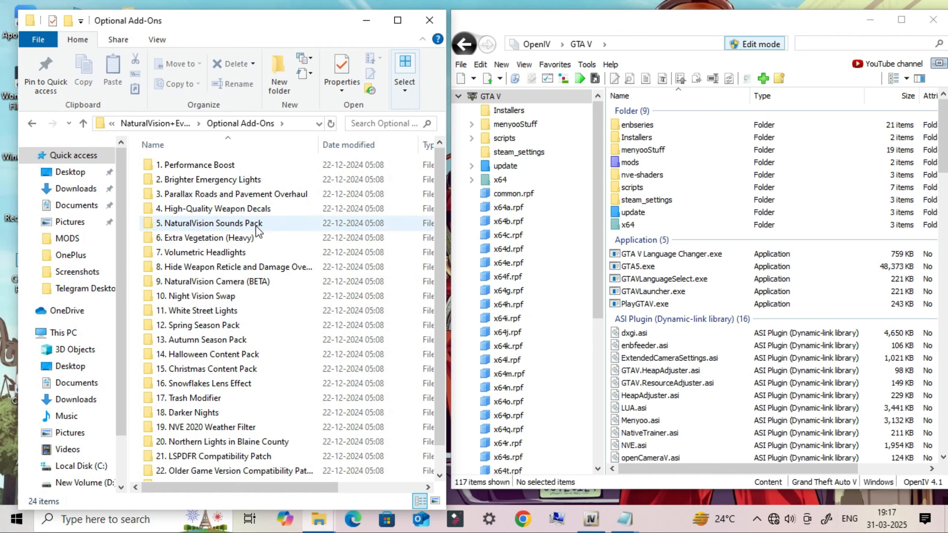
Step: Install the Parallax Roads and Pavement Overhaul add-on package into the mods folder with OpenIV and close the package installer
left_click(223, 209)
left_click(250, 194)
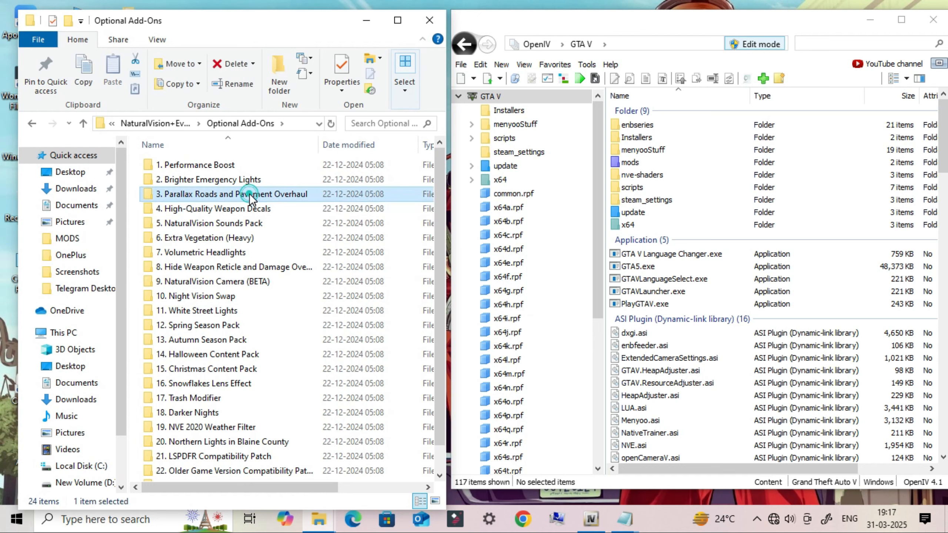
double_click(261, 195)
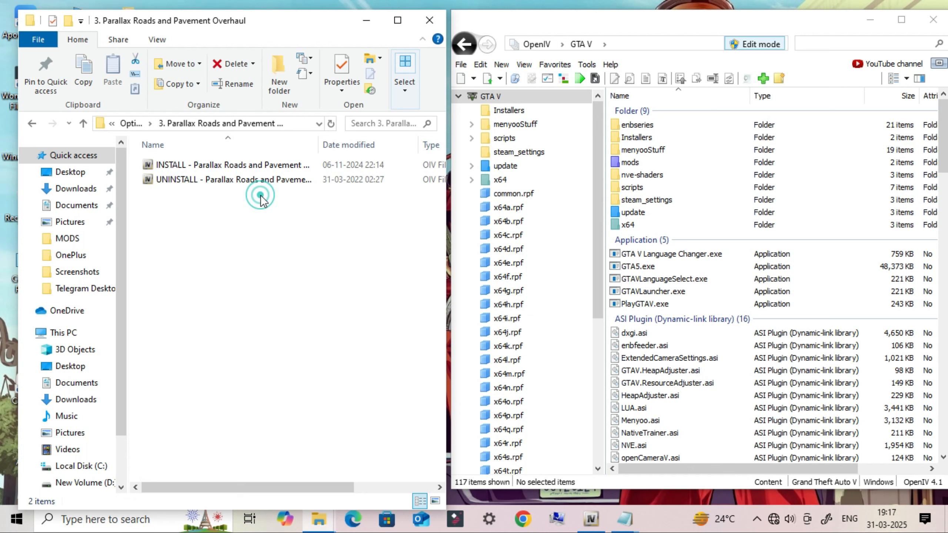
left_click_drag(204, 165, 774, 240)
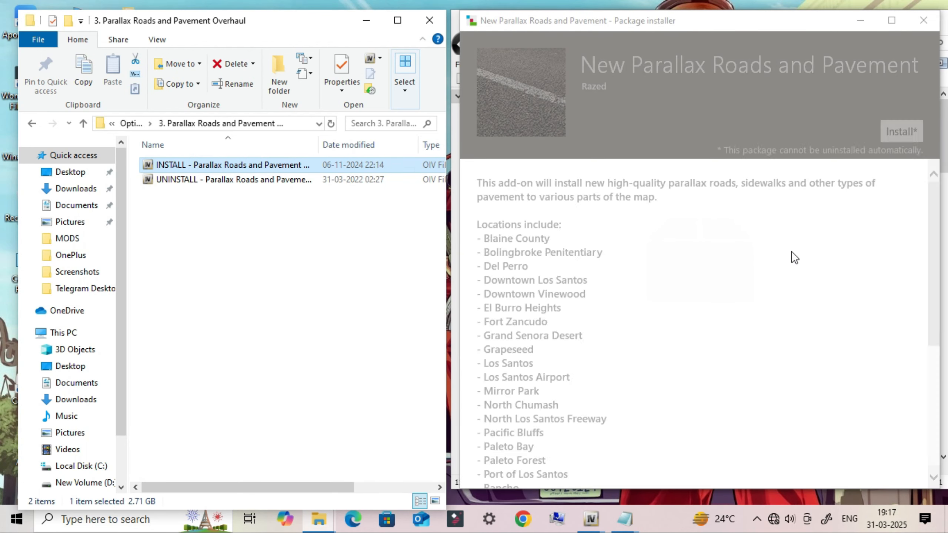
left_click(894, 127)
left_click(627, 233)
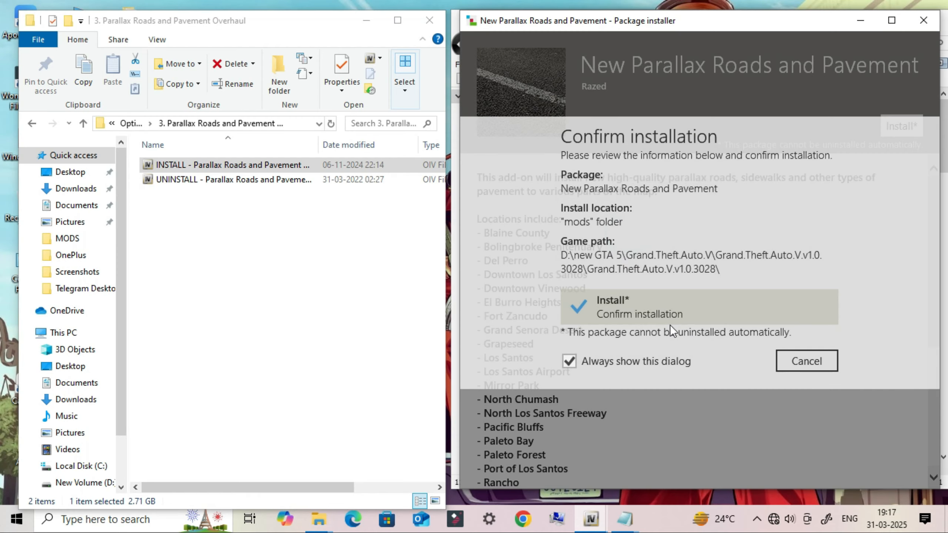
left_click(669, 321)
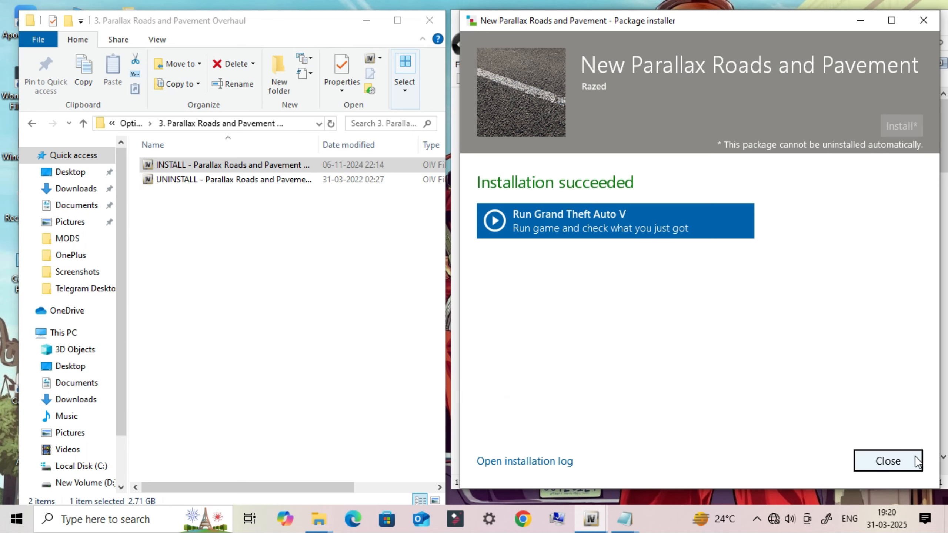
left_click(885, 460)
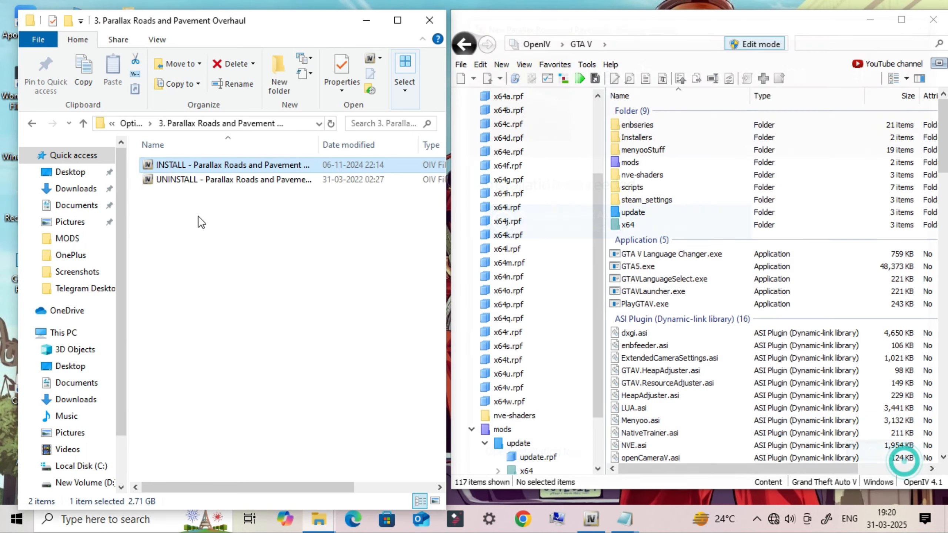
Step: Go back to Optional Add-Ons and open the 4. High-Quality Weapon Decals folder
left_click(83, 123)
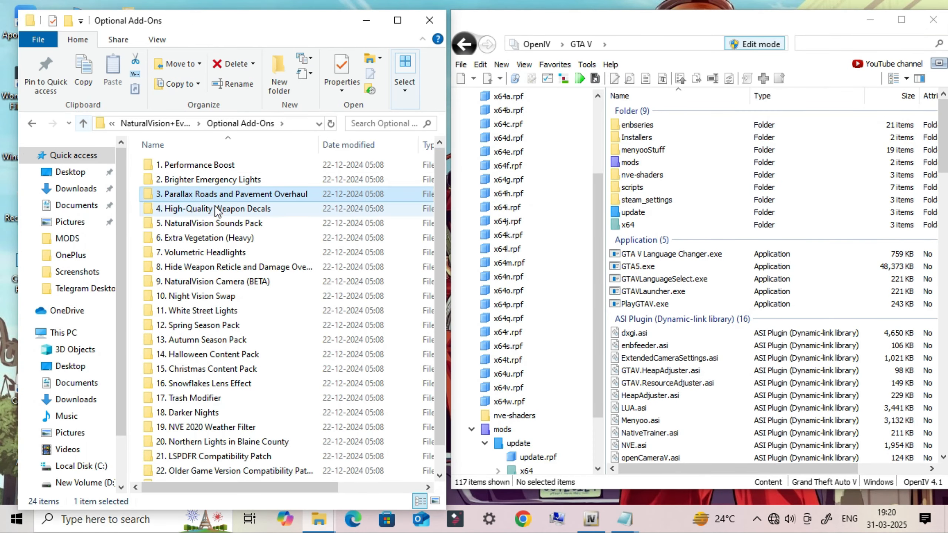
left_click(210, 211)
double_click(224, 210)
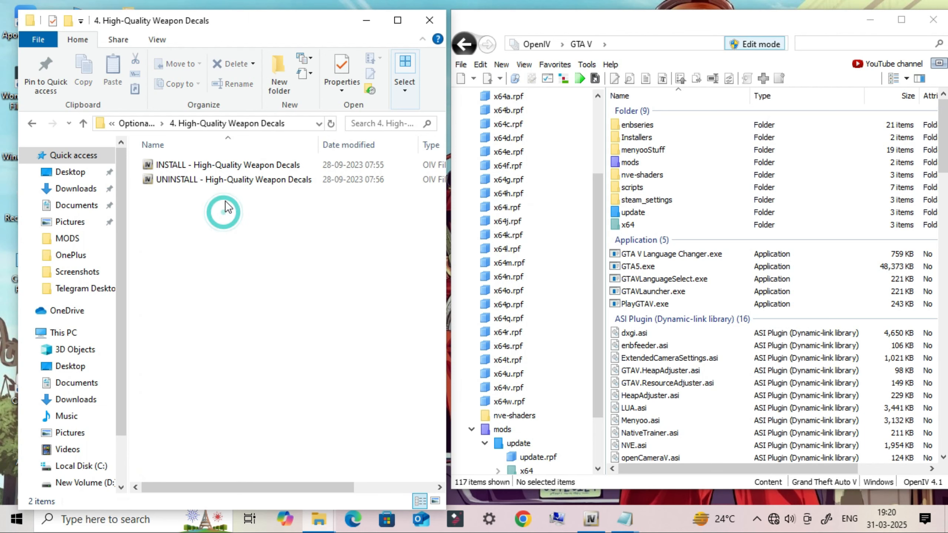
Step: Install the High-Quality Weapon Decals add-on package into the mods folder with OpenIV and close the package installer
left_click_drag(201, 165, 313, 265)
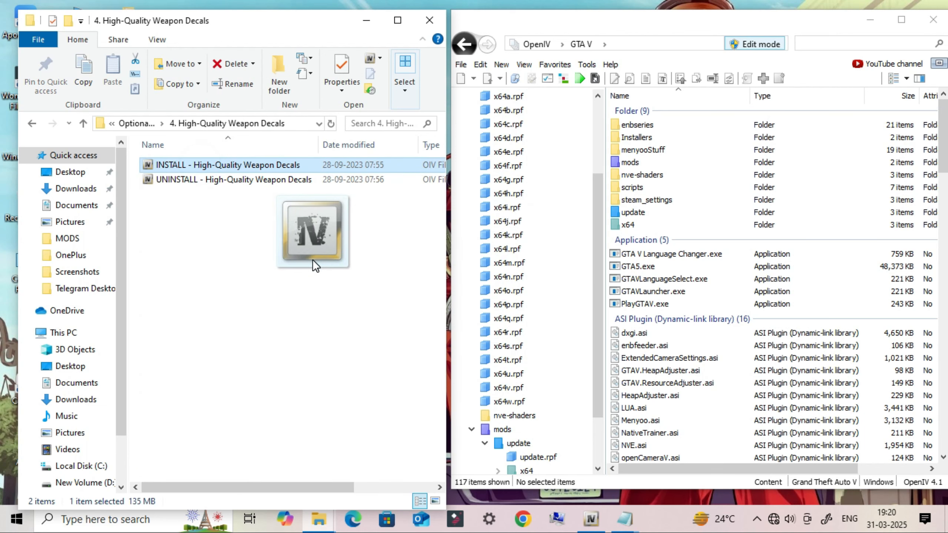
left_click(599, 210)
left_click_drag(275, 167, 721, 303)
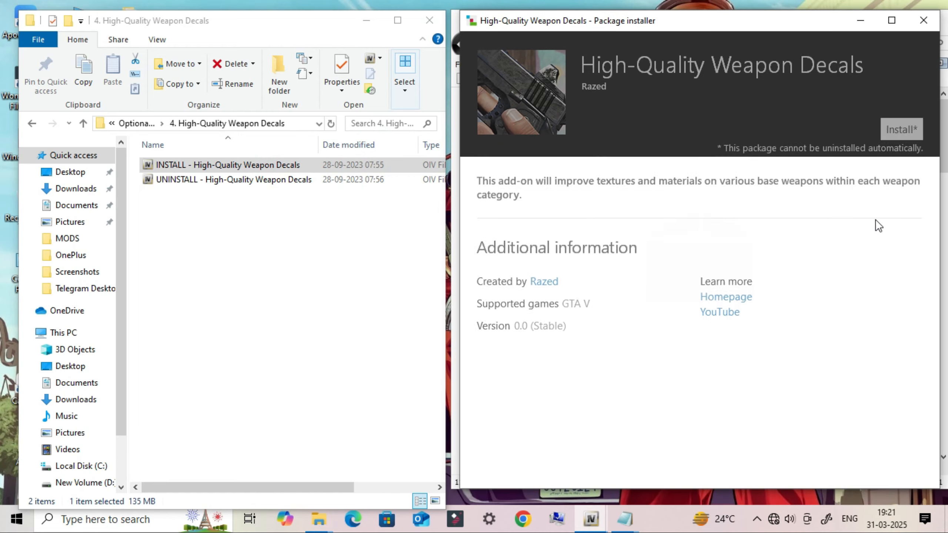
left_click(902, 126)
left_click(709, 234)
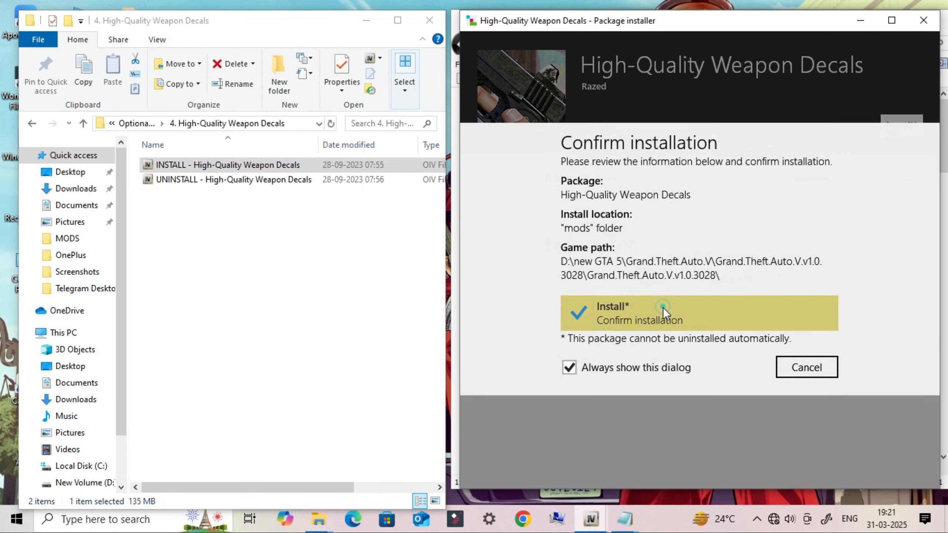
left_click(680, 313)
left_click(887, 460)
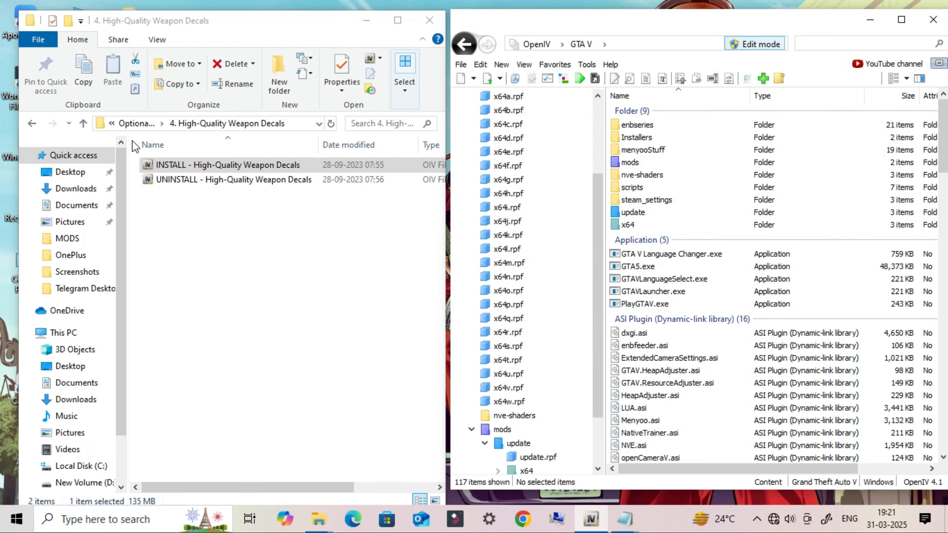
Step: Install the 5. NaturalVision Sounds Pack add-on from Optional Add-Ons into the mods folder with OpenIV and close the package installer
left_click(83, 124)
double_click(208, 224)
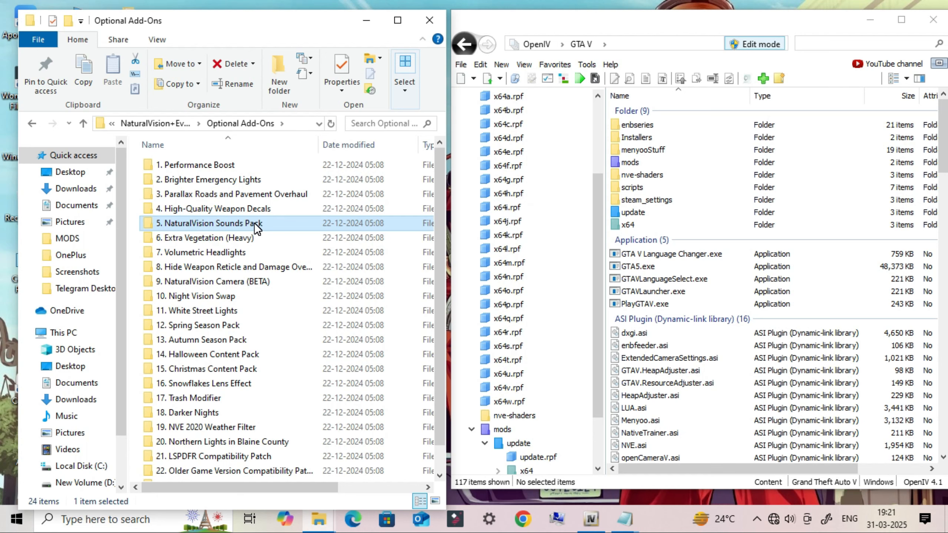
left_click(214, 180)
left_click_drag(213, 179, 730, 338)
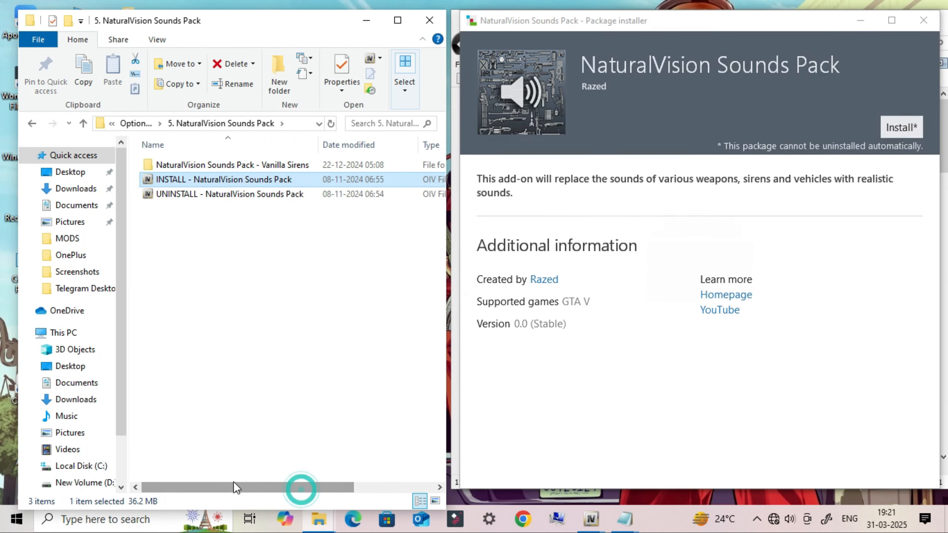
left_click(901, 127)
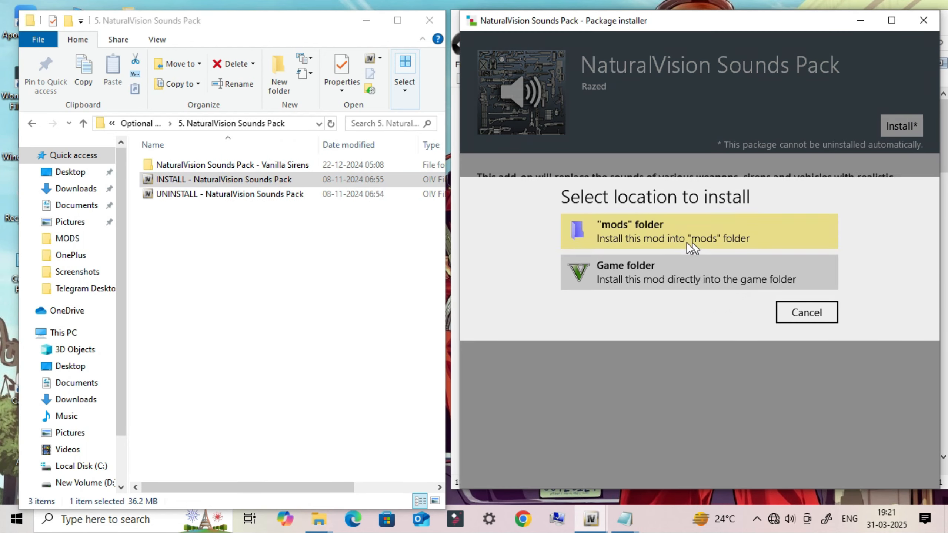
left_click(686, 242)
left_click(623, 316)
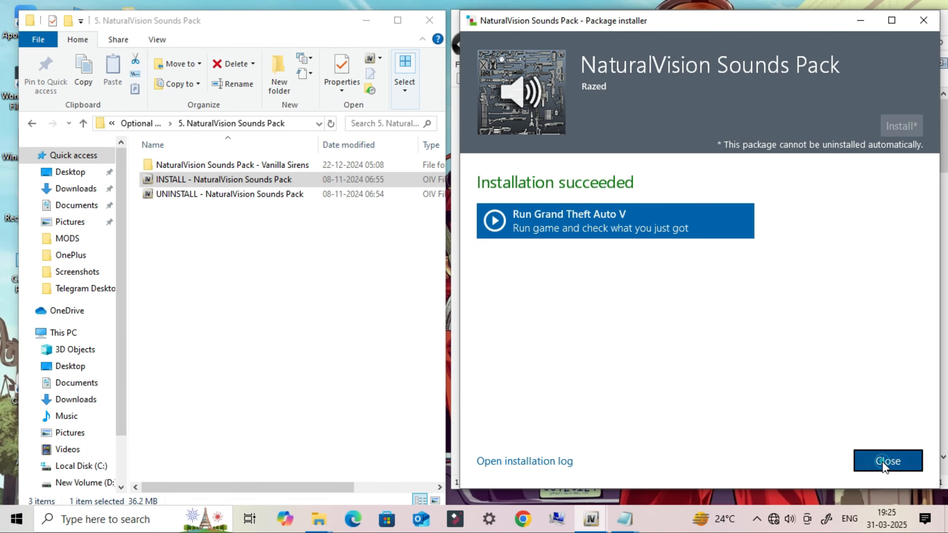
left_click(886, 463)
Step: Install the 7. Volumetric Headlights add-on from Optional Add-Ons into the game folder with OpenIV and close the package installer
left_click(87, 123)
left_click(231, 254)
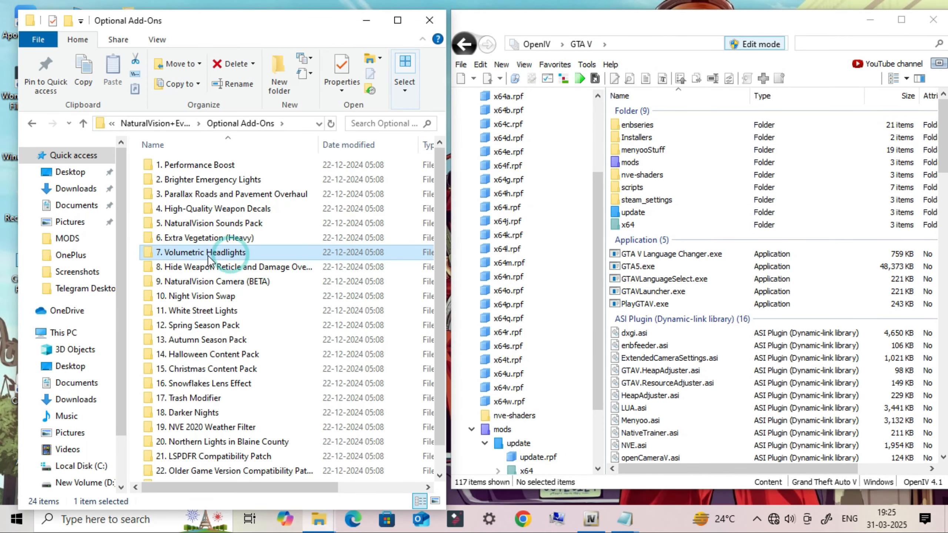
double_click(269, 256)
left_click_drag(209, 165, 597, 221)
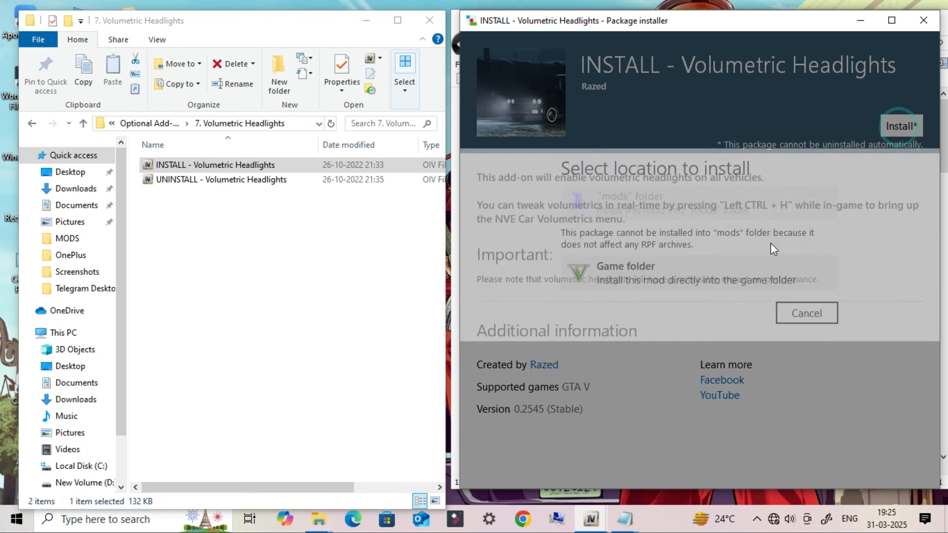
left_click(639, 283)
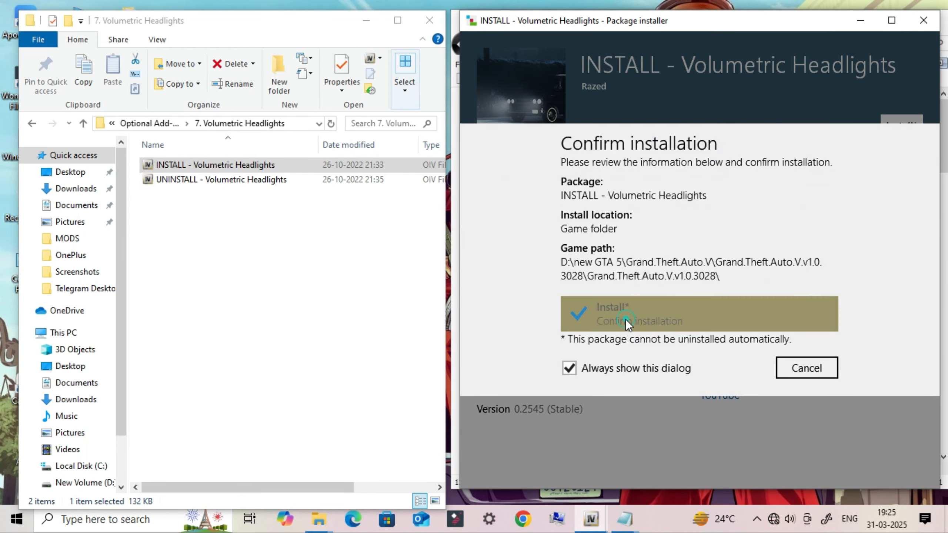
left_click(625, 319)
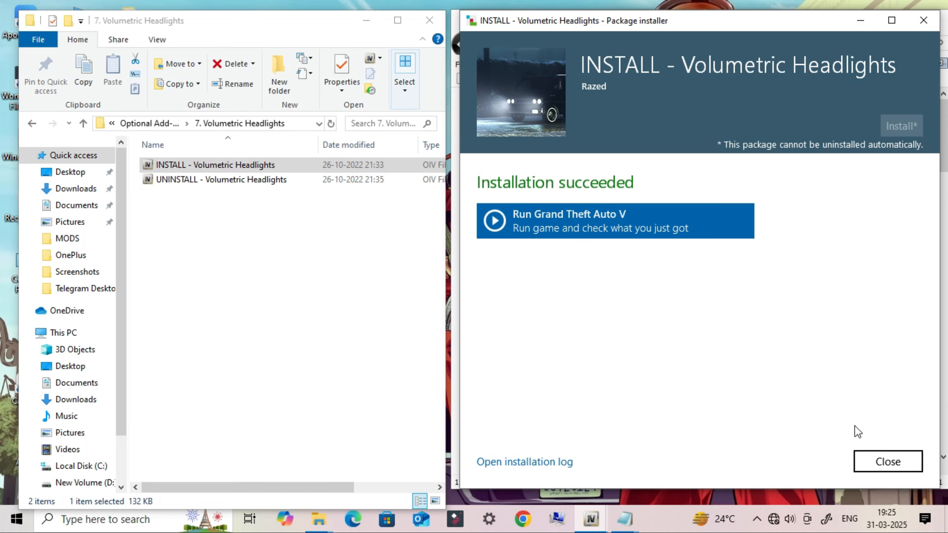
left_click(889, 461)
Step: Look inside the 10. Night Vision Swap folder in Optional Add-Ons and return to the add-on list
left_click(83, 123)
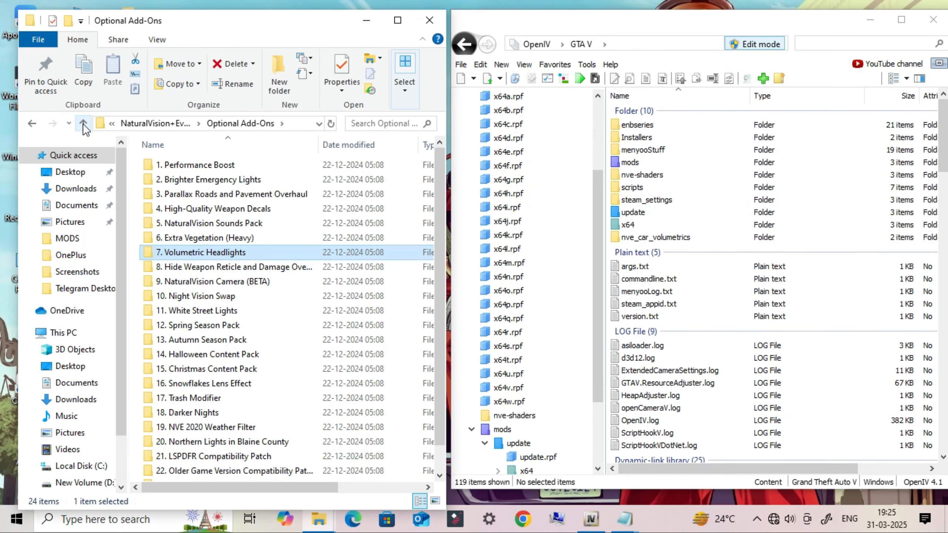
left_click(224, 282)
double_click(216, 299)
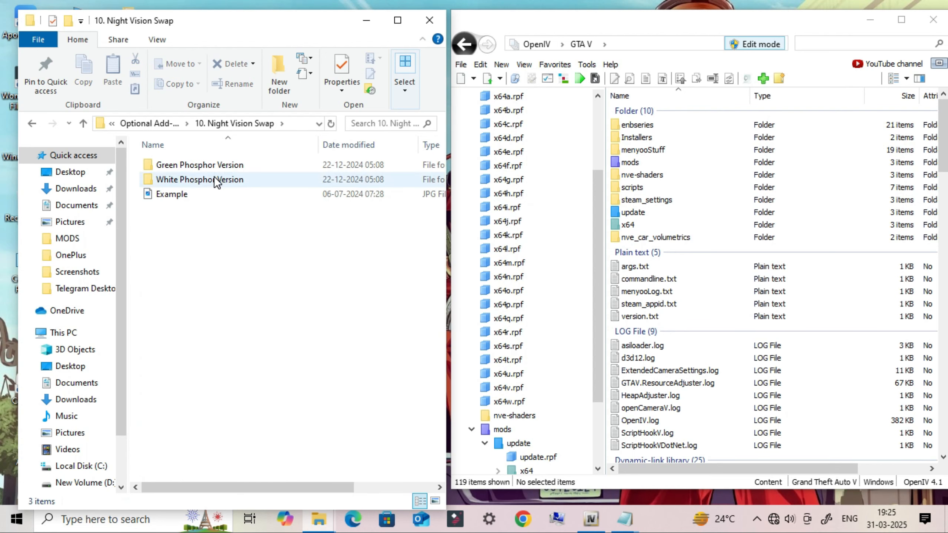
left_click(83, 124)
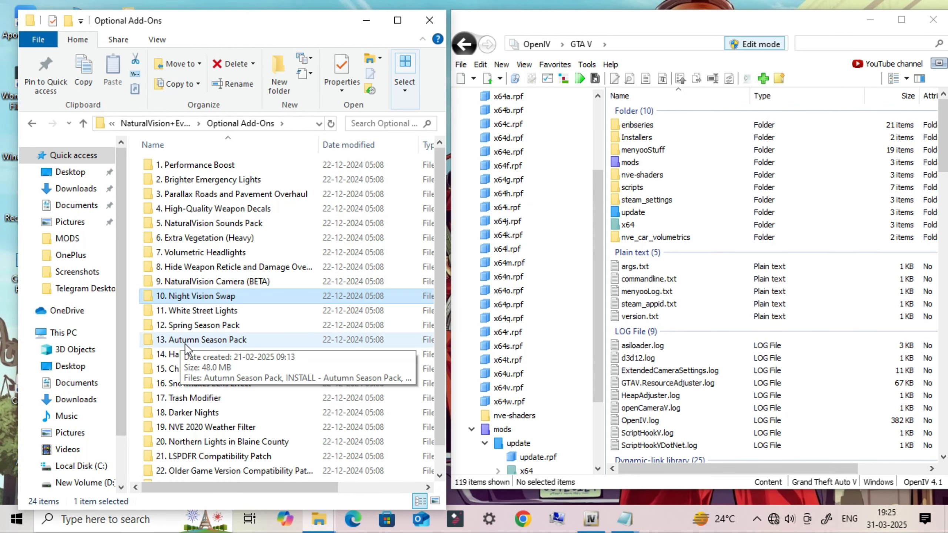
Step: Install the 11. White Street Lights add-on into the mods folder with OpenIV, return to Optional Add-Ons and close the package installer
double_click(254, 311)
left_click_drag(209, 165, 595, 267)
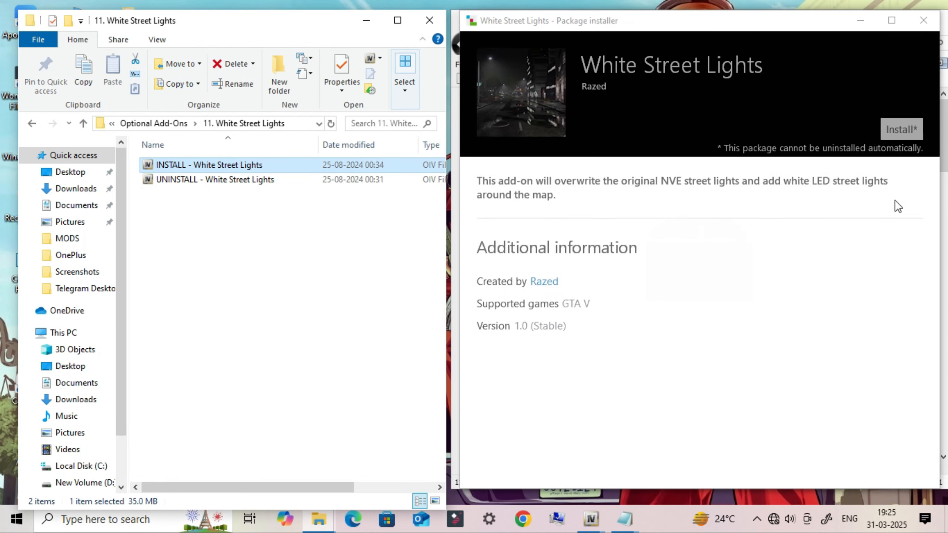
left_click(902, 127)
left_click(664, 221)
left_click(645, 305)
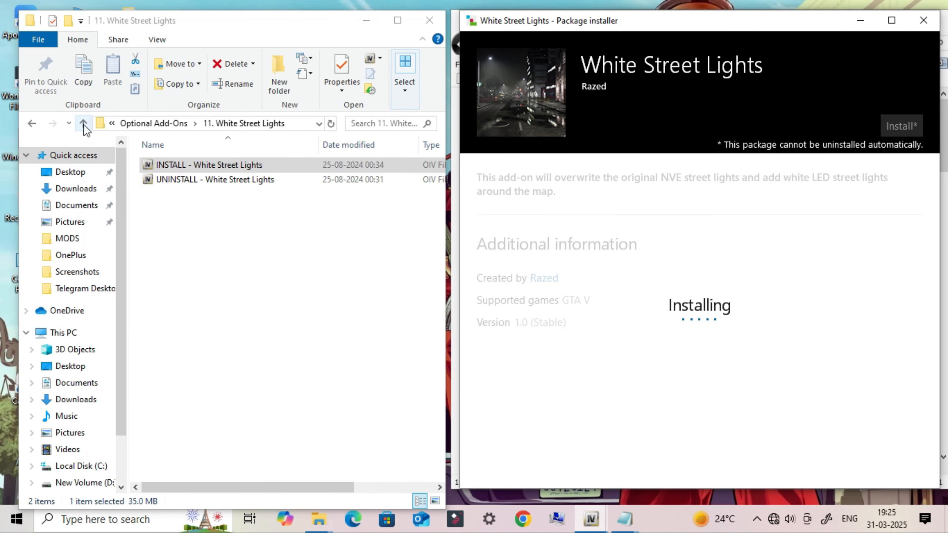
left_click(83, 124)
scroll(274, 416, "down", 1)
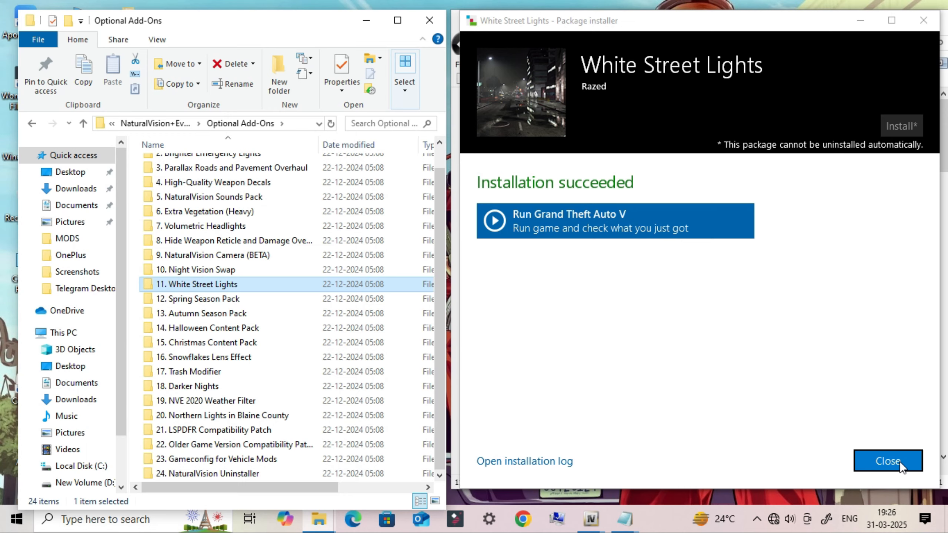
left_click(888, 461)
Step: Go up to the main NaturalVision Evolved folder and minimize both the File Explorer and OpenIV windows
scroll(364, 242, "up", 1)
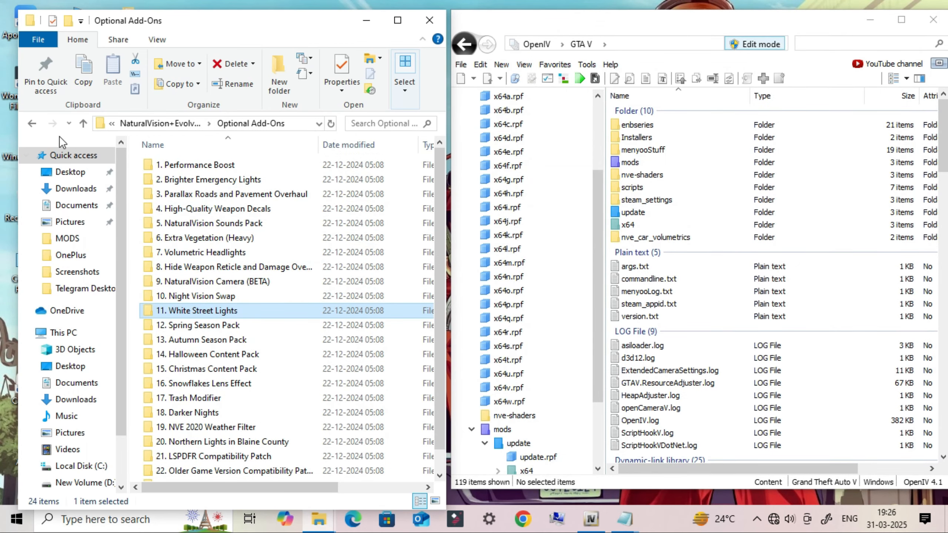
left_click(83, 124)
left_click(252, 308)
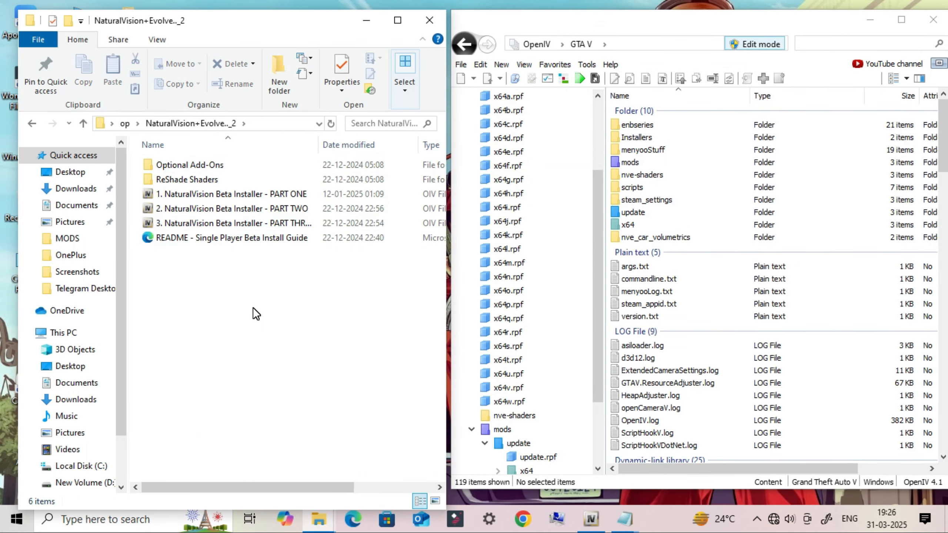
left_click(366, 23)
left_click(870, 19)
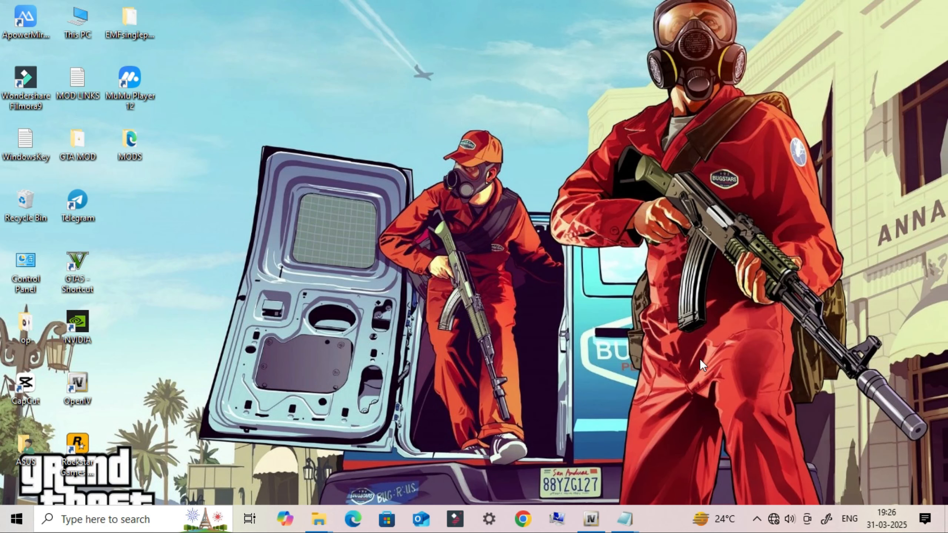
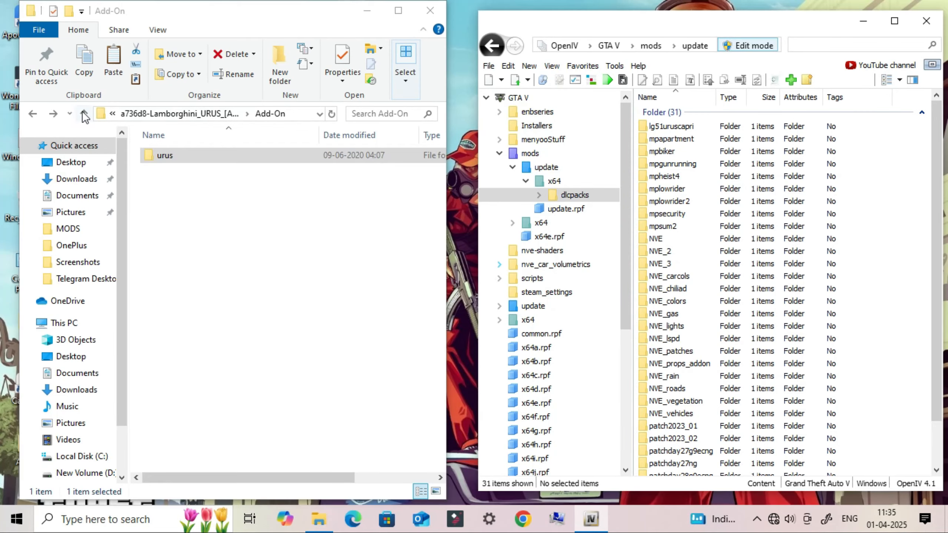
Step: Open the SP folder inside f1acf5-UrusCapristo_Legacy_DMC_V2 and try to add its lg51uruscapri folder to dlcpacks in OpenIV
left_click(83, 113)
left_click(83, 114)
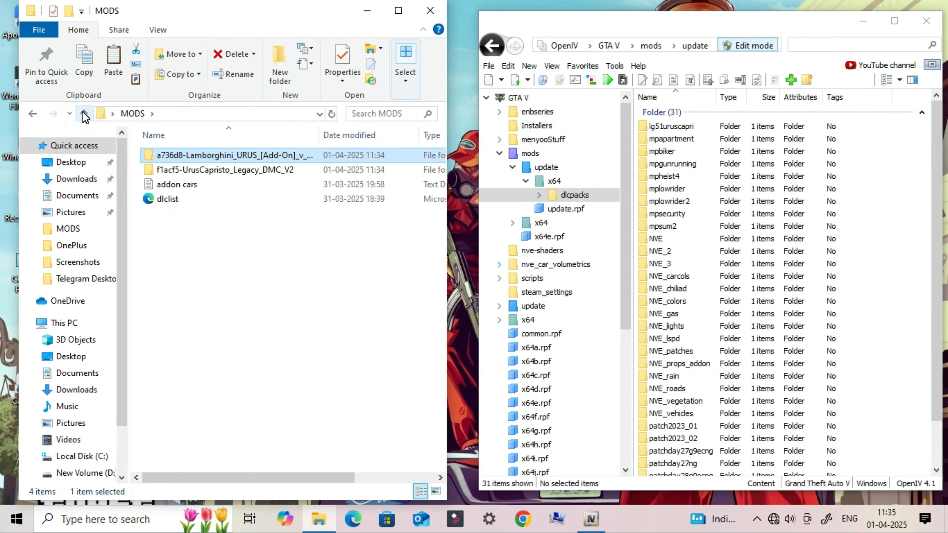
double_click(228, 170)
double_click(221, 169)
left_click(200, 155)
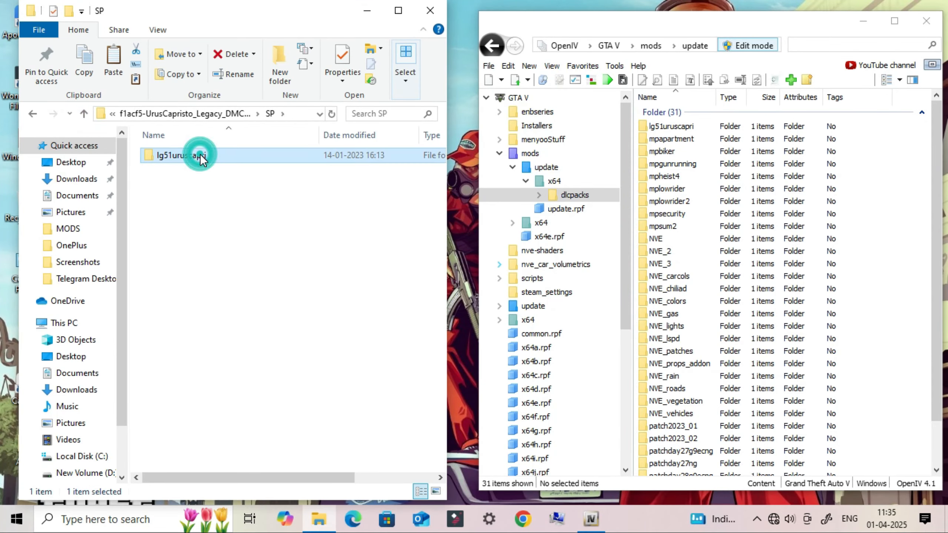
left_click_drag(205, 154, 668, 370)
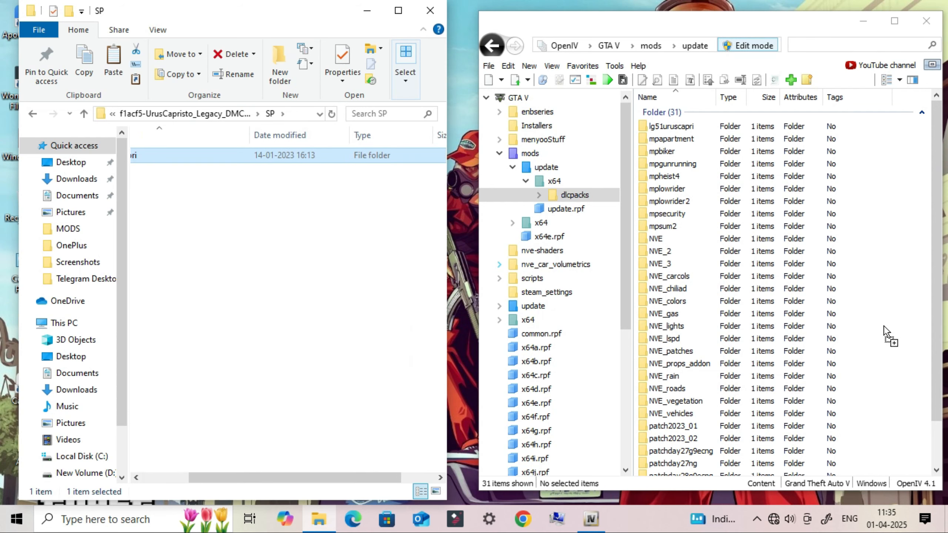
left_click_drag(718, 346, 316, 258)
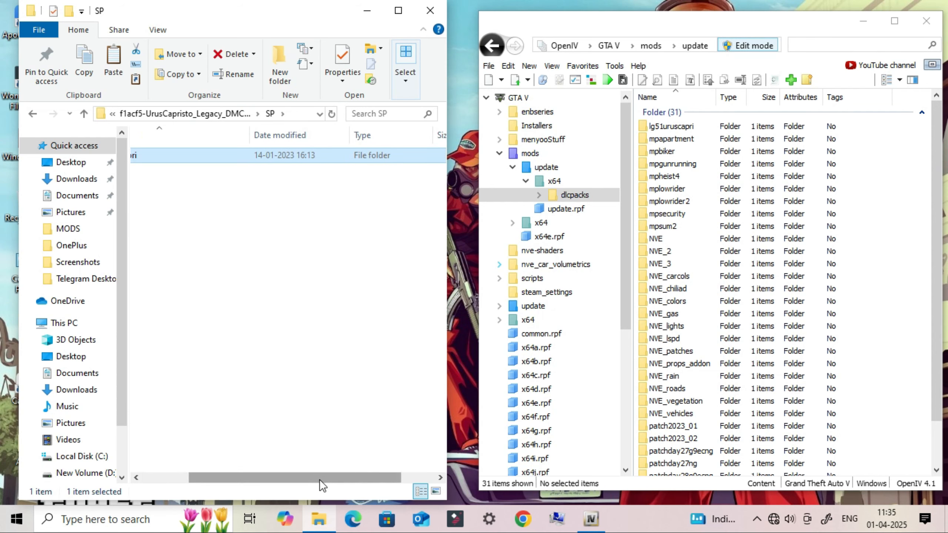
left_click_drag(320, 480, 272, 479)
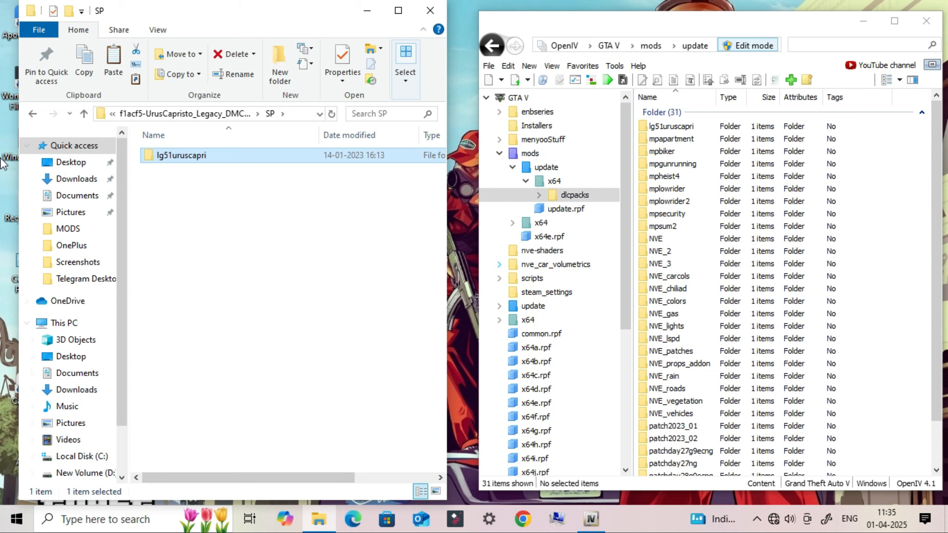
Step: Return to the MODS folder, open the Add-On folder of the Lamborghini URUS mod and select the urus folder
left_click(88, 114)
left_click(87, 114)
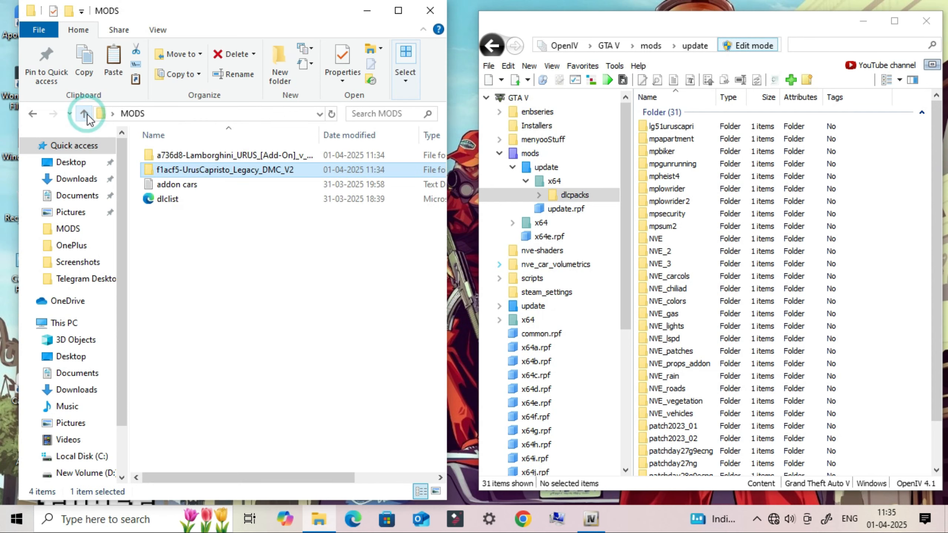
left_click(222, 157)
double_click(295, 155)
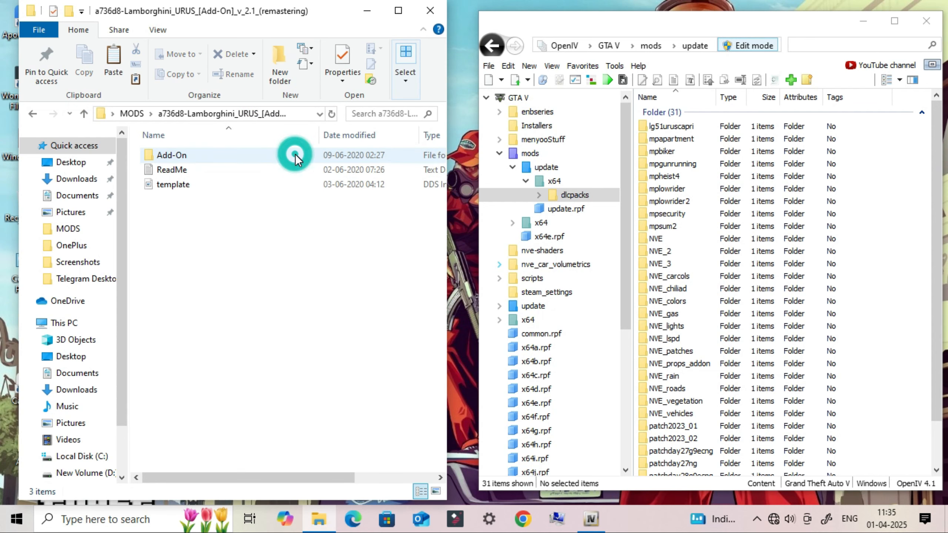
double_click(201, 157)
left_click(199, 157)
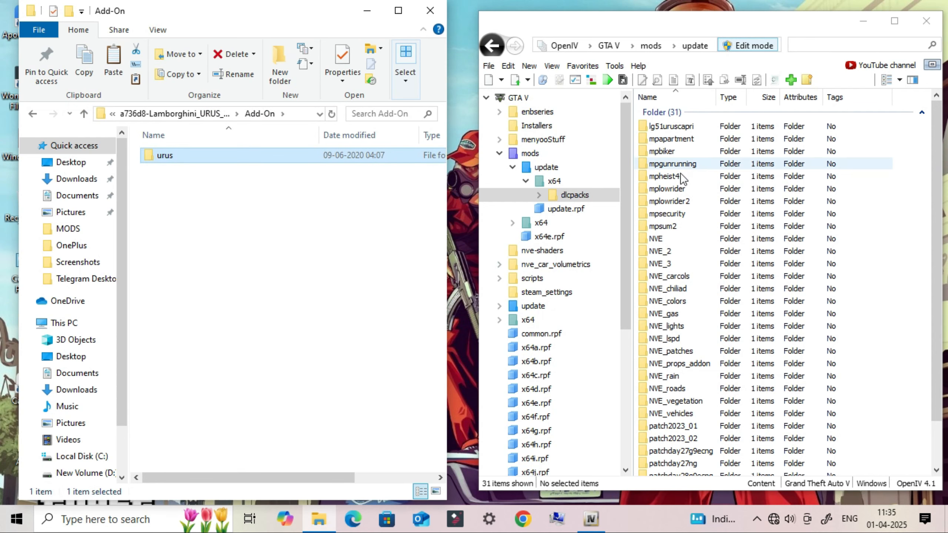
Step: Browse in OpenIV from the GTA V root through mods, update and update.rpf to the common\data folder
left_click(526, 99)
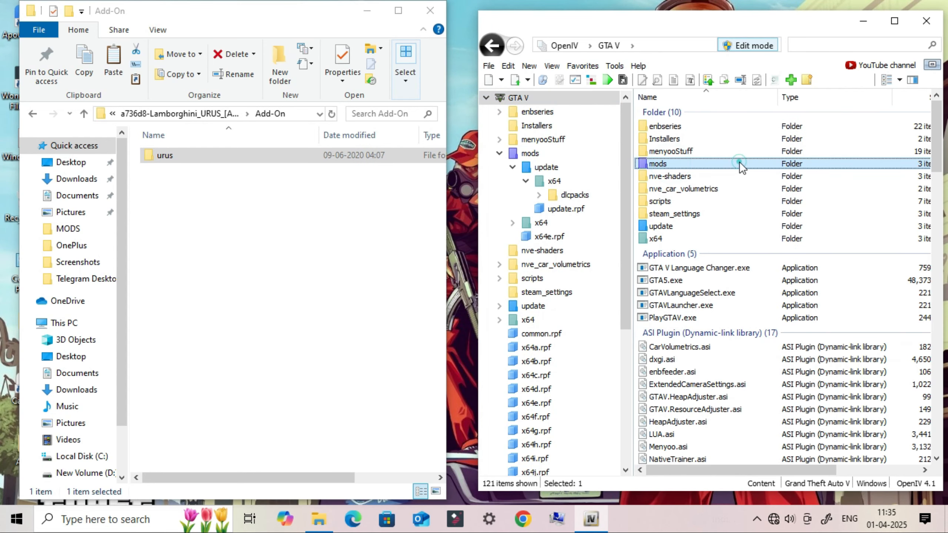
double_click(739, 164)
double_click(668, 127)
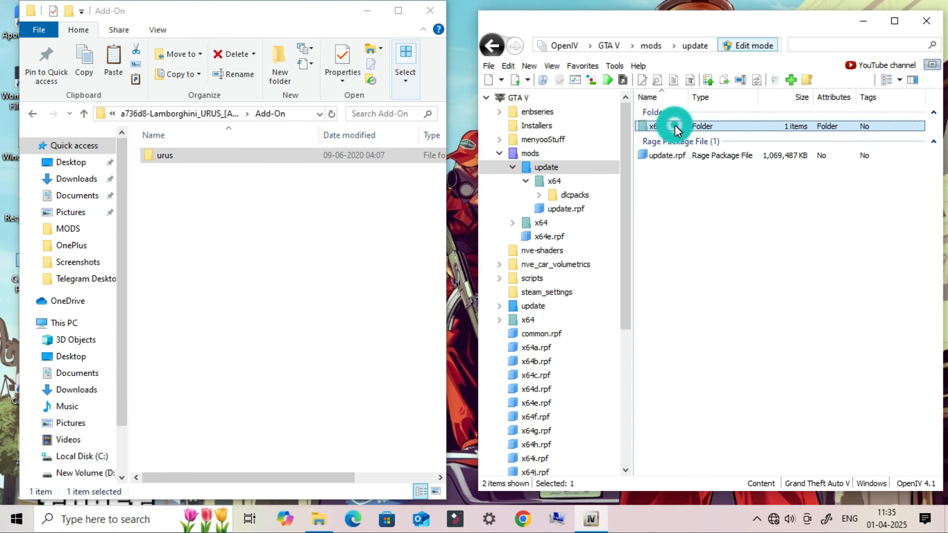
left_click(683, 156)
double_click(689, 154)
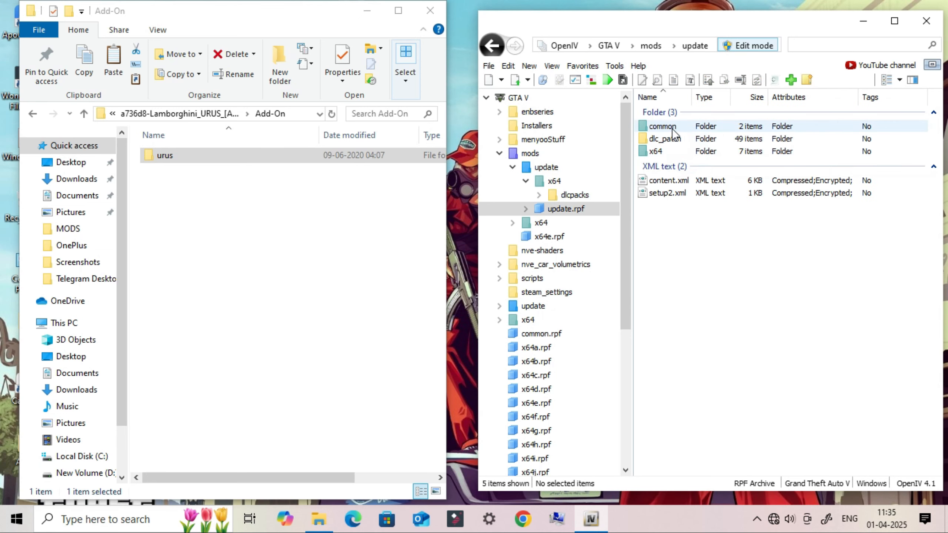
double_click(669, 126)
left_click(671, 127)
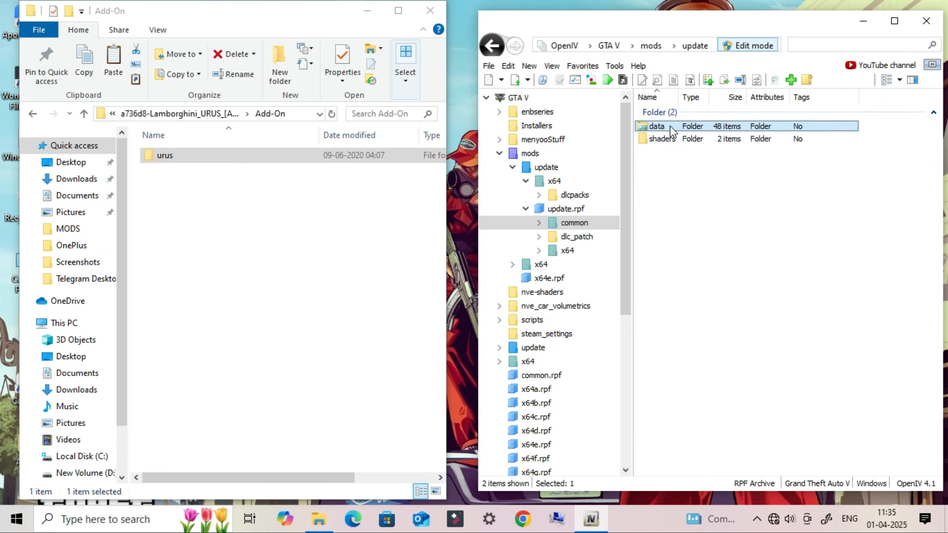
left_click(670, 127)
left_click(693, 125)
double_click(692, 127)
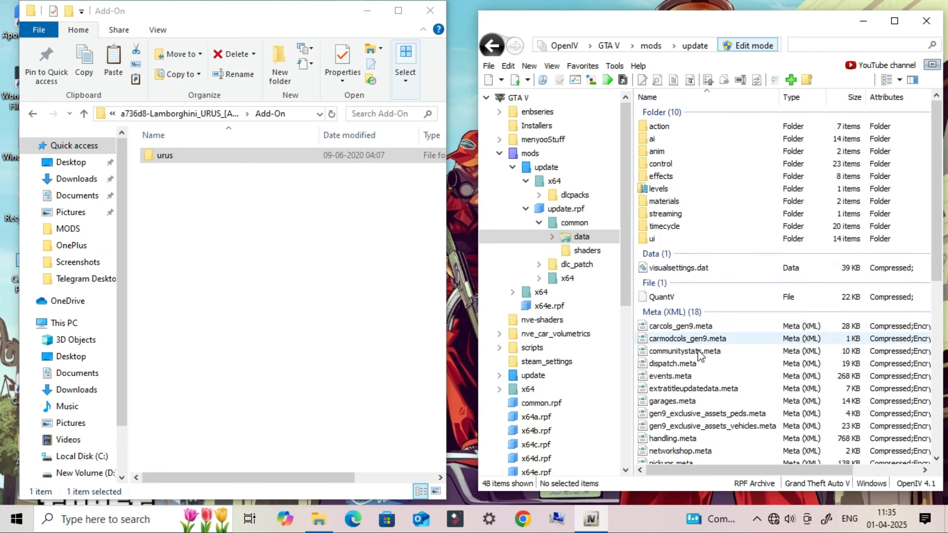
Step: Open dlclist.xml from the common\data folder for editing in OpenIV and go to the end of its item list
scroll(698, 368, "down", 10)
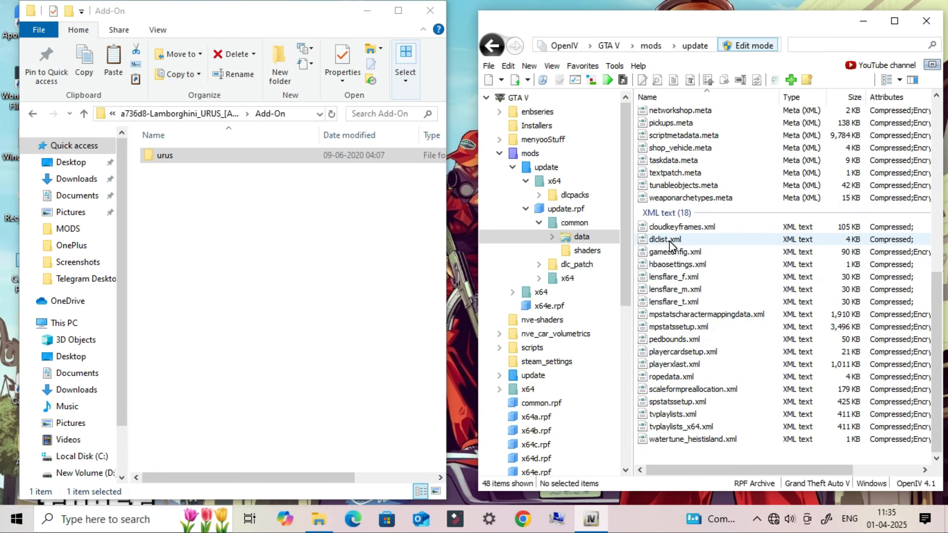
left_click(699, 239)
right_click(700, 238)
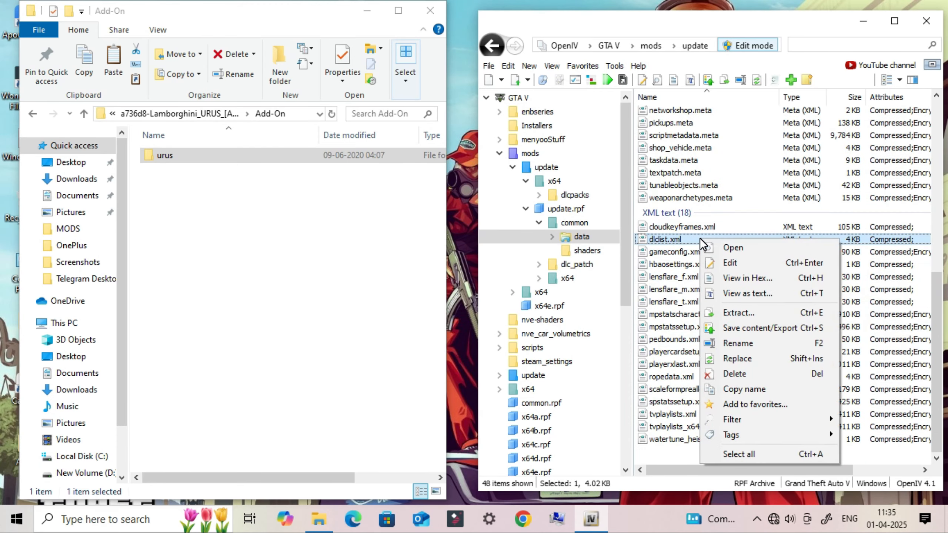
left_click(730, 260)
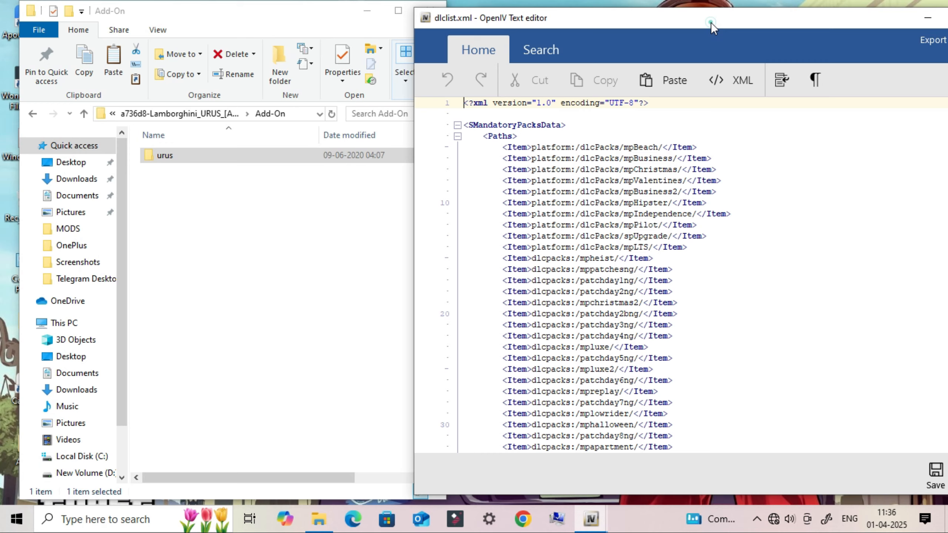
left_click_drag(712, 23, 662, 23)
scroll(638, 355, "down", 3)
scroll(637, 355, "down", 20)
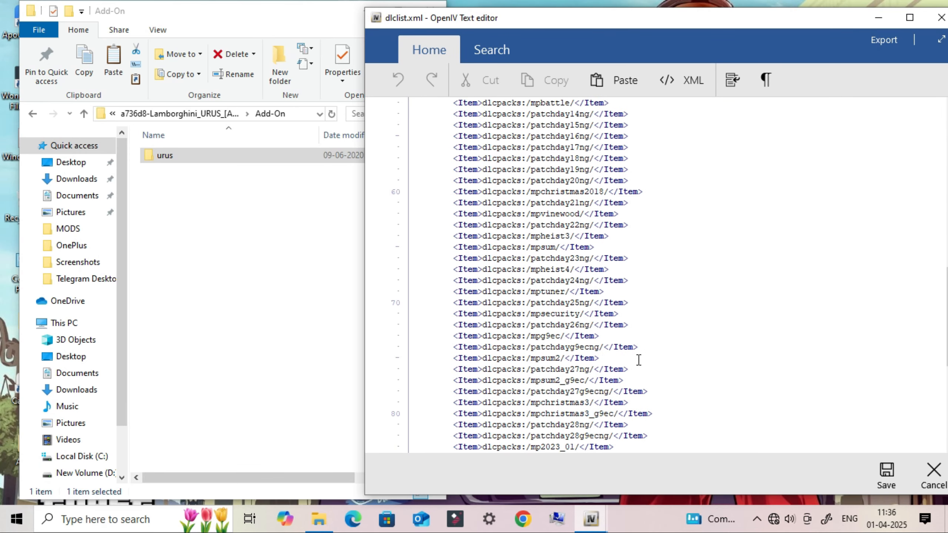
Step: Copy the dlcpacks:/NVE_2/ item line and paste it twice on new lines below the lg51uruscapri entry
left_click_drag(606, 235, 452, 234)
right_click(469, 235)
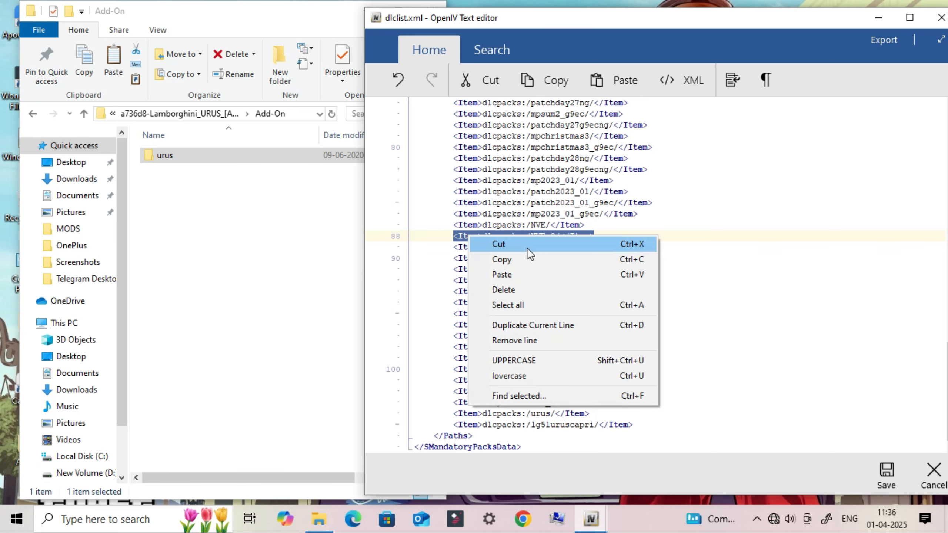
left_click(510, 259)
left_click(642, 424)
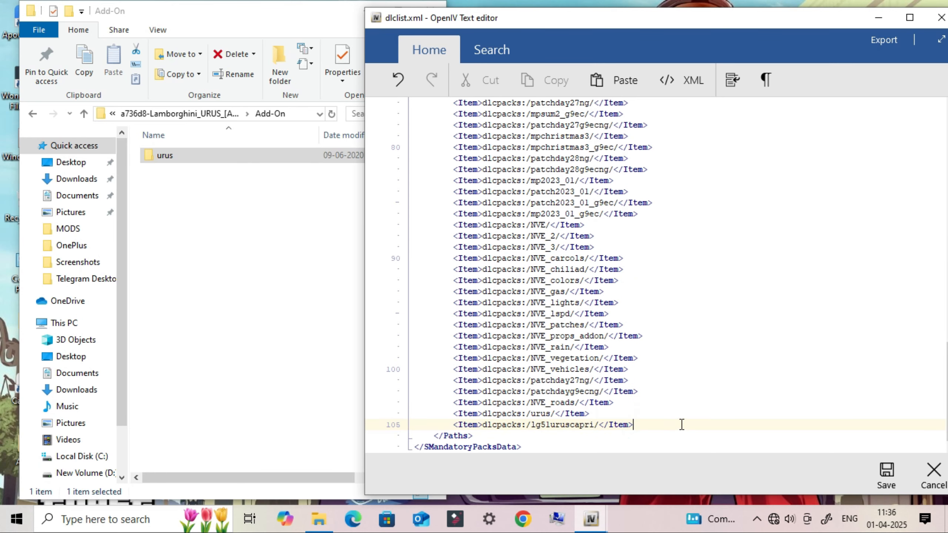
key("Return")
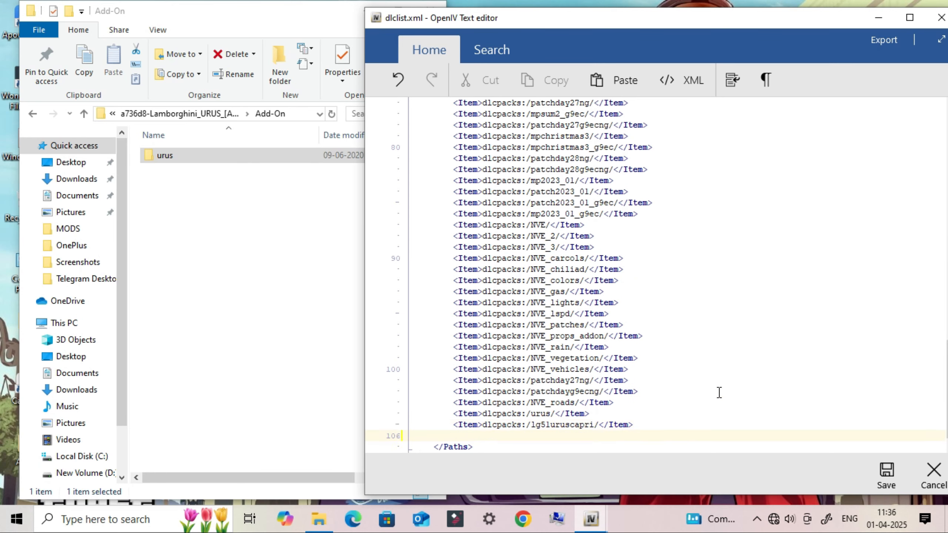
key("ctrl+v")
key("Return")
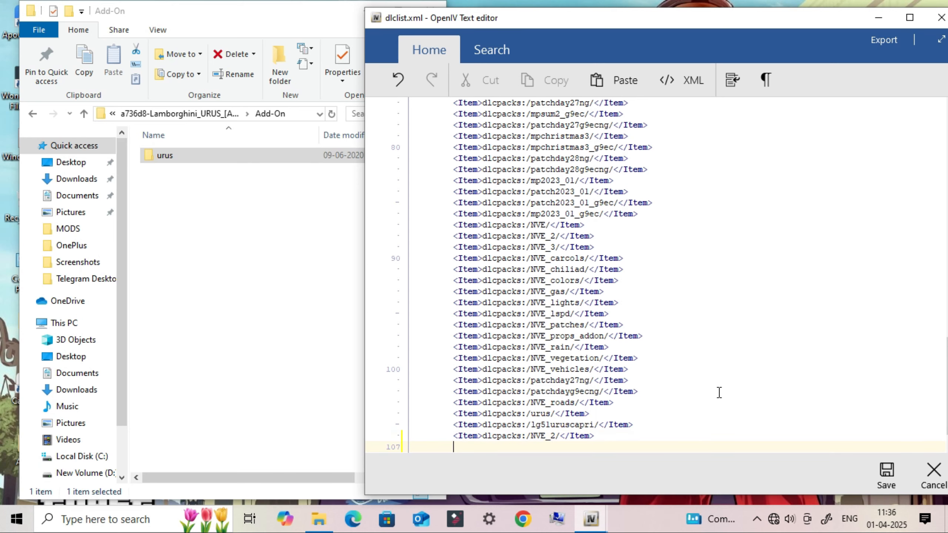
scroll(720, 392, "down", 1)
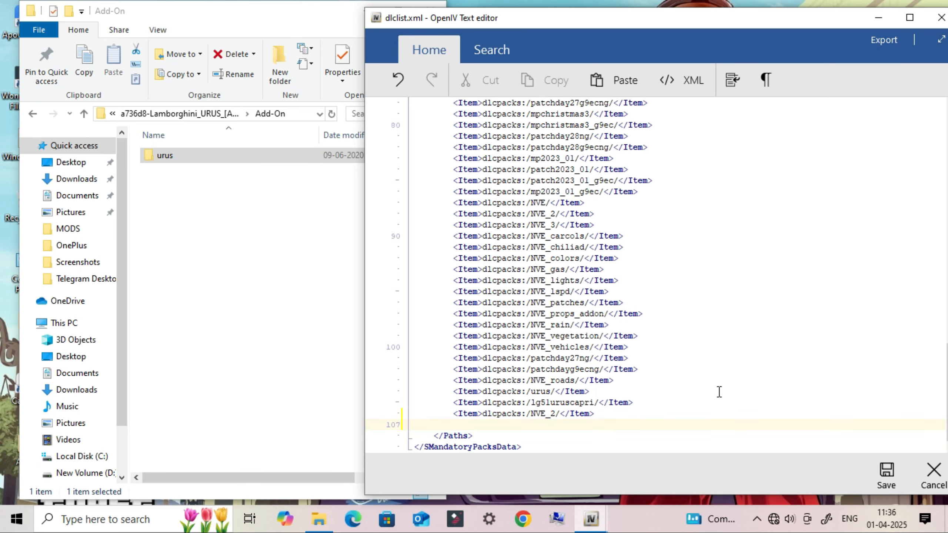
key("ctrl+v")
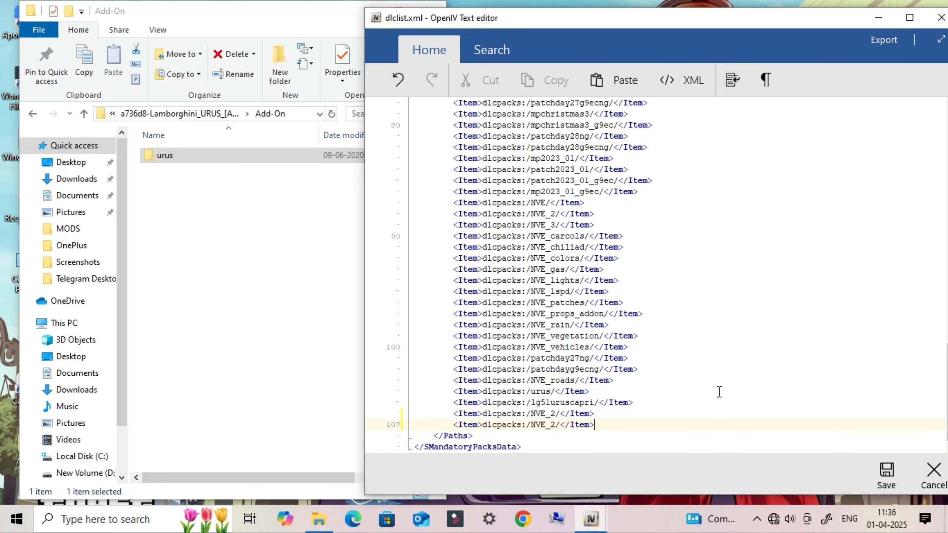
Step: Remove the name NVE_2 from both pasted lines, leaving only dlcpacks:// in each item
left_click(557, 414)
key("BackSpace")
key("BackSpace")
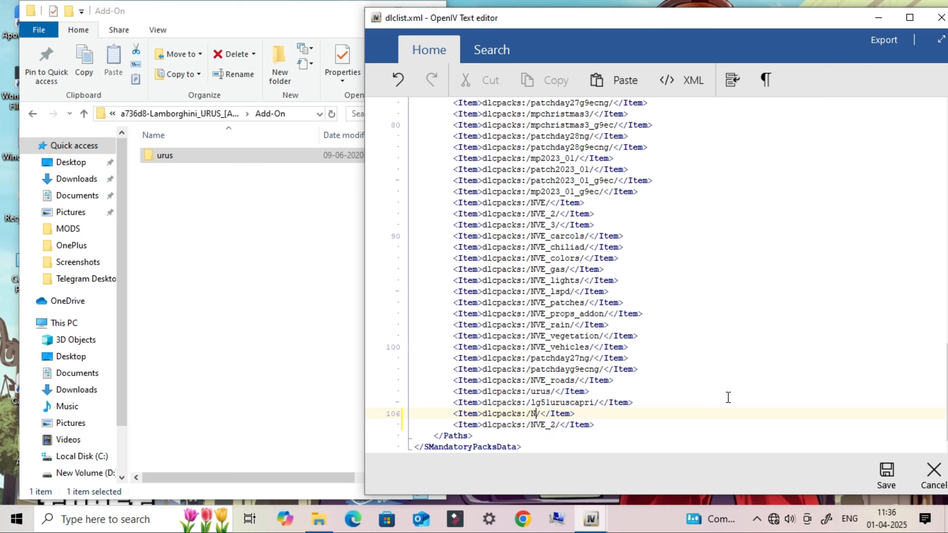
key("BackSpace")
left_click(557, 424)
key("BackSpace")
key("BackSpace")
key("BackSpace")
key("BackSpace")
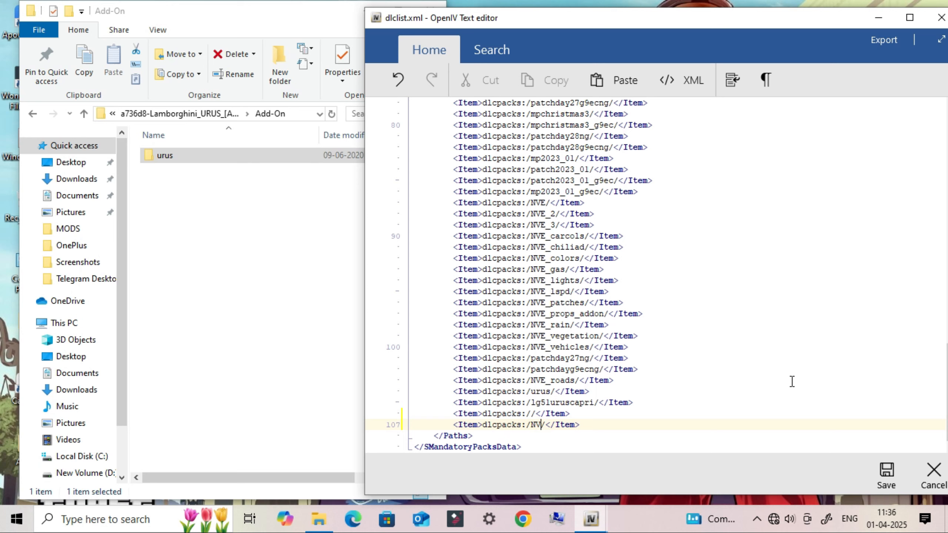
left_click(532, 414)
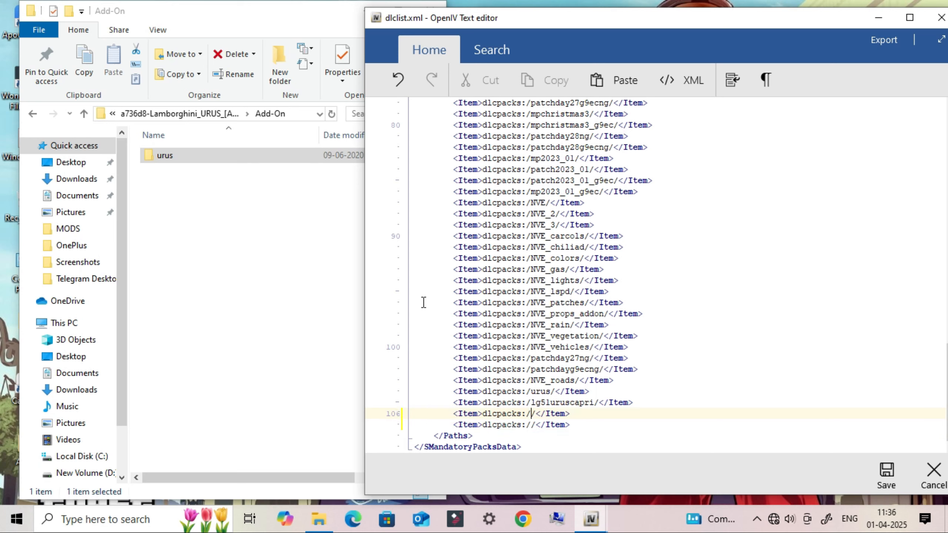
Step: Copy the urus folder's name in File Explorer and paste it between the slashes of the first empty dlcpacks item
right_click(187, 163)
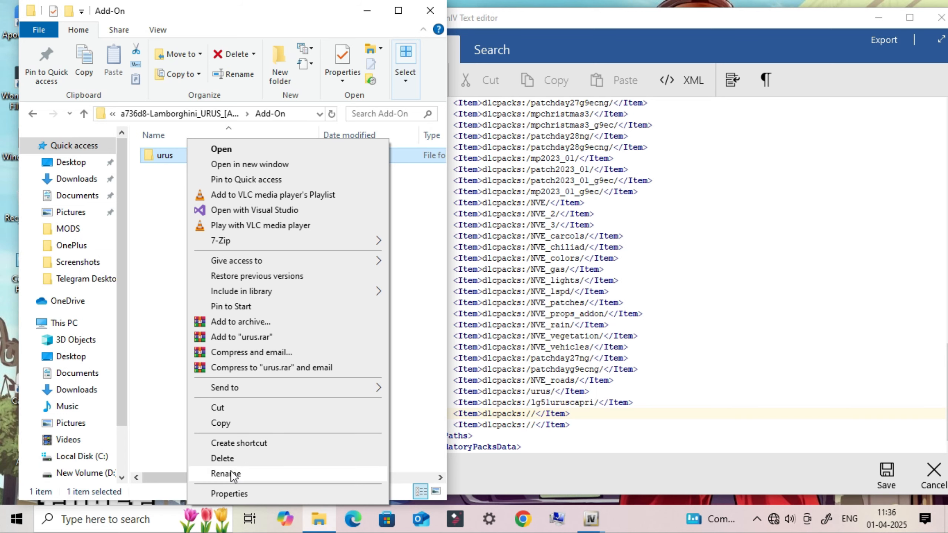
left_click(230, 474)
right_click(167, 156)
left_click(204, 202)
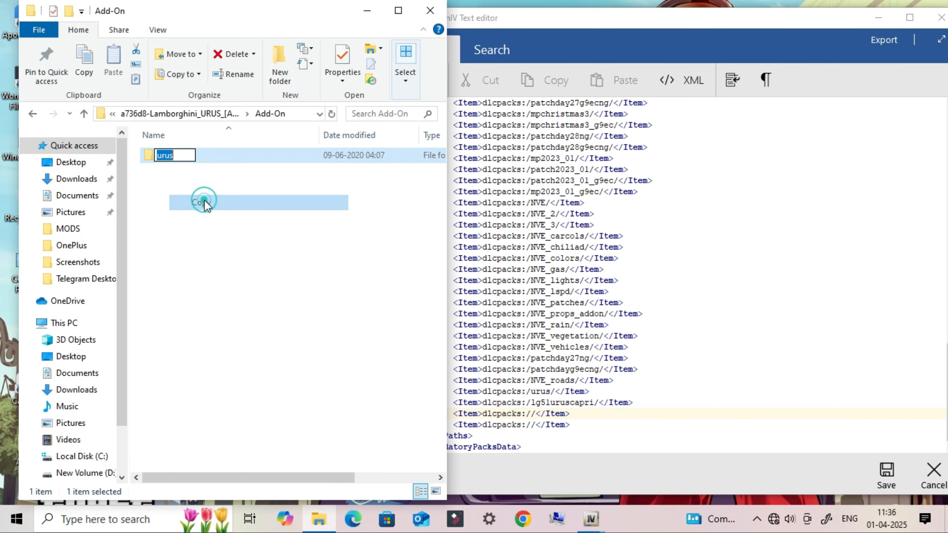
left_click(534, 412)
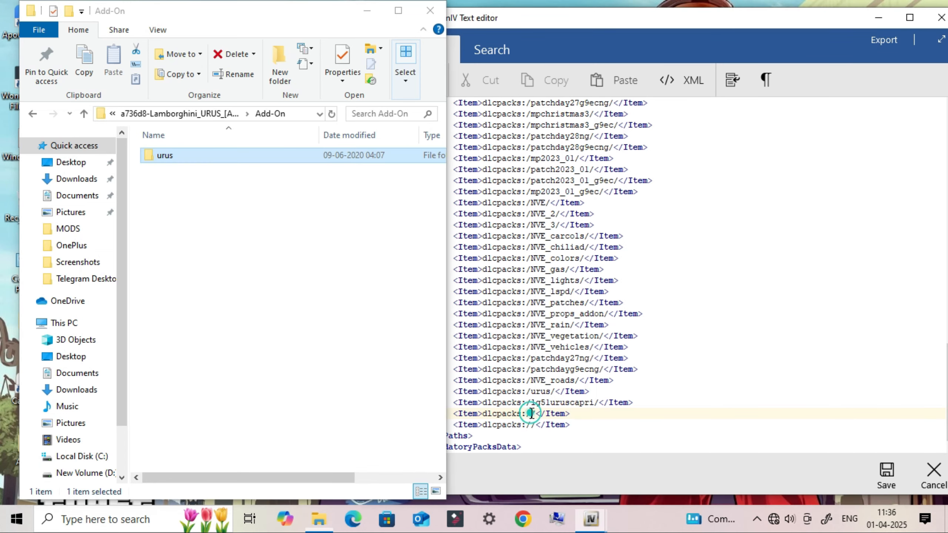
key("ctrl+v")
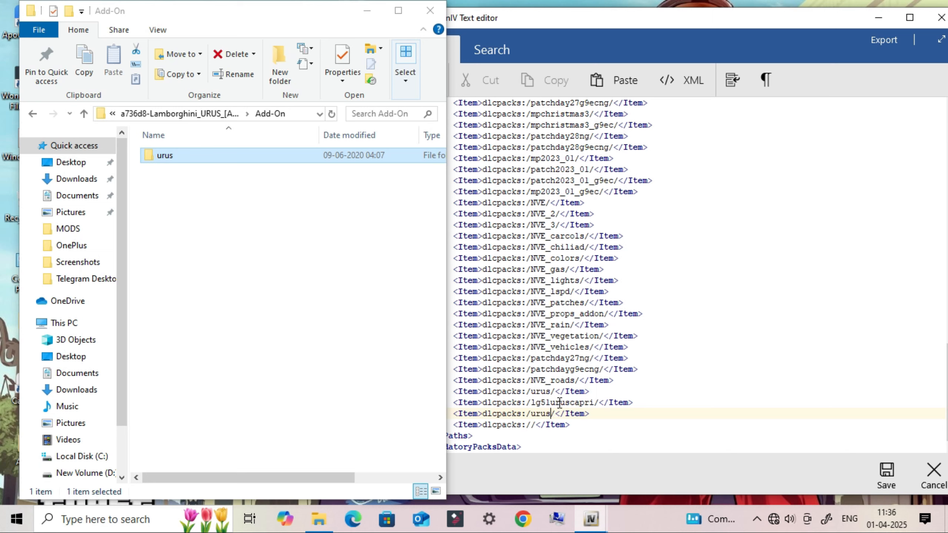
Step: Go back up to the MODS folder in File Explorer and open the SP folder inside f1acf5-UrusCapristo_Legacy_DMC_V2
left_click(84, 114)
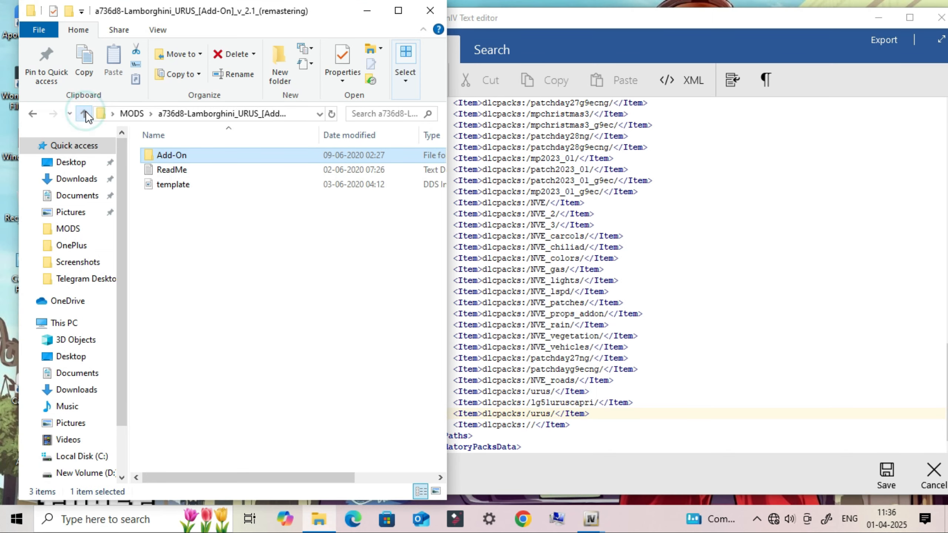
left_click(85, 114)
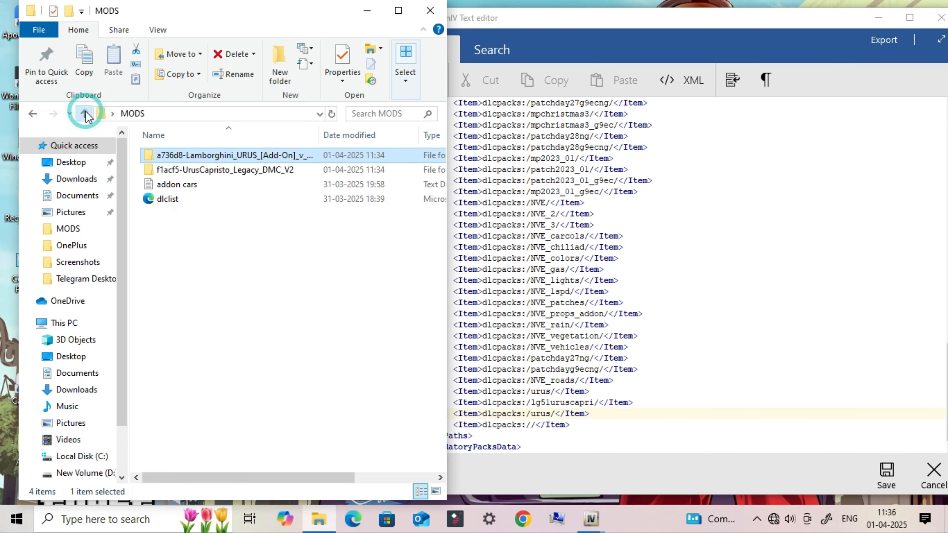
double_click(233, 170)
left_click(175, 170)
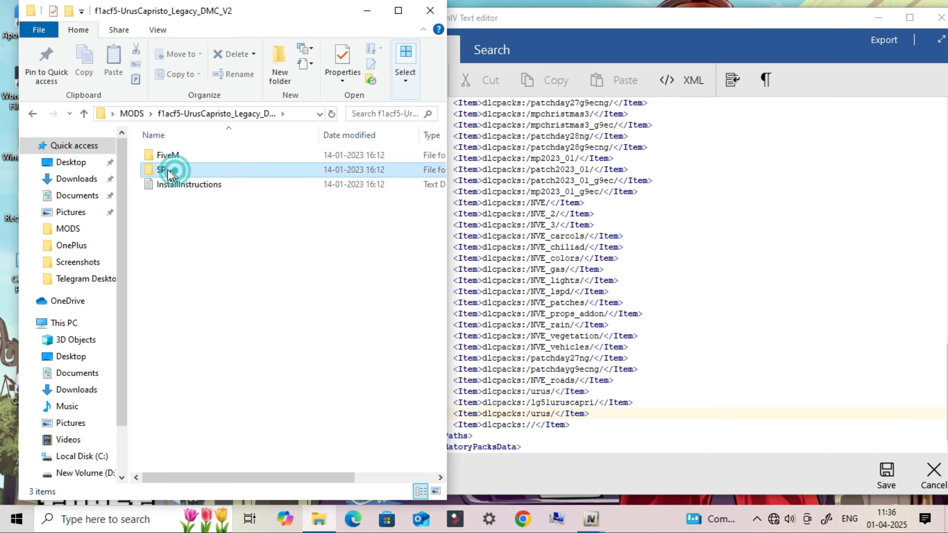
double_click(216, 169)
Step: Copy the lg51uruscapri folder's name and paste it between the slashes of the last dlcpacks item in dlclist.xml
left_click(186, 156)
right_click(186, 155)
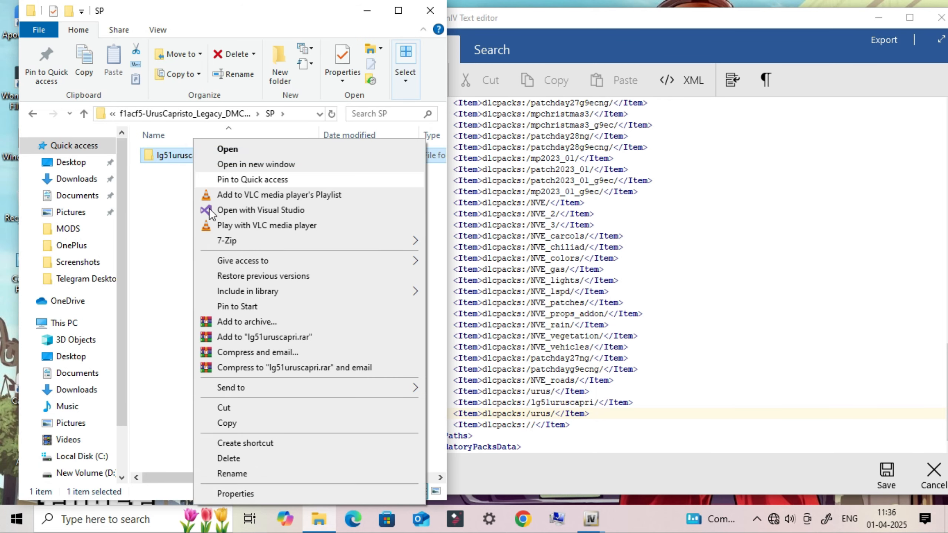
left_click(238, 475)
right_click(198, 155)
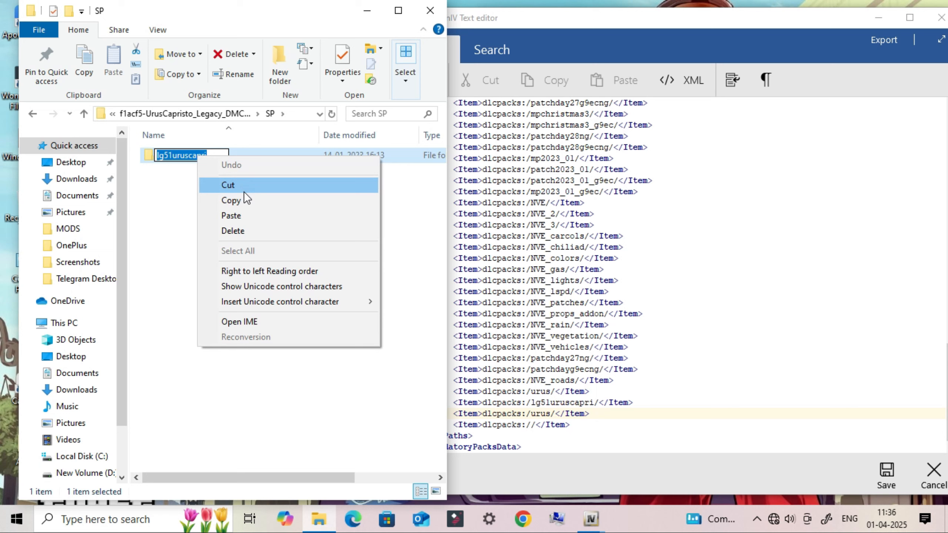
left_click(239, 200)
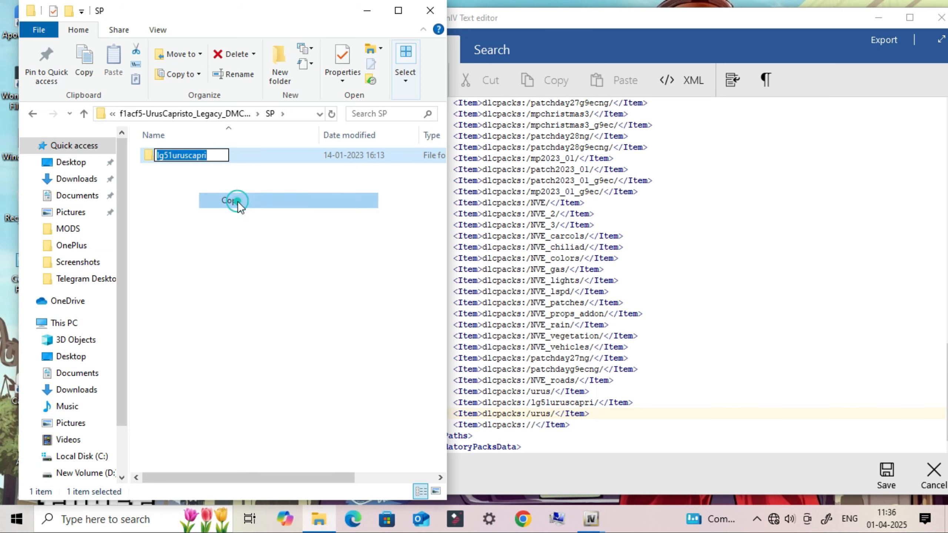
left_click(530, 426)
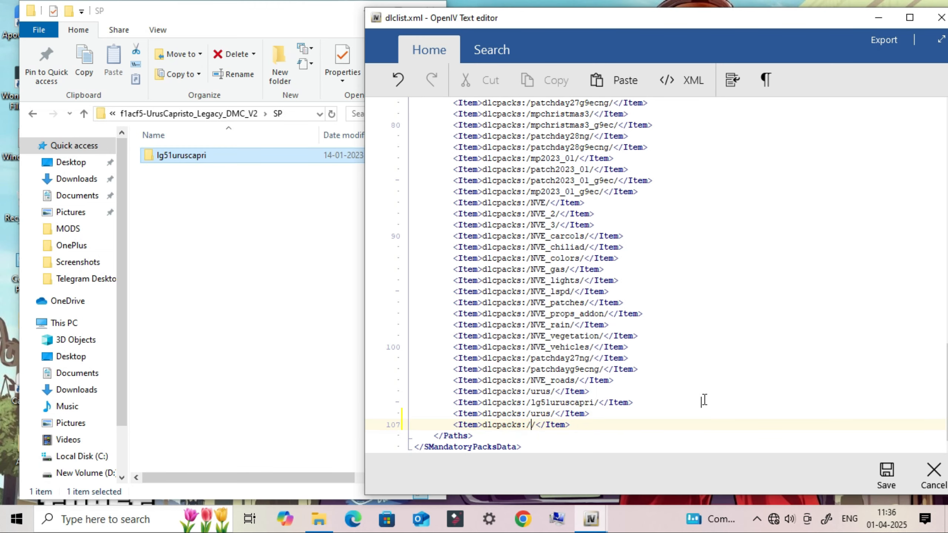
key("ctrl+v")
Step: Cancel the edits to dlclist.xml and close its text editor
left_click(887, 474)
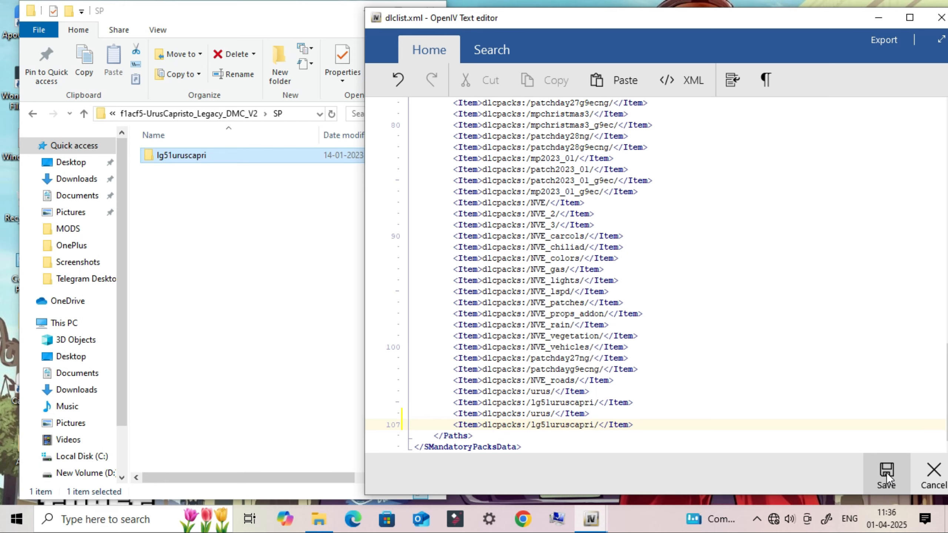
left_click_drag(765, 24, 700, 20)
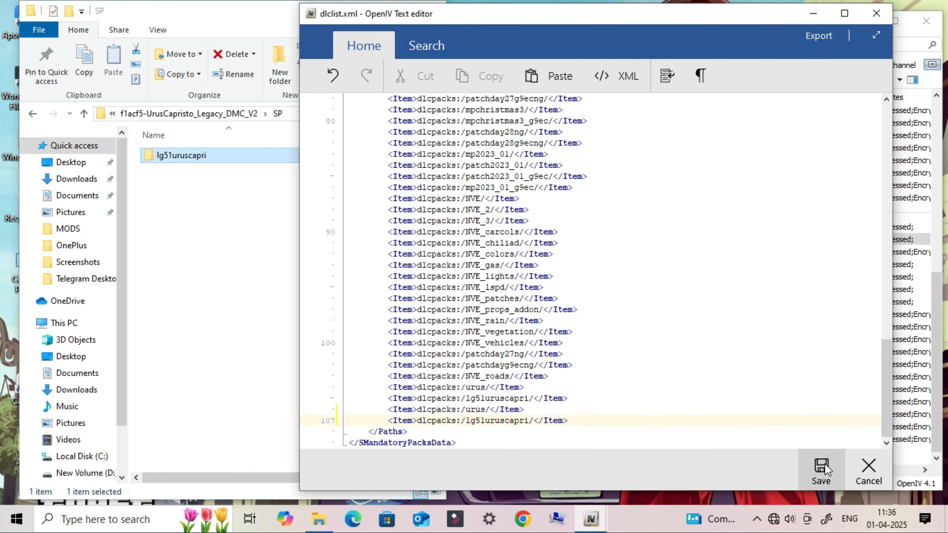
left_click(866, 464)
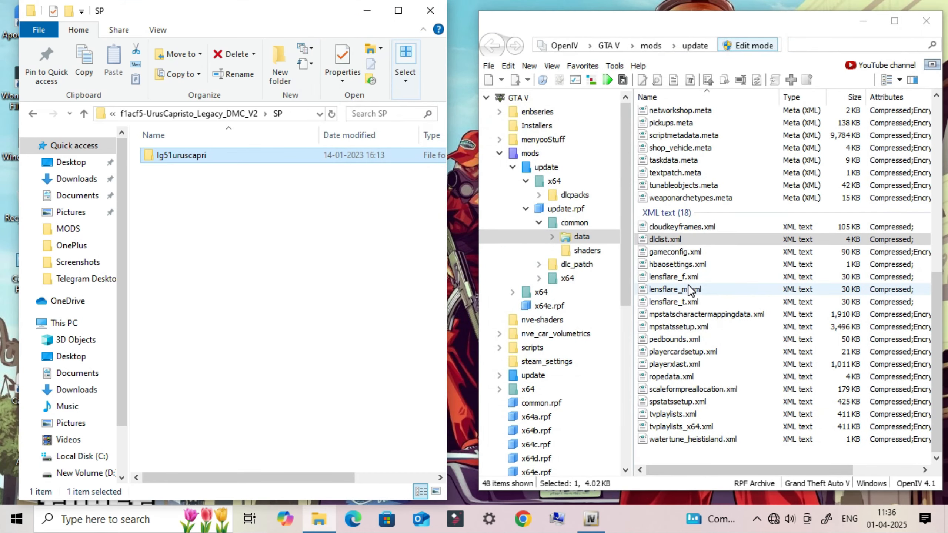
Step: Browse in OpenIV from the GTA V root through mods, update and x64 to the dlcpacks folder
scroll(698, 299, "up", 10)
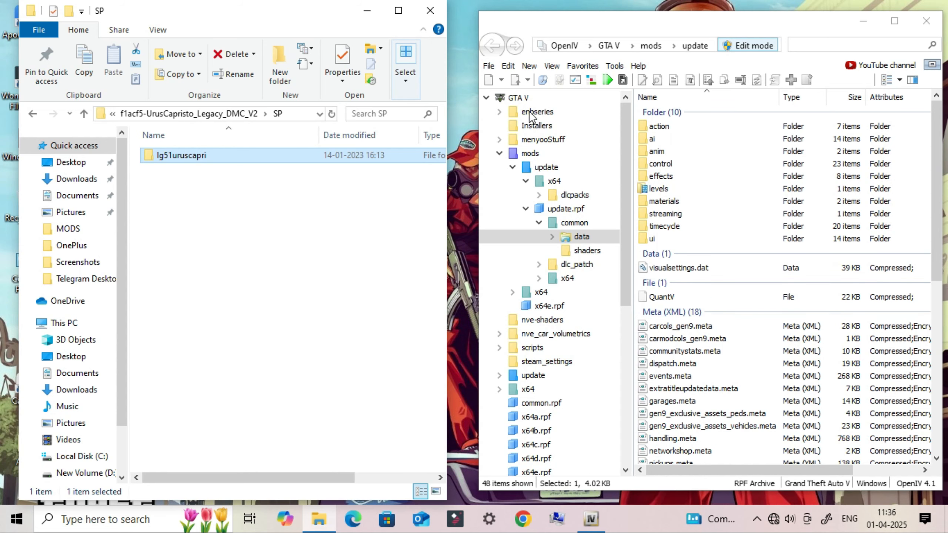
left_click(532, 99)
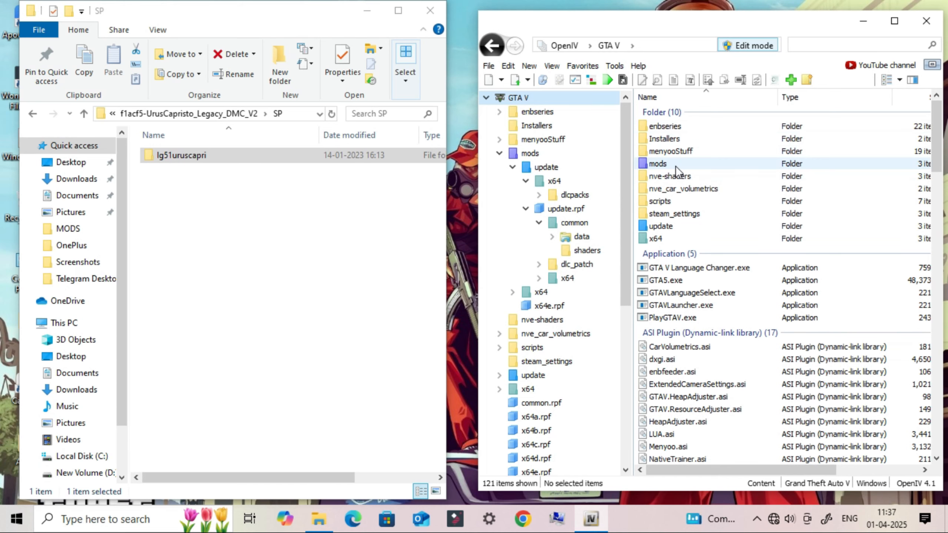
double_click(675, 166)
left_click(670, 127)
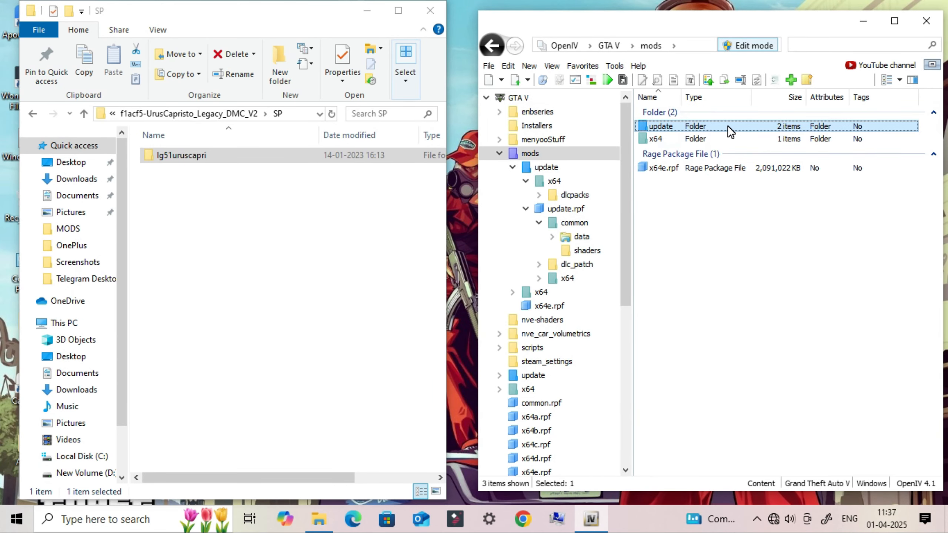
double_click(727, 126)
left_click(670, 126)
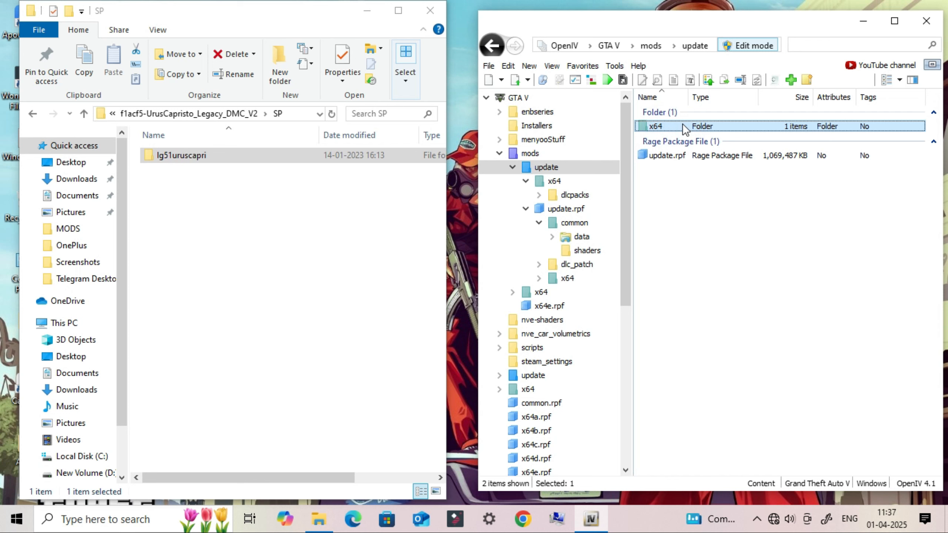
double_click(683, 127)
left_click(671, 127)
double_click(673, 127)
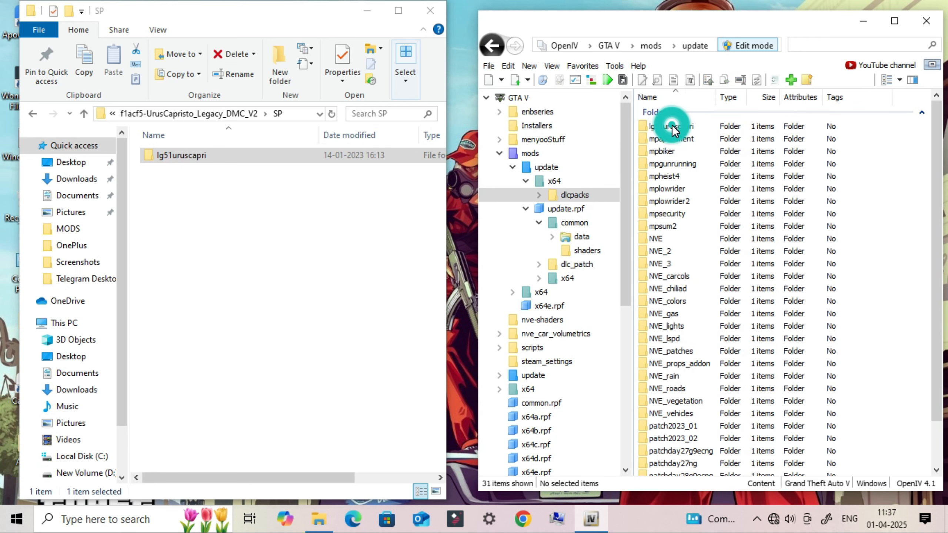
Step: Browse into the data folder of the urus add-on's dlc.rpf and open vehicles.meta for editing
double_click(681, 447)
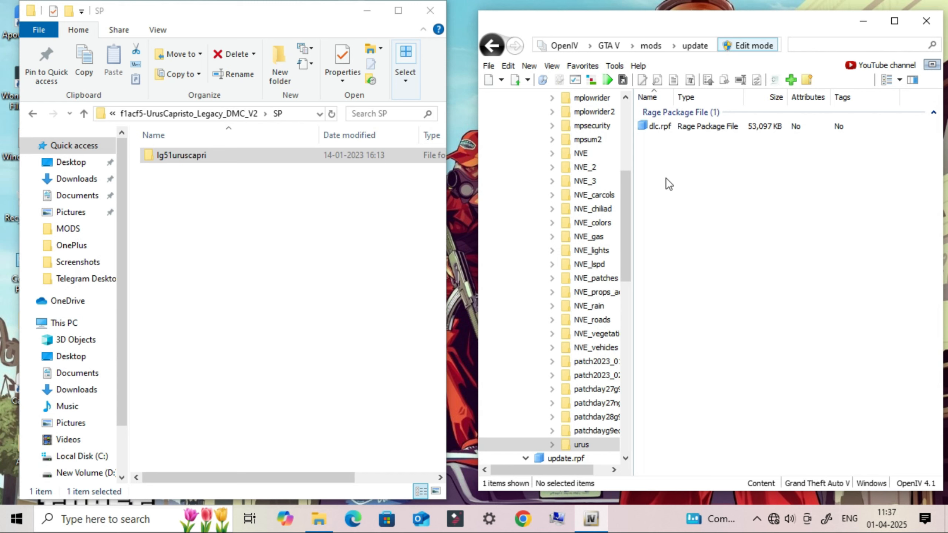
double_click(658, 127)
double_click(658, 128)
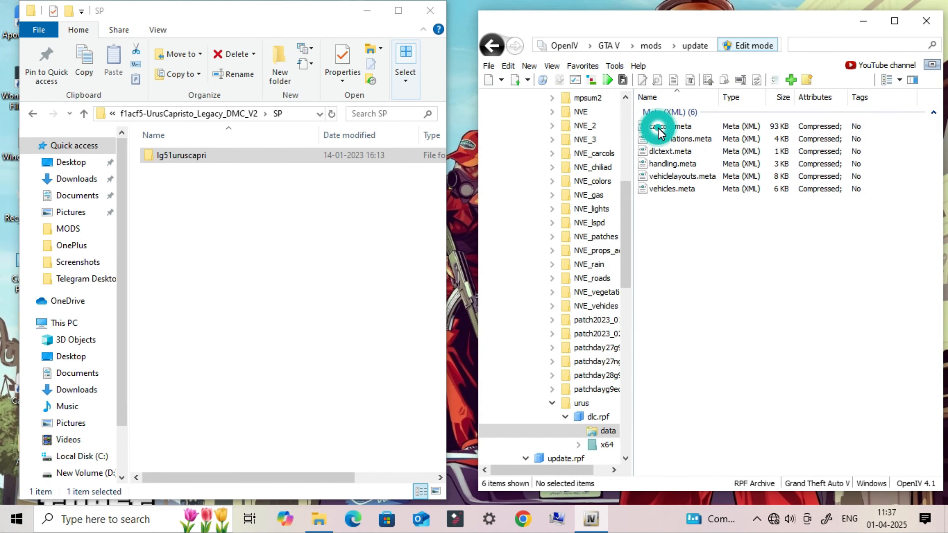
left_click(677, 188)
right_click(689, 185)
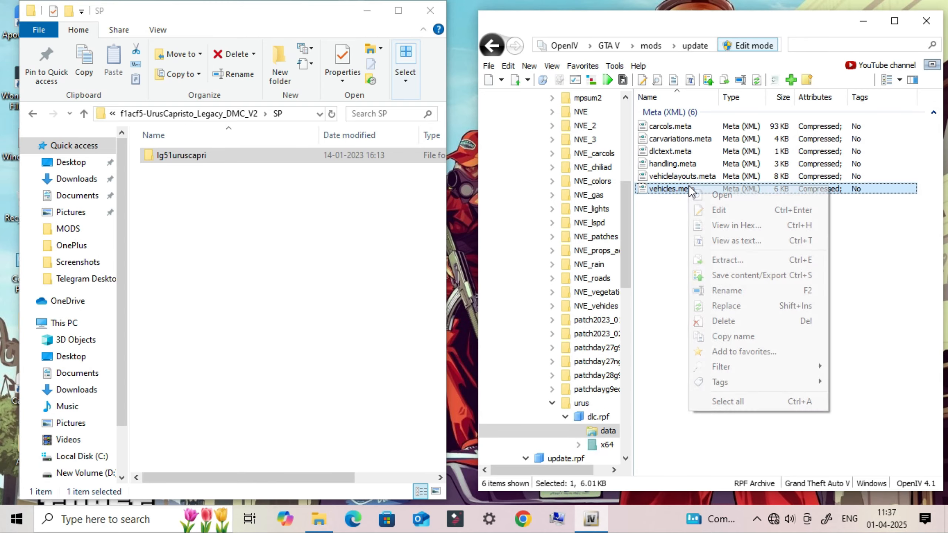
left_click(730, 210)
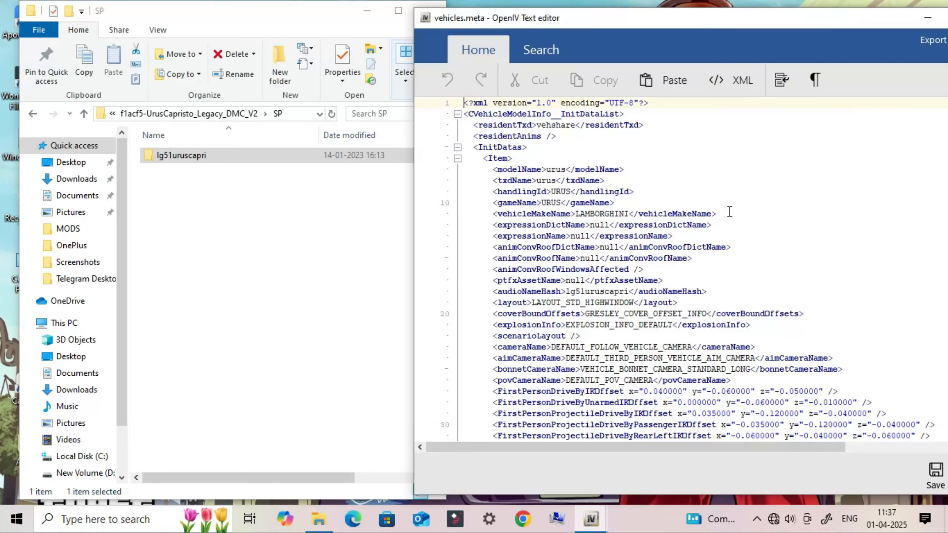
left_click_drag(633, 20, 514, 24)
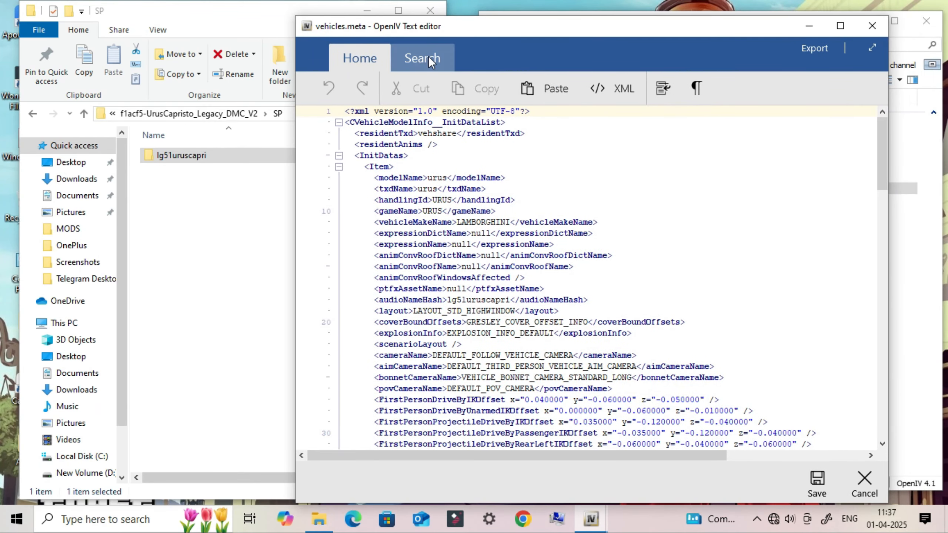
Step: Search vehicles.meta for "audio" to locate the audioNameHash line
left_click(428, 58)
left_click(398, 91)
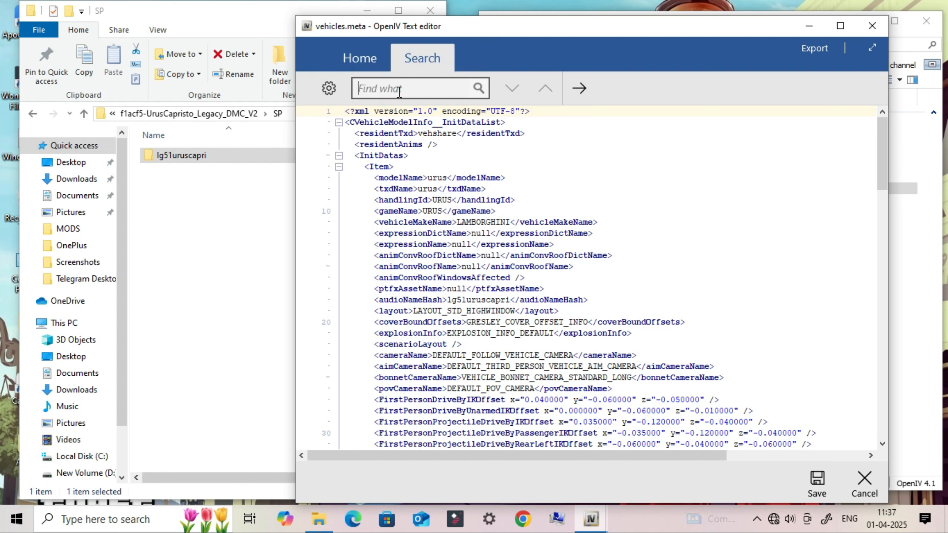
type("audiko")
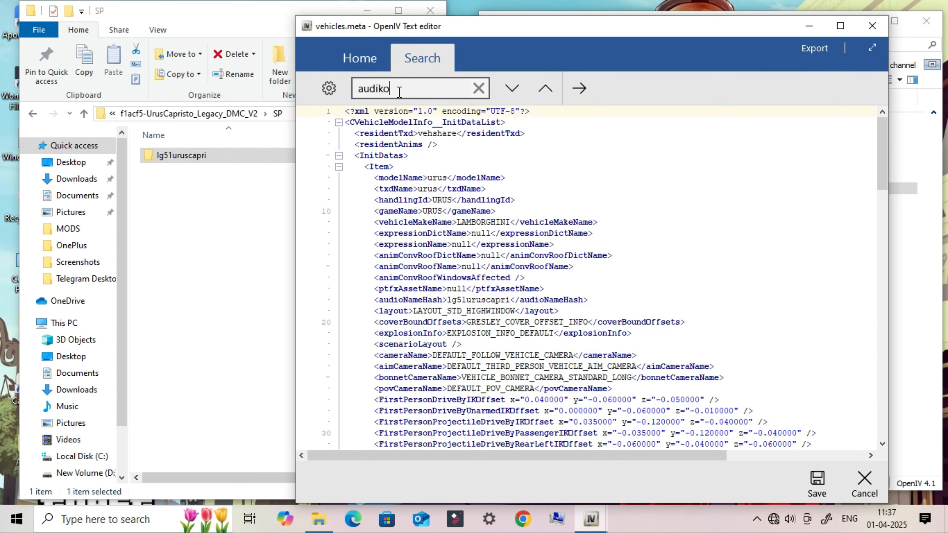
key("BackSpace")
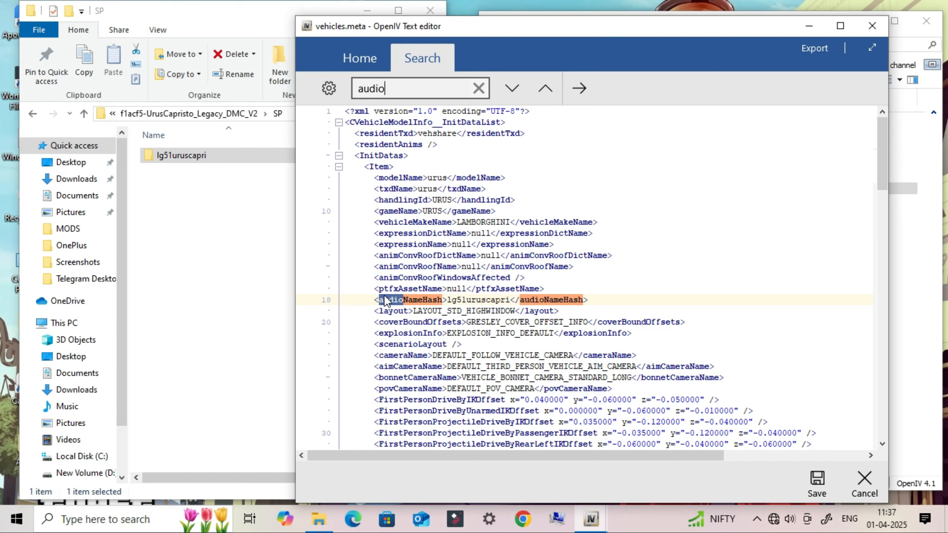
Step: Delete the value between the audioNameHash tags in vehicles.meta
left_click(512, 299)
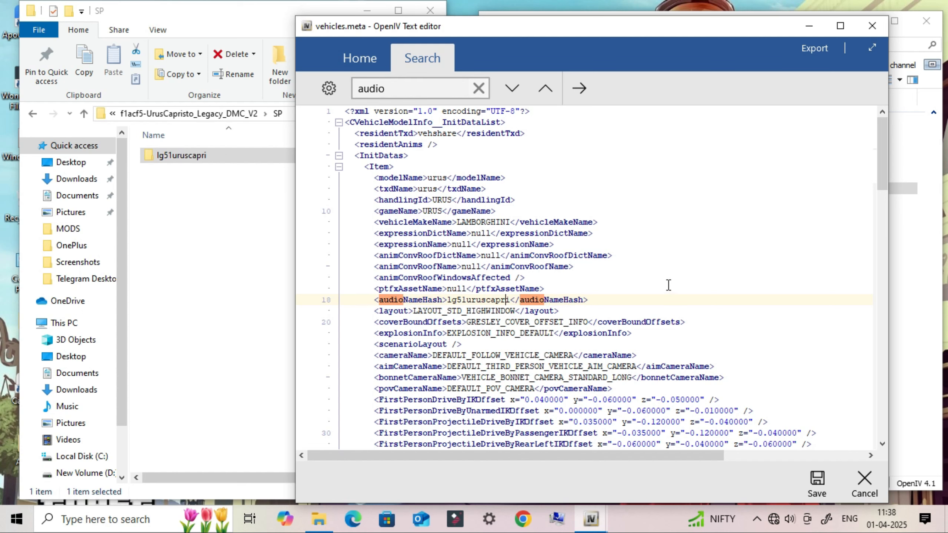
key("BackSpace")
key("BackSpace")
key("BackSpace")
key("BackSpace")
key("BackSpace")
key("BackSpace")
key("BackSpace")
key("BackSpace")
key("BackSpace")
key("BackSpace")
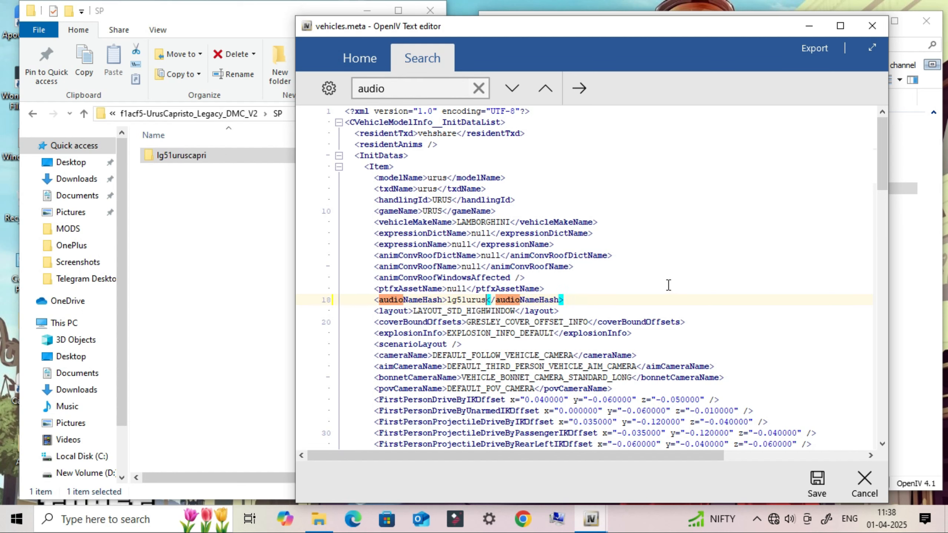
key("BackSpace")
key("BackSpace")
key("BackSpace")
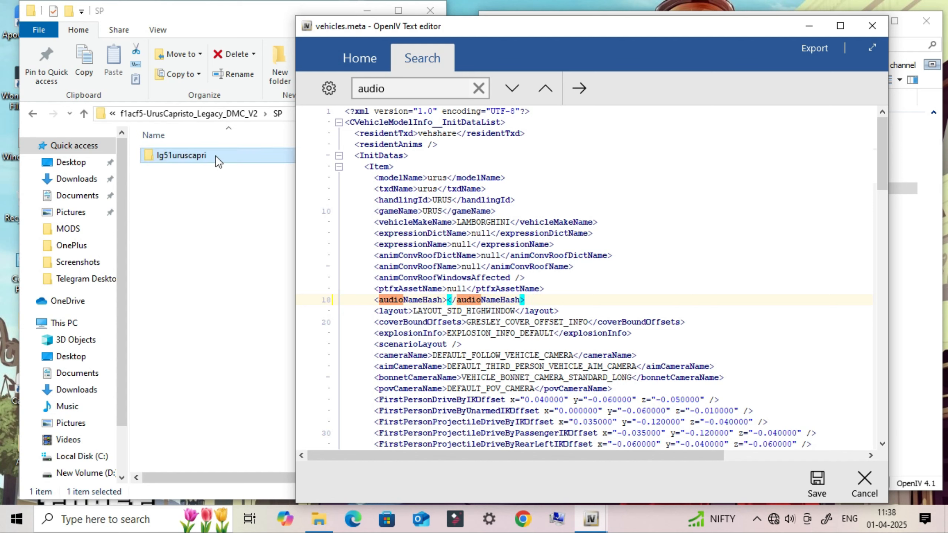
Step: Copy the lg51uruscapri folder's name, paste it between the audioNameHash tags, and cancel the edits to vehicles.meta
right_click(200, 156)
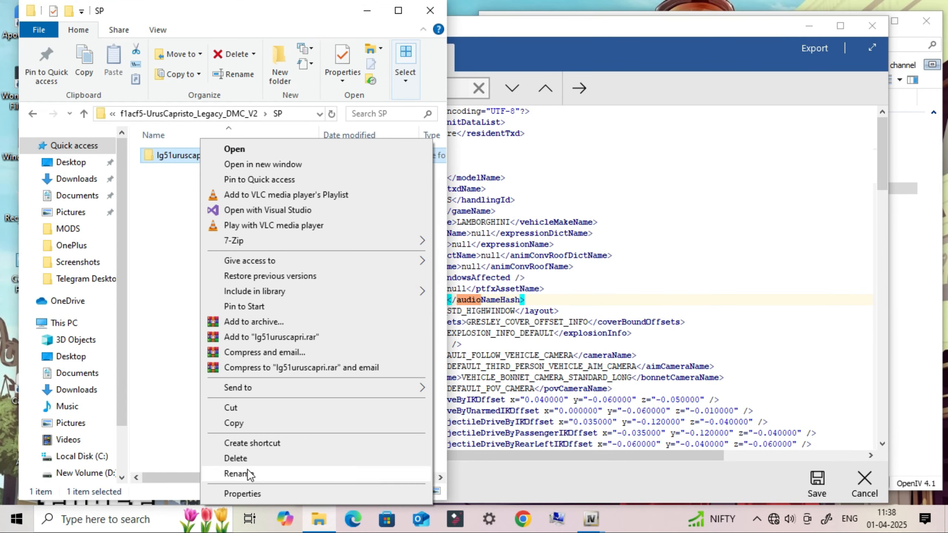
left_click(246, 474)
right_click(197, 154)
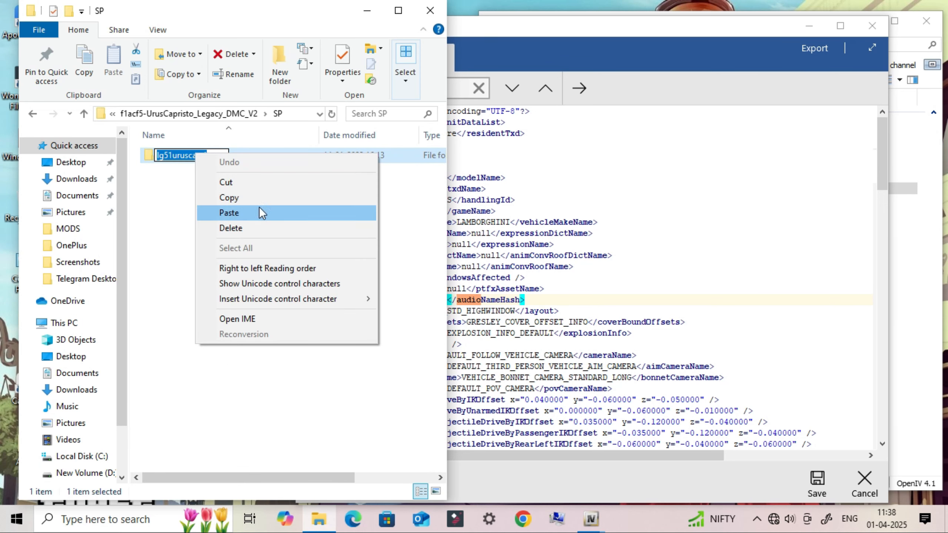
left_click(242, 200)
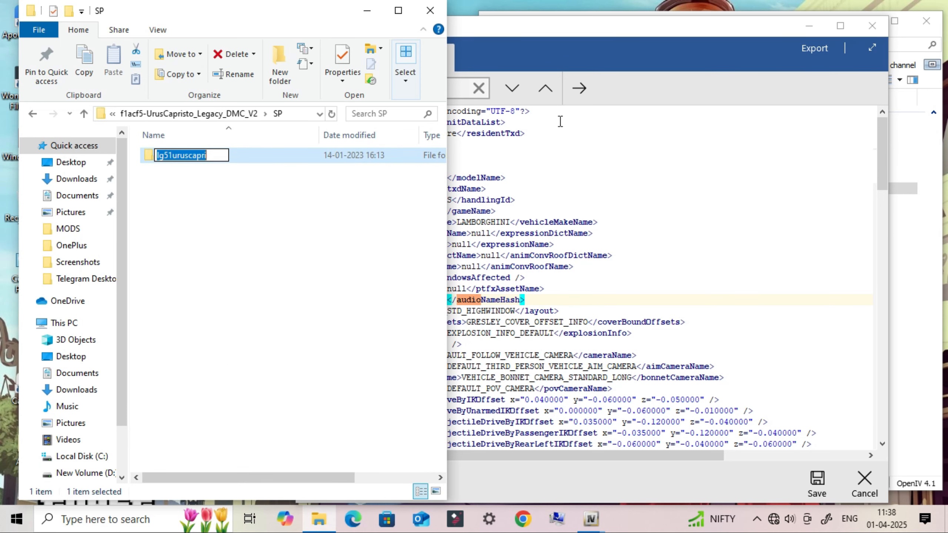
left_click(601, 40)
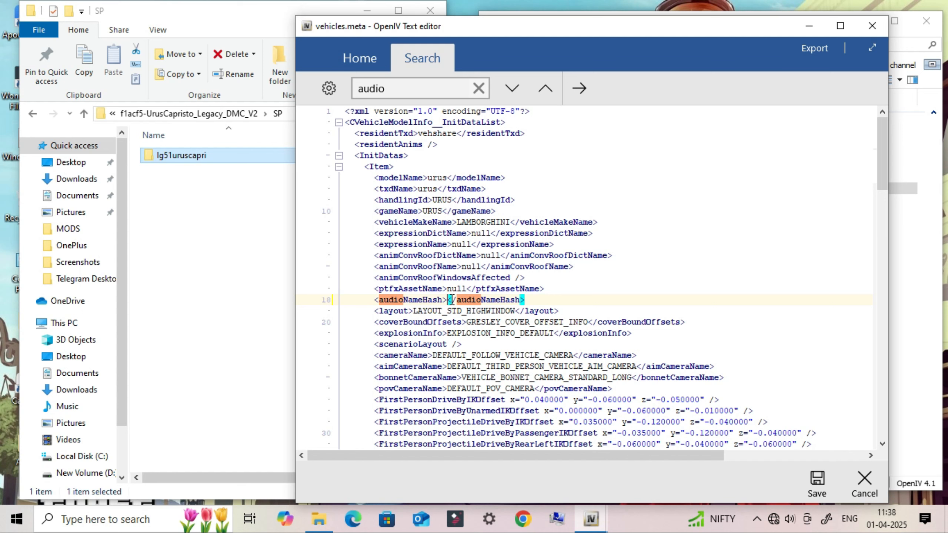
key("ctrl+v")
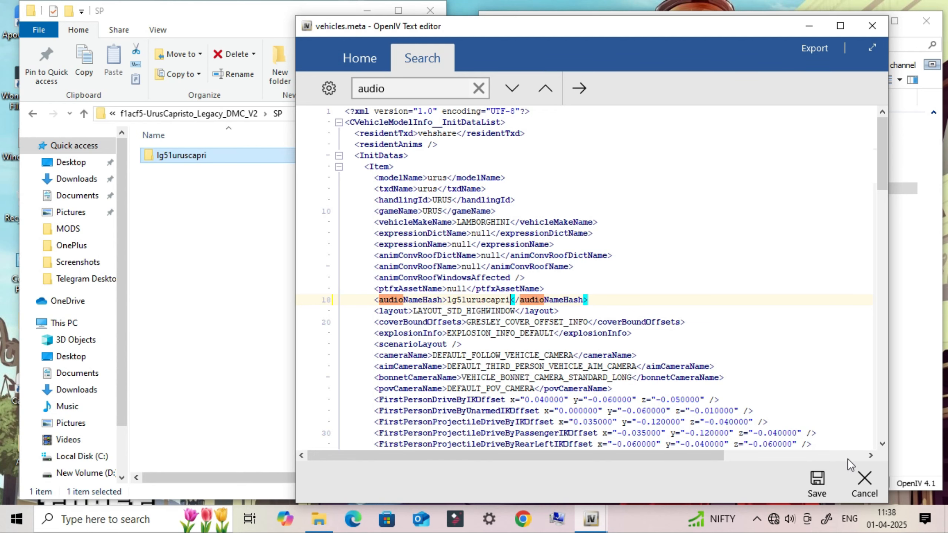
left_click(862, 485)
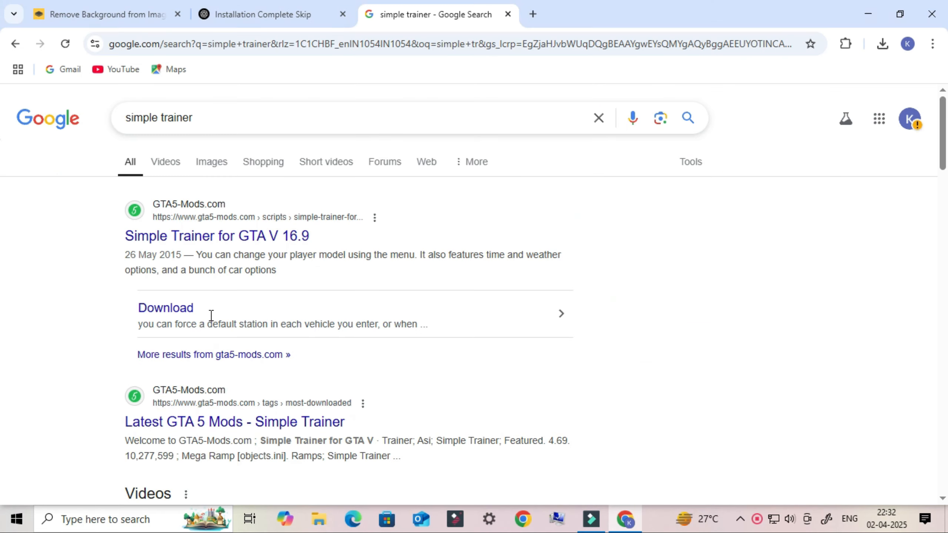
Step: In Chrome, open the Simple Trainer for GTA V page on GTA5-Mods.com and download version 16.9
left_click(218, 238)
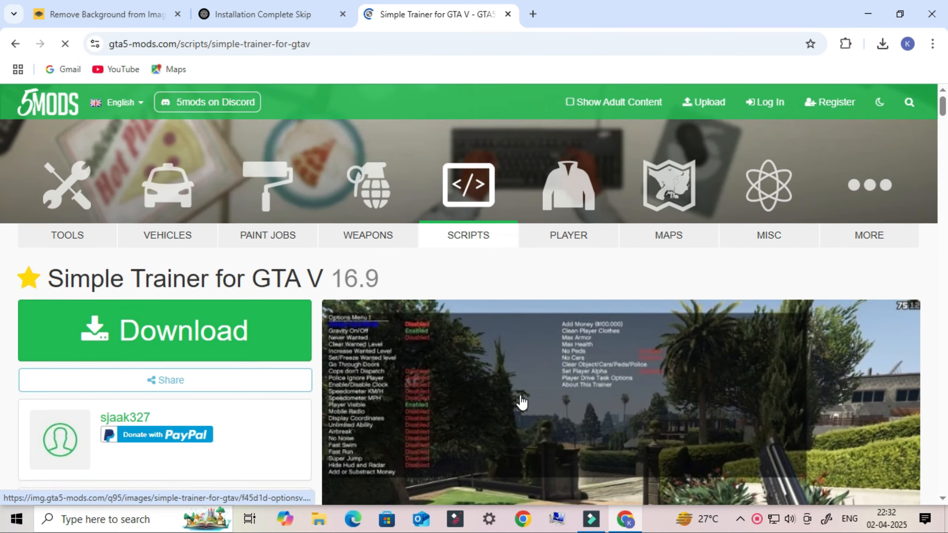
scroll(522, 402, "down", 5)
scroll(522, 403, "down", 2)
scroll(521, 396, "up", 4)
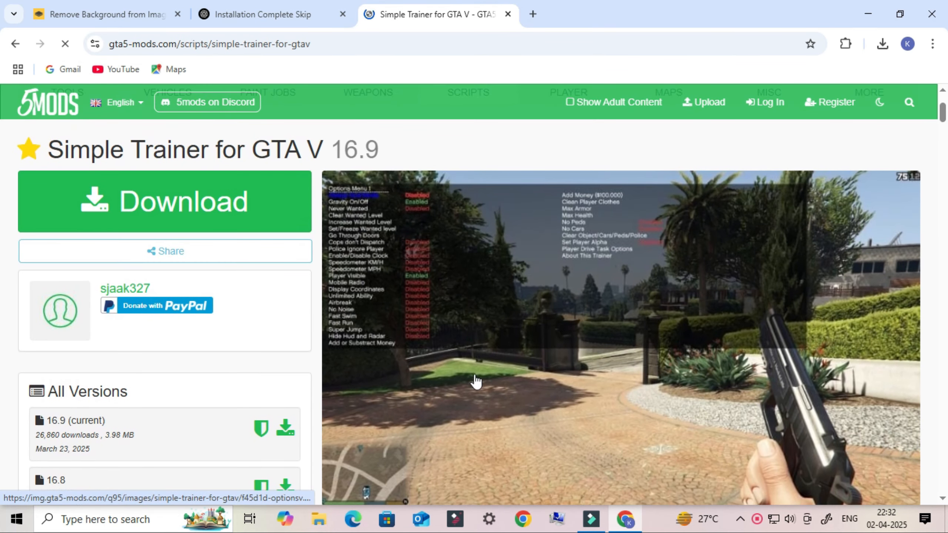
left_click(185, 215)
left_click(619, 393)
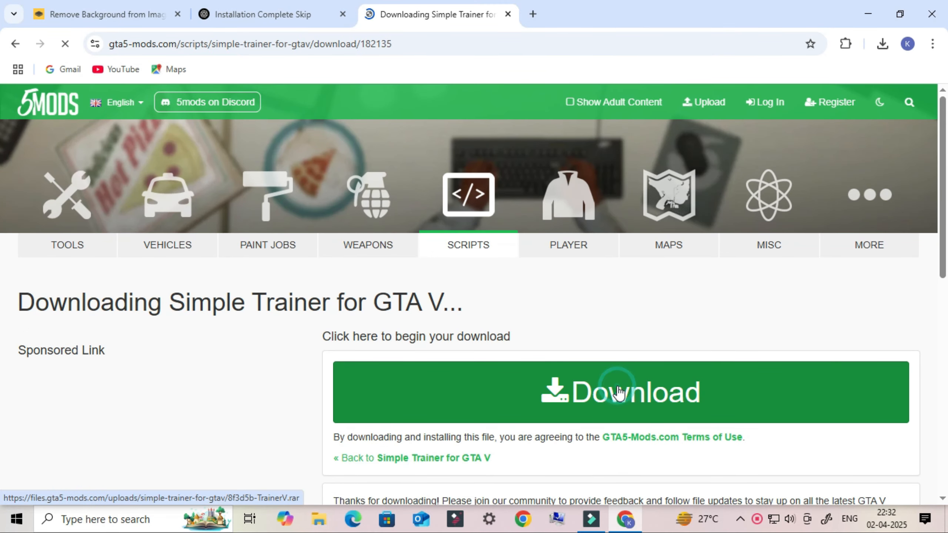
Step: Open the downloaded 8f3d5b-TrainerV.rar archive in WinRAR from the browser's recent downloads
left_click(884, 43)
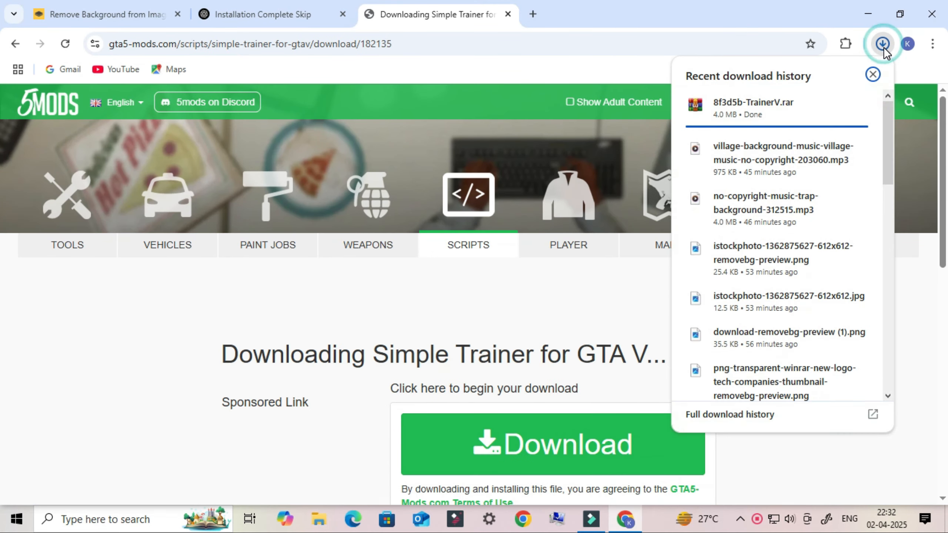
right_click(752, 113)
left_click(791, 127)
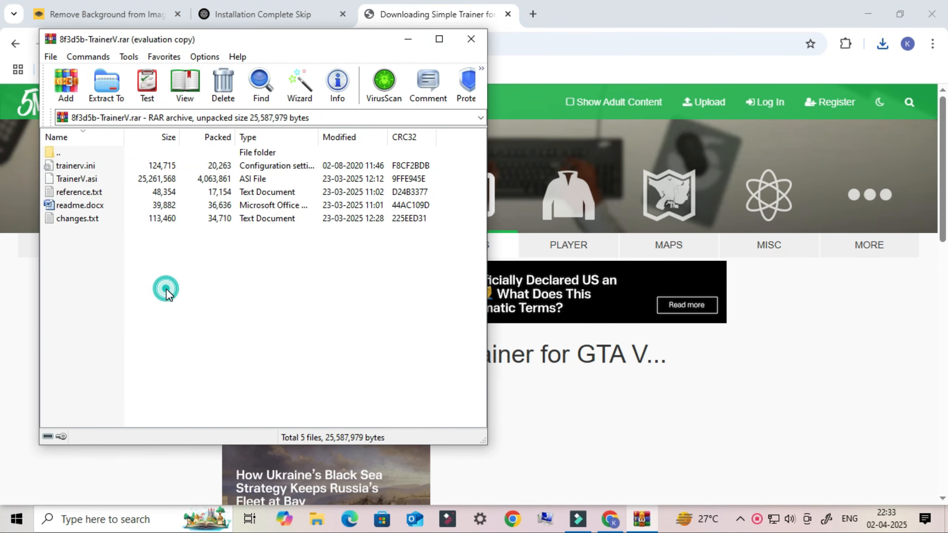
Step: Select trainerv.ini and TrainerV.asi in the archive, minimize the browser and move the archive window aside over the desktop
left_click(370, 187)
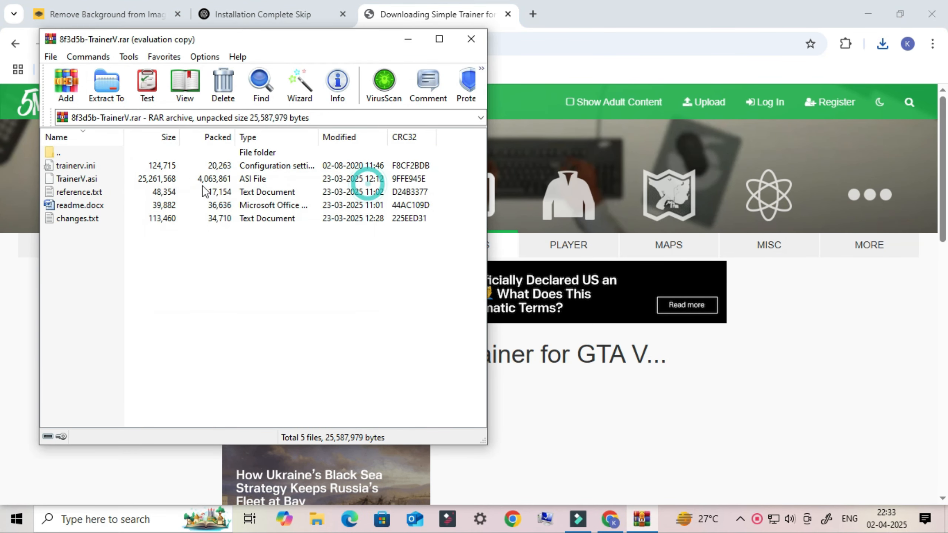
left_click(93, 166)
left_click(100, 183, "shift")
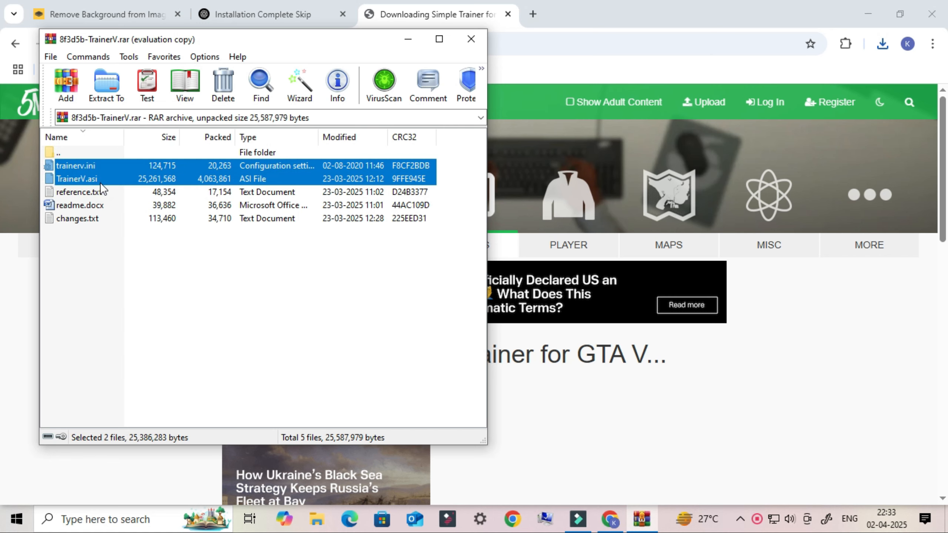
left_click(868, 13)
left_click_drag(298, 47, 724, 50)
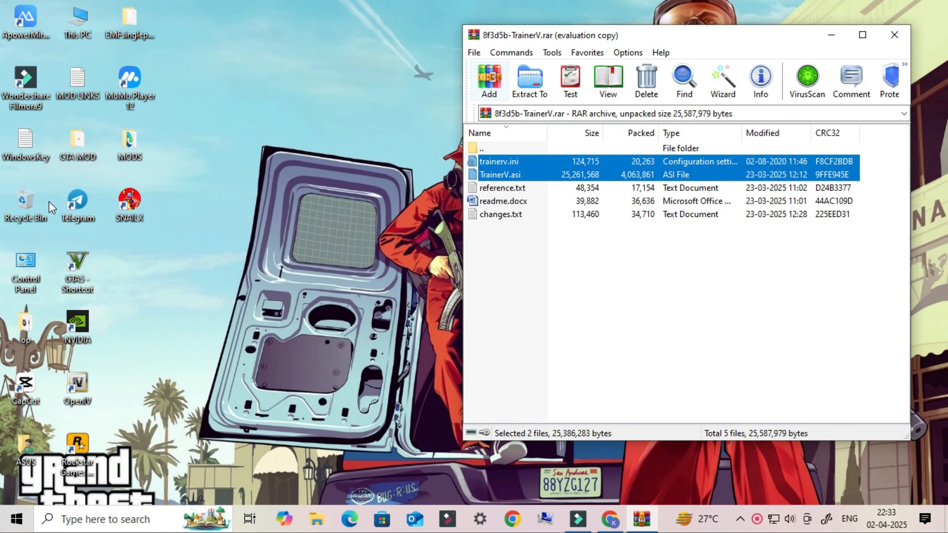
Step: Open the file location of the GTA5 desktop shortcut and try to copy trainerv.ini and TrainerV.asi from the archive into it
left_click(70, 263)
right_click(71, 263)
left_click(127, 193)
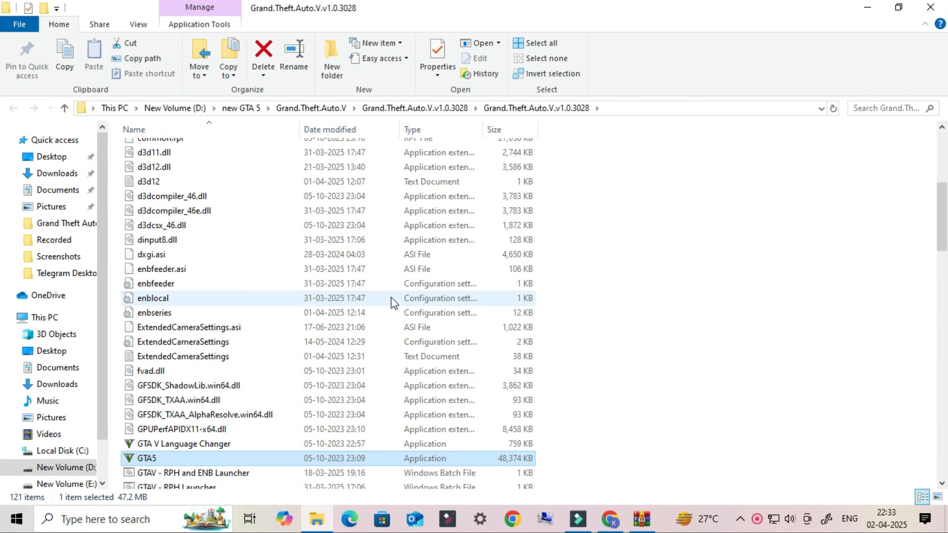
left_click(630, 340)
left_click(640, 520)
left_click_drag(530, 162, 713, 480)
left_click(290, 148)
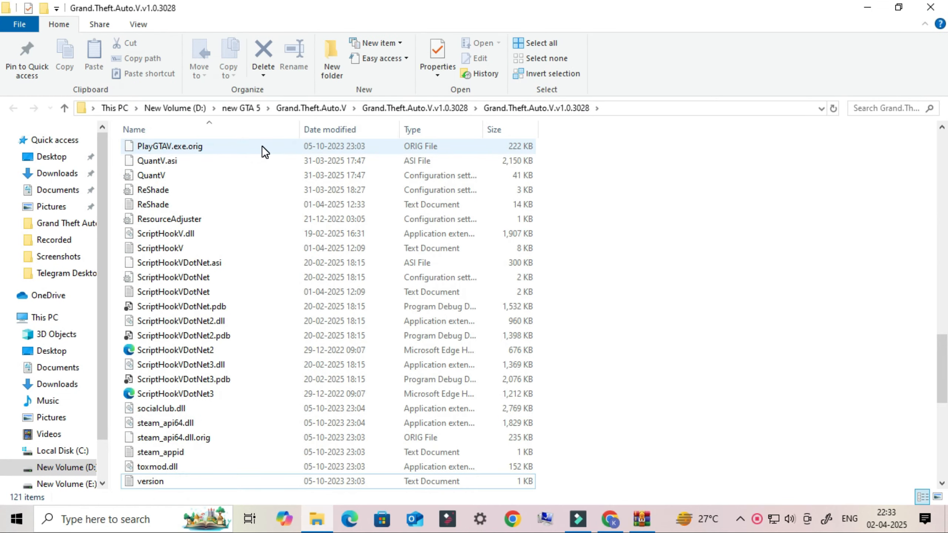
Step: Close the GTA V game folder window and the TrainerV archive window
scroll(679, 358, "up", 15)
scroll(682, 358, "up", 6)
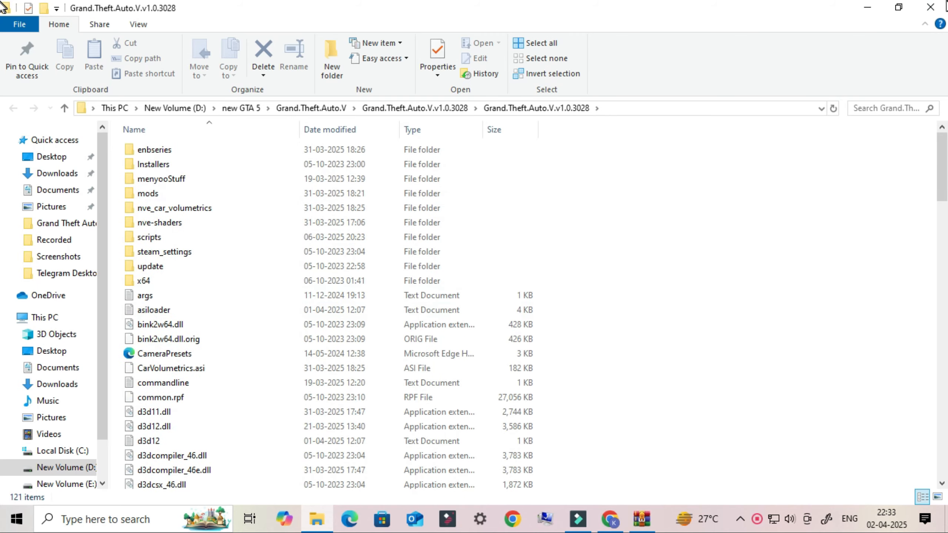
left_click(931, 7)
left_click(903, 35)
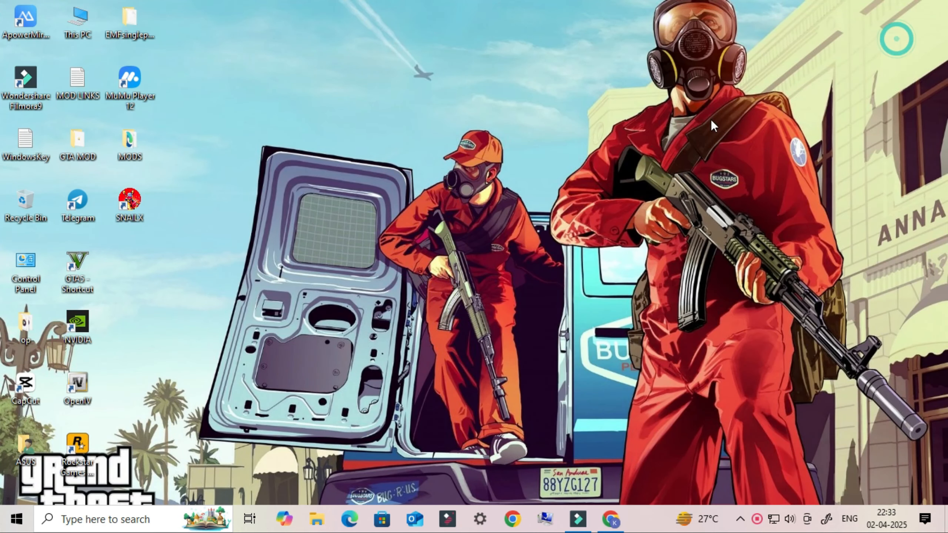
right_click(502, 70)
left_click(549, 110)
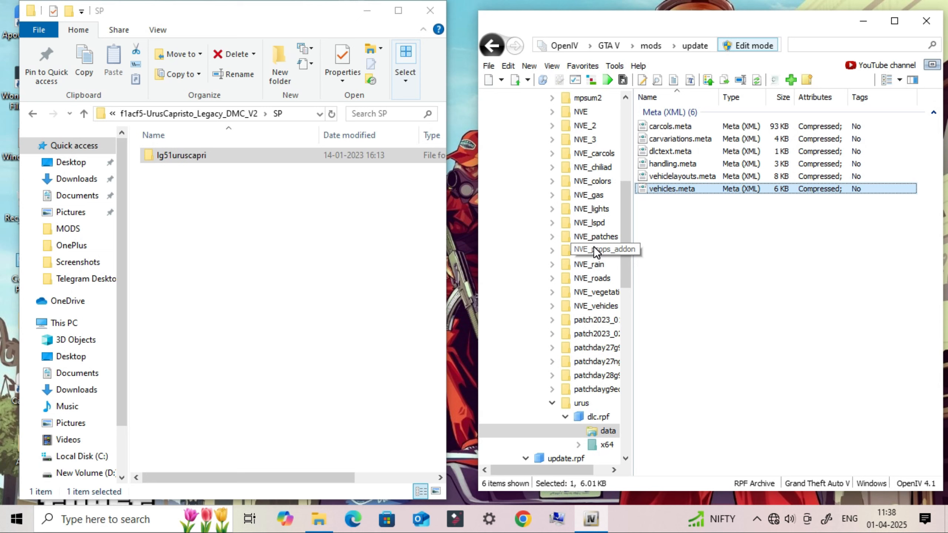
Step: Return to the GTA V root folder in OpenIV
scroll(595, 217, "up", 7)
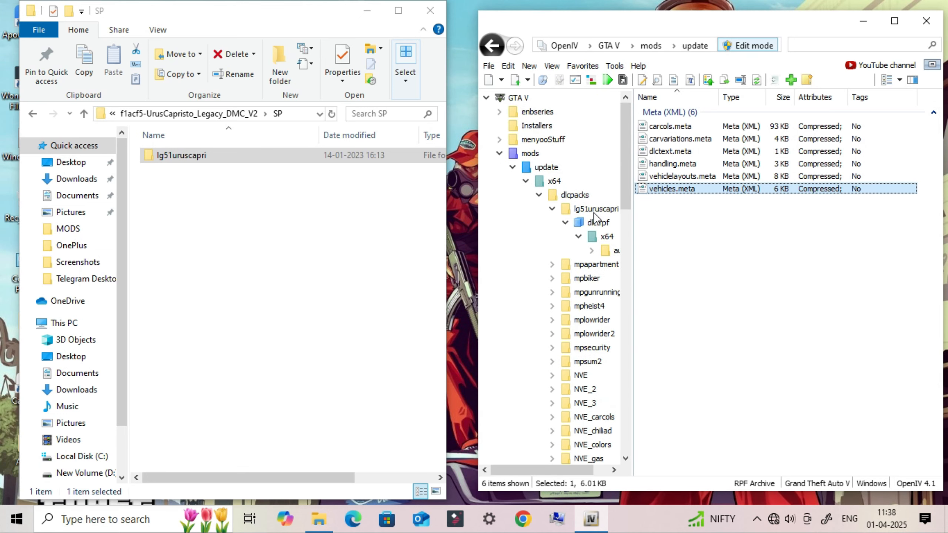
left_click(523, 100)
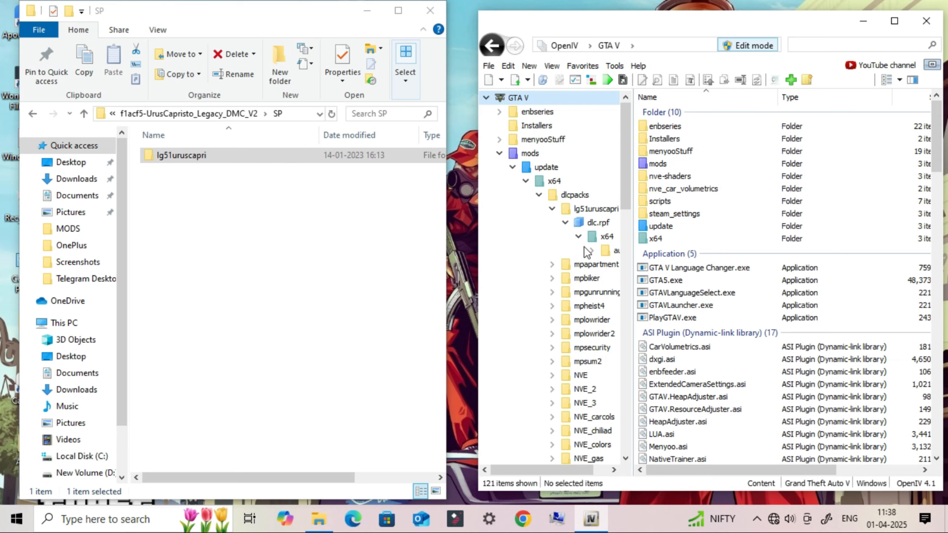
scroll(282, 379, "down", 3)
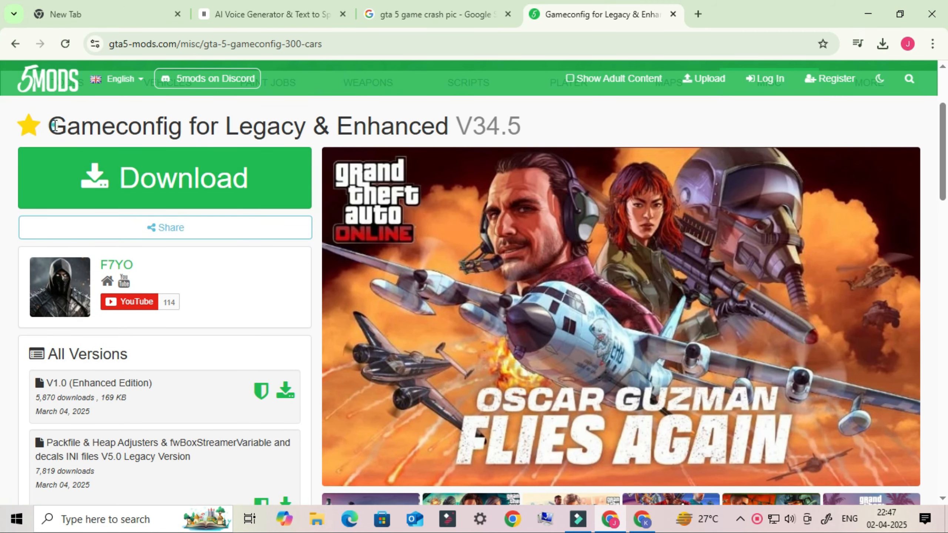
Step: Switch to Chrome and review the Gameconfig for Legacy & Enhanced mod page and its list of versions
left_click_drag(50, 125, 238, 123)
scroll(275, 296, "down", 10)
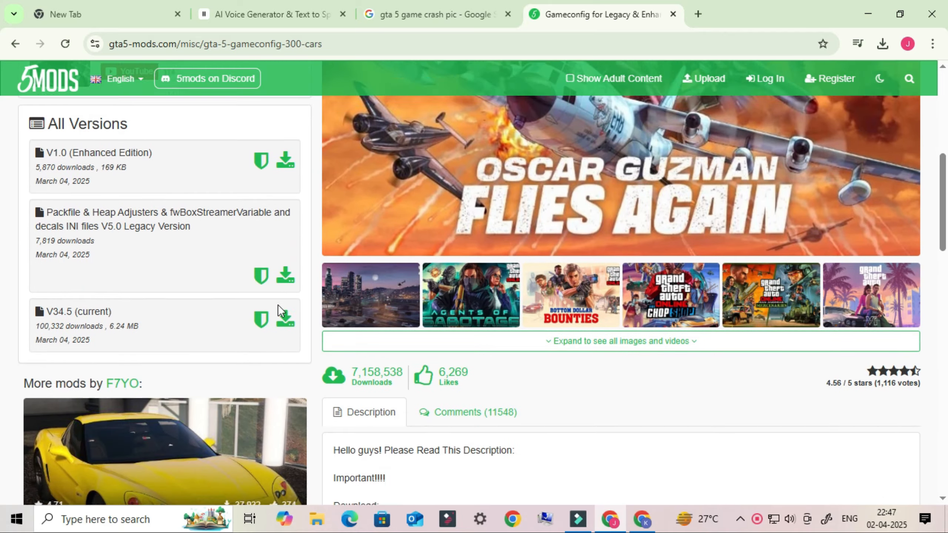
scroll(450, 342, "up", 10)
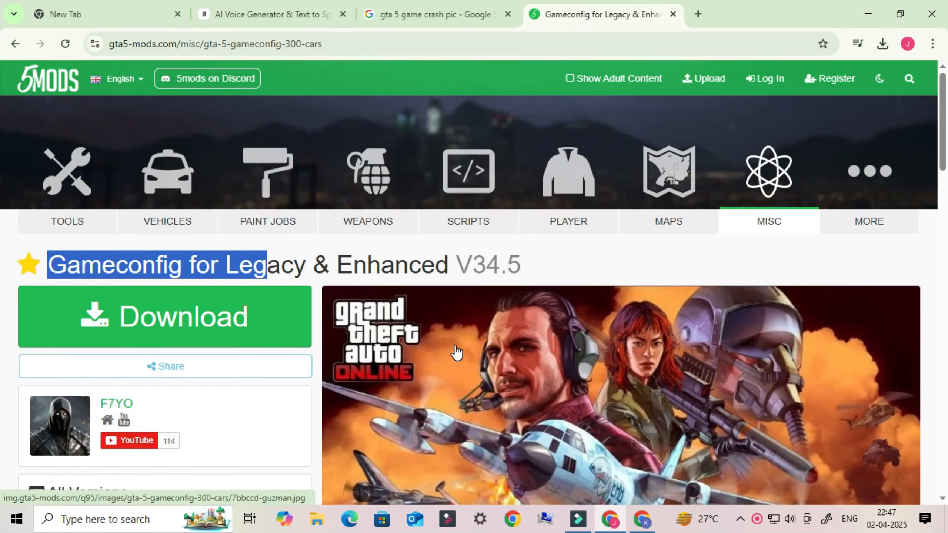
Step: Open the GTA5 desktop shortcut's file location and check the GTA5 application's file version in its property details
left_click(864, 20)
right_click(67, 250)
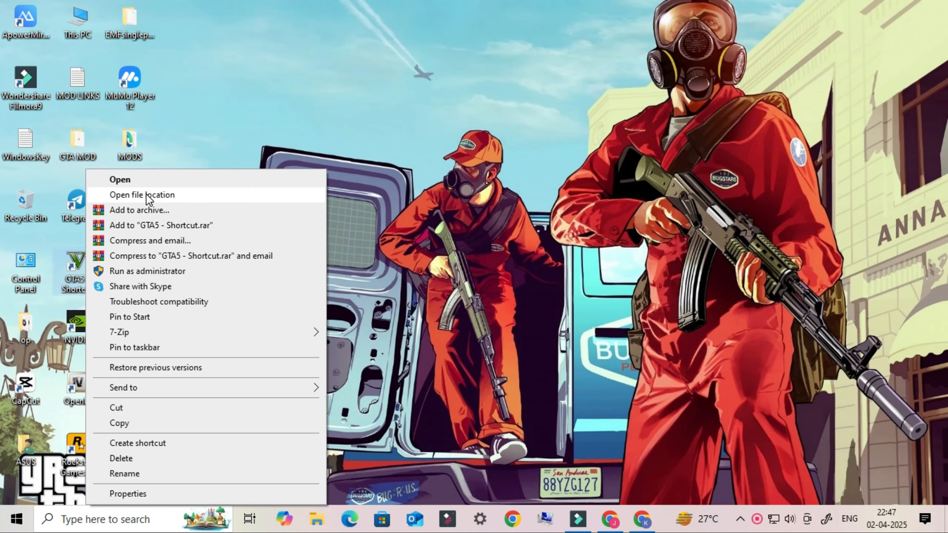
left_click(146, 193)
scroll(484, 303, "up", 4)
scroll(486, 304, "down", 7)
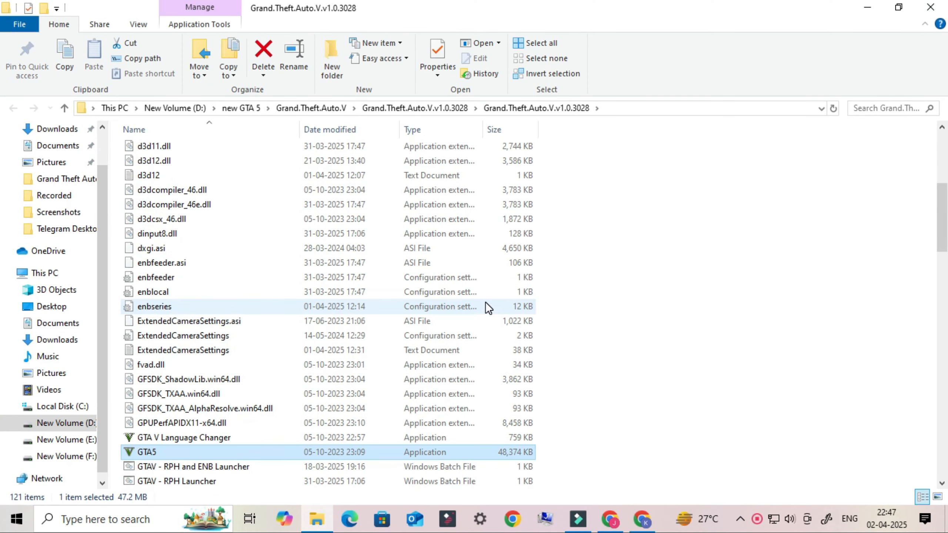
right_click(185, 318)
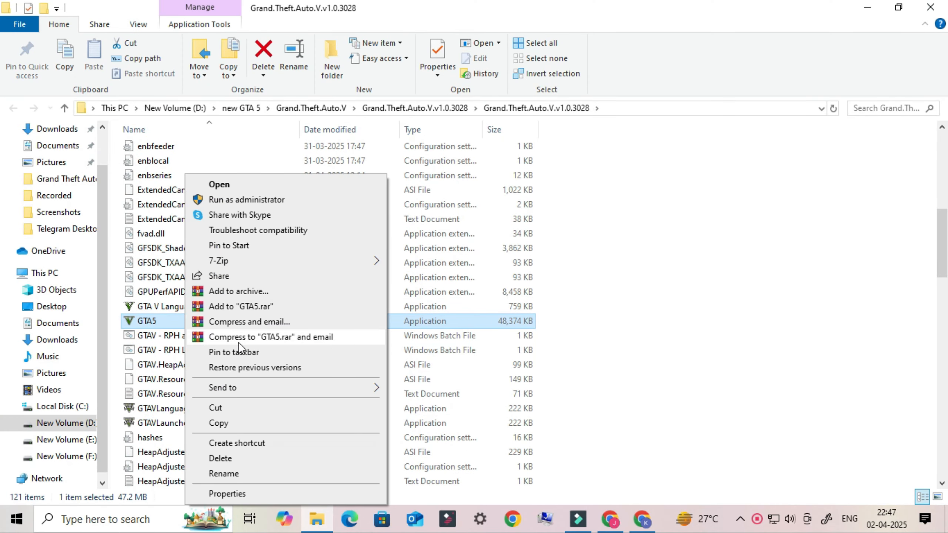
left_click(249, 492)
left_click(314, 156)
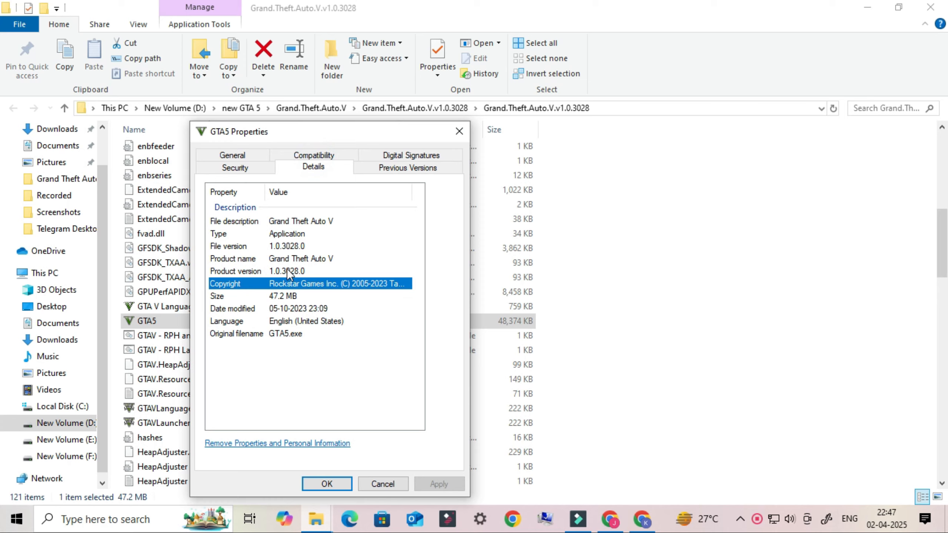
left_click(289, 247)
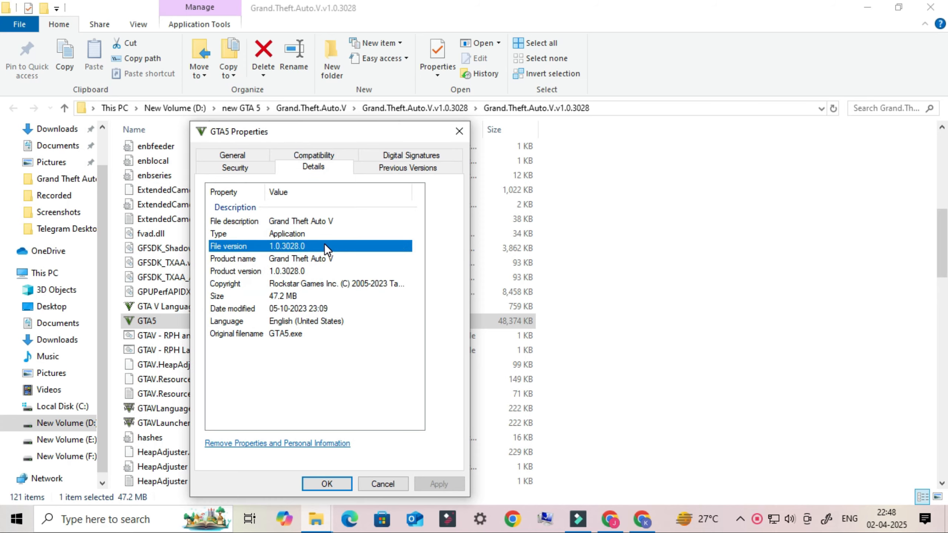
left_click(328, 485)
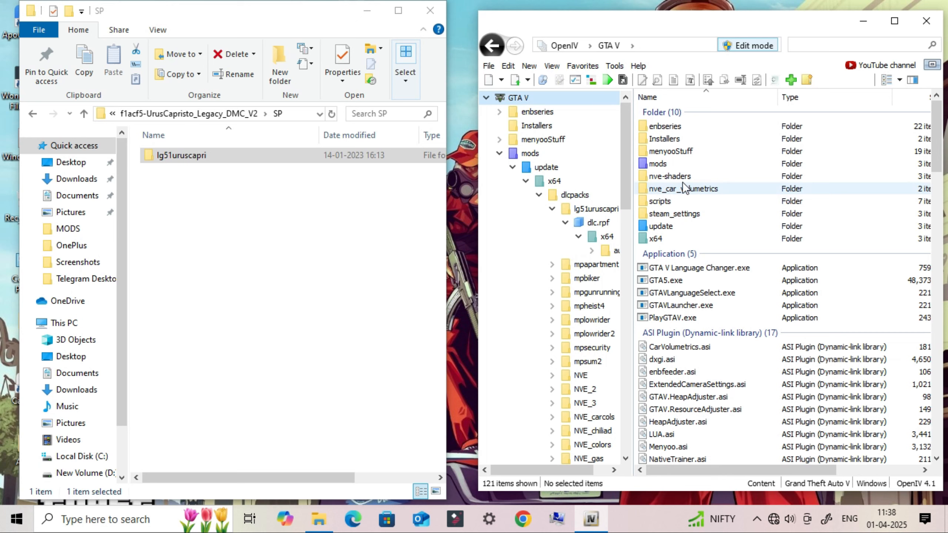
Step: Open the update.rpf archive inside the mods/update folder in OpenIV
left_click(662, 163)
double_click(709, 163)
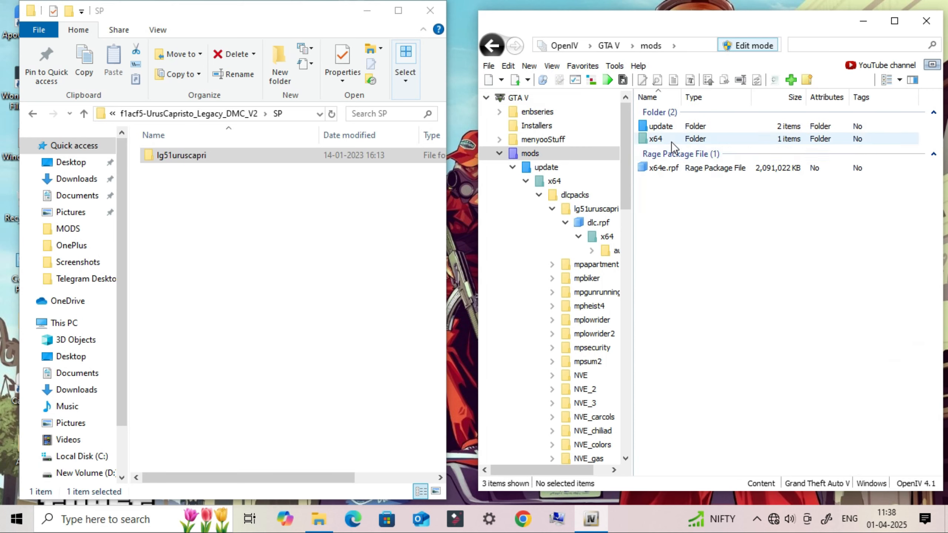
left_click(667, 127)
double_click(710, 126)
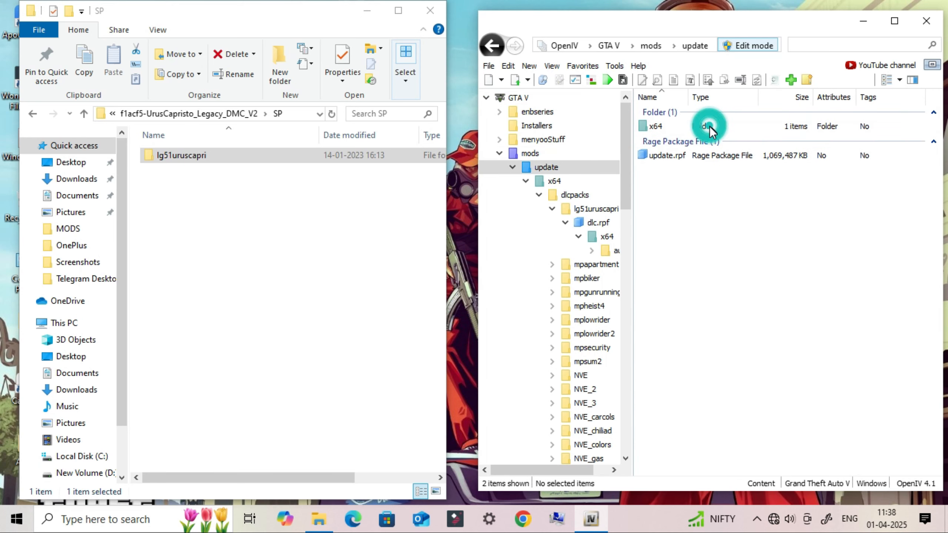
left_click(684, 151)
double_click(728, 151)
Step: Open the archive's common/data folder and locate gameconfig.xml among the XML files
left_click(679, 126)
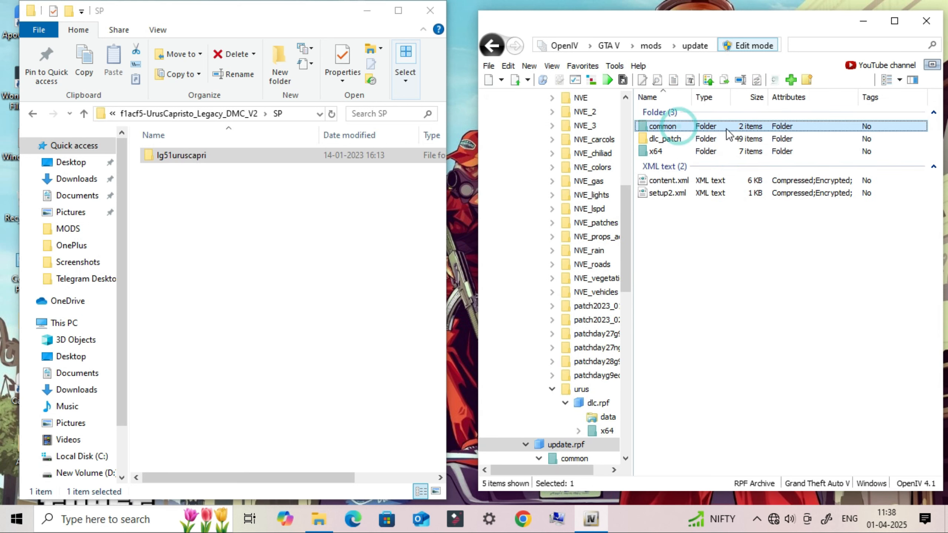
double_click(679, 127)
left_click(680, 127)
double_click(732, 127)
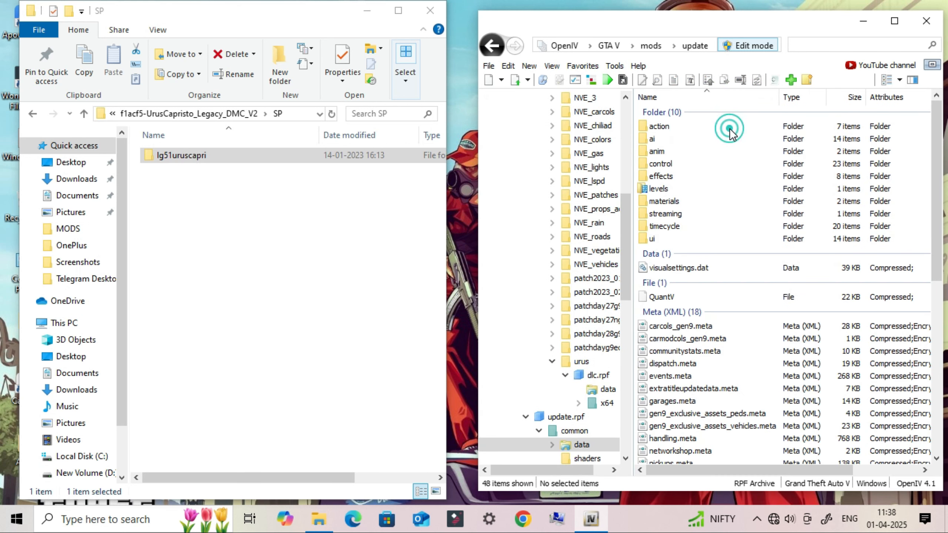
scroll(731, 298, "down", 5)
scroll(730, 297, "down", 4)
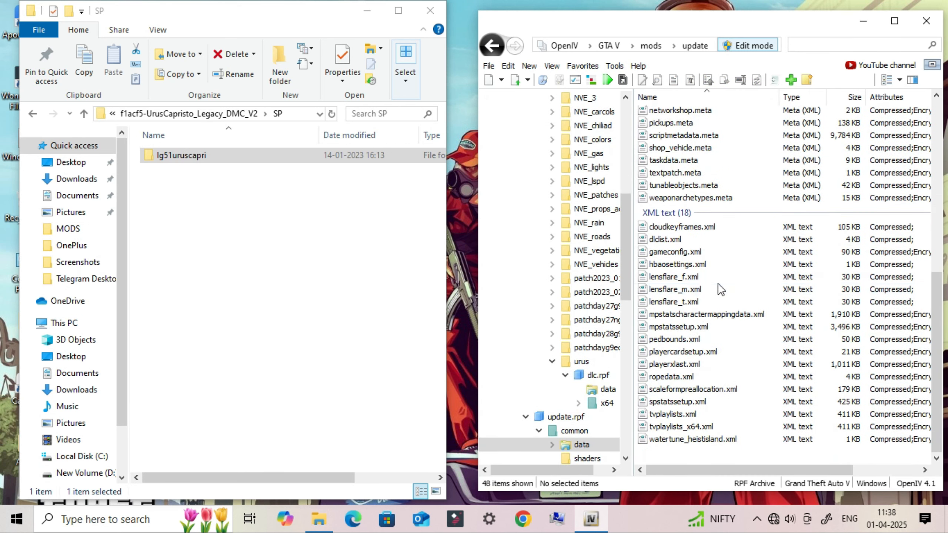
Step: In File Explorer, open GAMECONFIG 1.0.3028.0, manual installation, 1.0.3028.0 - gameconfig, and select the gameconfig file
left_click(230, 155)
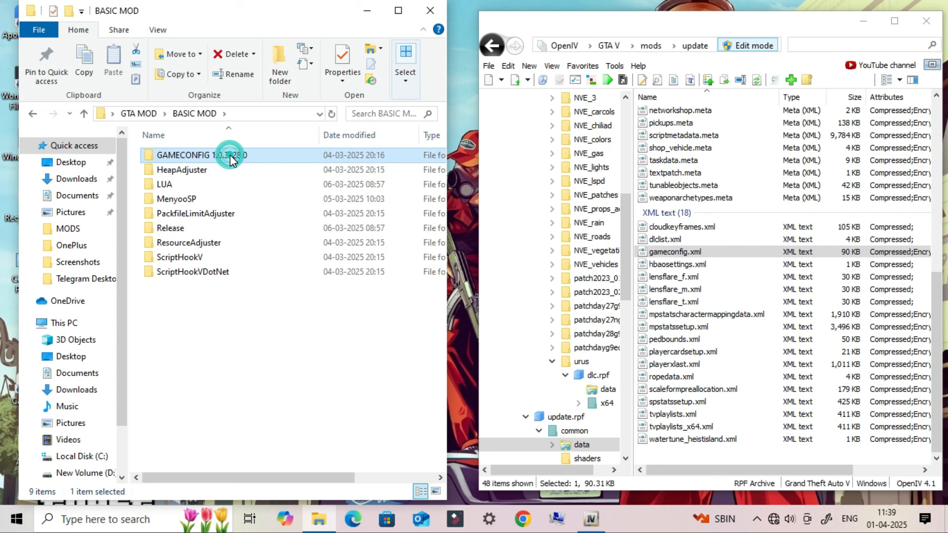
double_click(266, 154)
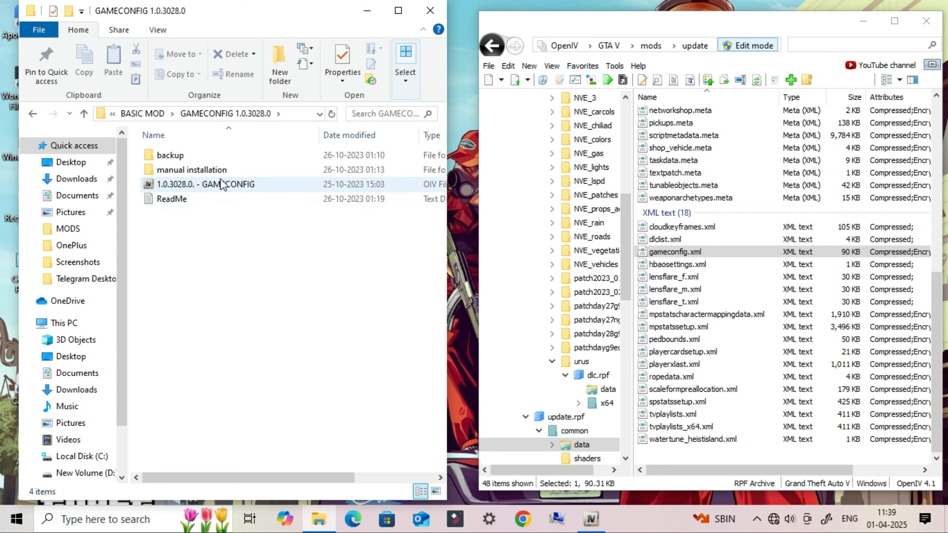
left_click(231, 168)
double_click(250, 168)
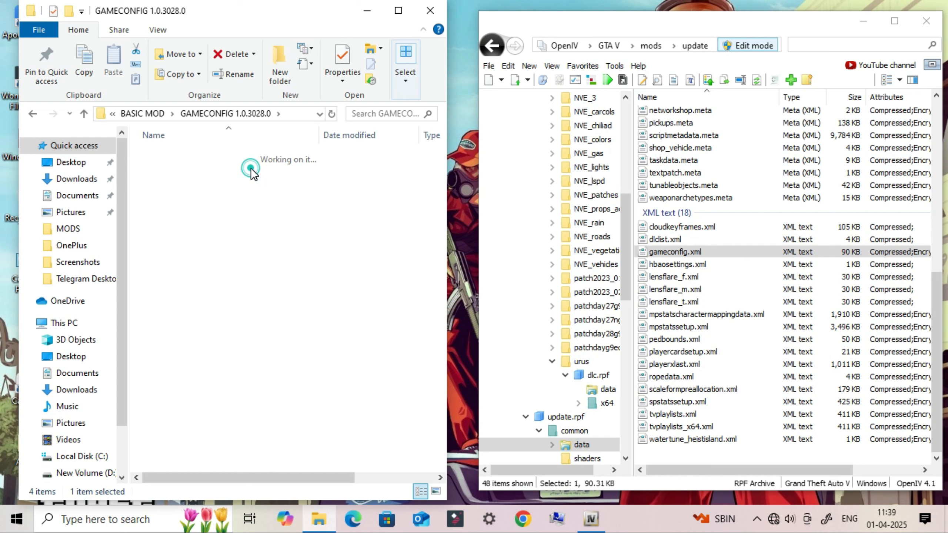
left_click(239, 157)
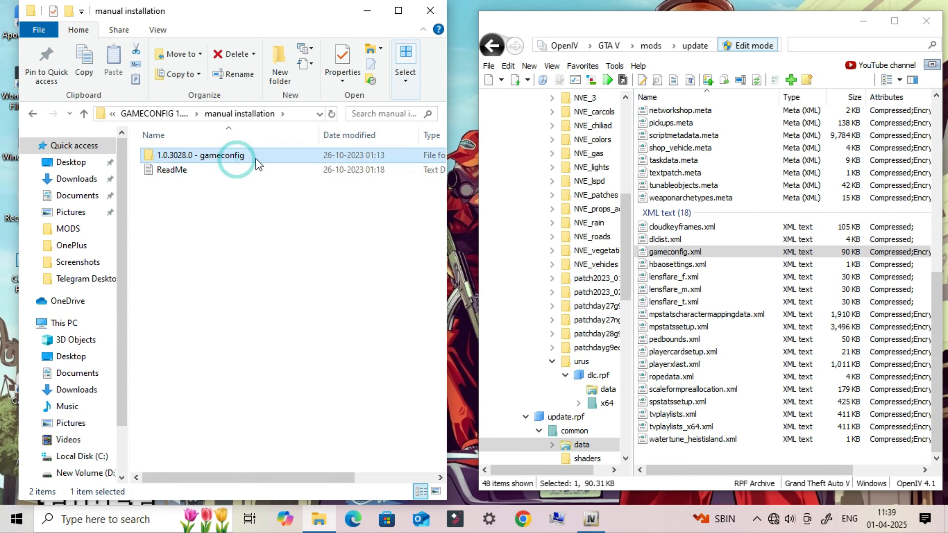
double_click(275, 156)
left_click(199, 157)
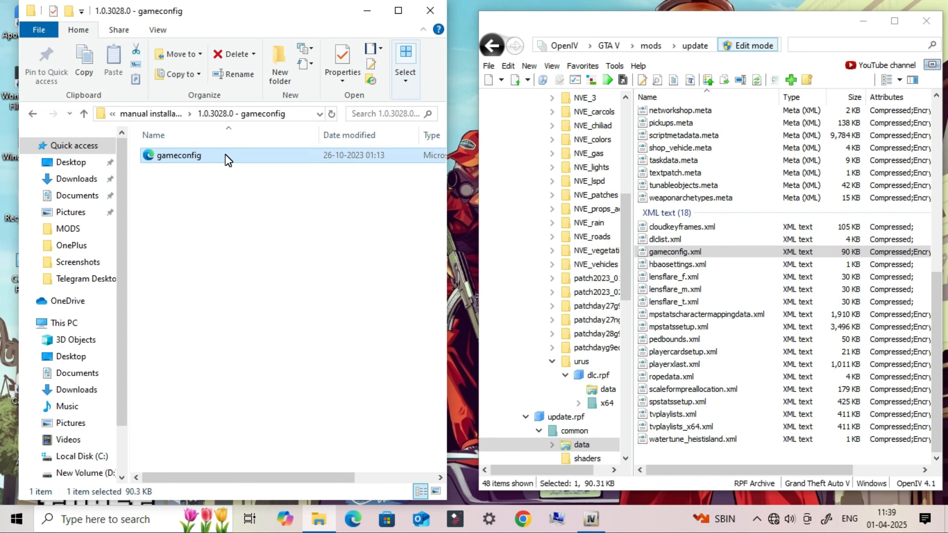
Step: Replace gameconfig.xml in update.rpf's common/data folder with the selected gameconfig file, and return to the GTA V root in OpenIV
left_click_drag(226, 157, 704, 249)
left_click_drag(516, 241, 317, 187)
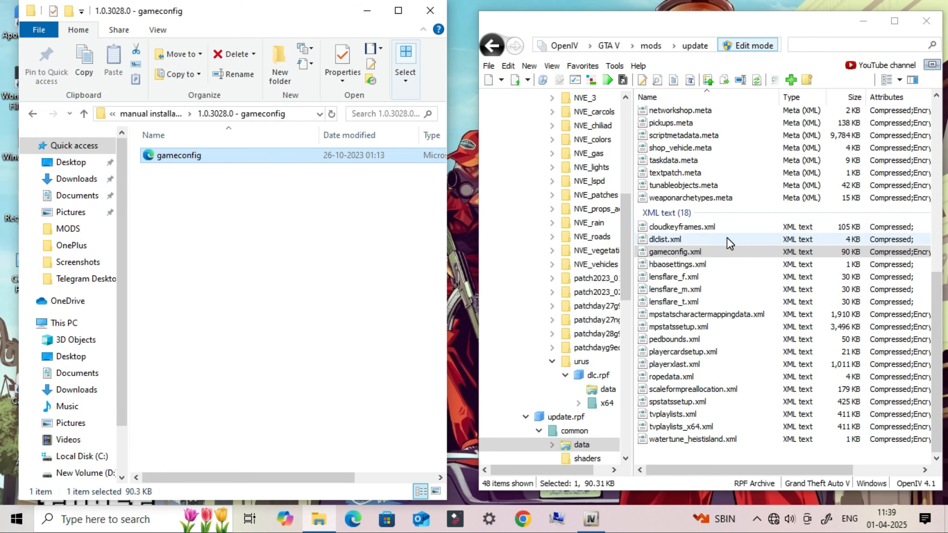
scroll(727, 239, "up", 9)
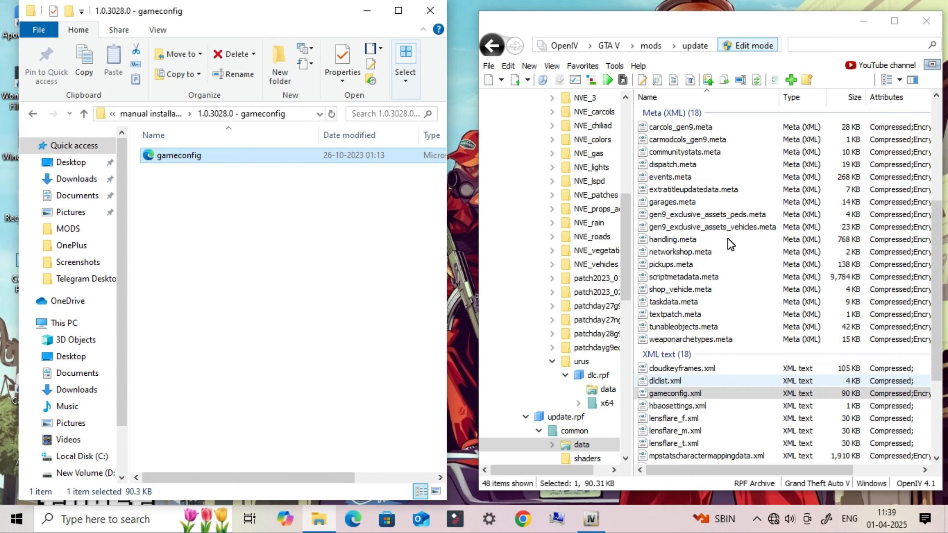
scroll(575, 162, "up", 7)
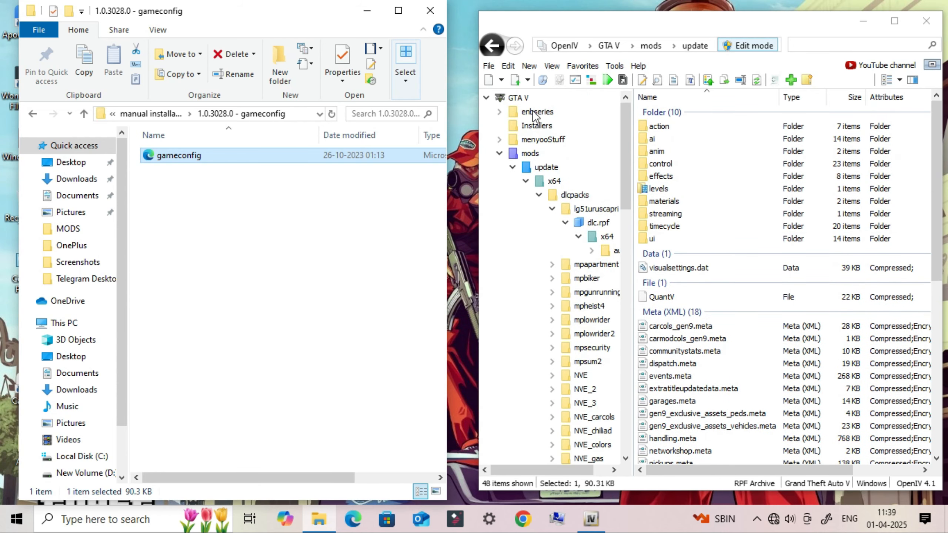
left_click(513, 98)
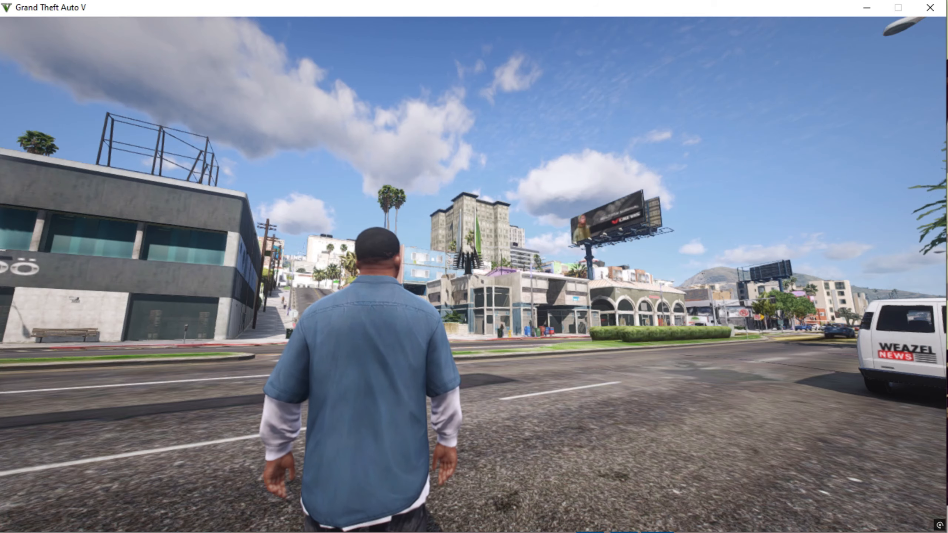
Step: In the running GTA V game, open the trainer menu and go through Vehicle Spawning to Added Vehicles Menu 1
key("F3")
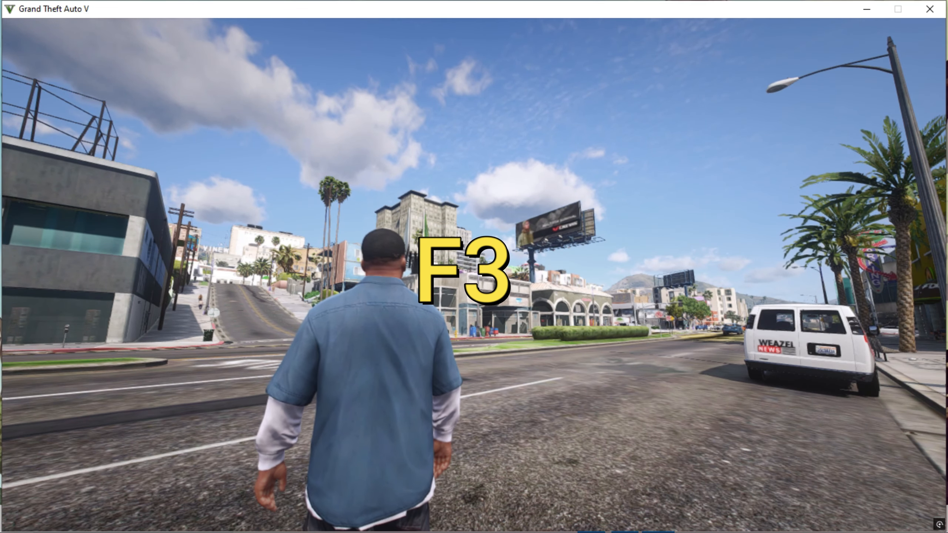
key("F3")
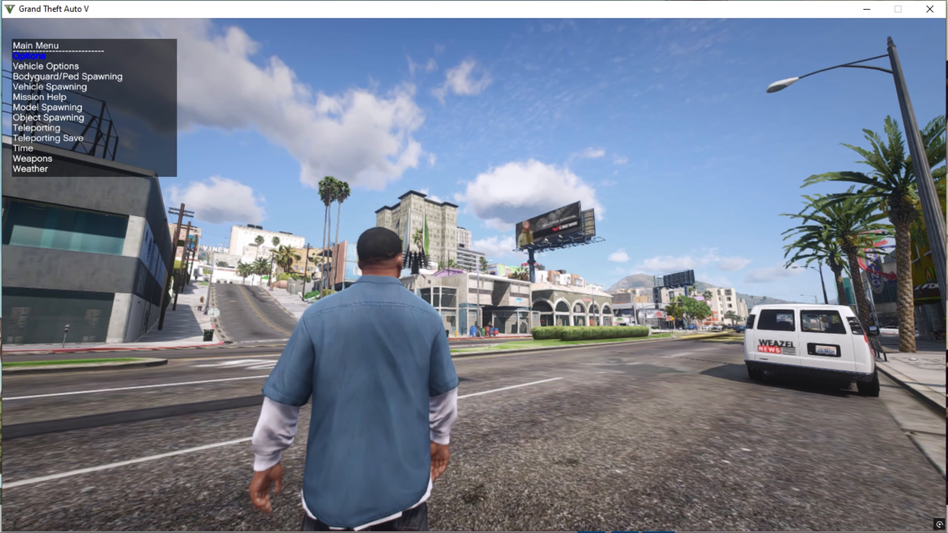
key("Down")
key("Return")
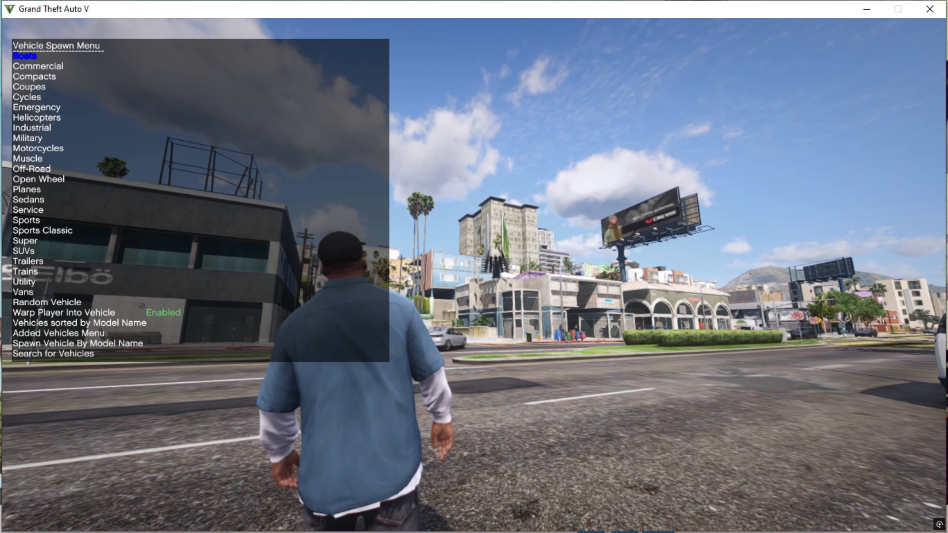
key("Return")
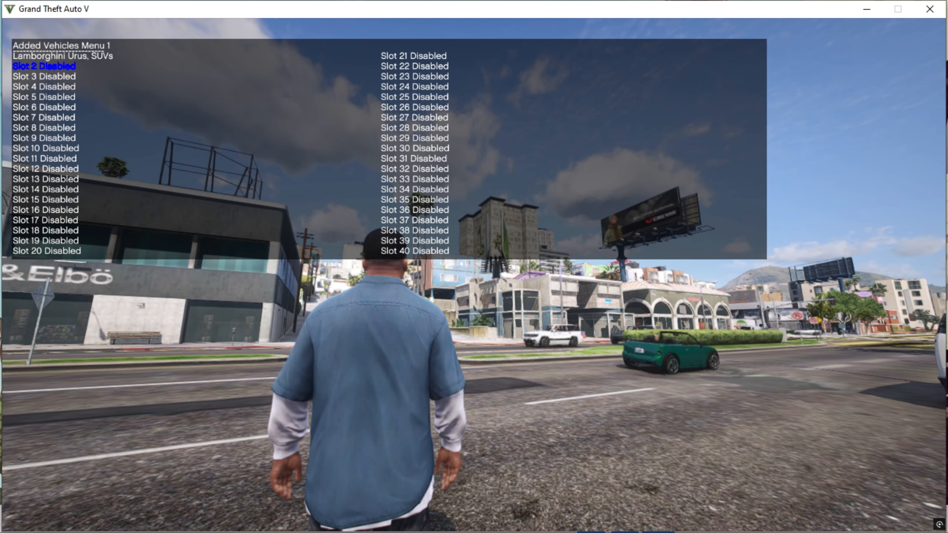
Step: Choose the Lamborghini Urus, SUVs entry among the added vehicles, spawn it, and close the trainer menu
key("Down")
key("Down")
key("Down")
key("Down")
key("Up")
key("Up")
key("Up")
key("Up")
key("Up")
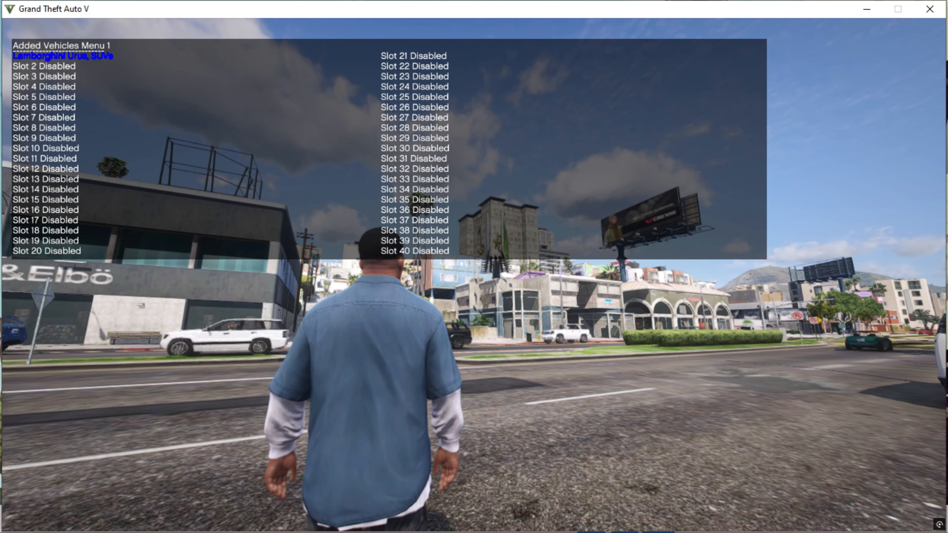
key("Return")
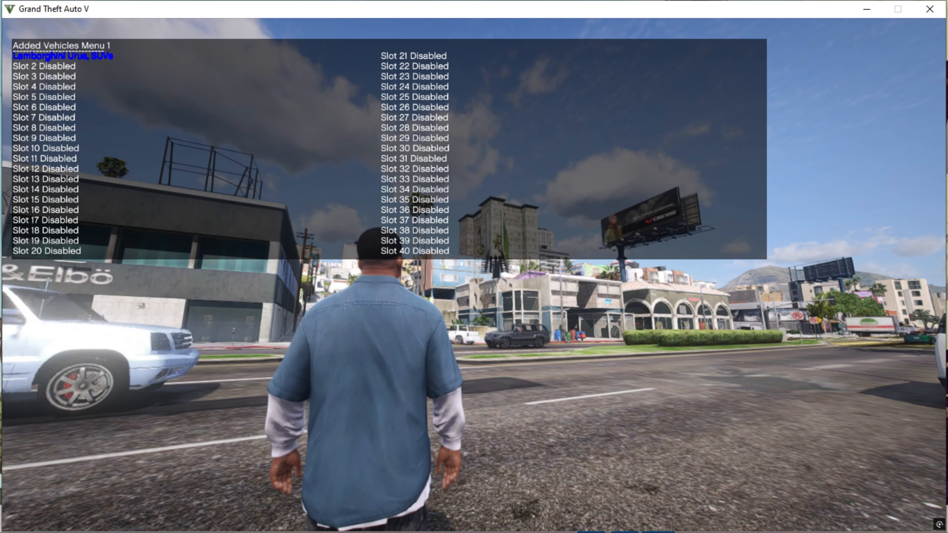
key("F3")
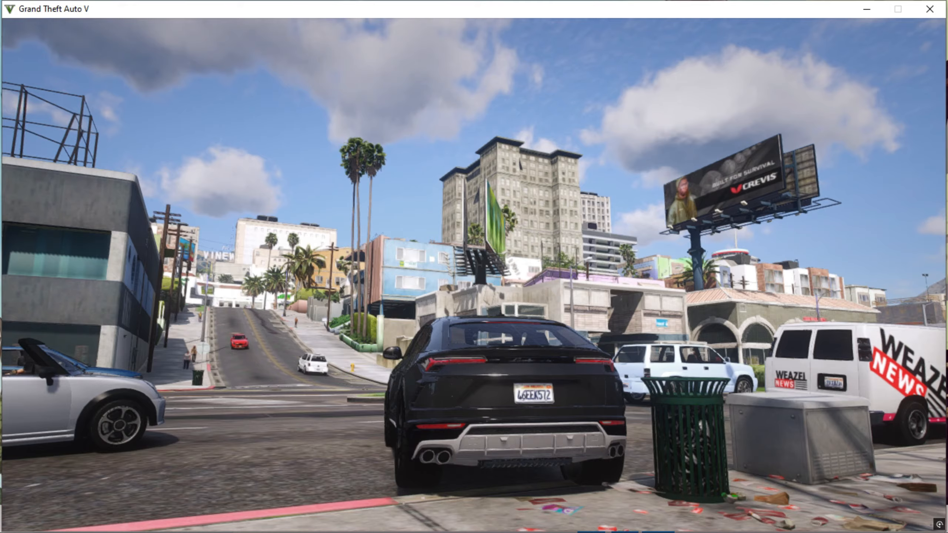
Step: Reopen the trainer's added vehicles, spawn the Lamborghini Urus again, and close the trainer
key("F3")
key("Return")
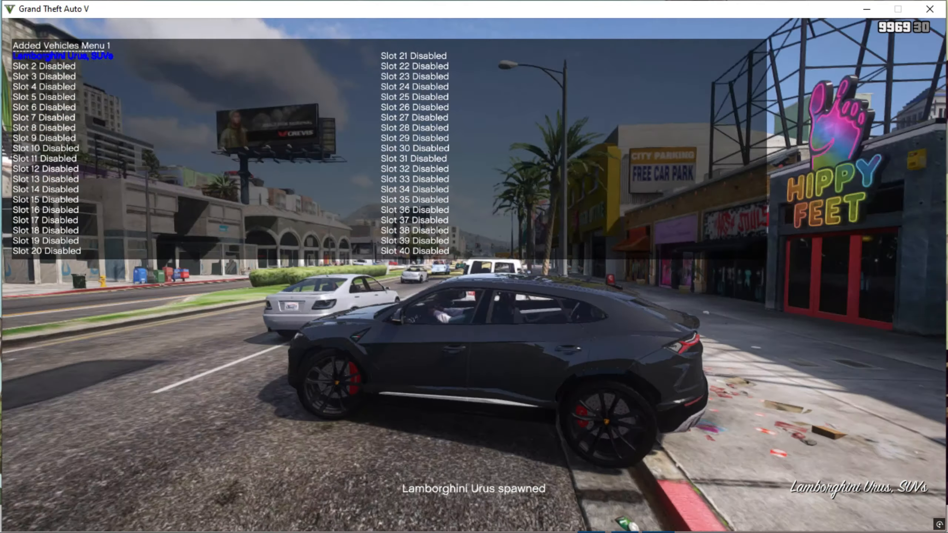
key("F3")
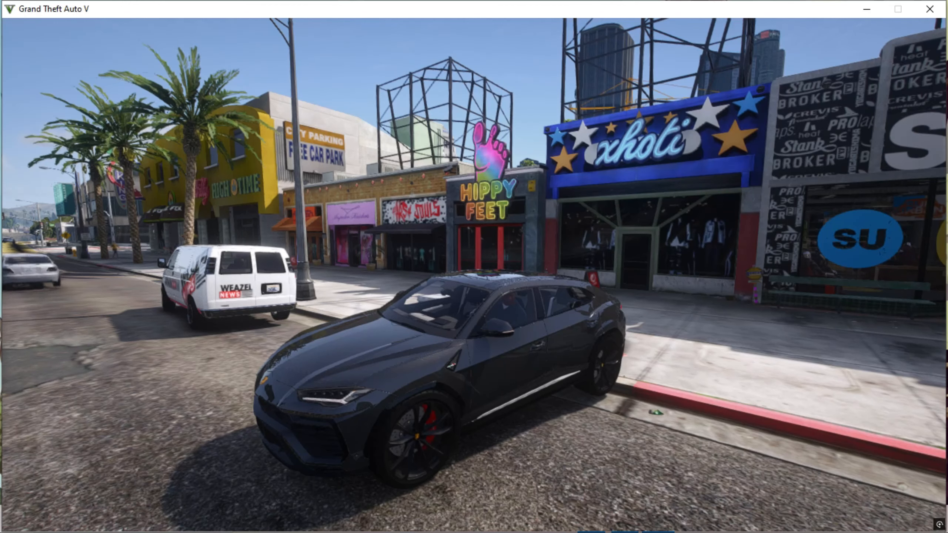
Step: Open the in-game graphics mod menu and set the motion blur to 100%
key("F5")
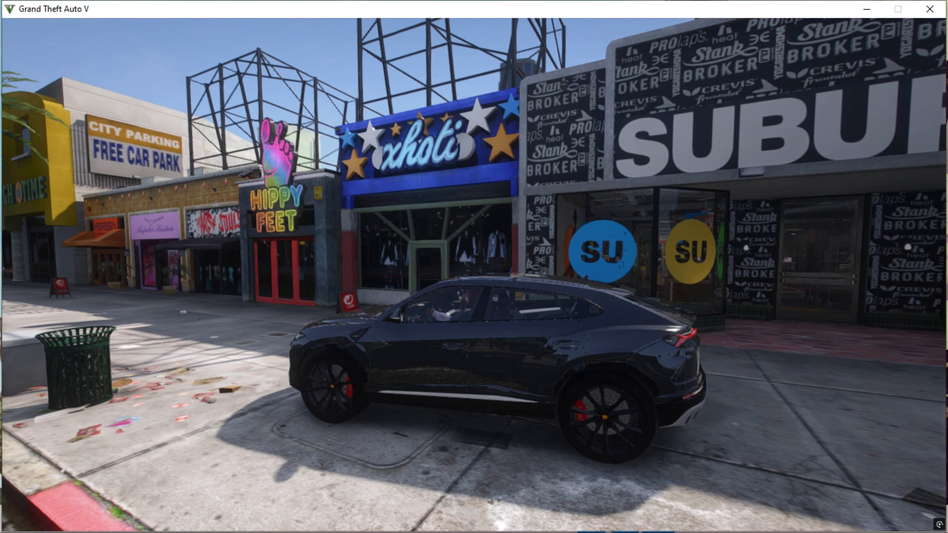
key("F3")
key("Return")
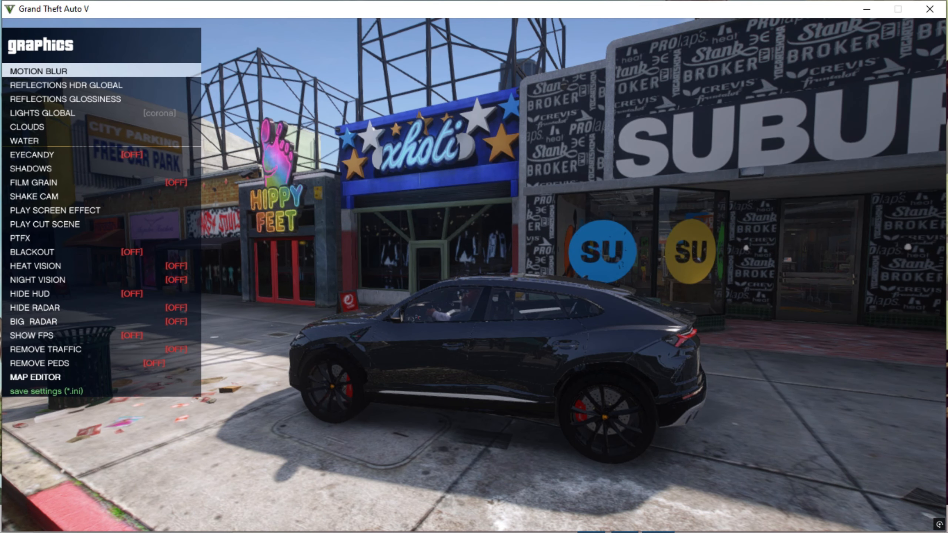
key("Return")
key("Up")
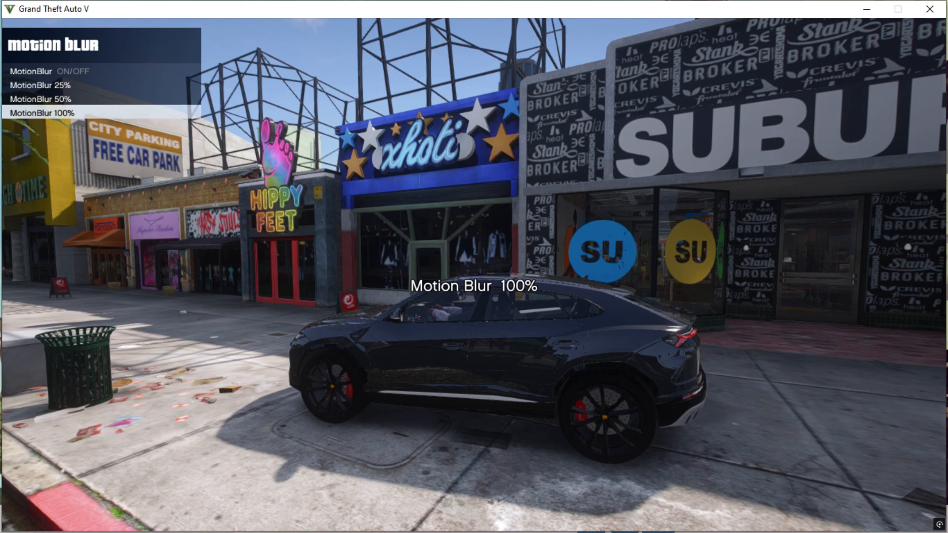
Step: Open the global HDR reflections setting, move to its increase option, and return to the graphics menu
key("BackSpace")
key("Down")
key("Return")
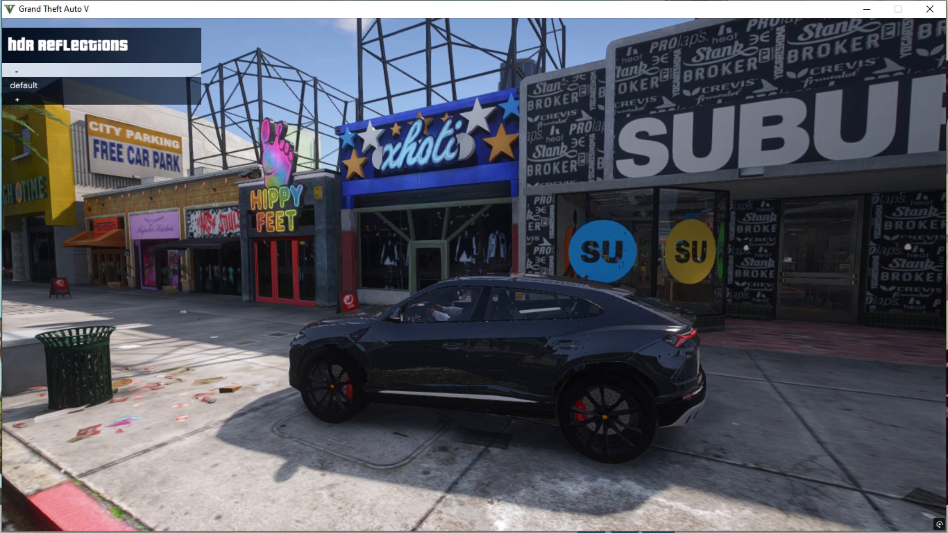
key("Up")
key("BackSpace")
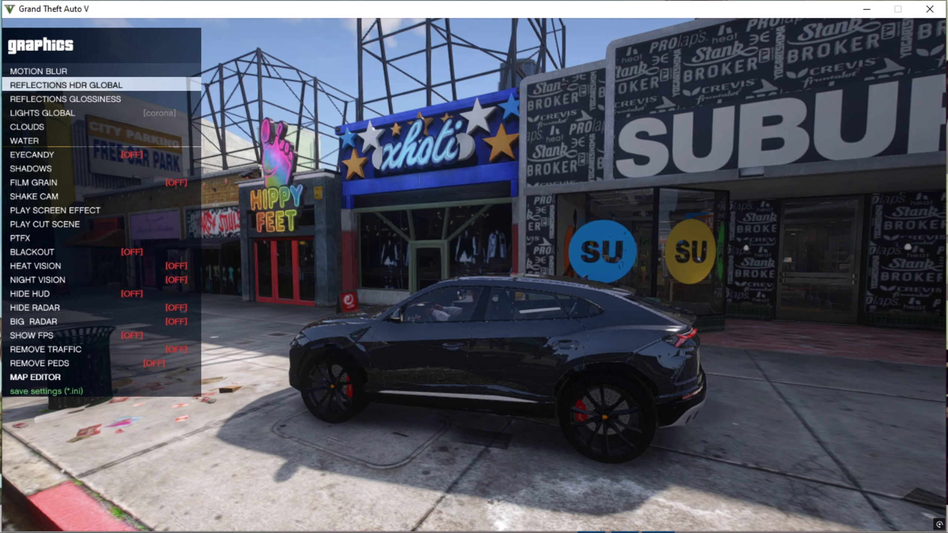
Step: Open the reflections glossiness setting, move to its increase option, and return to the graphics menu
key("Down")
key("Return")
key("Up")
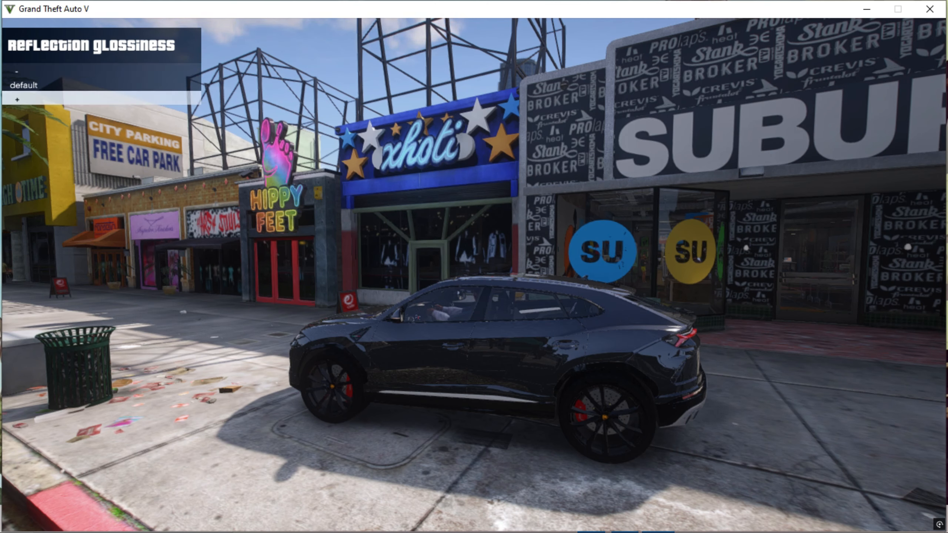
key("BackSpace")
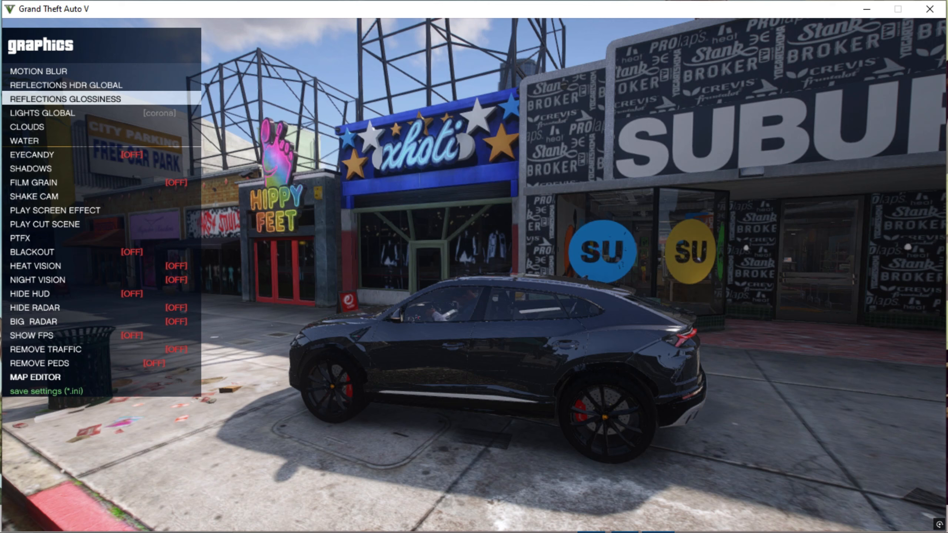
Step: Turn on the Eyecandy option in the graphics settings
key("Down")
key("Down")
key("Down")
key("Down")
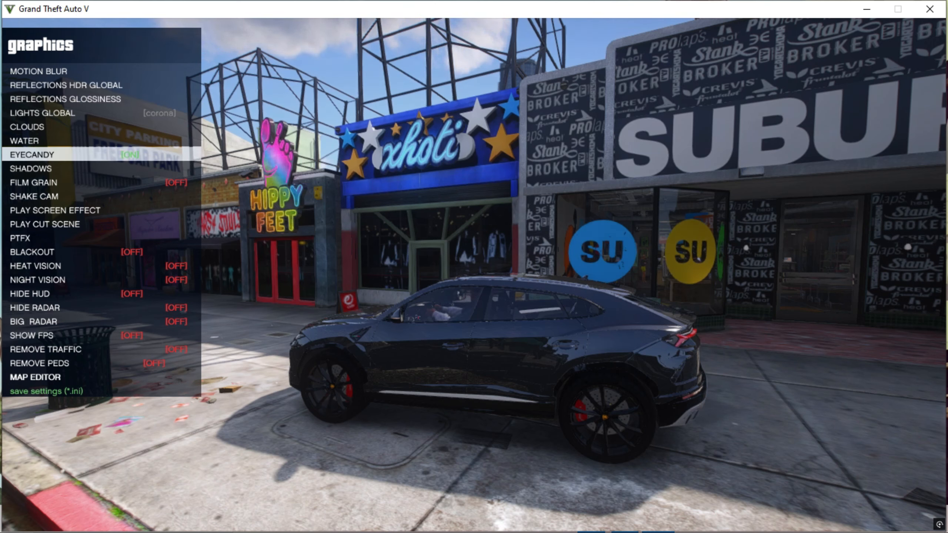
Step: Open the shadows settings to view the HQ shadows option, and back out of the graphics settings
key("Down")
key("Return")
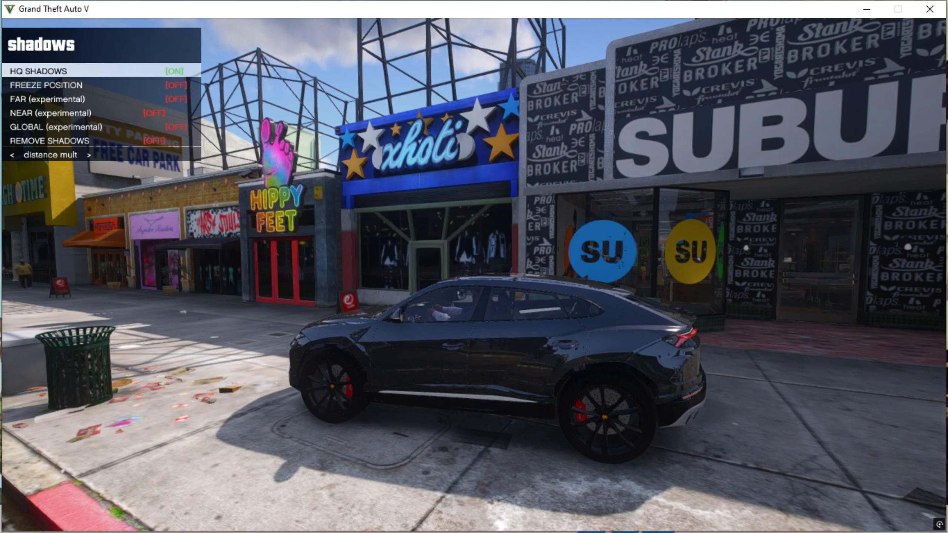
key("BackSpace")
key("BackSpace")
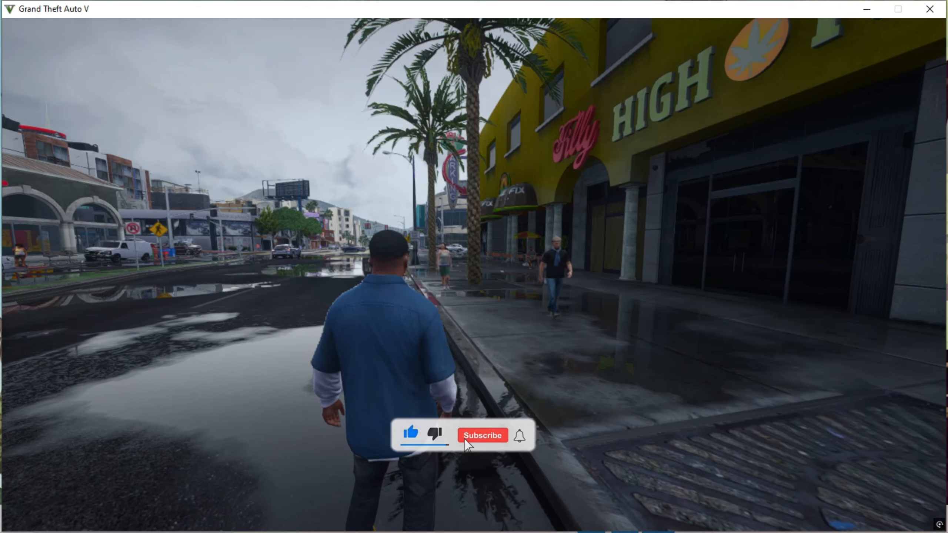
Step: Open the time options and advance the in-game hour until the clock is at 21:10
key("Up")
key("Return")
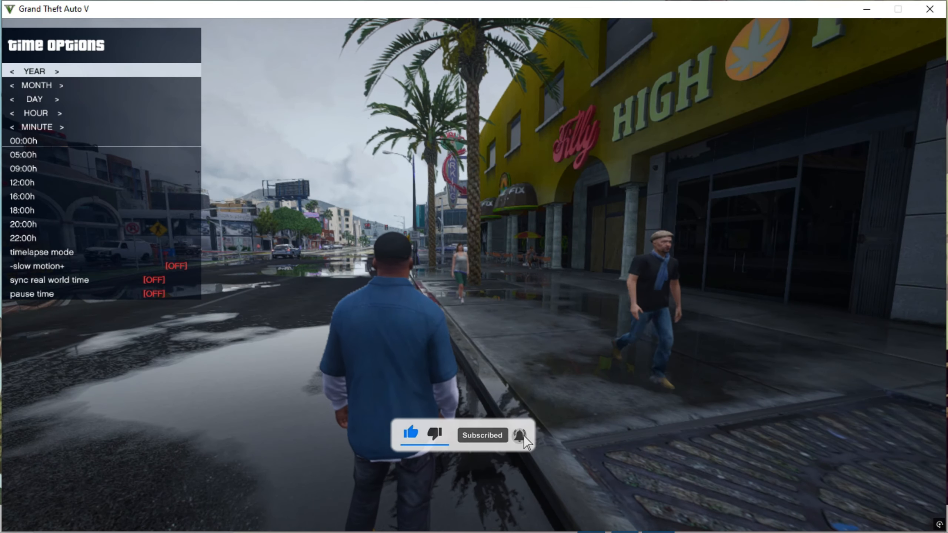
key("Down")
key("Down")
key("Down")
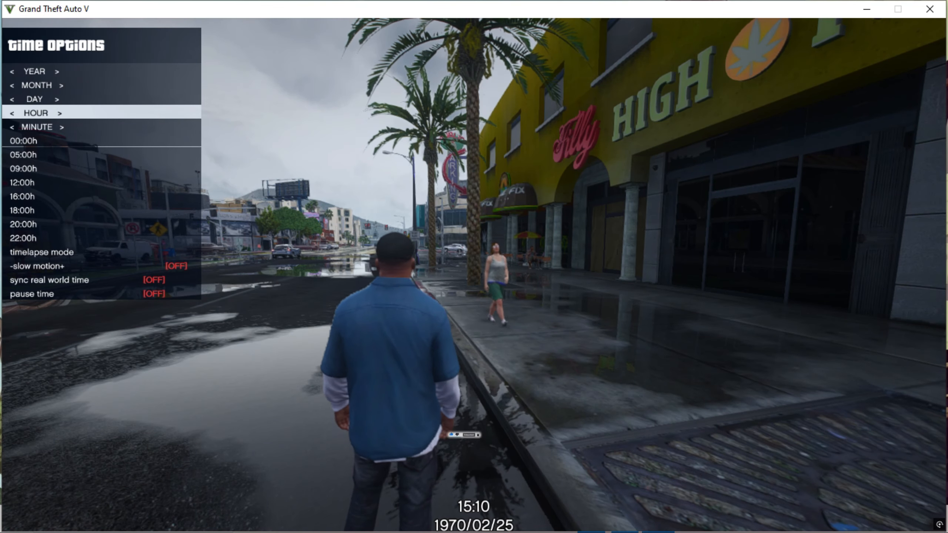
key("Right")
key("Right")
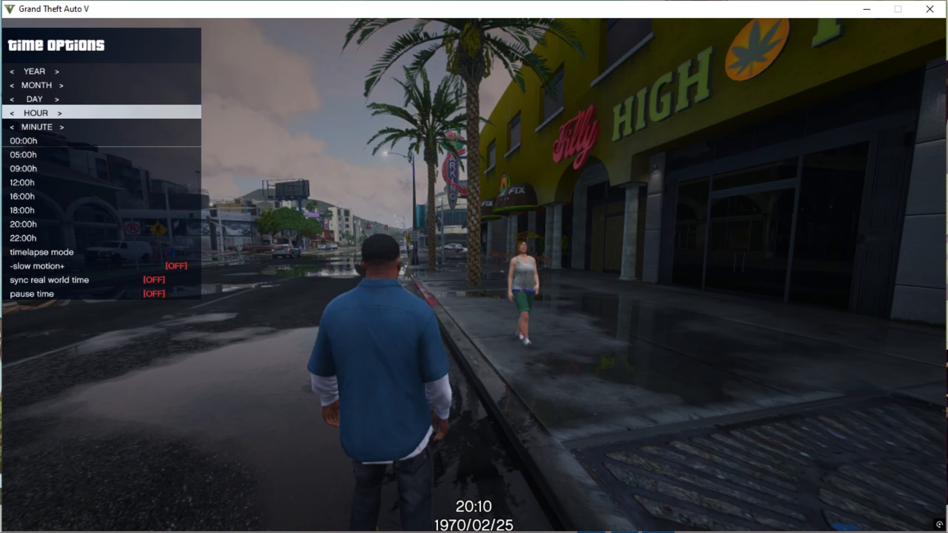
key("Right")
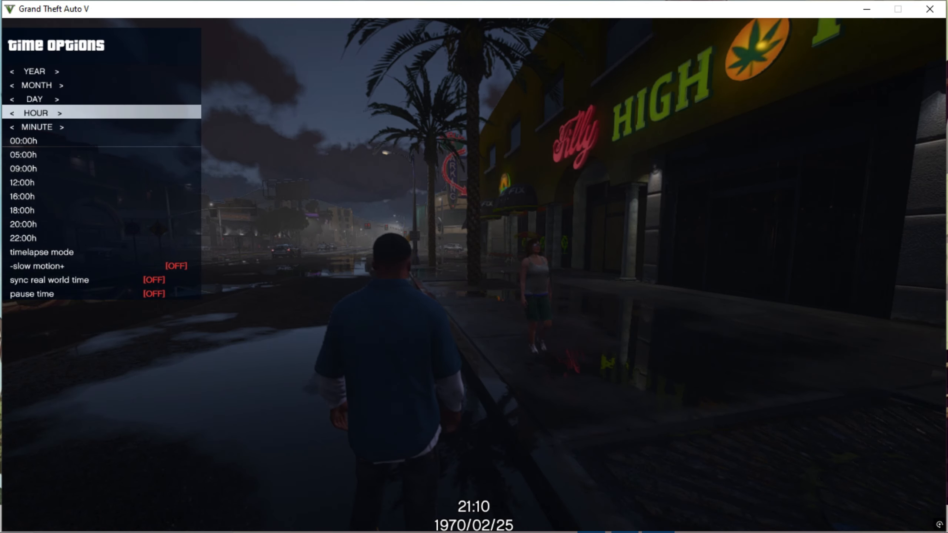